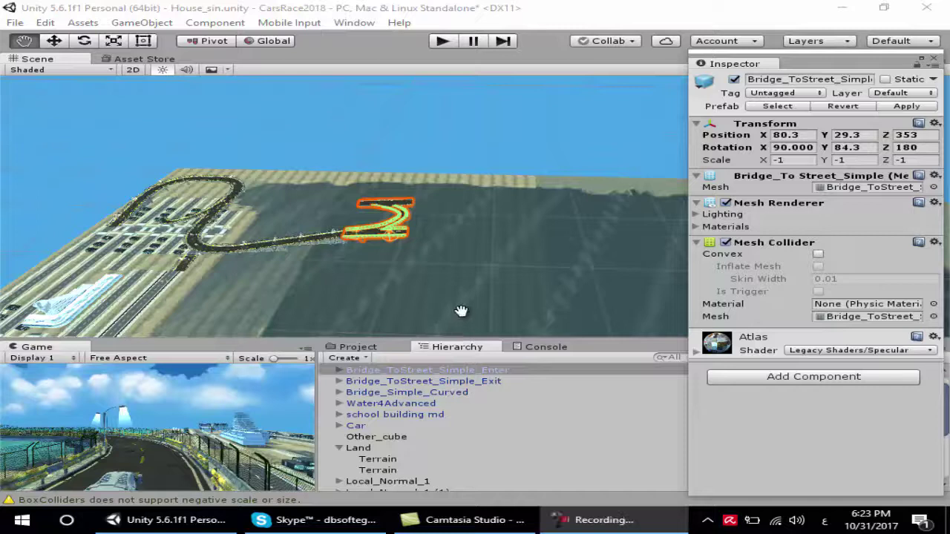
Move the scene camera across the track toward the curved bridge over the water
{"action": "left_click_drag", "start_coordinate": [353, 260], "coordinate": [355, 258]}
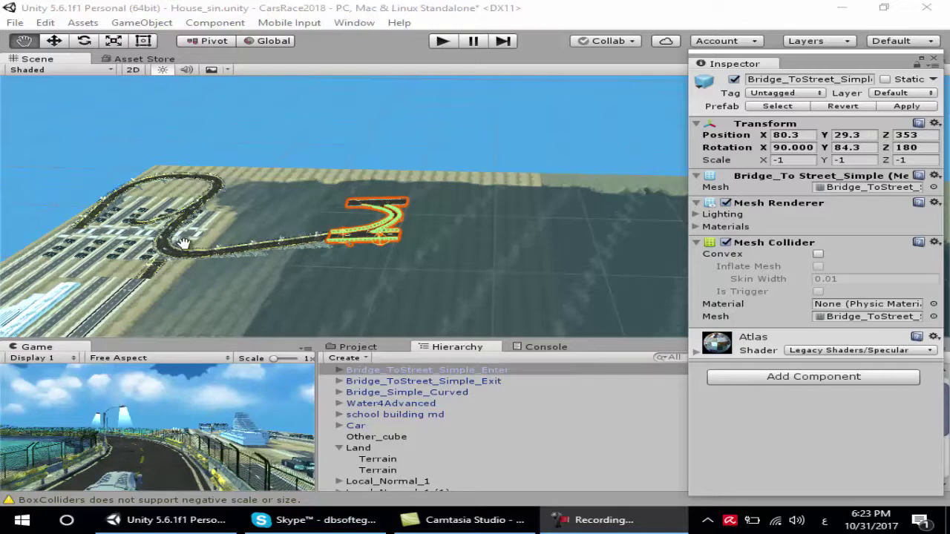
{"action": "left_click_drag", "start_coordinate": [348, 255], "coordinate": [358, 253]}
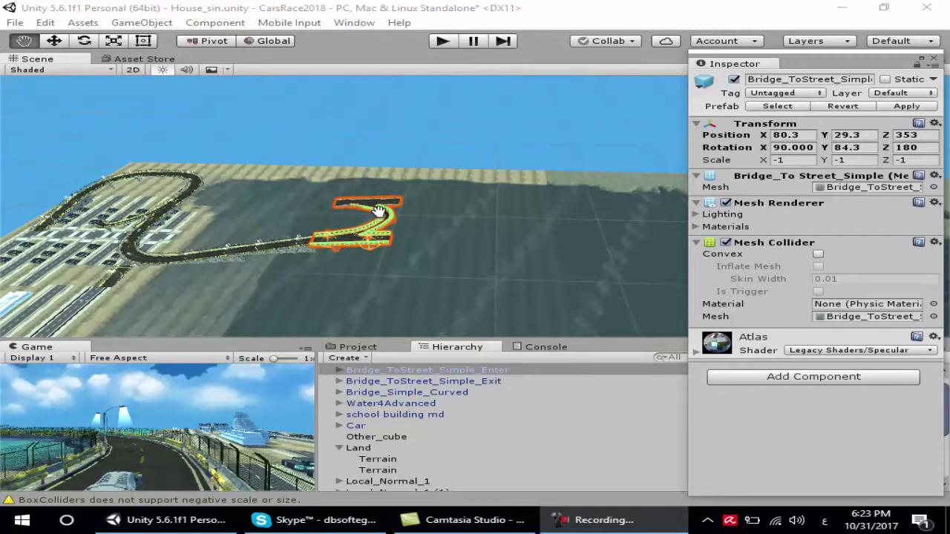
{"action": "key", "text": "Left"}
{"action": "key", "text": "Left"}
{"action": "key", "text": "Left"}
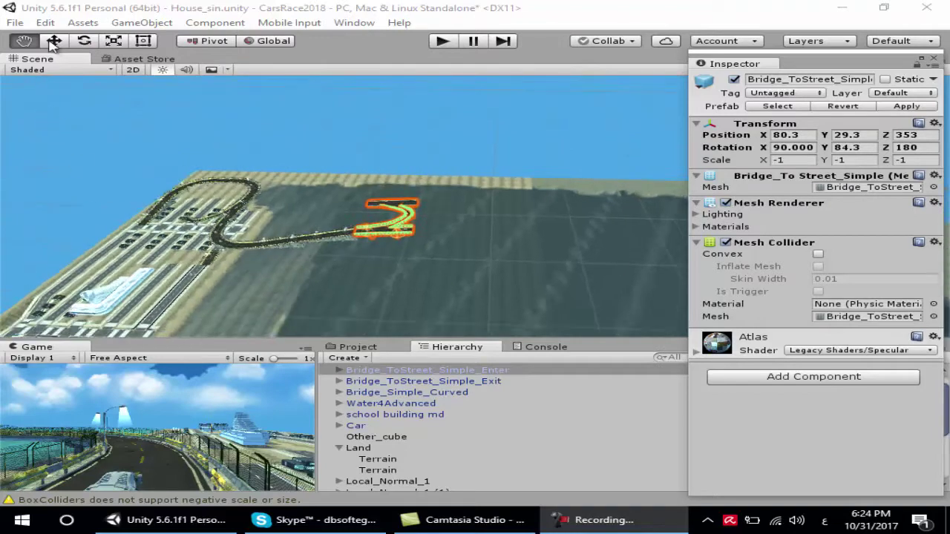
{"action": "key", "text": "Left"}
{"action": "key", "text": "Left"}
{"action": "key", "text": "Left"}
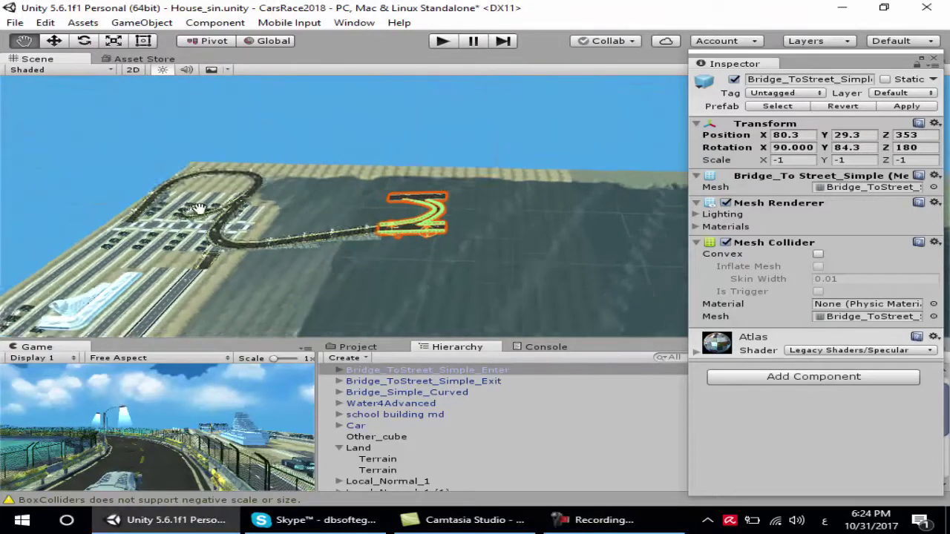
{"action": "key", "text": "Up"}
{"action": "key", "text": "Up"}
{"action": "key", "text": "Up"}
{"action": "key", "text": "Up"}
{"action": "key", "text": "Up"}
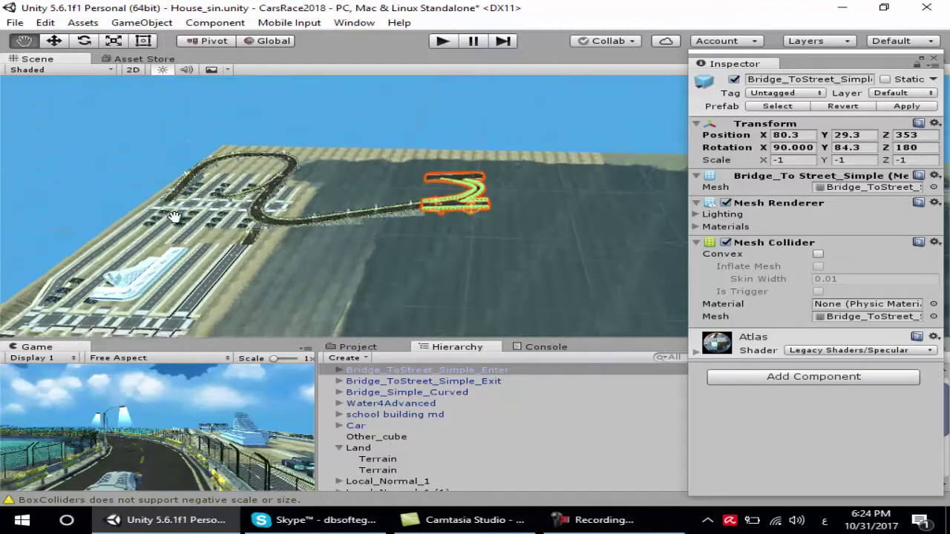
{"action": "key", "text": "Up"}
{"action": "key", "text": "Up"}
{"action": "key", "text": "Up"}
{"action": "key", "text": "Up"}
{"action": "key", "text": "Left"}
{"action": "key", "text": "Left"}
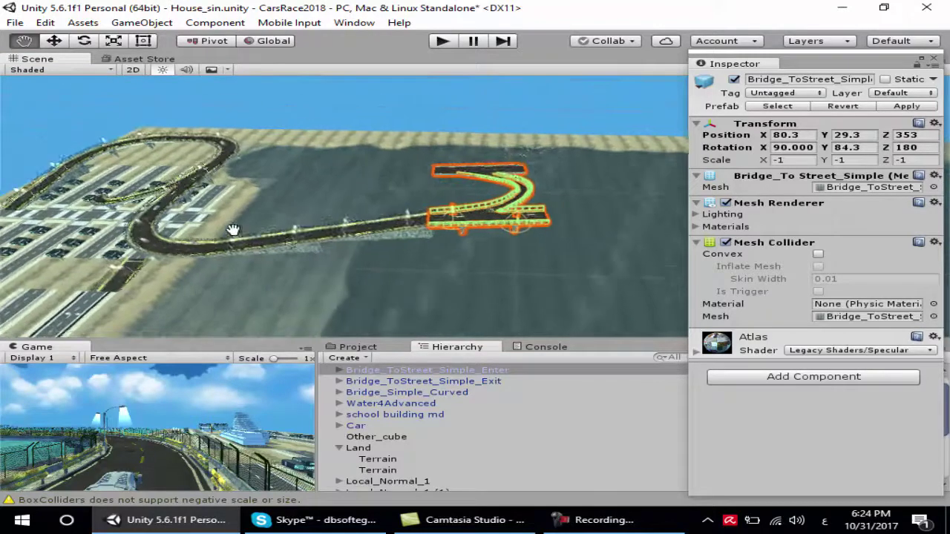
{"action": "key", "text": "Left"}
{"action": "key", "text": "Left"}
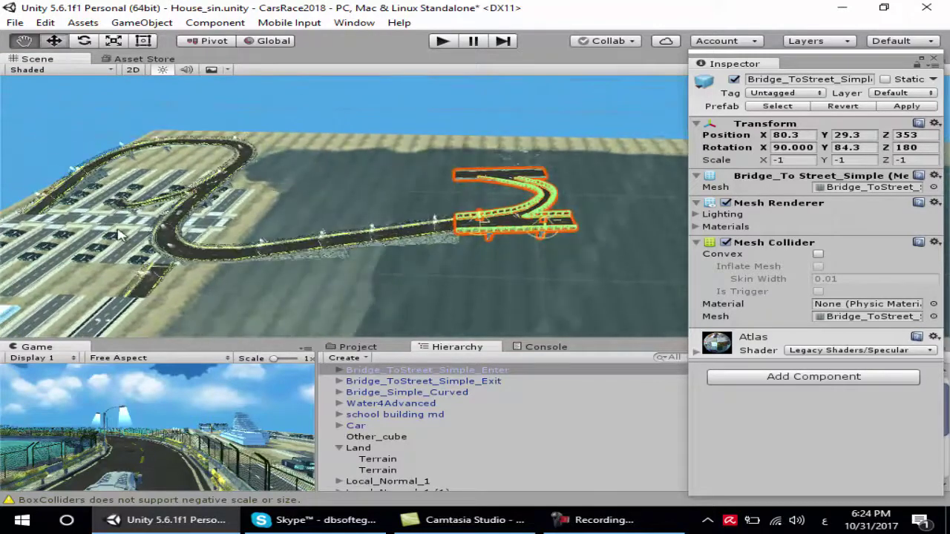
{"action": "key", "text": "w"}
Duplicate the straight road piece and slide the copy along X and Z toward the bridge end
{"action": "left_click", "coordinate": [89, 259]}
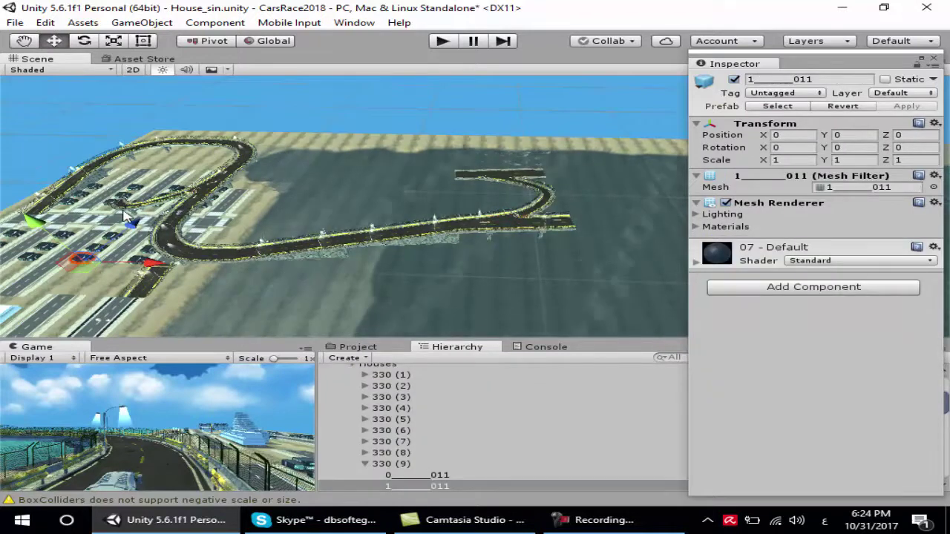
{"action": "key", "text": "ctrl+d"}
{"action": "mouse_move", "coordinate": [153, 267]}
{"action": "left_mouse_down"}
{"action": "mouse_move", "coordinate": [455, 301]}
{"action": "mouse_move", "coordinate": [536, 290]}
{"action": "left_mouse_up"}
{"action": "mouse_move", "coordinate": [484, 236]}
{"action": "left_mouse_down"}
{"action": "mouse_move", "coordinate": [487, 180]}
{"action": "mouse_move", "coordinate": [469, 187]}
{"action": "left_mouse_up"}
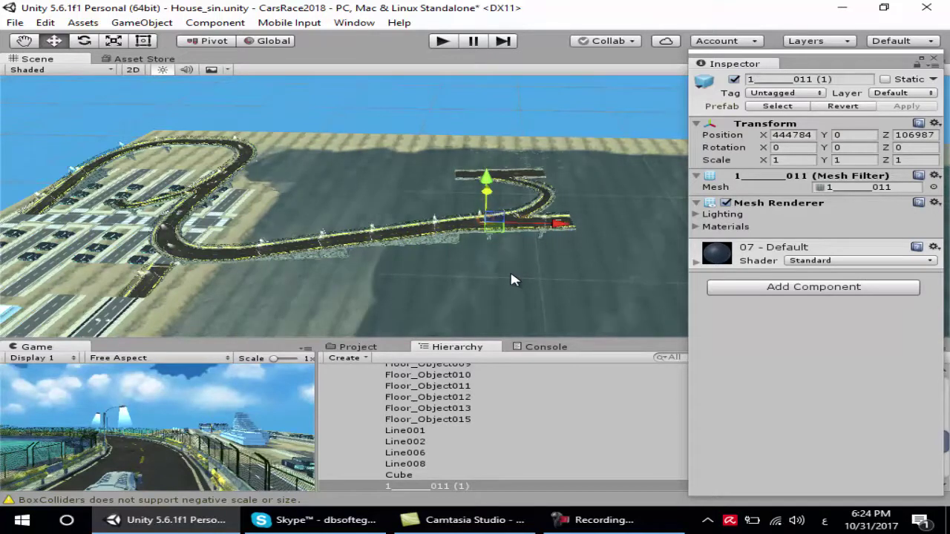
{"action": "mouse_move", "coordinate": [511, 276]}
{"action": "left_mouse_down", "text": "alt"}
{"action": "mouse_move", "coordinate": [421, 297]}
{"action": "mouse_move", "coordinate": [371, 290]}
{"action": "left_mouse_up", "text": "alt"}
{"action": "left_click_drag", "start_coordinate": [518, 190], "coordinate": [582, 155]}
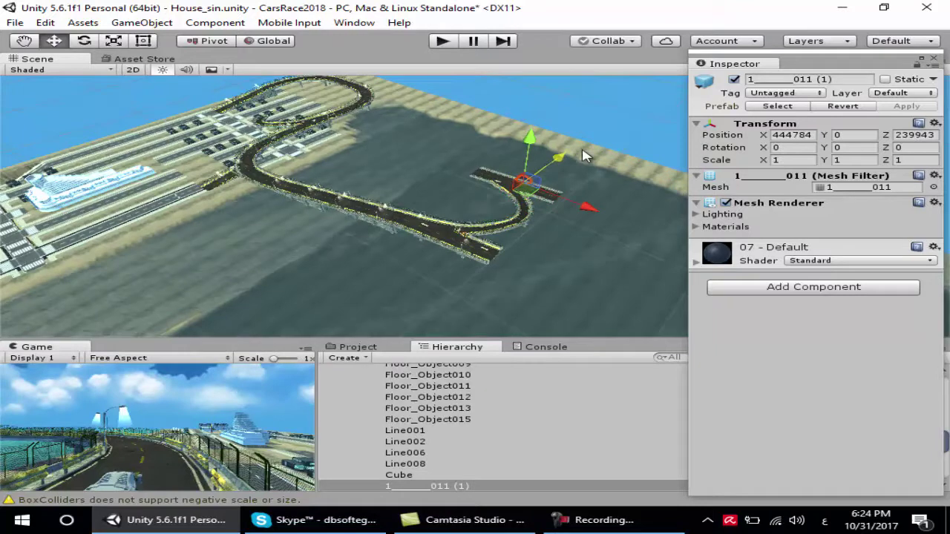
Align the copy's height and Z with the bridge deck, at 444784, 38783, 193647
{"action": "scroll", "coordinate": [579, 208], "scroll_direction": "up", "scroll_amount": 2}
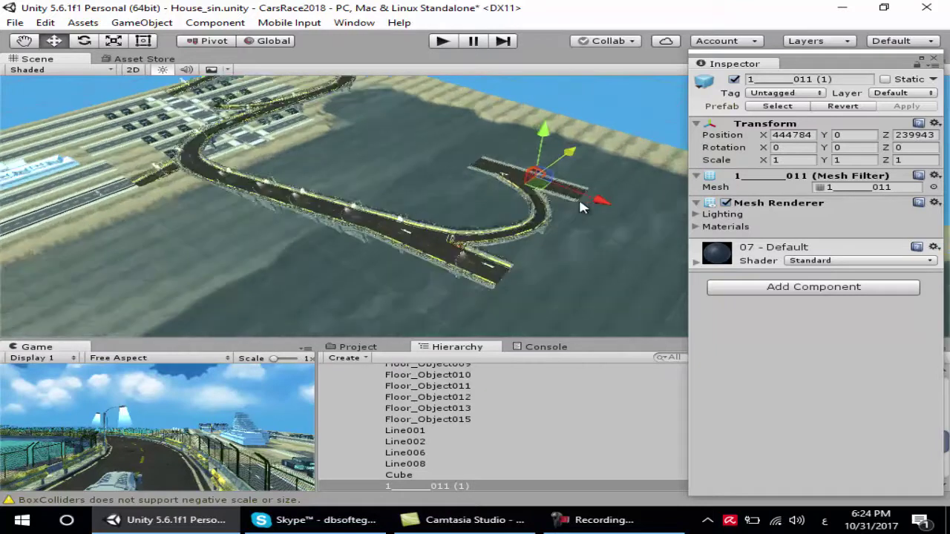
{"action": "left_click_drag", "start_coordinate": [522, 219], "coordinate": [378, 247], "text": "alt"}
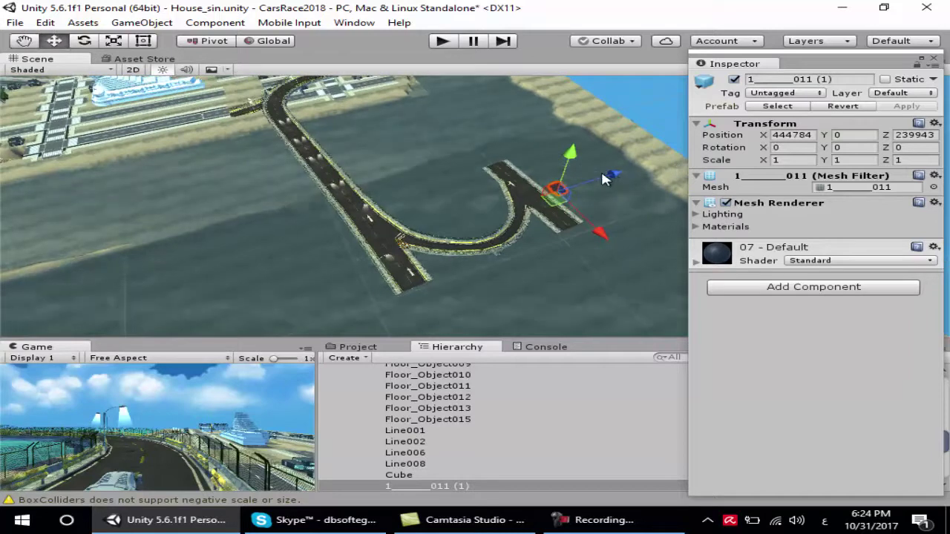
{"action": "left_click_drag", "start_coordinate": [600, 180], "coordinate": [599, 180]}
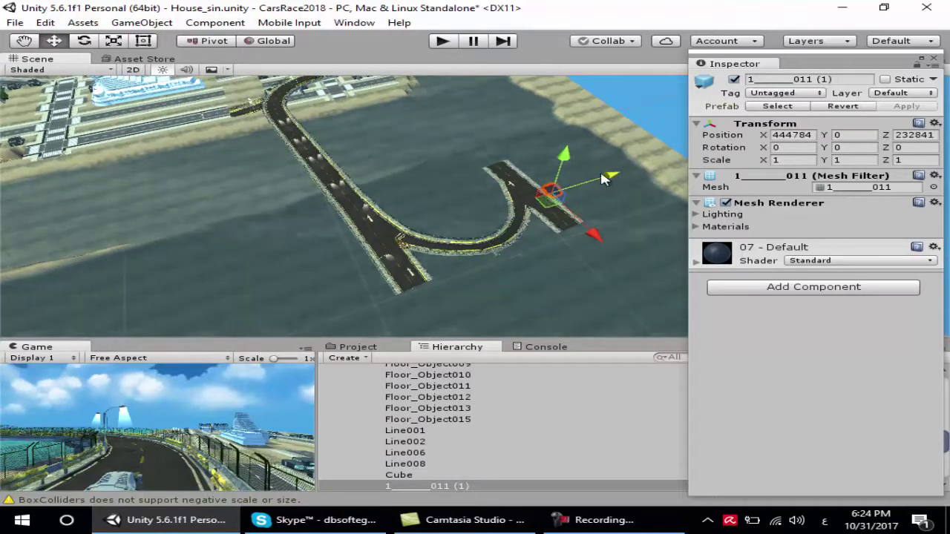
{"action": "mouse_move", "coordinate": [586, 182]}
{"action": "left_mouse_down"}
{"action": "mouse_move", "coordinate": [540, 169]}
{"action": "mouse_move", "coordinate": [540, 159]}
{"action": "mouse_move", "coordinate": [525, 187]}
{"action": "left_mouse_up"}
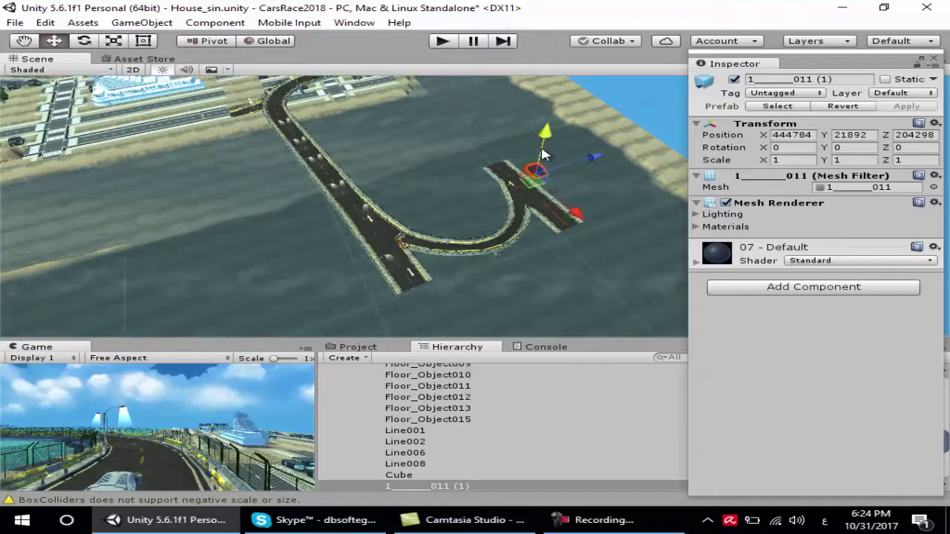
{"action": "left_click_drag", "start_coordinate": [548, 134], "coordinate": [550, 142]}
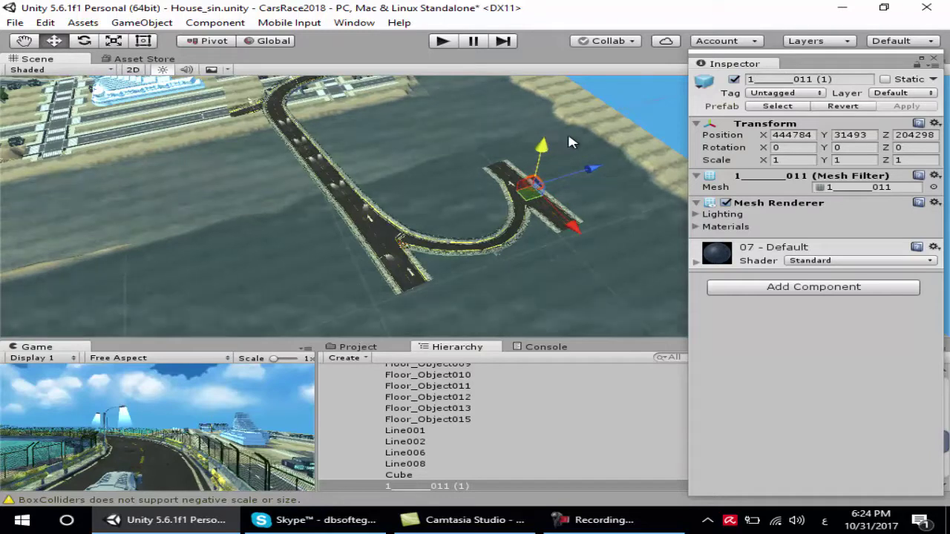
{"action": "left_click_drag", "start_coordinate": [591, 168], "coordinate": [592, 173]}
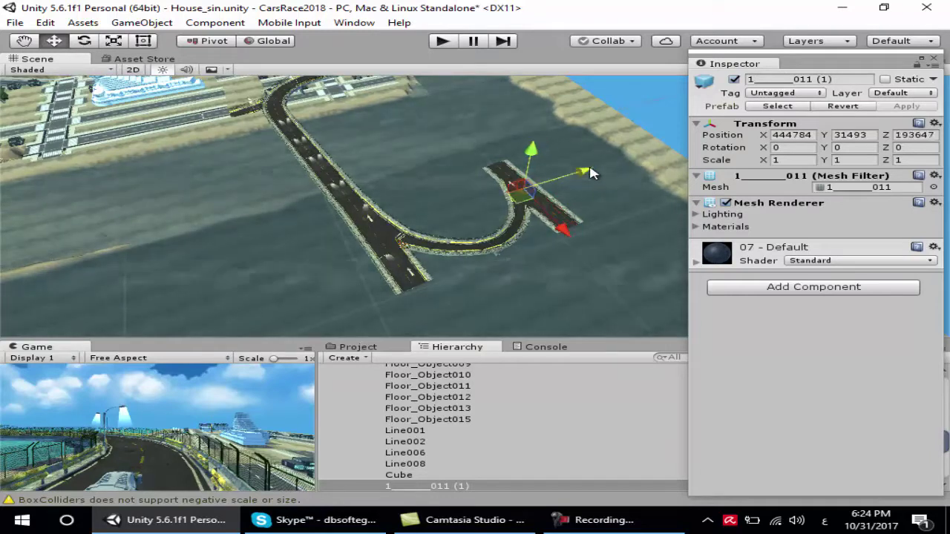
{"action": "left_click_drag", "start_coordinate": [533, 151], "coordinate": [533, 147]}
{"action": "left_click_drag", "start_coordinate": [493, 211], "coordinate": [481, 213], "text": "alt"}
{"action": "left_click_drag", "start_coordinate": [559, 187], "coordinate": [678, 103], "text": "alt"}
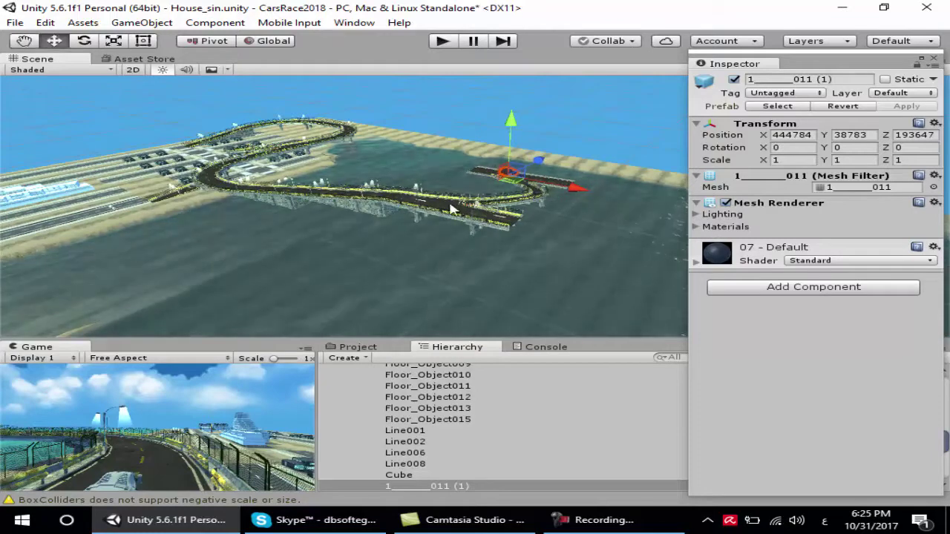
{"action": "mouse_move", "coordinate": [416, 219]}
{"action": "left_mouse_down", "text": "alt"}
{"action": "mouse_move", "coordinate": [586, 221]}
{"action": "mouse_move", "coordinate": [459, 228]}
{"action": "left_mouse_up", "text": "alt"}
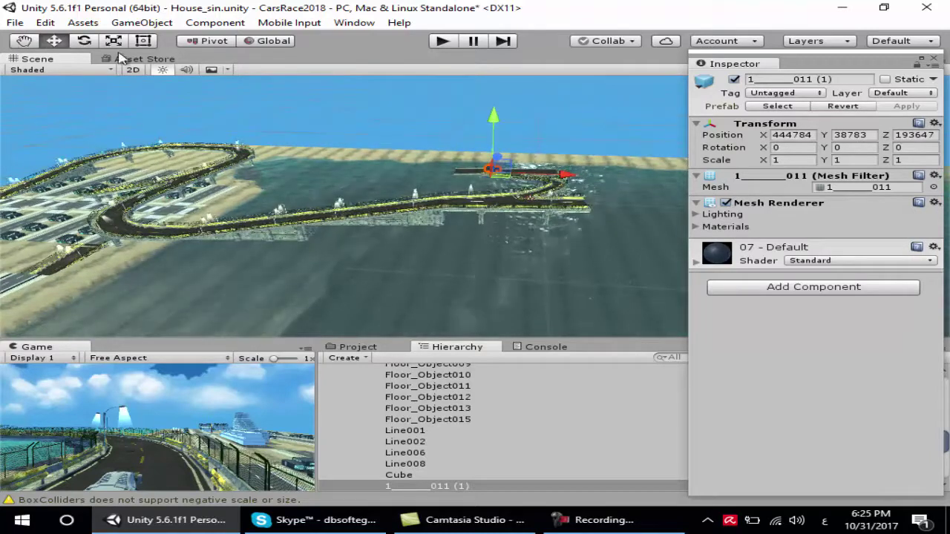
{"action": "left_click", "coordinate": [18, 42]}
{"action": "left_click_drag", "start_coordinate": [339, 202], "coordinate": [253, 216]}
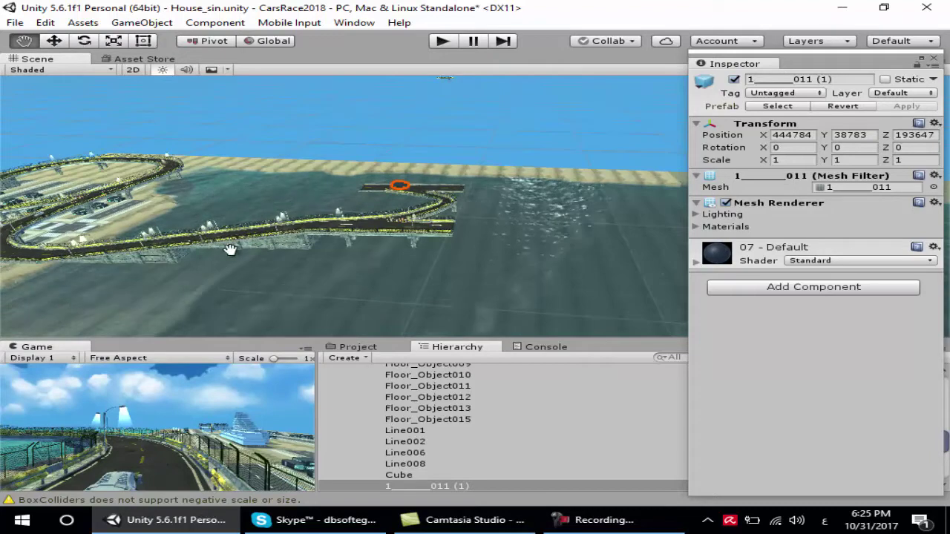
Duplicate BridgeSlope_Simple (2) and place the copy at 249.6, 140.6, -43.7 beside the road
{"action": "left_click", "coordinate": [54, 43]}
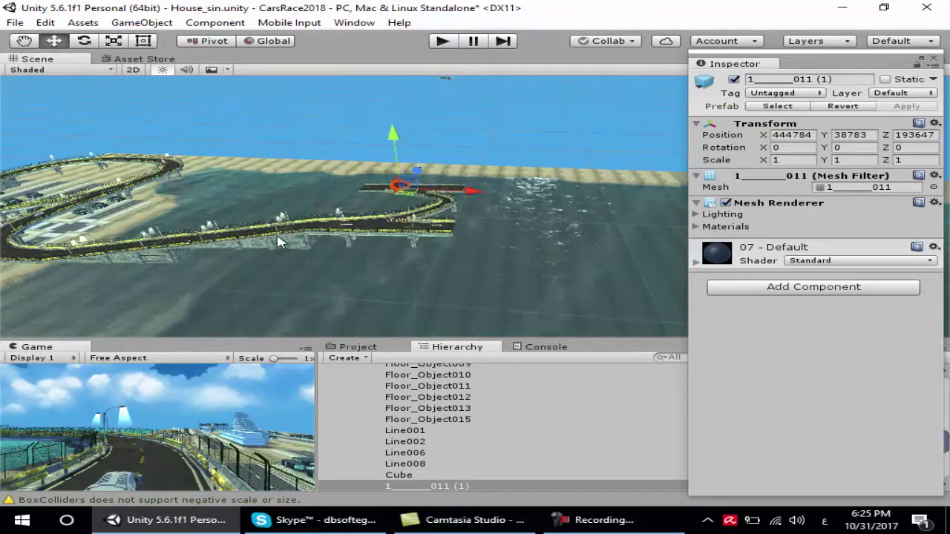
{"action": "left_click", "coordinate": [280, 242]}
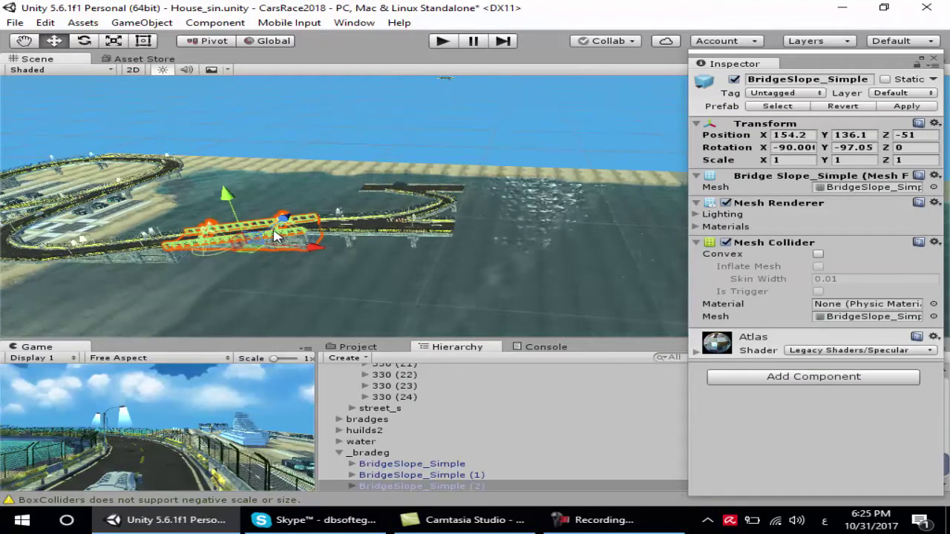
{"action": "key", "text": "ctrl+d"}
{"action": "mouse_move", "coordinate": [314, 249]}
{"action": "left_mouse_down"}
{"action": "mouse_move", "coordinate": [455, 258]}
{"action": "mouse_move", "coordinate": [461, 219]}
{"action": "left_mouse_up"}
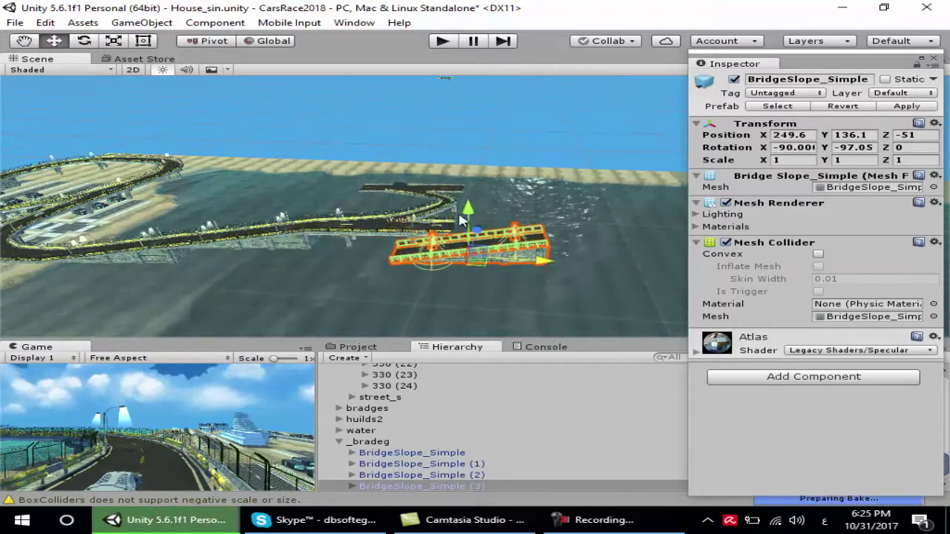
{"action": "left_click_drag", "start_coordinate": [461, 219], "coordinate": [462, 217]}
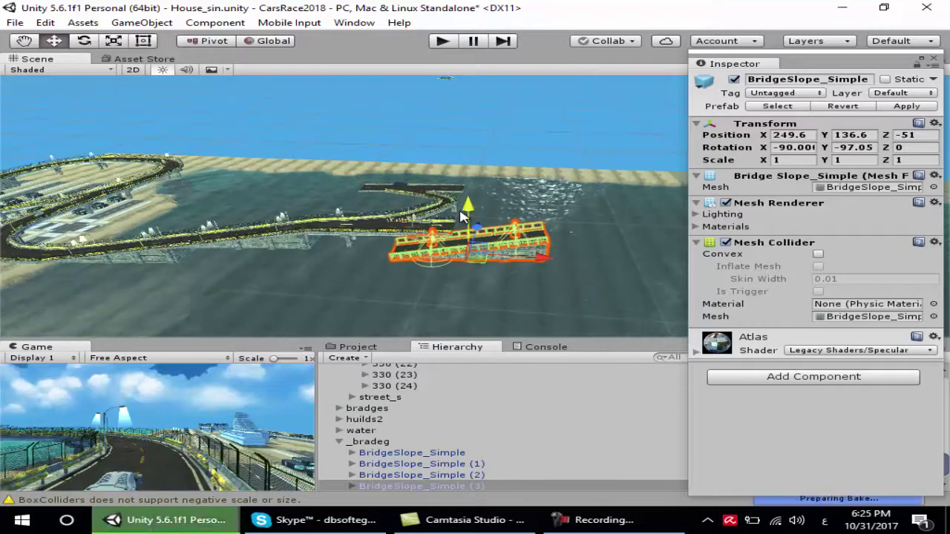
{"action": "scroll", "coordinate": [459, 291], "scroll_direction": "up", "scroll_amount": 2}
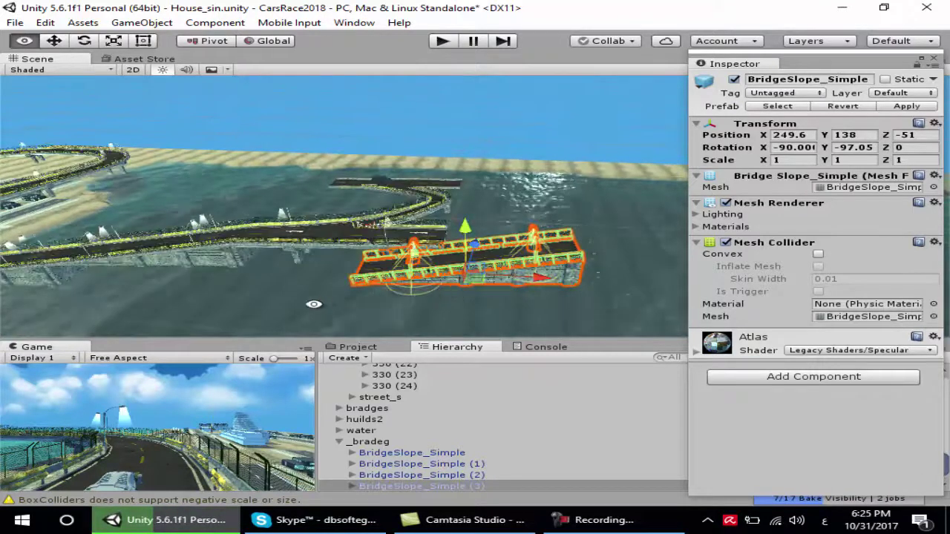
{"action": "left_click_drag", "start_coordinate": [314, 305], "coordinate": [265, 318], "text": "alt"}
{"action": "mouse_move", "coordinate": [423, 238]}
{"action": "left_mouse_down"}
{"action": "mouse_move", "coordinate": [380, 213]}
{"action": "mouse_move", "coordinate": [364, 232]}
{"action": "left_mouse_up"}
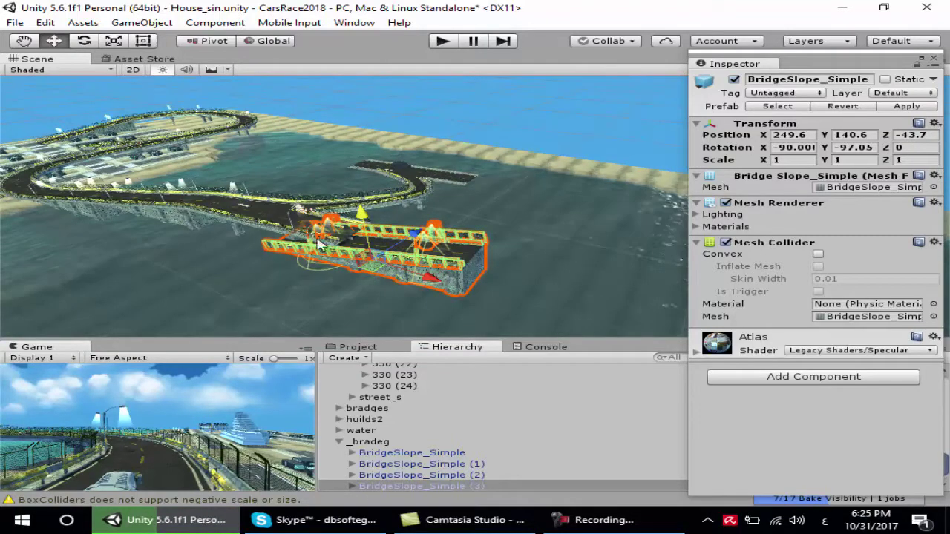
Hide the Inspector and orbit around the bridge from above and side-on
{"action": "left_click", "coordinate": [932, 60]}
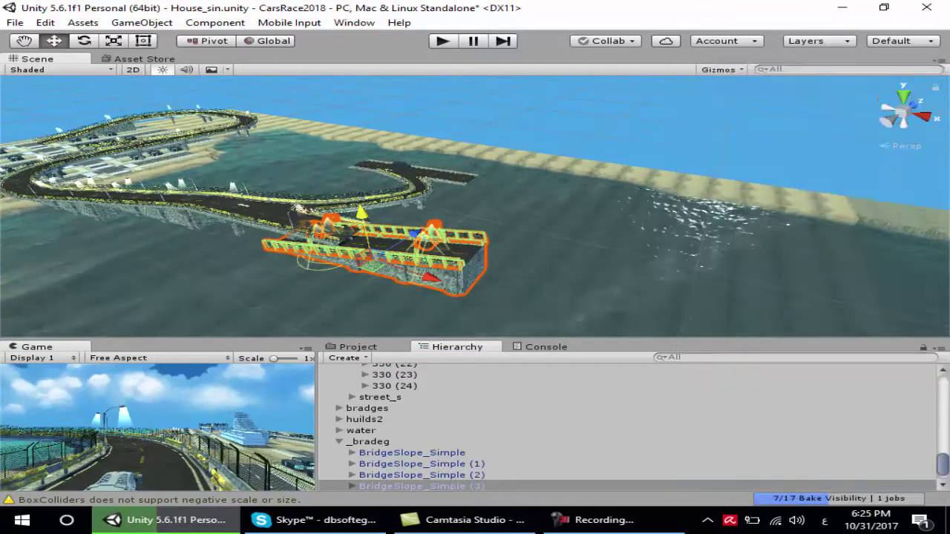
{"action": "left_click_drag", "start_coordinate": [930, 117], "coordinate": [681, 159]}
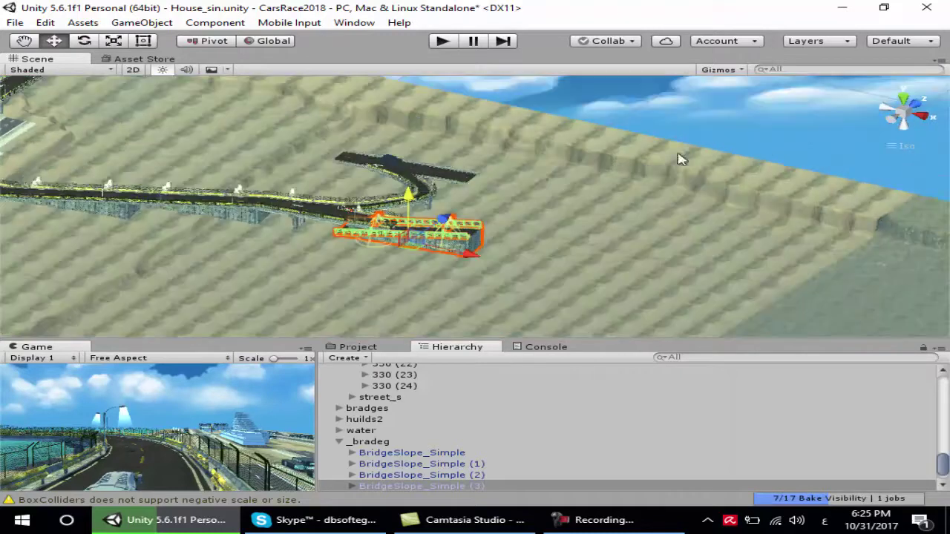
{"action": "scroll", "coordinate": [394, 197], "scroll_direction": "up", "scroll_amount": 1}
{"action": "scroll", "coordinate": [393, 194], "scroll_direction": "up", "scroll_amount": 1}
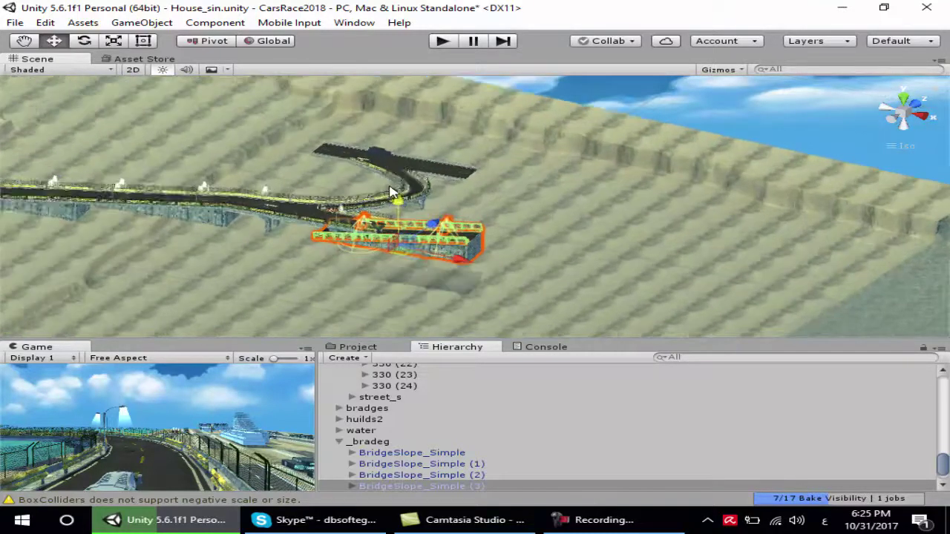
{"action": "scroll", "coordinate": [392, 193], "scroll_direction": "up", "scroll_amount": 1}
{"action": "scroll", "coordinate": [391, 191], "scroll_direction": "up", "scroll_amount": 1}
{"action": "scroll", "coordinate": [391, 191], "scroll_direction": "up", "scroll_amount": 1}
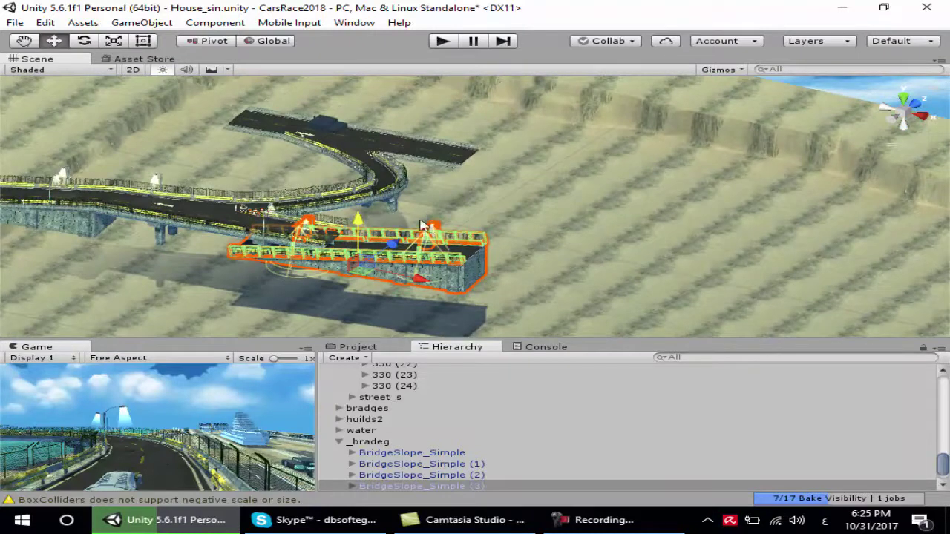
{"action": "mouse_move", "coordinate": [458, 140]}
{"action": "left_mouse_down", "text": "alt"}
{"action": "mouse_move", "coordinate": [430, 244]}
{"action": "mouse_move", "coordinate": [490, 221]}
{"action": "mouse_move", "coordinate": [468, 237]}
{"action": "left_mouse_up", "text": "alt"}
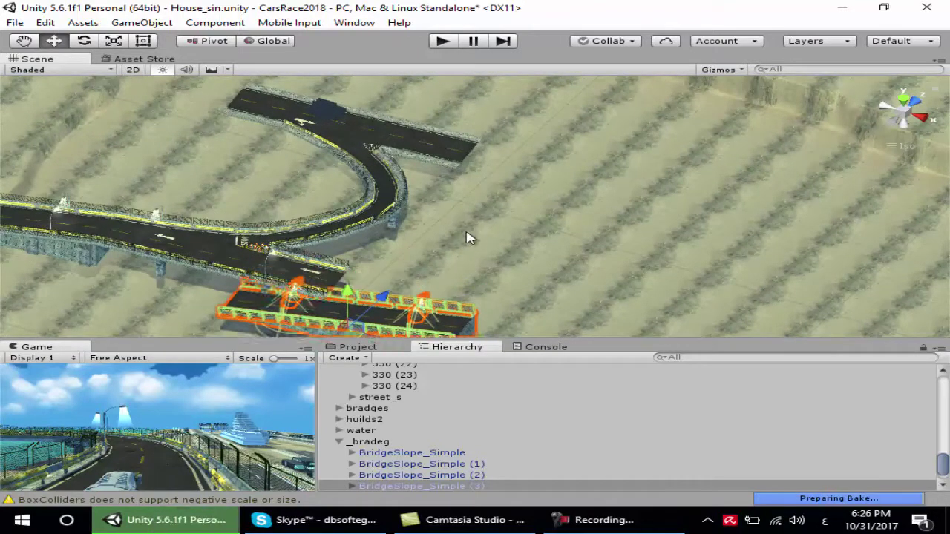
{"action": "left_click", "coordinate": [911, 116]}
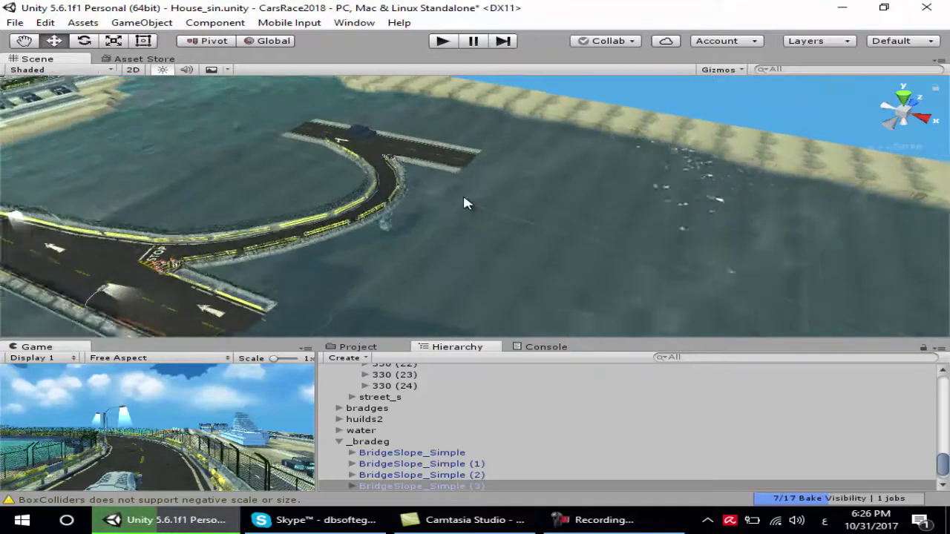
{"action": "right_click_drag", "start_coordinate": [462, 200], "coordinate": [948, 137]}
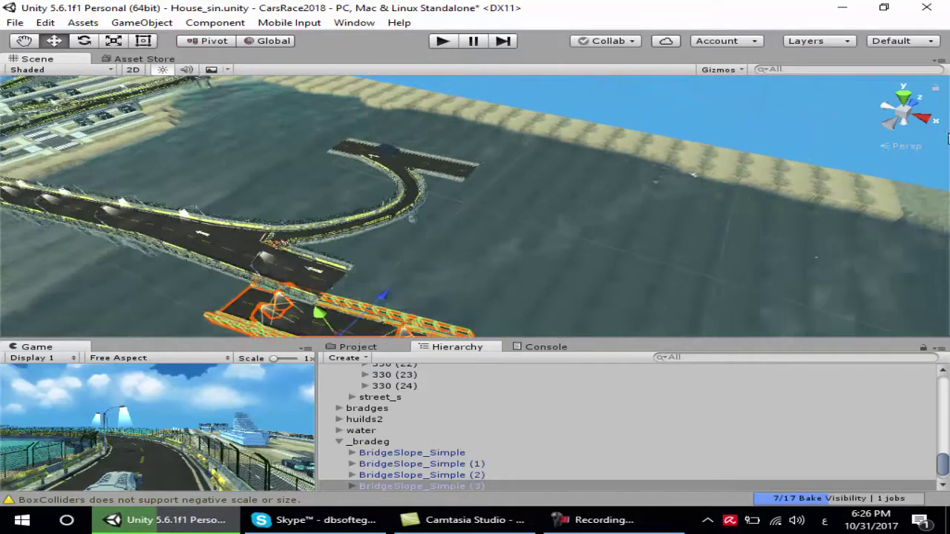
{"action": "left_click", "coordinate": [922, 118]}
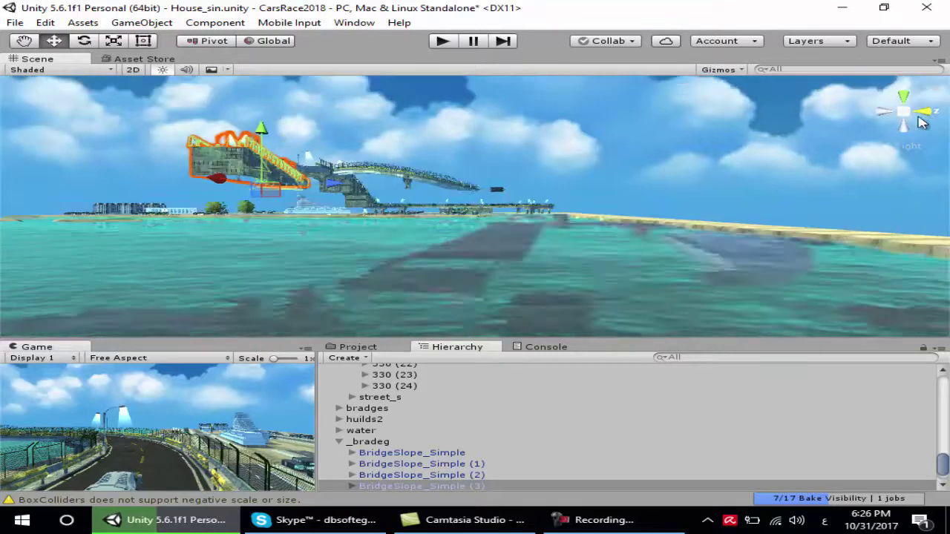
{"action": "mouse_move", "coordinate": [922, 119]}
{"action": "right_mouse_down"}
{"action": "mouse_move", "coordinate": [295, 171]}
{"action": "mouse_move", "coordinate": [475, 265]}
{"action": "mouse_move", "coordinate": [640, 226]}
{"action": "right_mouse_up"}
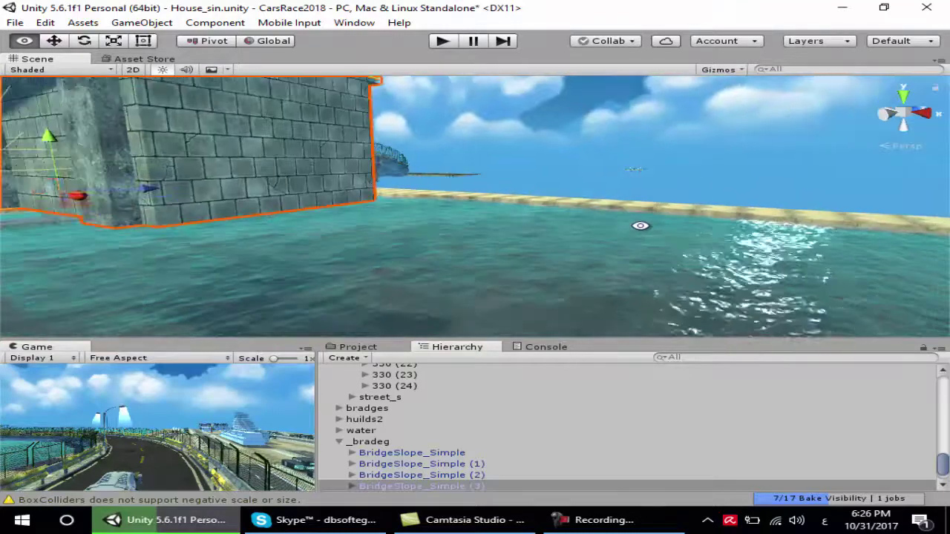
Frame BridgeSlope_Simple (3) and open a floating Inspector for it
{"action": "left_click", "coordinate": [26, 43]}
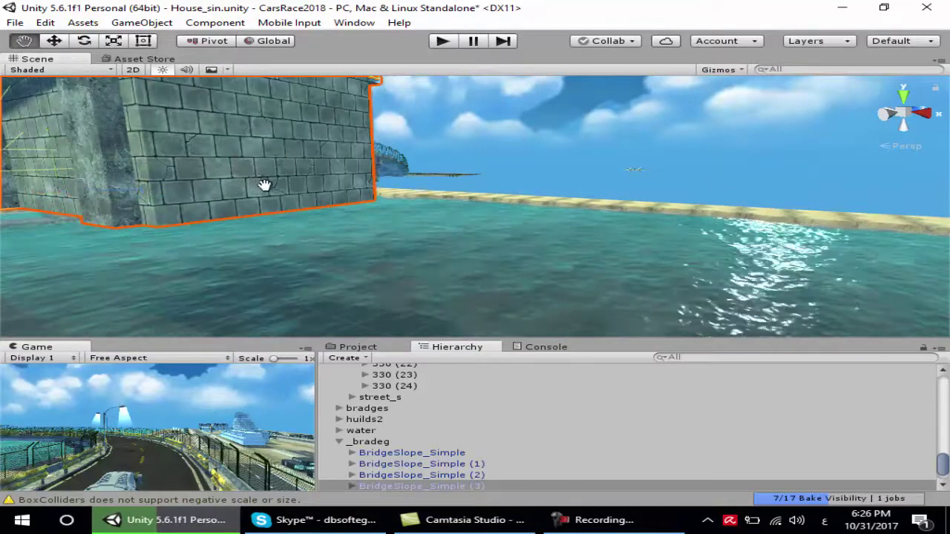
{"action": "key", "text": "f"}
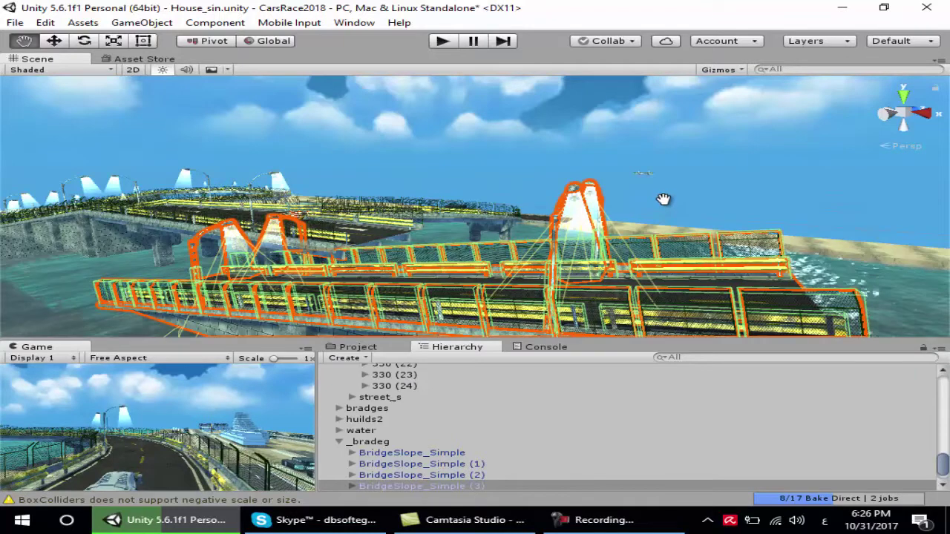
{"action": "key", "text": "ctrl+3"}
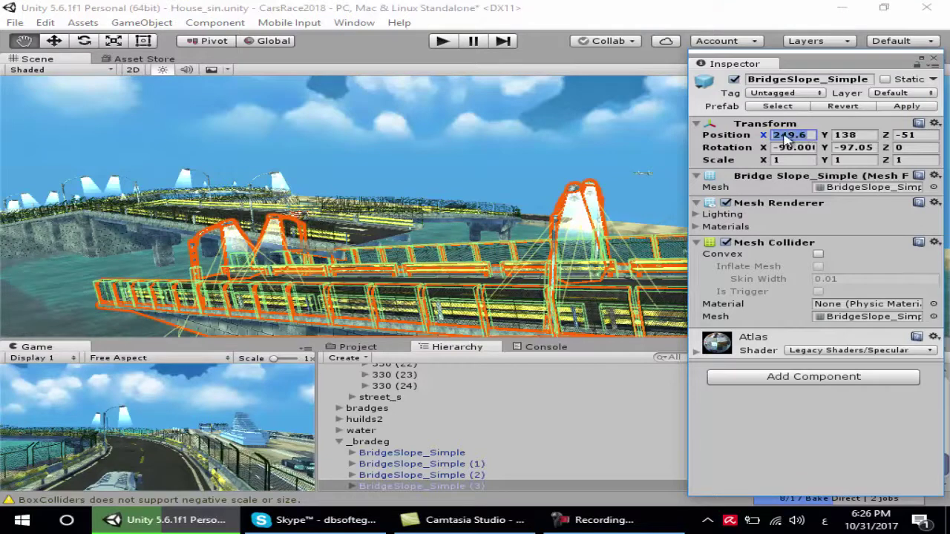
Set BridgeSlope_Simple (3) to Position X 252.21, Rotation Y -94.1 and Position Z -50.4
{"action": "mouse_move", "coordinate": [763, 134]}
{"action": "left_mouse_down"}
{"action": "mouse_move", "coordinate": [561, 179]}
{"action": "mouse_move", "coordinate": [428, 287]}
{"action": "mouse_move", "coordinate": [870, 149]}
{"action": "left_mouse_up"}
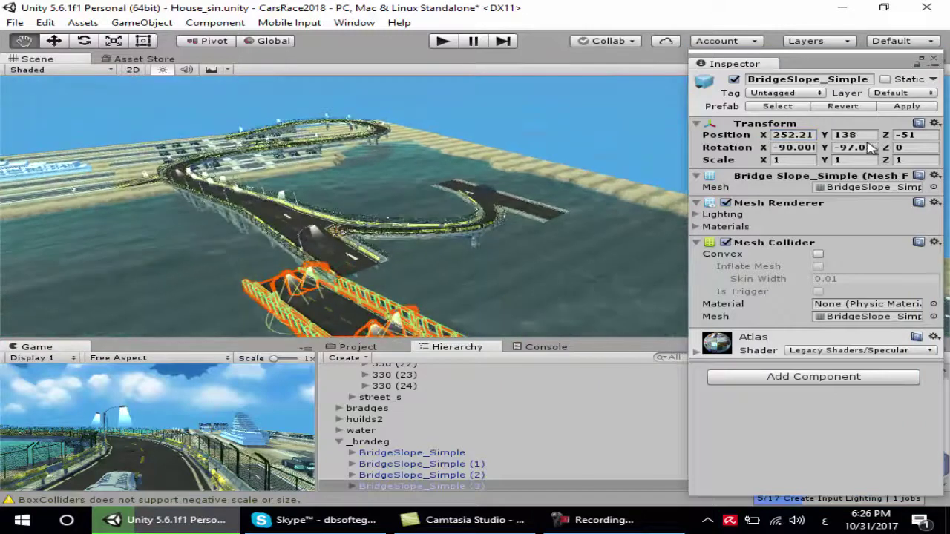
{"action": "double_click", "coordinate": [854, 148]}
{"action": "type", "text": "-93.1"}
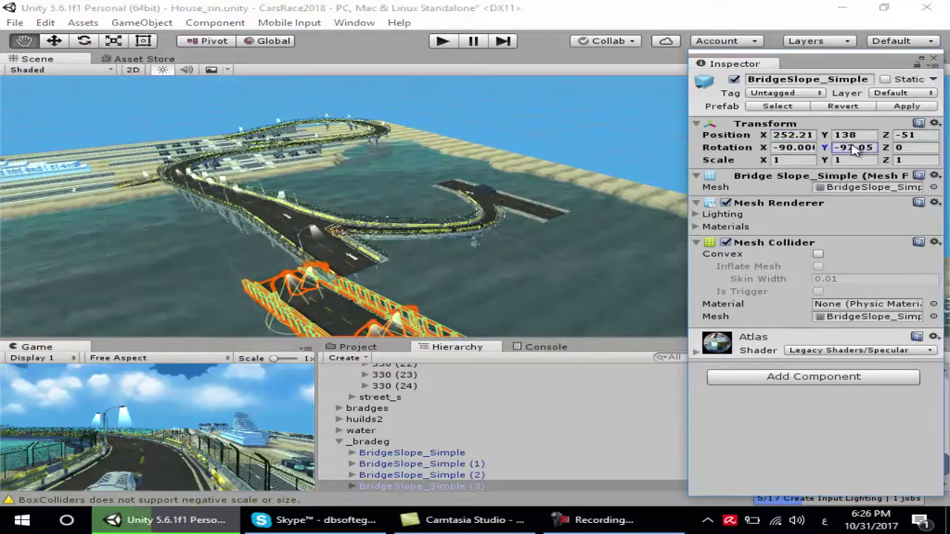
{"action": "key", "text": "BackSpace"}
{"action": "key", "text": "BackSpace"}
{"action": "key", "text": "BackSpace"}
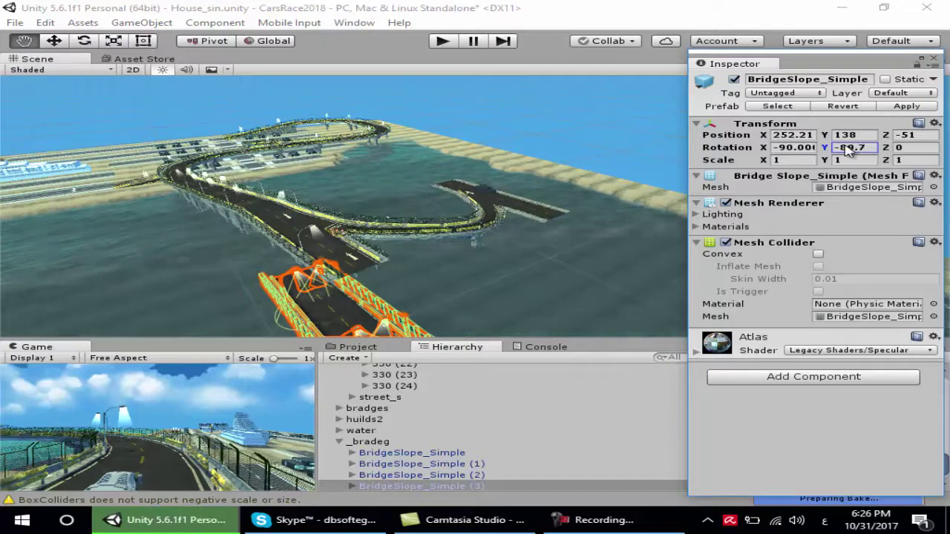
{"action": "type", "text": "5.4"}
{"action": "key", "text": "BackSpace"}
{"action": "key", "text": "BackSpace"}
{"action": "key", "text": "BackSpace"}
{"action": "type", "text": "4.1"}
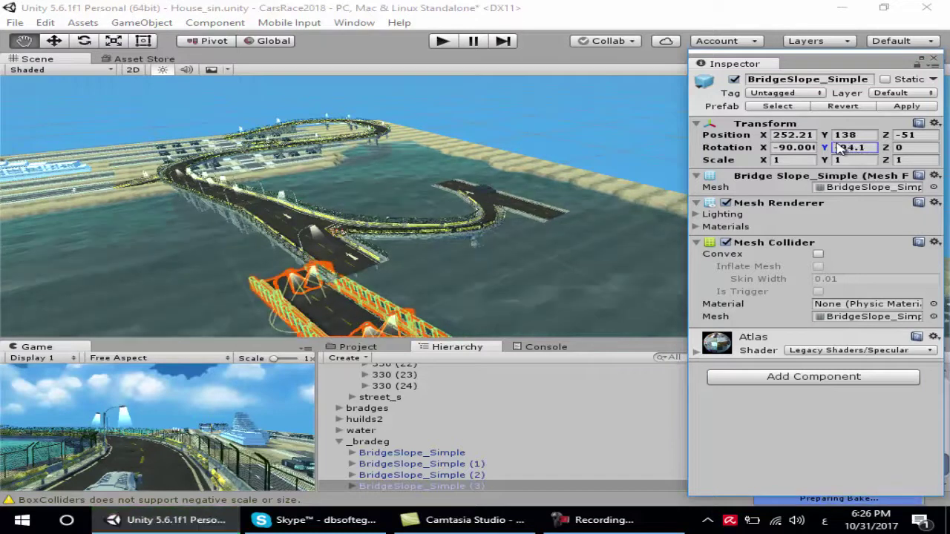
{"action": "double_click", "coordinate": [900, 136]}
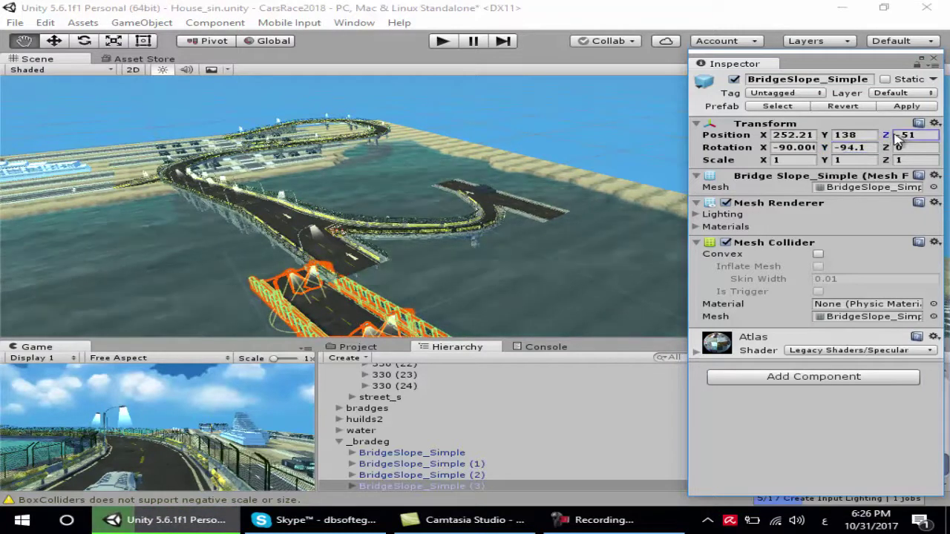
{"action": "type", "text": "-50.4"}
{"action": "key", "text": "BackSpace"}
{"action": "type", "text": "0.4"}
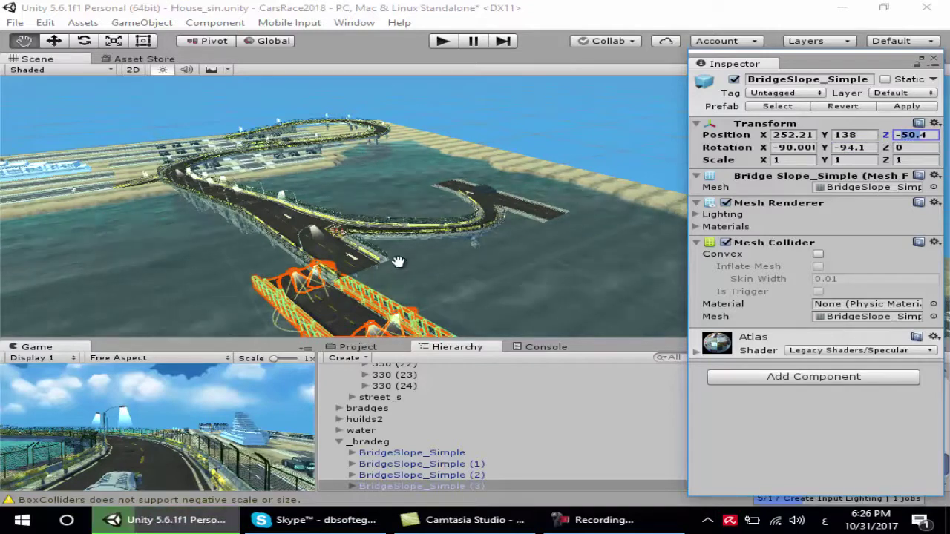
Slide the section along Z and X toward the road end, reaching Z -38.3
{"action": "left_click_drag", "start_coordinate": [319, 217], "coordinate": [348, 209]}
{"action": "middle_click_drag", "start_coordinate": [348, 208], "coordinate": [323, 195]}
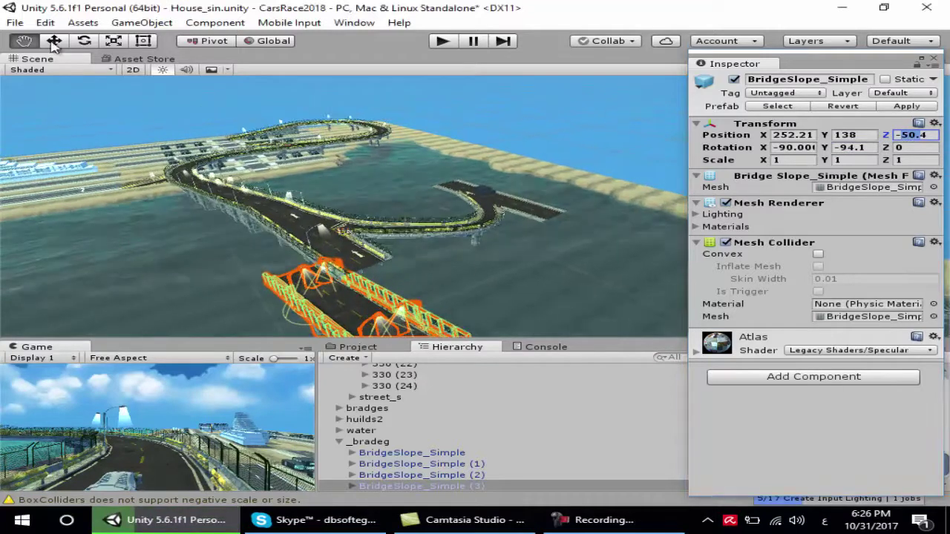
{"action": "scroll", "coordinate": [438, 291], "scroll_direction": "down", "scroll_amount": 2}
{"action": "mouse_move", "coordinate": [448, 287]}
{"action": "left_mouse_down"}
{"action": "mouse_move", "coordinate": [475, 280]}
{"action": "mouse_move", "coordinate": [421, 299]}
{"action": "left_mouse_up"}
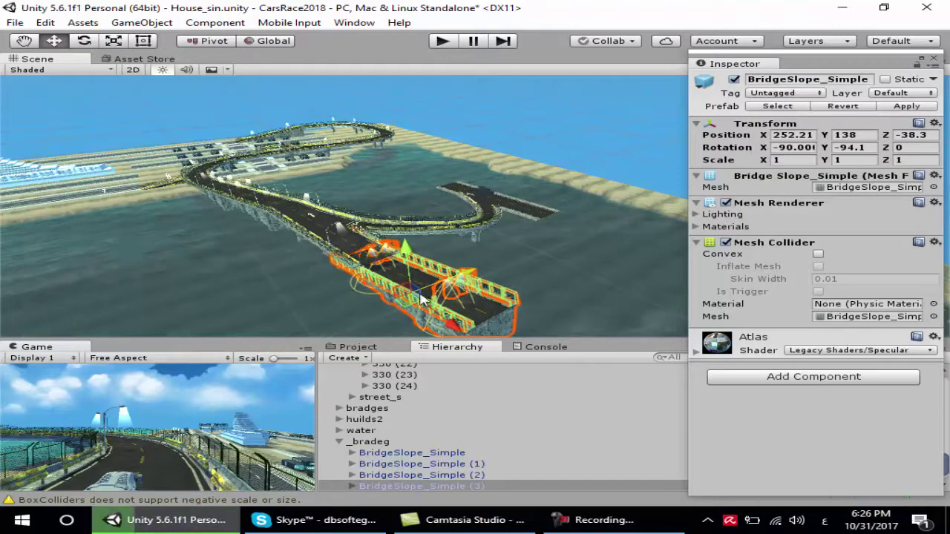
{"action": "left_click_drag", "start_coordinate": [454, 328], "coordinate": [468, 324]}
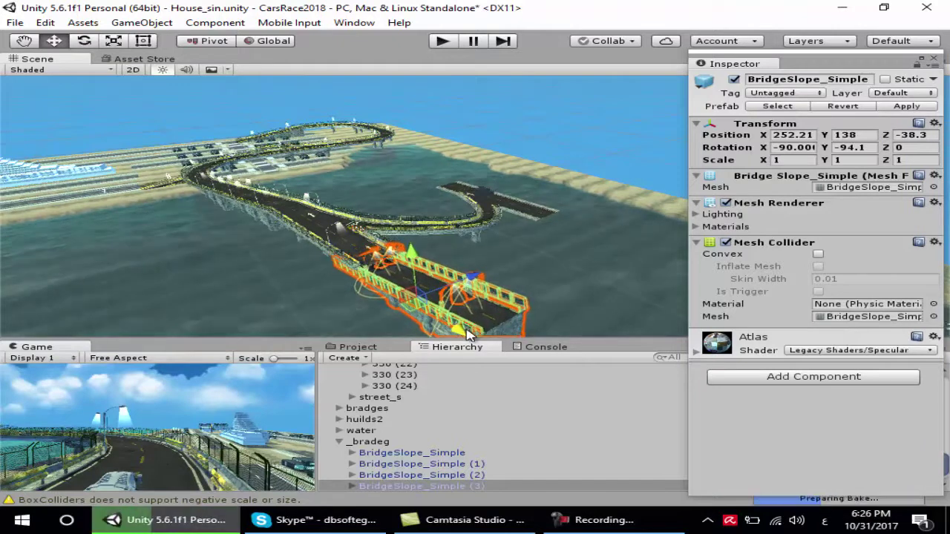
{"action": "left_click", "coordinate": [430, 244]}
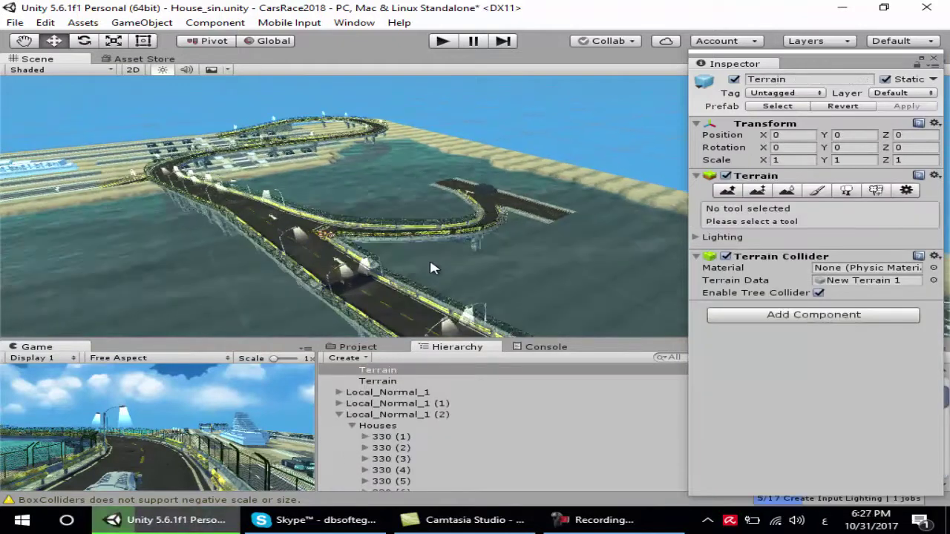
{"action": "mouse_move", "coordinate": [429, 257]}
{"action": "left_mouse_down", "text": "alt"}
{"action": "mouse_move", "coordinate": [483, 191]}
{"action": "mouse_move", "coordinate": [539, 298]}
{"action": "left_mouse_up", "text": "alt"}
{"action": "left_click_drag", "start_coordinate": [553, 294], "coordinate": [301, 261], "text": "alt"}
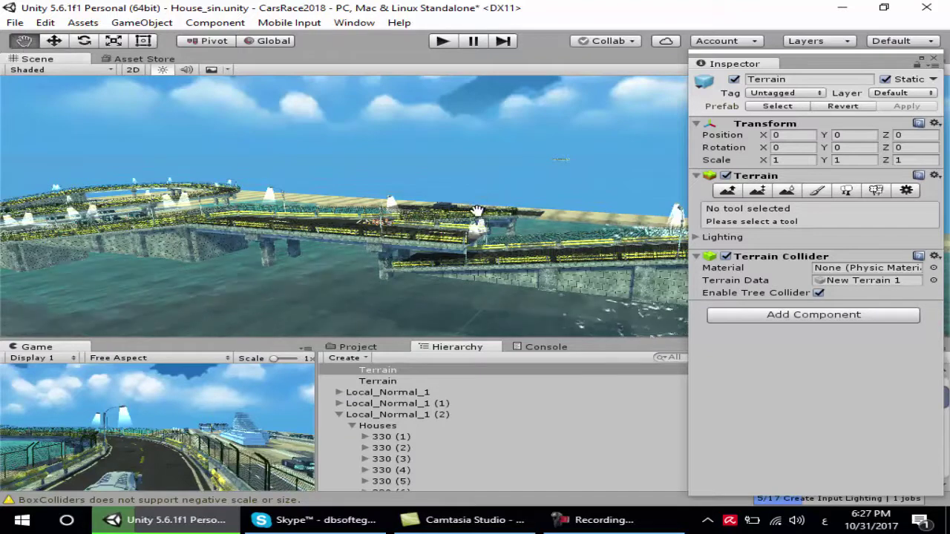
{"action": "mouse_move", "coordinate": [366, 206]}
{"action": "left_mouse_down"}
{"action": "mouse_move", "coordinate": [256, 205]}
{"action": "mouse_move", "coordinate": [319, 248]}
{"action": "left_mouse_up"}
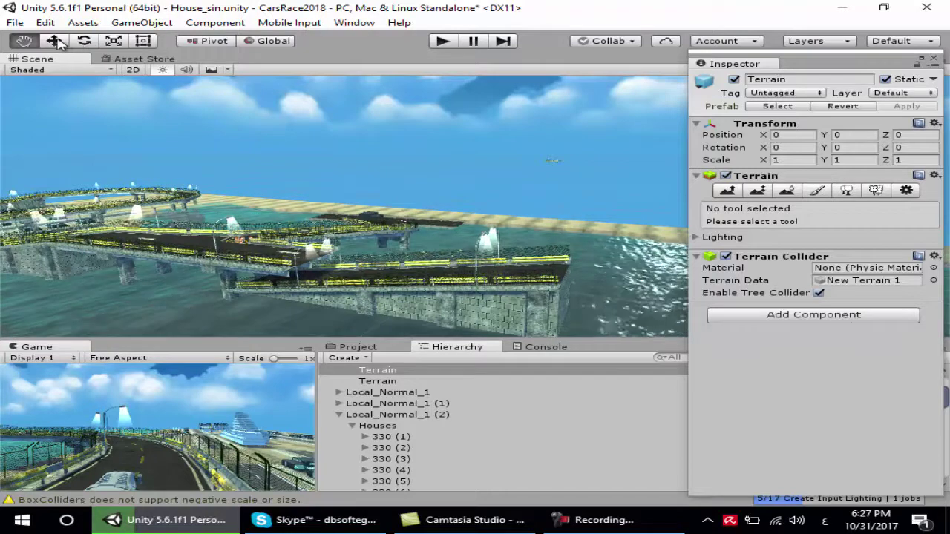
Raise the bridge section to Y 141.7 and slide it along X to 268.1
{"action": "left_click", "coordinate": [413, 279]}
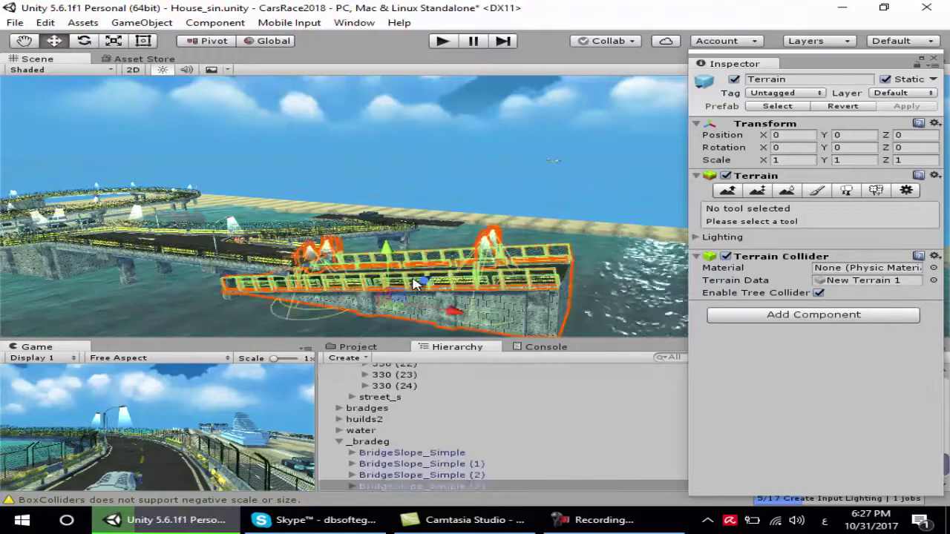
{"action": "mouse_move", "coordinate": [387, 252]}
{"action": "left_mouse_down"}
{"action": "mouse_move", "coordinate": [385, 231]}
{"action": "mouse_move", "coordinate": [369, 256]}
{"action": "left_mouse_up"}
{"action": "mouse_move", "coordinate": [416, 285]}
{"action": "left_mouse_down", "text": "alt"}
{"action": "mouse_move", "coordinate": [539, 285]}
{"action": "mouse_move", "coordinate": [547, 302]}
{"action": "mouse_move", "coordinate": [523, 280]}
{"action": "mouse_move", "coordinate": [553, 303]}
{"action": "left_mouse_up", "text": "alt"}
{"action": "left_click_drag", "start_coordinate": [613, 306], "coordinate": [719, 299]}
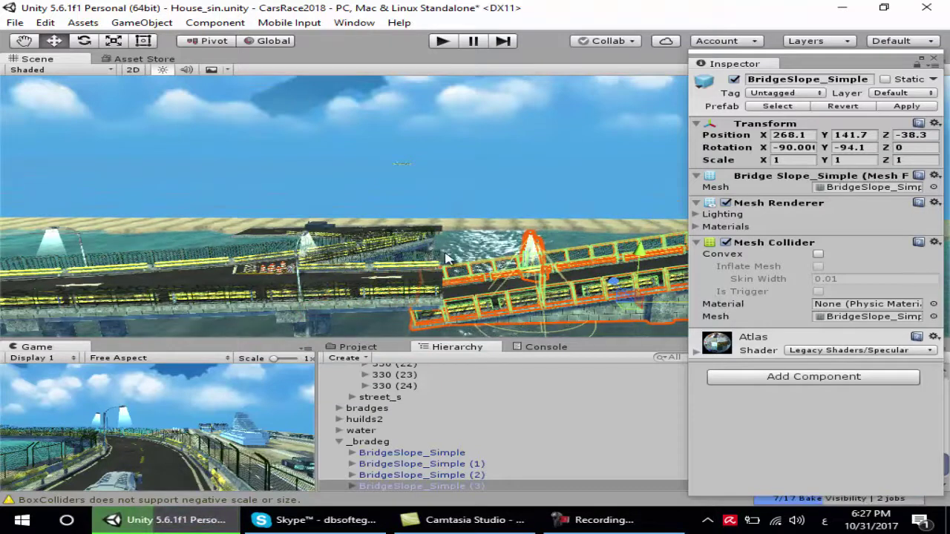
{"action": "left_click_drag", "start_coordinate": [445, 258], "coordinate": [463, 262], "text": "alt"}
{"action": "left_click_drag", "start_coordinate": [423, 299], "coordinate": [347, 296], "text": "alt"}
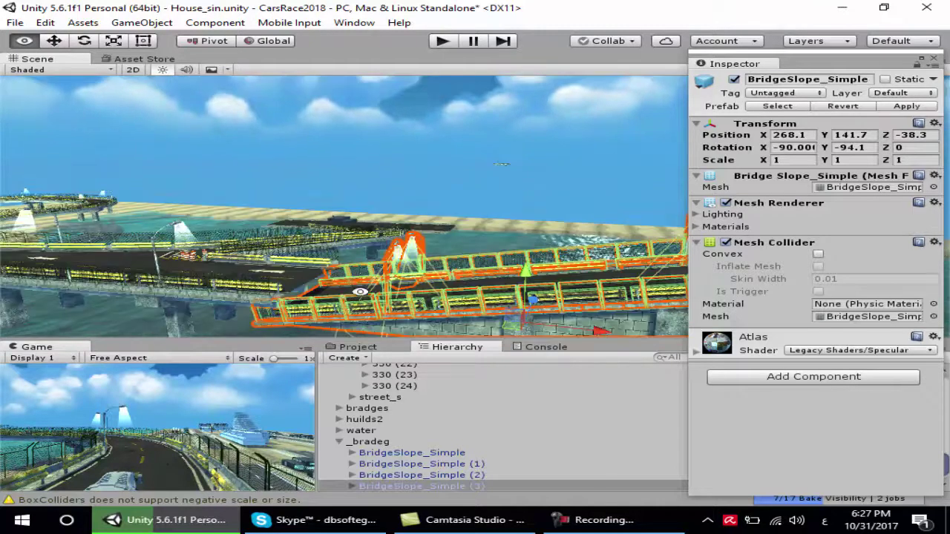
Lift and shift it further to 270.9, 145.4, -38.3, and dock the Inspector across the top
{"action": "left_click_drag", "start_coordinate": [528, 275], "coordinate": [526, 264]}
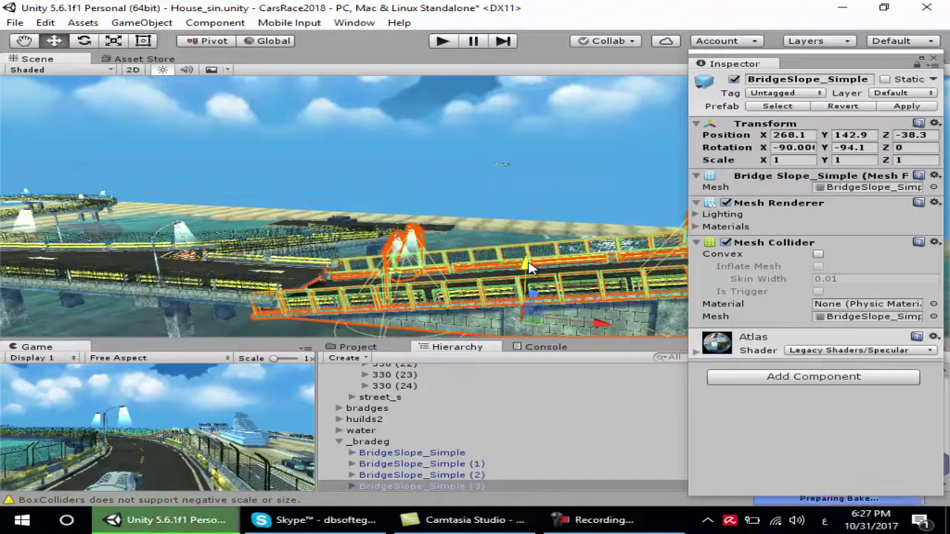
{"action": "left_click_drag", "start_coordinate": [441, 292], "coordinate": [312, 289], "text": "alt"}
{"action": "left_click_drag", "start_coordinate": [422, 261], "coordinate": [351, 347], "text": "alt"}
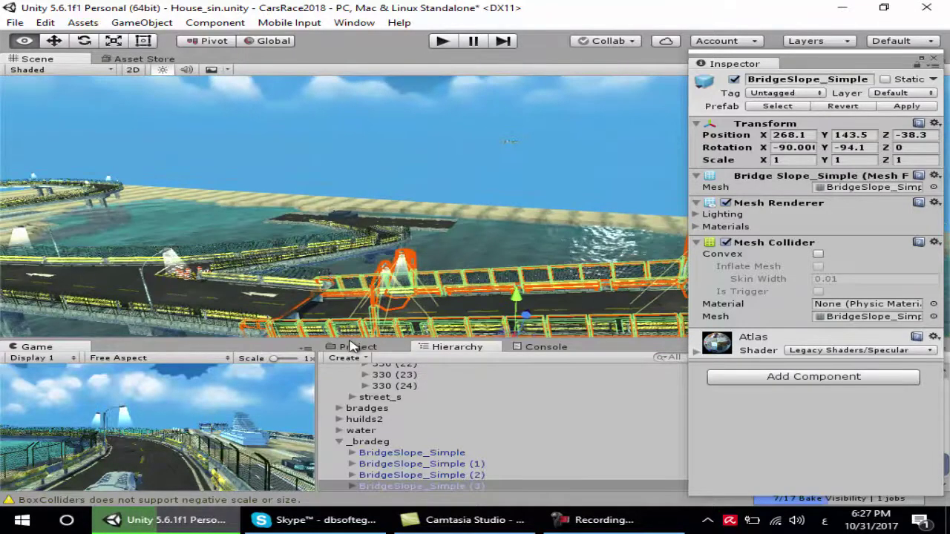
{"action": "left_click_drag", "start_coordinate": [344, 275], "coordinate": [341, 330], "text": "alt"}
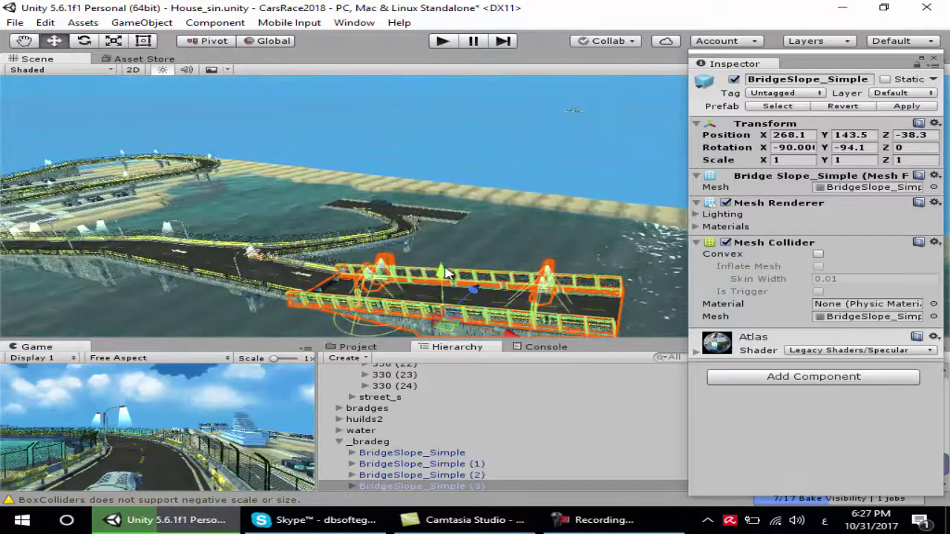
{"action": "left_click_drag", "start_coordinate": [444, 273], "coordinate": [443, 263]}
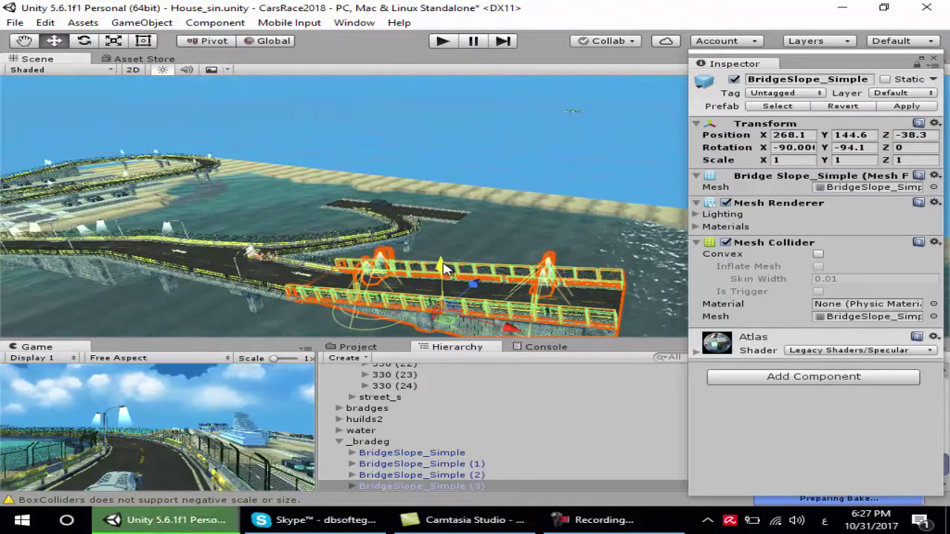
{"action": "left_click_drag", "start_coordinate": [519, 332], "coordinate": [528, 334]}
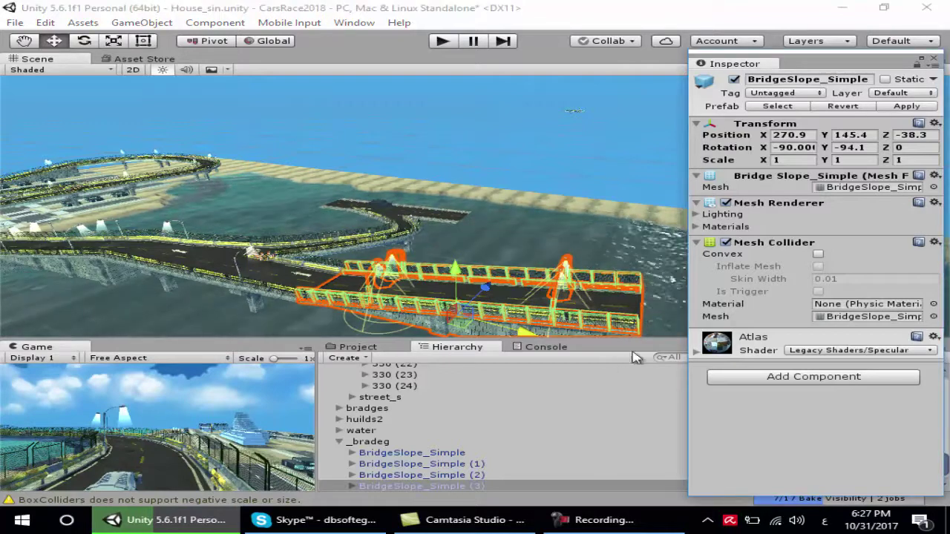
{"action": "left_click_drag", "start_coordinate": [764, 65], "coordinate": [772, 67]}
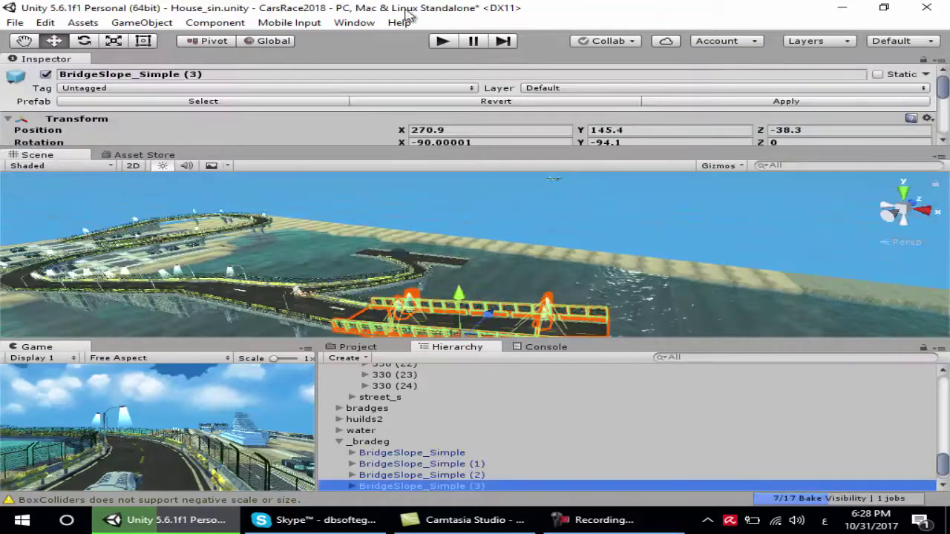
Close the Inspector tab via its right-click Close Tab option
{"action": "left_click", "coordinate": [941, 97]}
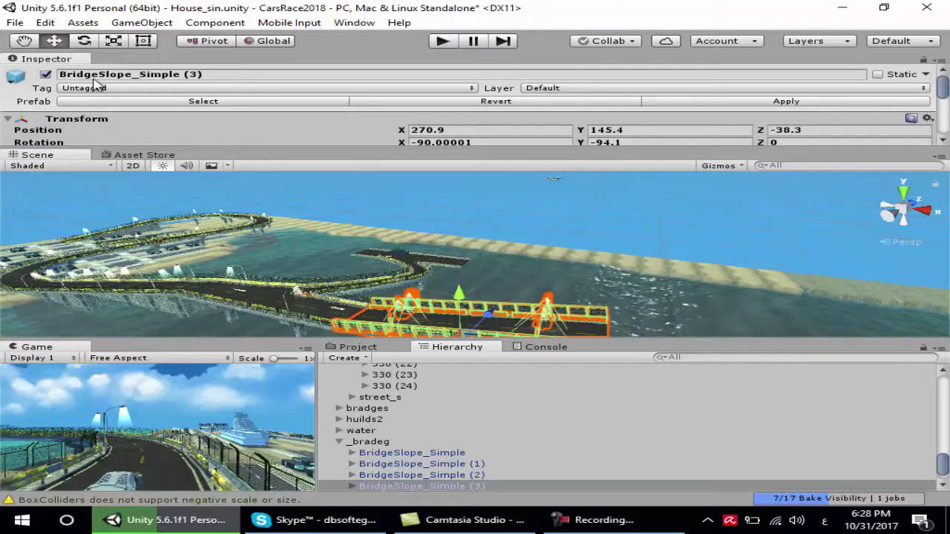
{"action": "right_click", "coordinate": [46, 61]}
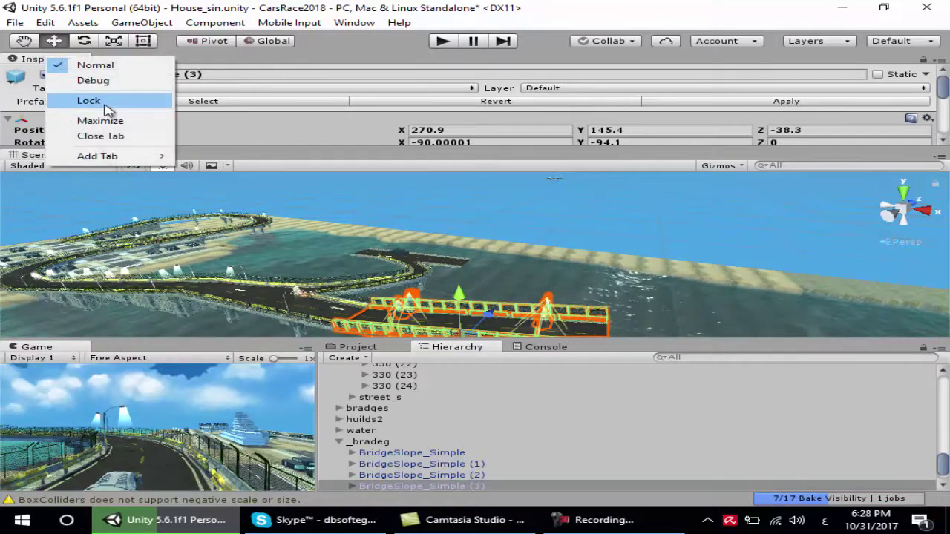
{"action": "left_click", "coordinate": [107, 136]}
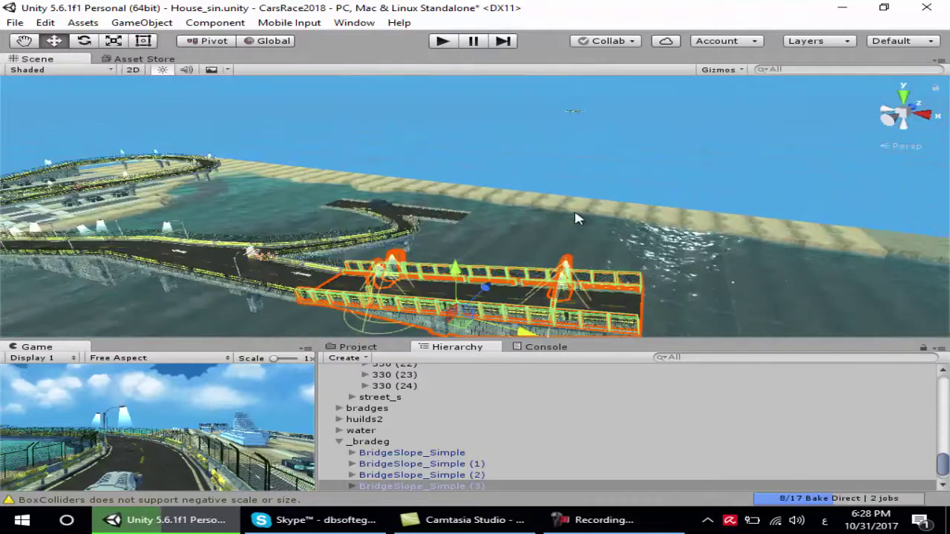
Orbit around the bridge, deselect it and switch to a top-down view
{"action": "scroll", "coordinate": [584, 273], "scroll_direction": "up", "scroll_amount": 2}
{"action": "mouse_move", "coordinate": [531, 243]}
{"action": "left_mouse_down", "text": "alt"}
{"action": "mouse_move", "coordinate": [541, 216]}
{"action": "mouse_move", "coordinate": [584, 208]}
{"action": "left_mouse_up", "text": "alt"}
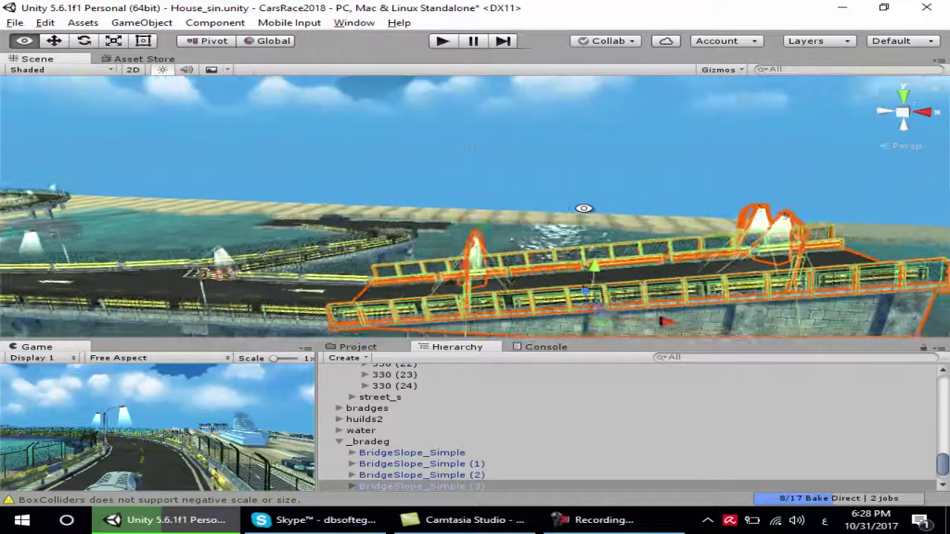
{"action": "left_click_drag", "start_coordinate": [584, 171], "coordinate": [579, 168], "text": "alt"}
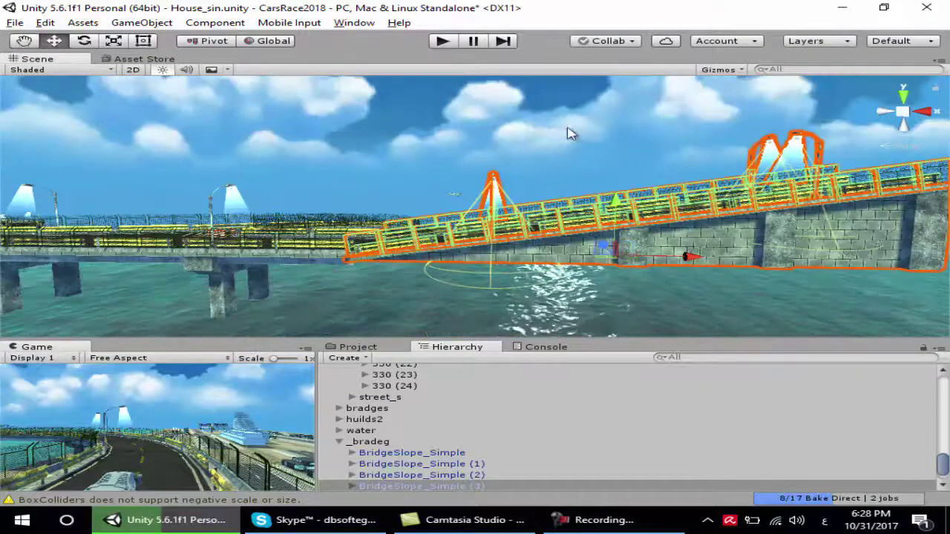
{"action": "left_click", "coordinate": [604, 155]}
{"action": "left_click", "coordinate": [903, 95]}
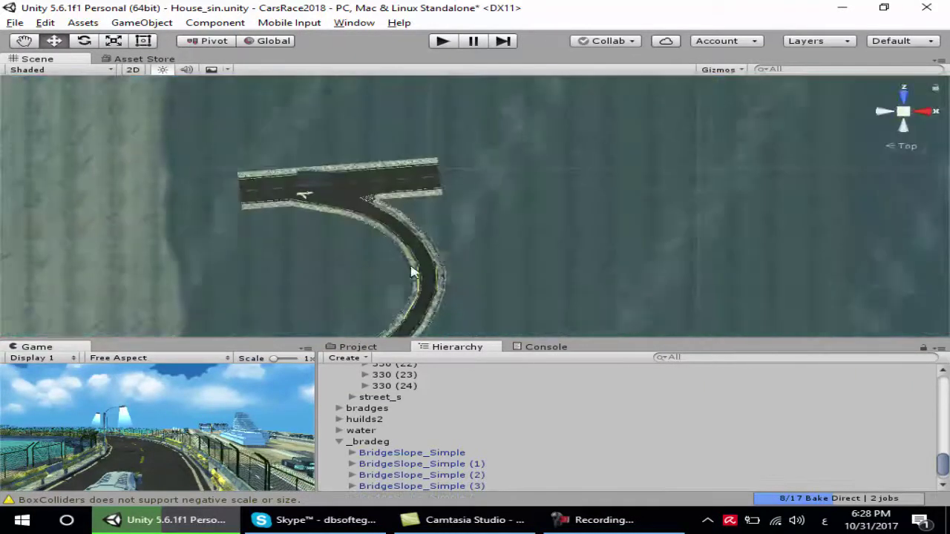
{"action": "scroll", "coordinate": [409, 241], "scroll_direction": "down", "scroll_amount": 1}
{"action": "scroll", "coordinate": [408, 241], "scroll_direction": "down", "scroll_amount": 2}
{"action": "scroll", "coordinate": [405, 231], "scroll_direction": "down", "scroll_amount": 2}
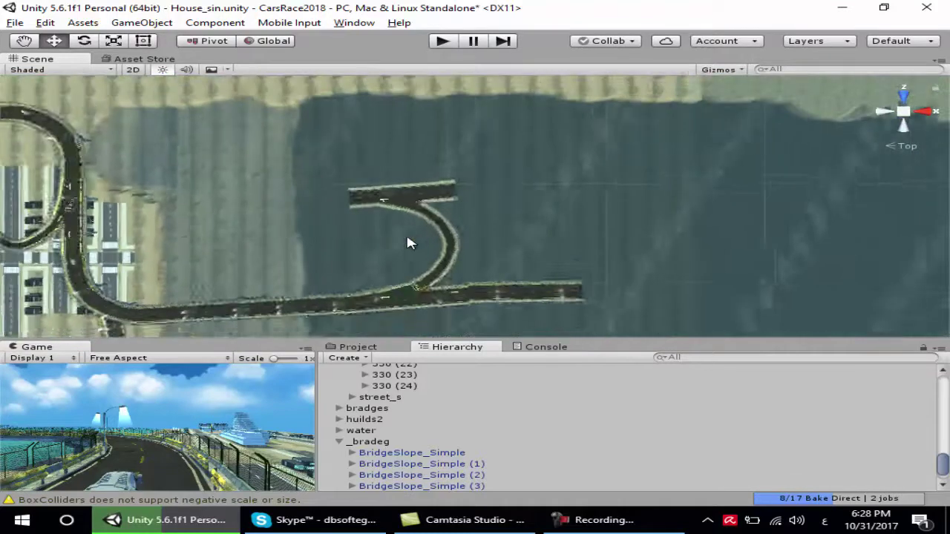
{"action": "scroll", "coordinate": [406, 231], "scroll_direction": "down", "scroll_amount": 1}
{"action": "mouse_move", "coordinate": [410, 287]}
{"action": "left_mouse_down", "text": "alt"}
{"action": "mouse_move", "coordinate": [445, 101]}
{"action": "mouse_move", "coordinate": [441, 269]}
{"action": "left_mouse_up", "text": "alt"}
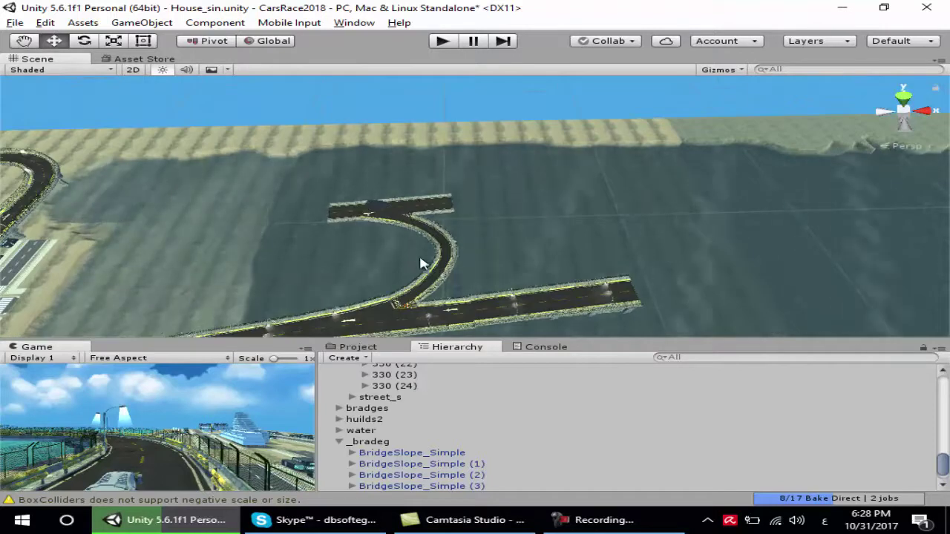
Pan and zoom to the bridge junction with the straight road and open a floating Inspector
{"action": "left_click", "coordinate": [25, 43]}
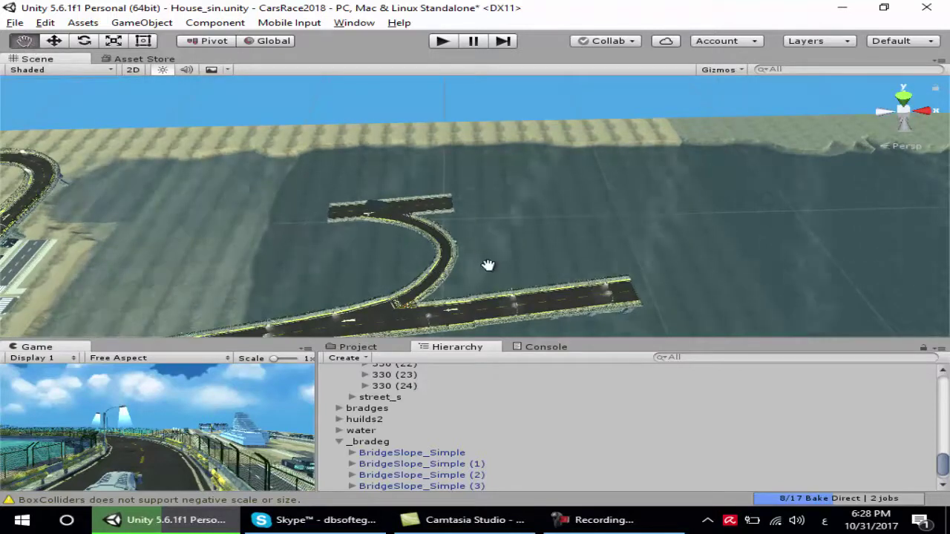
{"action": "left_click_drag", "start_coordinate": [485, 264], "coordinate": [468, 225]}
{"action": "scroll", "coordinate": [468, 224], "scroll_direction": "up", "scroll_amount": 3}
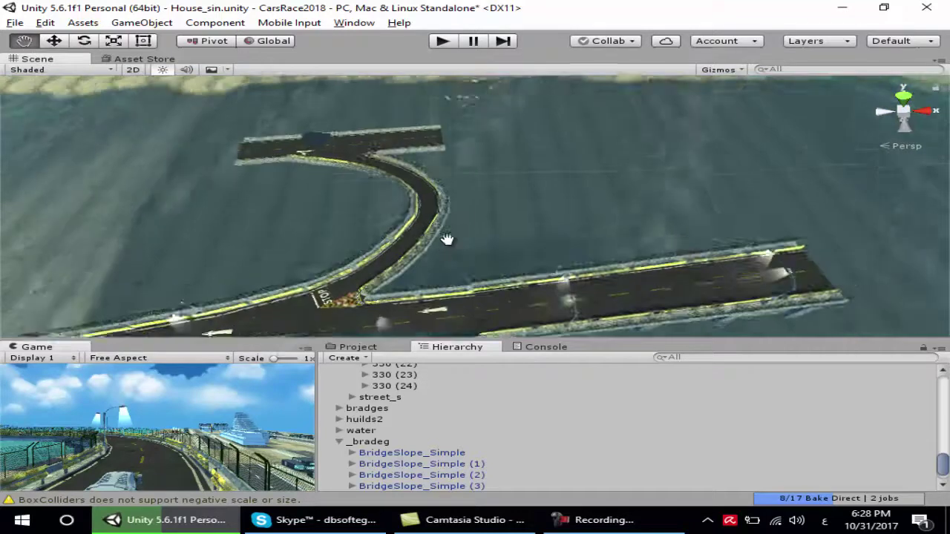
{"action": "scroll", "coordinate": [461, 197], "scroll_direction": "up", "scroll_amount": 3}
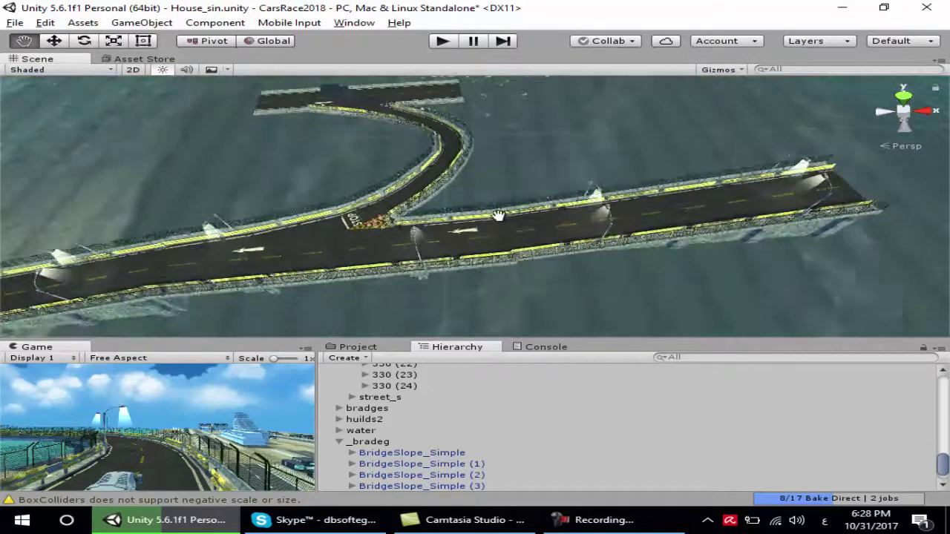
{"action": "left_click_drag", "start_coordinate": [502, 216], "coordinate": [485, 208]}
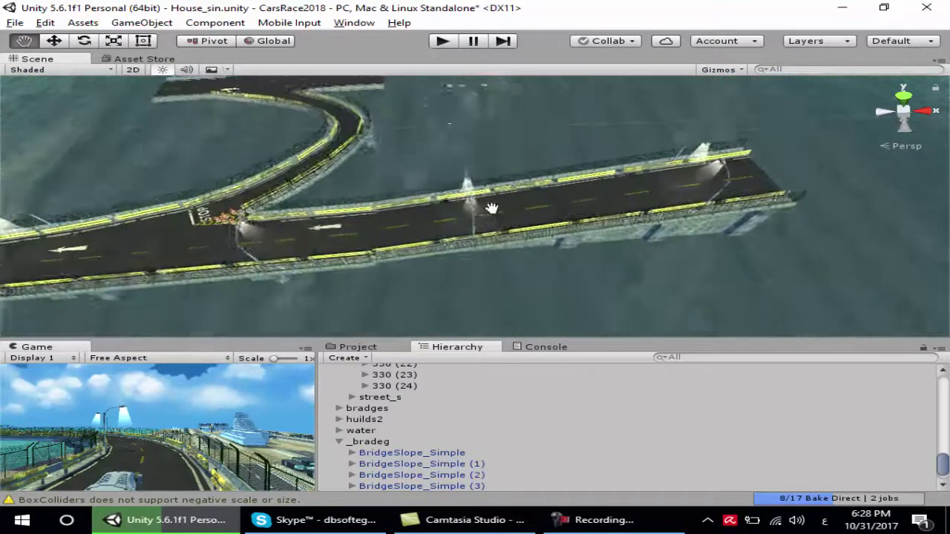
{"action": "scroll", "coordinate": [490, 207], "scroll_direction": "up", "scroll_amount": 2}
{"action": "scroll", "coordinate": [475, 212], "scroll_direction": "up", "scroll_amount": 2}
{"action": "scroll", "coordinate": [435, 223], "scroll_direction": "up", "scroll_amount": 2}
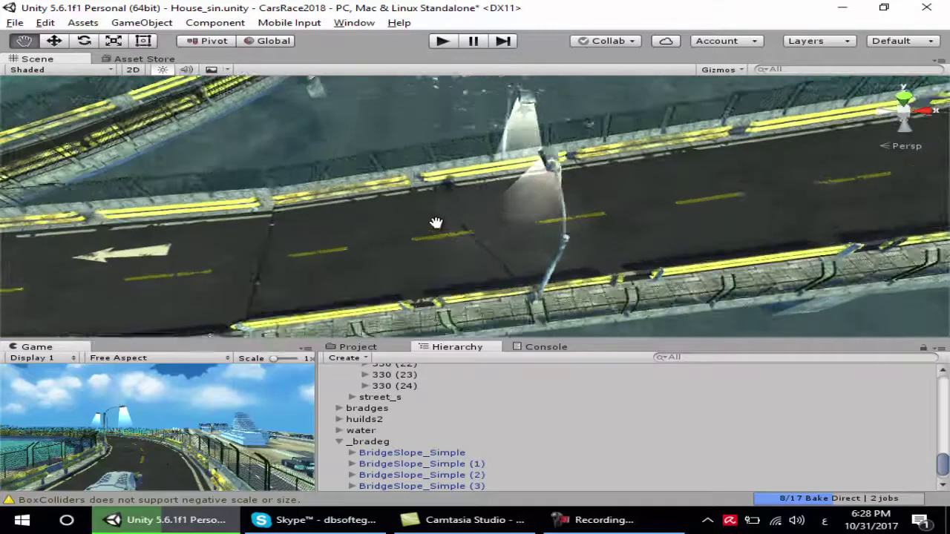
{"action": "left_click_drag", "start_coordinate": [435, 223], "coordinate": [463, 206]}
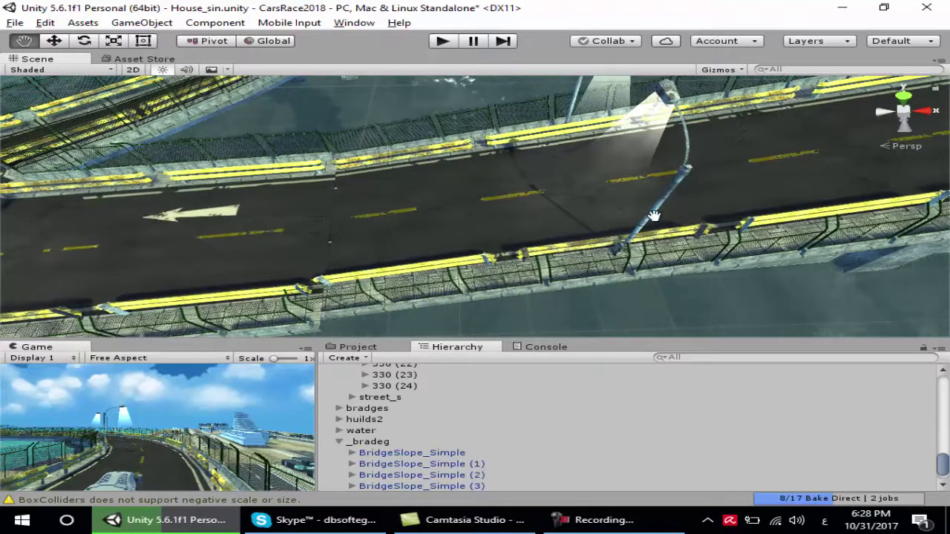
{"action": "key", "text": "ctrl+3"}
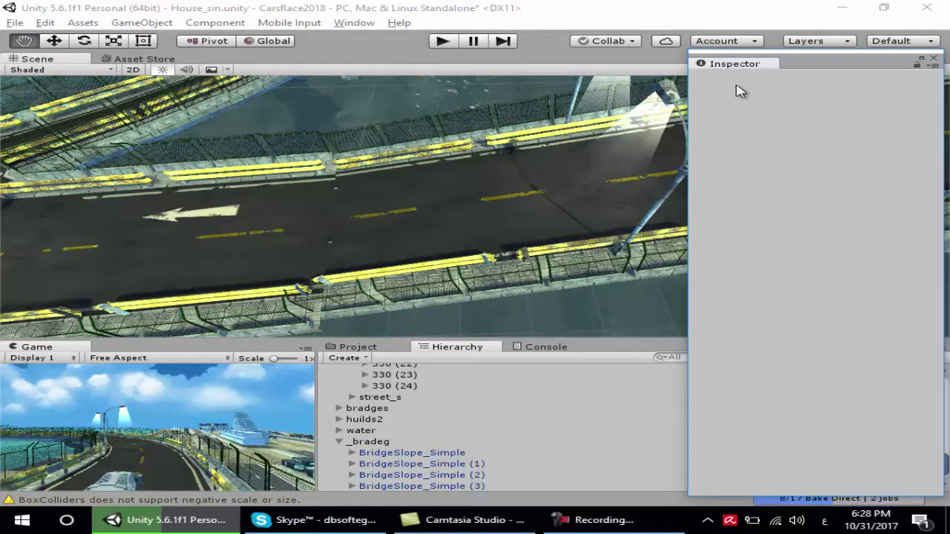
Select BridgeSlope_Simple (3), keep its height at 145.4 and nudge Position Z to -39
{"action": "left_click", "coordinate": [64, 42]}
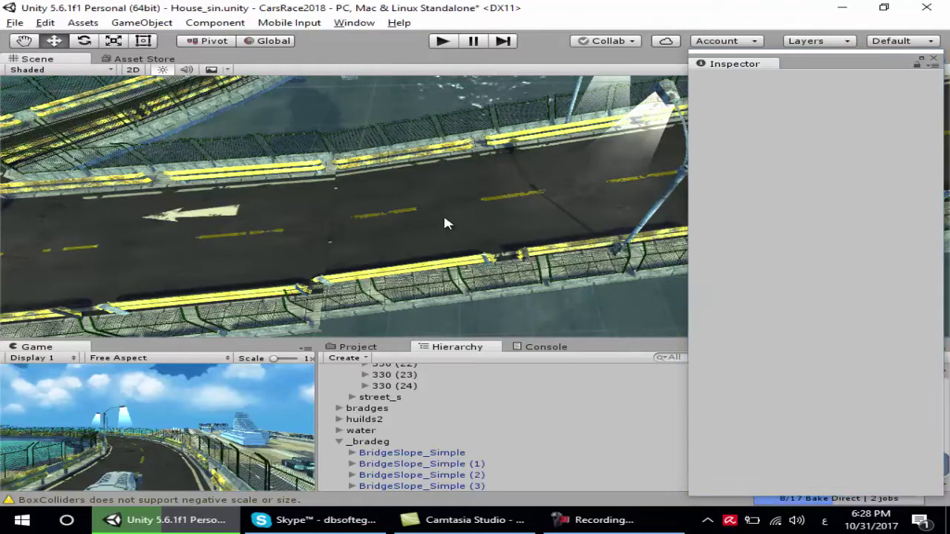
{"action": "left_click", "coordinate": [449, 222]}
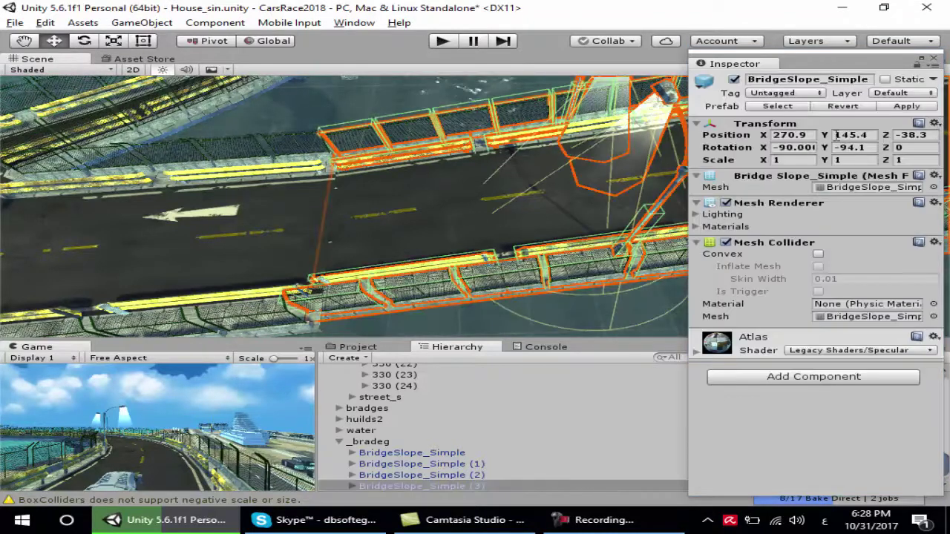
{"action": "left_click_drag", "start_coordinate": [825, 135], "coordinate": [846, 137]}
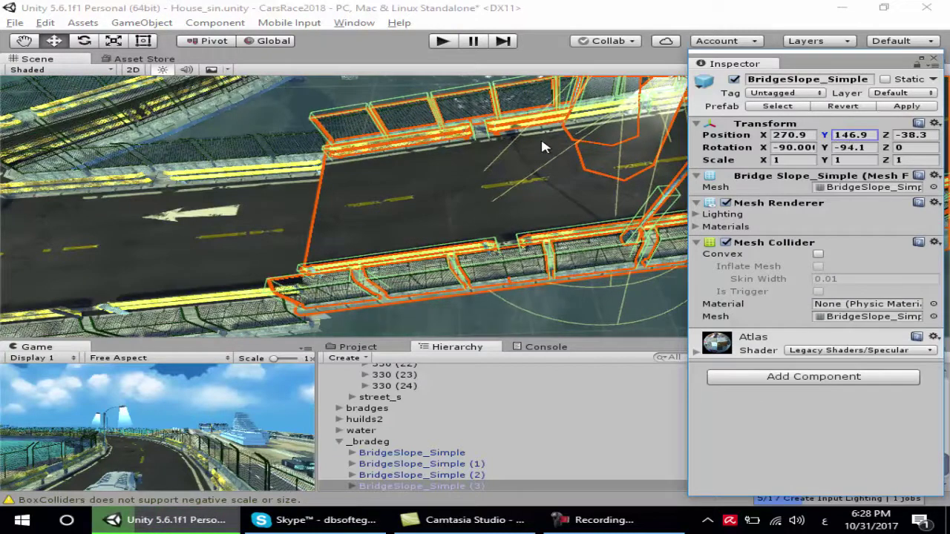
{"action": "key", "text": "ctrl+z"}
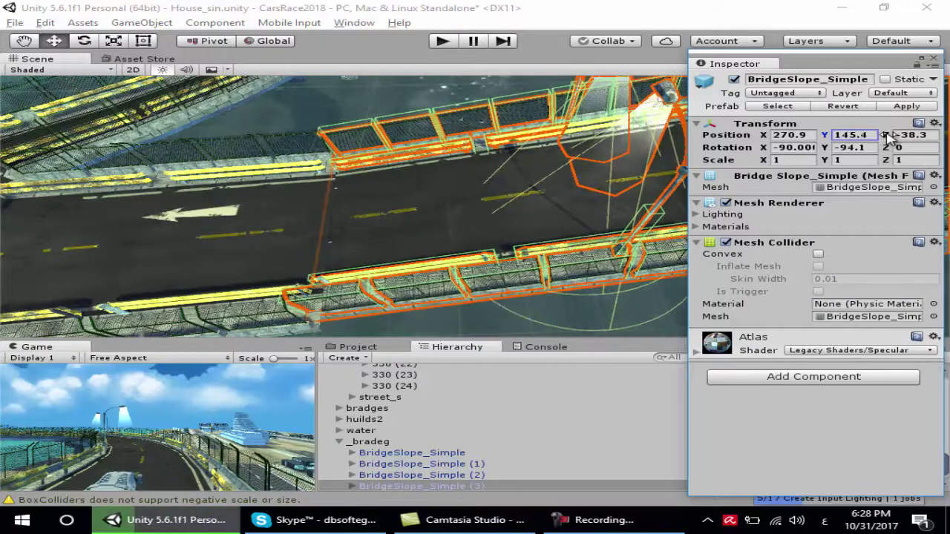
{"action": "left_click_drag", "start_coordinate": [902, 141], "coordinate": [903, 132]}
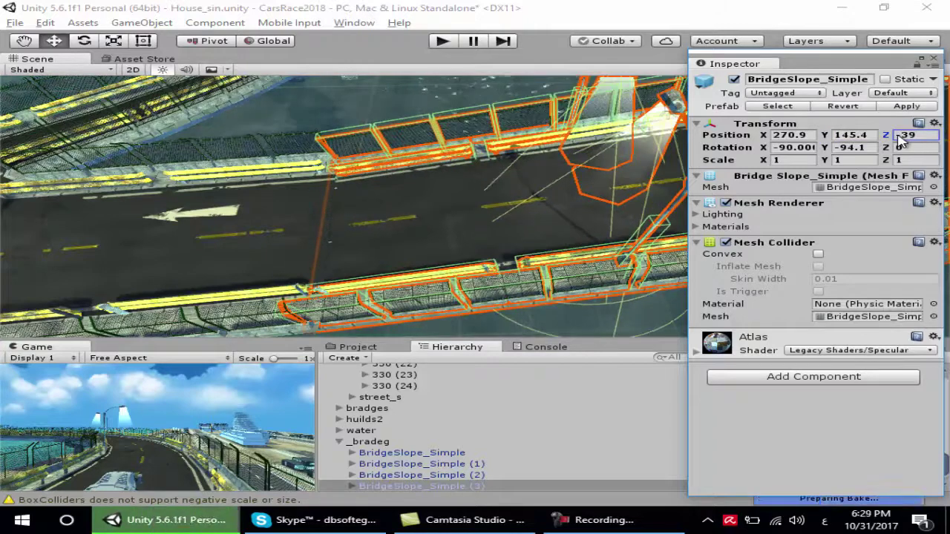
{"action": "scroll", "coordinate": [377, 175], "scroll_direction": "up", "scroll_amount": 2}
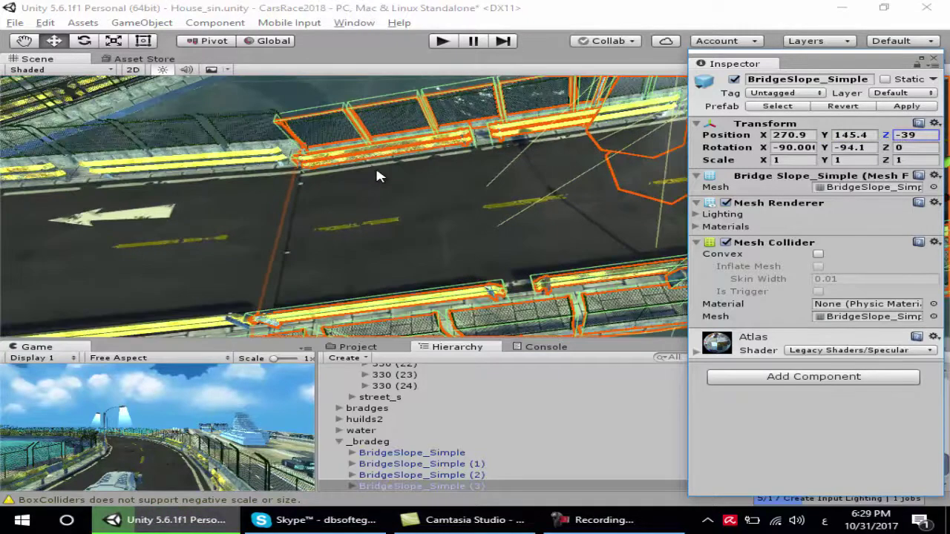
Orbit along the road to inspect the railing joints between bridge and road
{"action": "mouse_move", "coordinate": [344, 201]}
{"action": "left_mouse_down", "text": "alt"}
{"action": "mouse_move", "coordinate": [357, 161]}
{"action": "mouse_move", "coordinate": [482, 174]}
{"action": "mouse_move", "coordinate": [35, 63]}
{"action": "left_mouse_up", "text": "alt"}
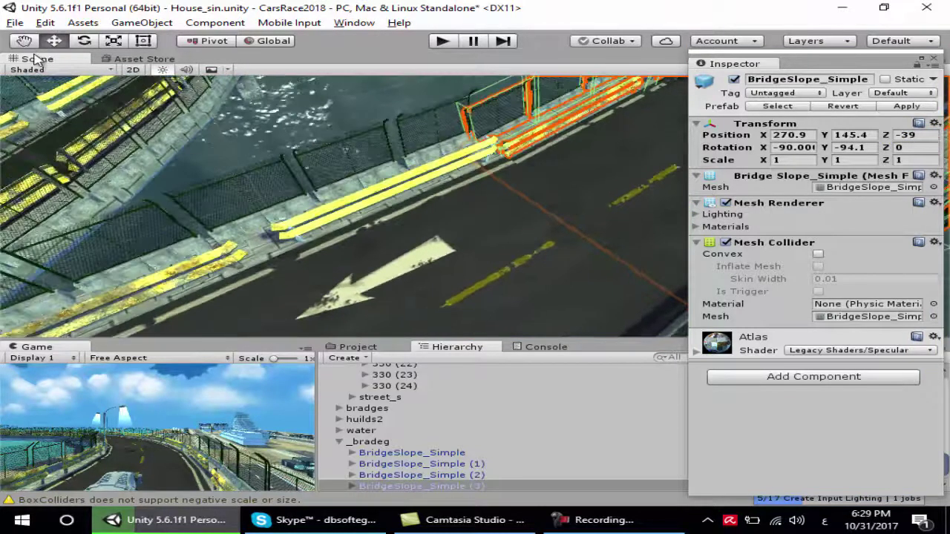
{"action": "left_click_drag", "start_coordinate": [431, 99], "coordinate": [327, 120]}
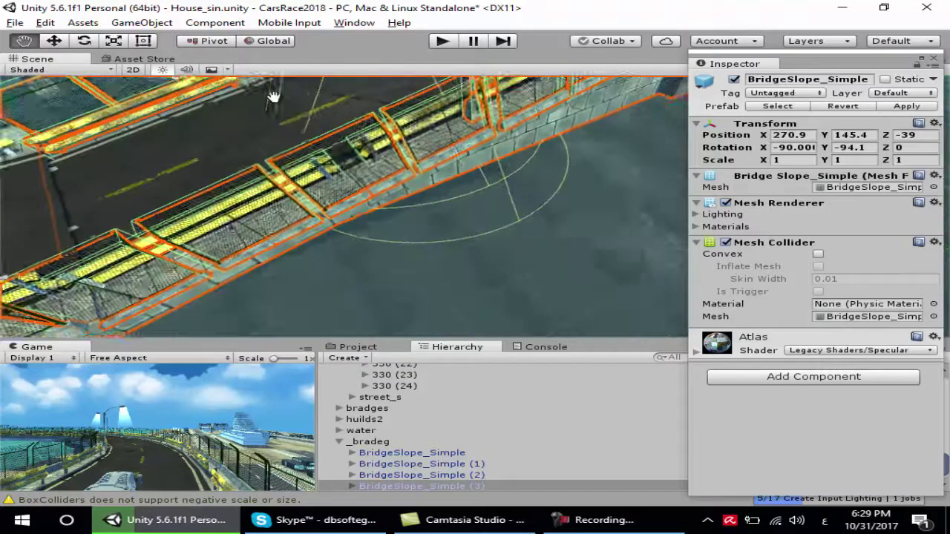
{"action": "mouse_move", "coordinate": [297, 175]}
{"action": "left_mouse_down"}
{"action": "mouse_move", "coordinate": [325, 170]}
{"action": "mouse_move", "coordinate": [345, 144]}
{"action": "mouse_move", "coordinate": [419, 178]}
{"action": "left_mouse_up"}
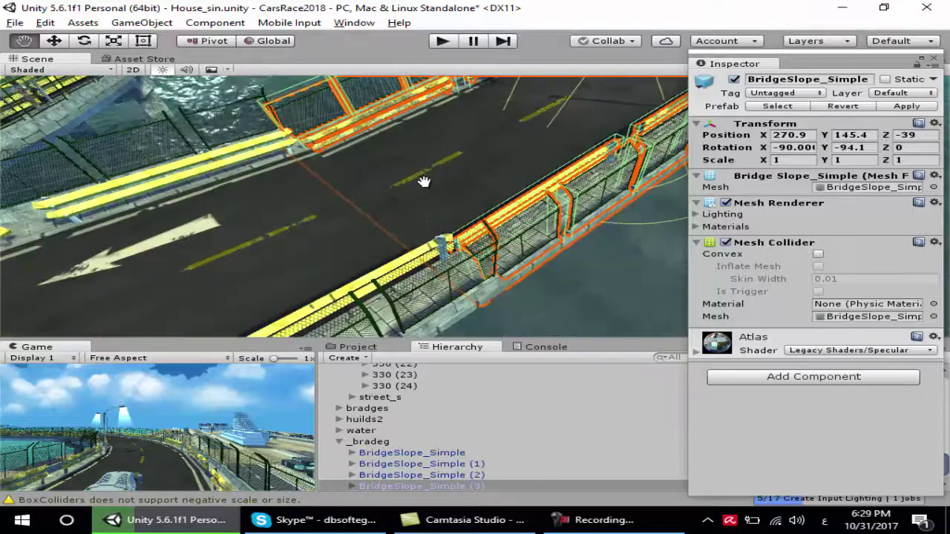
{"action": "mouse_move", "coordinate": [432, 216]}
{"action": "left_mouse_down", "text": "alt"}
{"action": "mouse_move", "coordinate": [297, 205]}
{"action": "mouse_move", "coordinate": [507, 279]}
{"action": "mouse_move", "coordinate": [657, 271]}
{"action": "left_mouse_up", "text": "alt"}
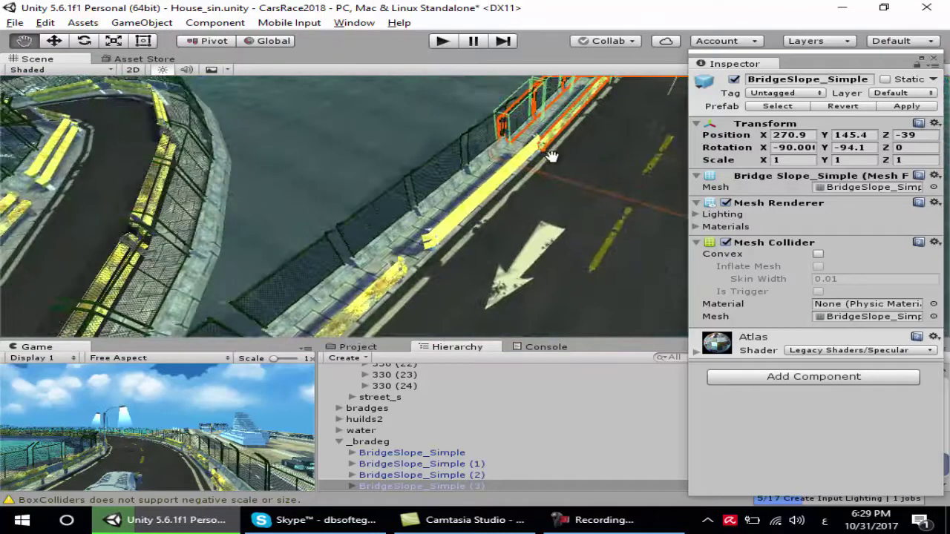
{"action": "left_click_drag", "start_coordinate": [544, 143], "coordinate": [528, 225], "text": "alt"}
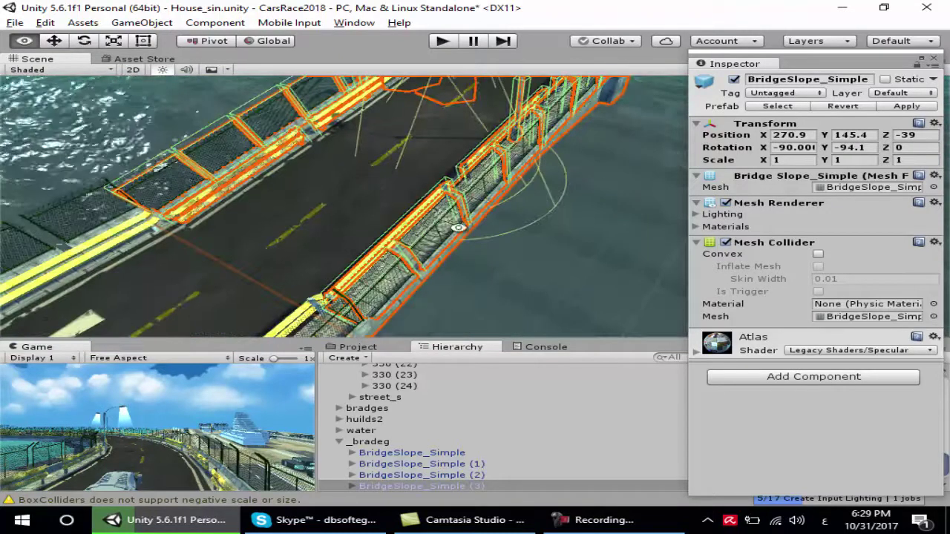
{"action": "mouse_move", "coordinate": [489, 193]}
{"action": "left_mouse_down", "text": "alt"}
{"action": "mouse_move", "coordinate": [481, 220]}
{"action": "mouse_move", "coordinate": [522, 218]}
{"action": "left_mouse_up", "text": "alt"}
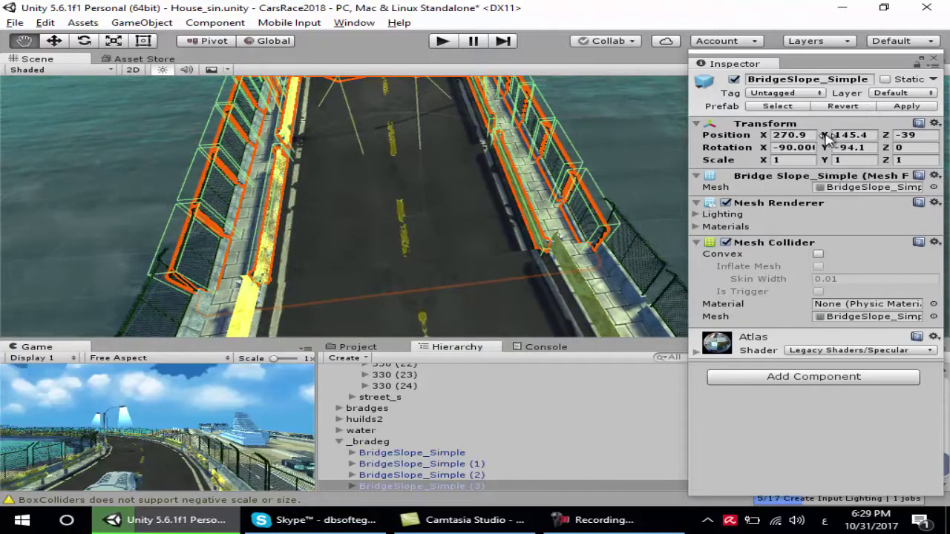
Set Position Y to 146 and Z to -39.1, checking the join from the side
{"action": "left_click_drag", "start_coordinate": [826, 135], "coordinate": [841, 140]}
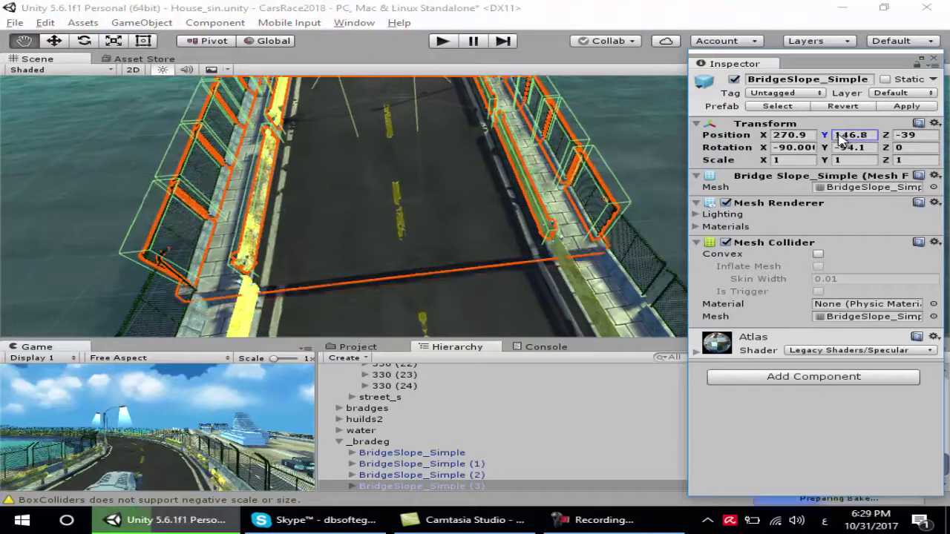
{"action": "key", "text": "BackSpace"}
{"action": "key", "text": "BackSpace"}
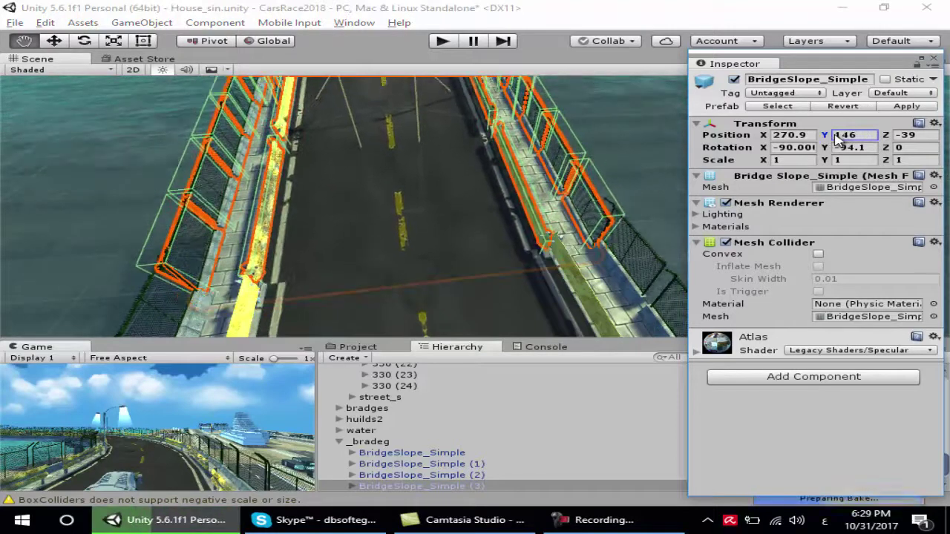
{"action": "left_click_drag", "start_coordinate": [893, 135], "coordinate": [898, 139]}
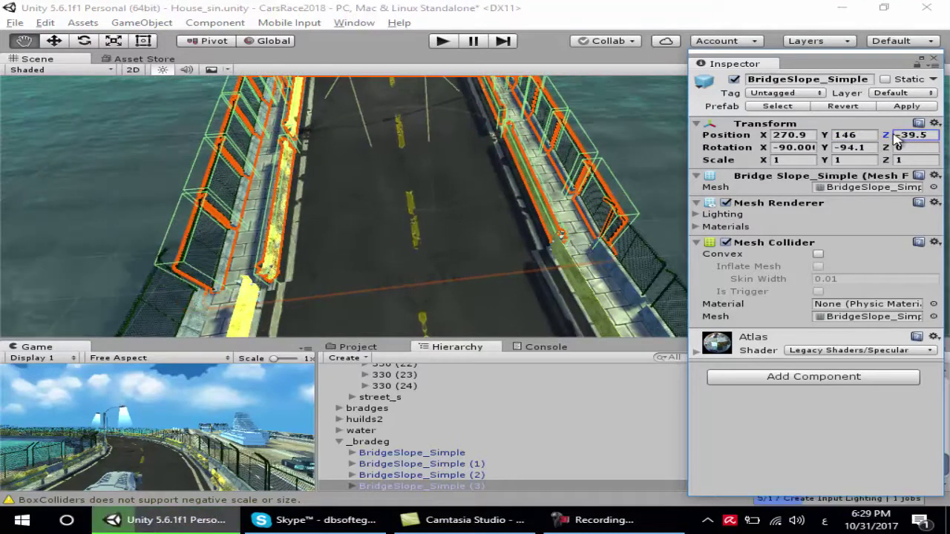
{"action": "left_click_drag", "start_coordinate": [898, 140], "coordinate": [897, 140]}
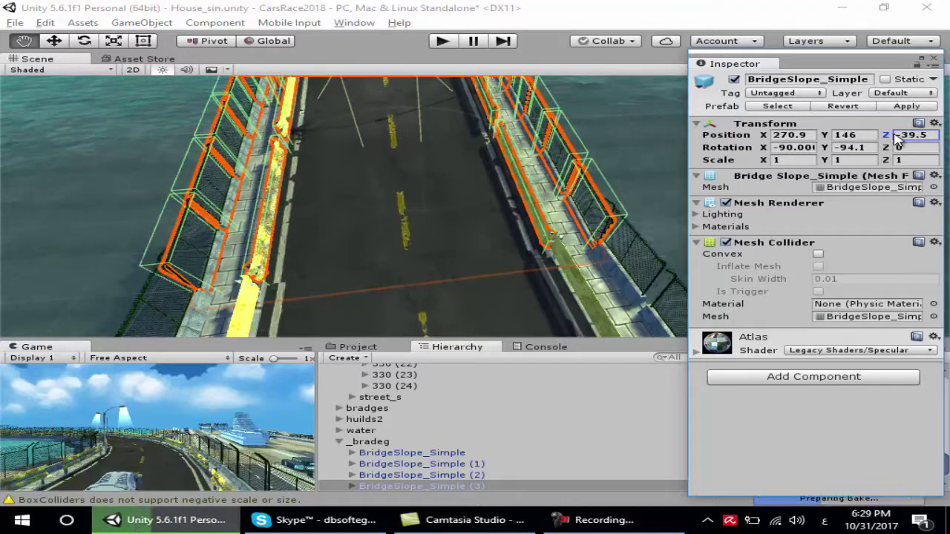
{"action": "scroll", "coordinate": [420, 206], "scroll_direction": "up", "scroll_amount": 2}
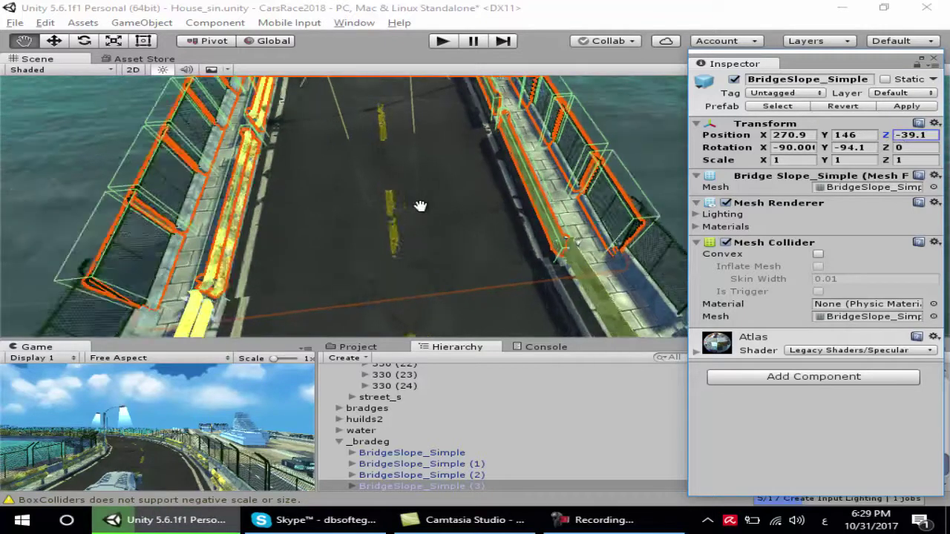
{"action": "scroll", "coordinate": [423, 205], "scroll_direction": "up", "scroll_amount": 2}
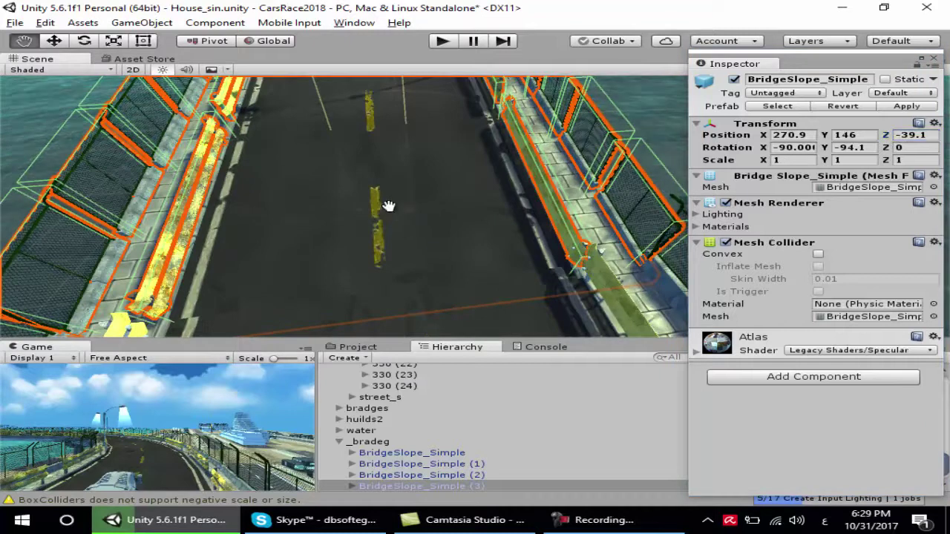
{"action": "left_click_drag", "start_coordinate": [387, 205], "coordinate": [248, 249], "text": "alt"}
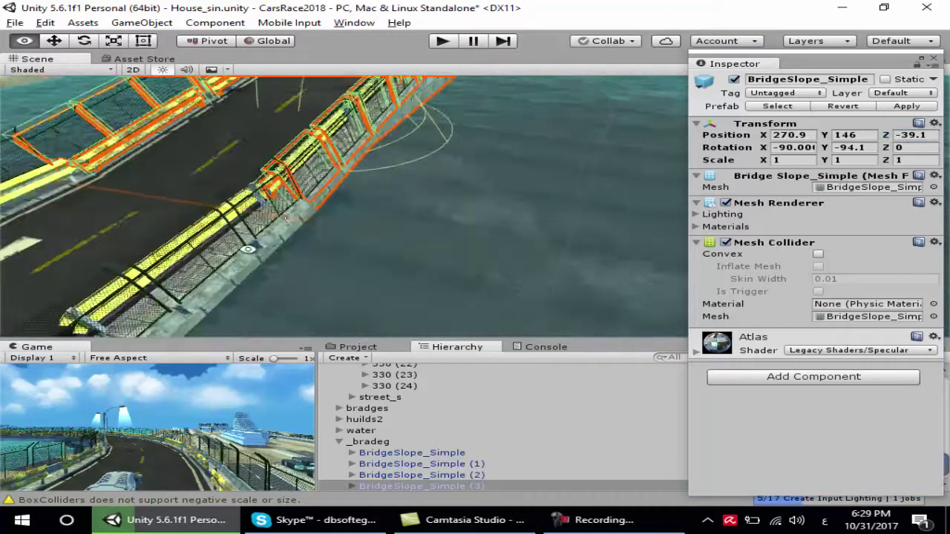
{"action": "left_click_drag", "start_coordinate": [447, 143], "coordinate": [445, 174], "text": "alt"}
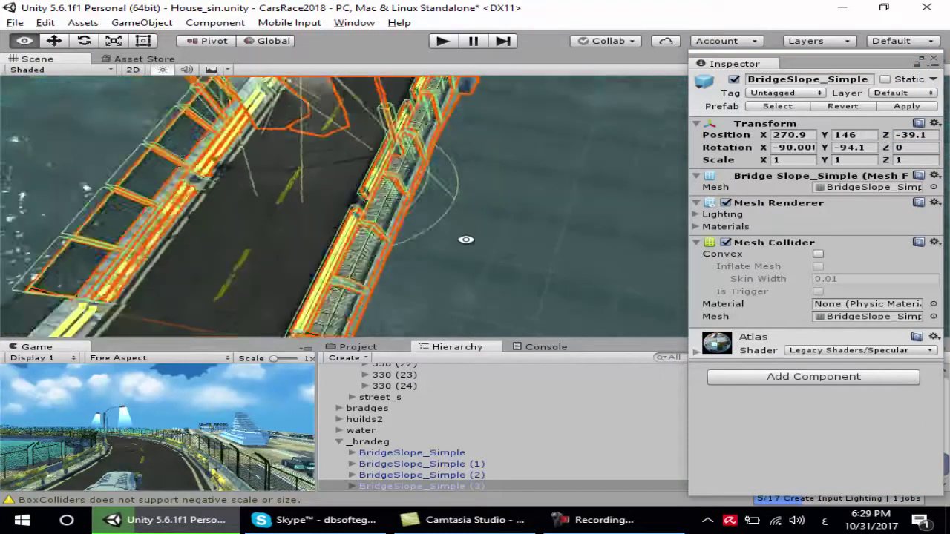
{"action": "scroll", "coordinate": [485, 144], "scroll_direction": "up", "scroll_amount": 2}
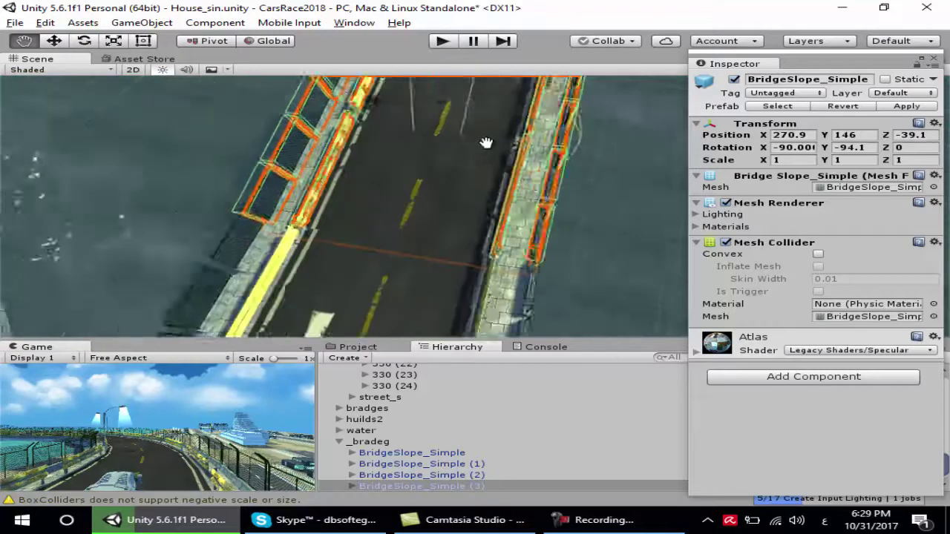
{"action": "scroll", "coordinate": [483, 144], "scroll_direction": "up", "scroll_amount": 2}
{"action": "scroll", "coordinate": [477, 151], "scroll_direction": "up", "scroll_amount": 2}
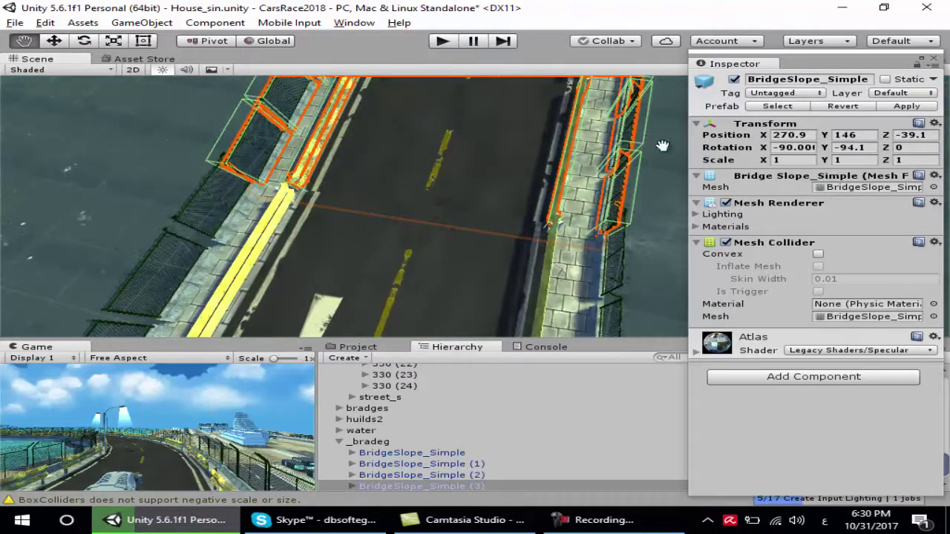
Close the floating Inspector and view the bridge from below and level with the water
{"action": "left_click", "coordinate": [934, 59]}
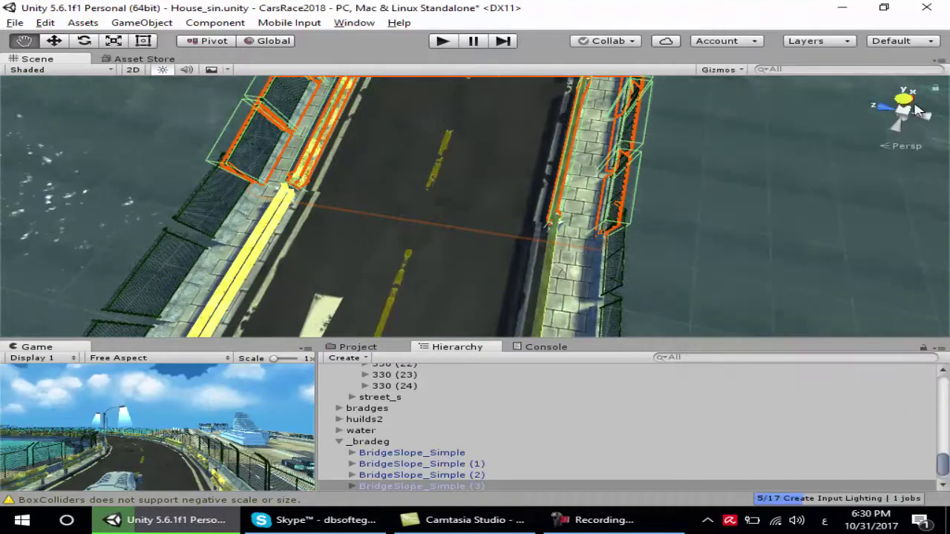
{"action": "left_click", "coordinate": [922, 118]}
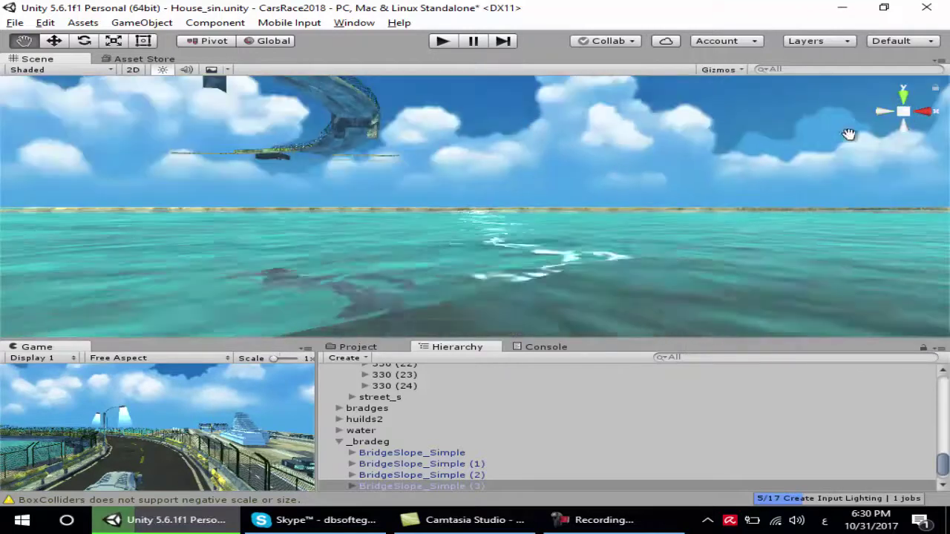
{"action": "left_click", "coordinate": [903, 126]}
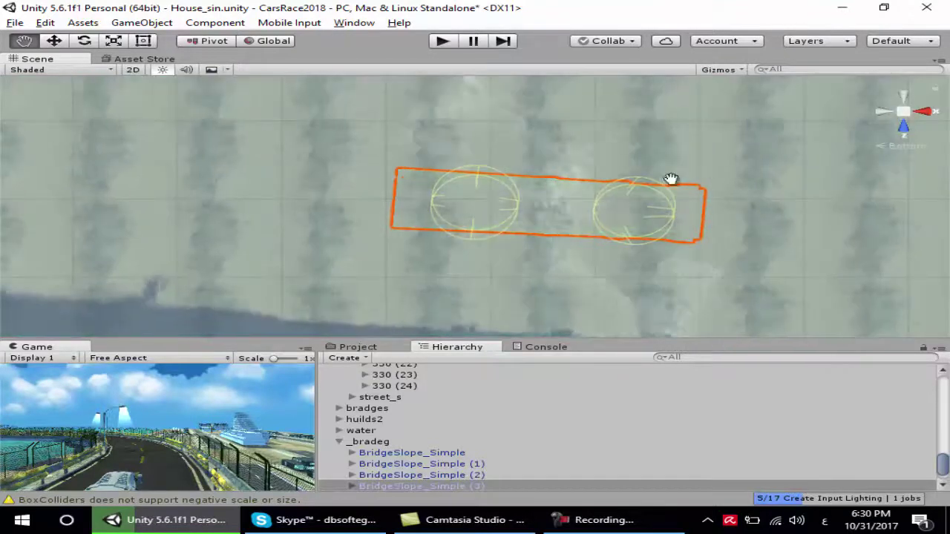
{"action": "scroll", "coordinate": [640, 216], "scroll_direction": "up", "scroll_amount": 1}
{"action": "scroll", "coordinate": [627, 206], "scroll_direction": "up", "scroll_amount": 1}
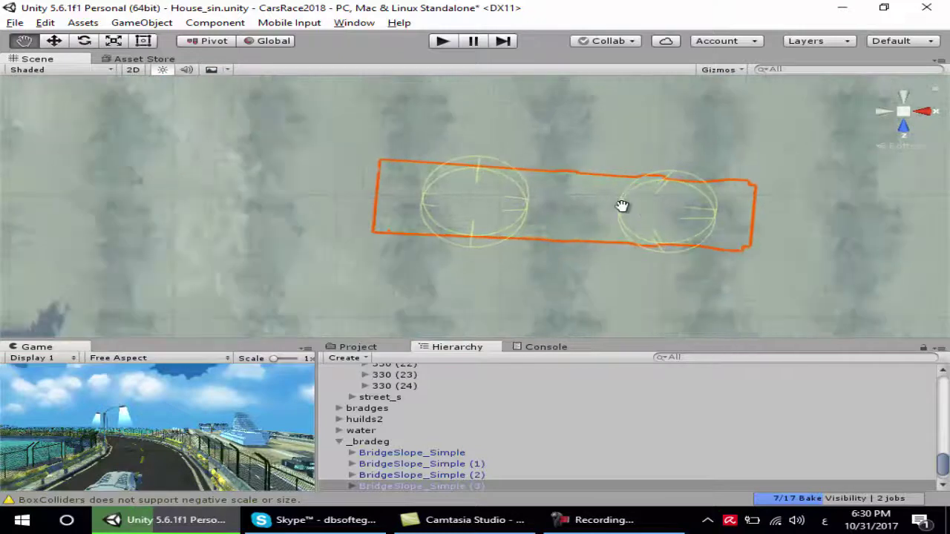
{"action": "scroll", "coordinate": [617, 206], "scroll_direction": "up", "scroll_amount": 1}
{"action": "scroll", "coordinate": [616, 207], "scroll_direction": "up", "scroll_amount": 1}
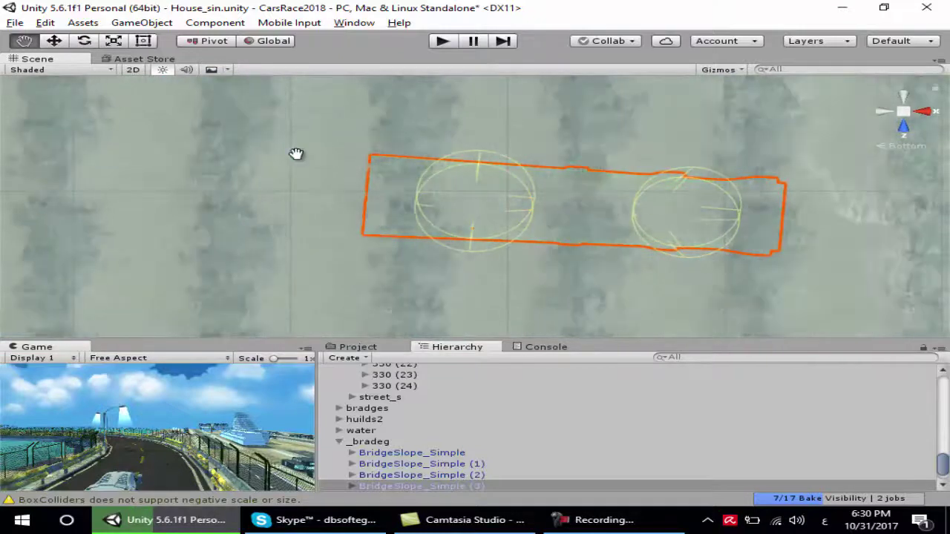
{"action": "left_click", "coordinate": [904, 100]}
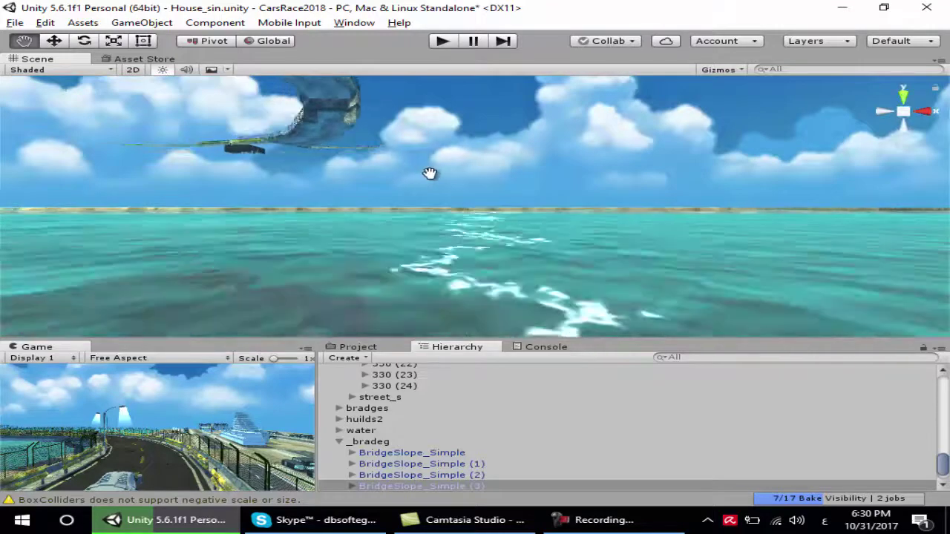
Orbit, pan and zoom around the bridge joint to check alignment, then start Play mode
{"action": "mouse_move", "coordinate": [417, 178]}
{"action": "right_mouse_down"}
{"action": "mouse_move", "coordinate": [591, 259]}
{"action": "mouse_move", "coordinate": [477, 159]}
{"action": "right_mouse_up"}
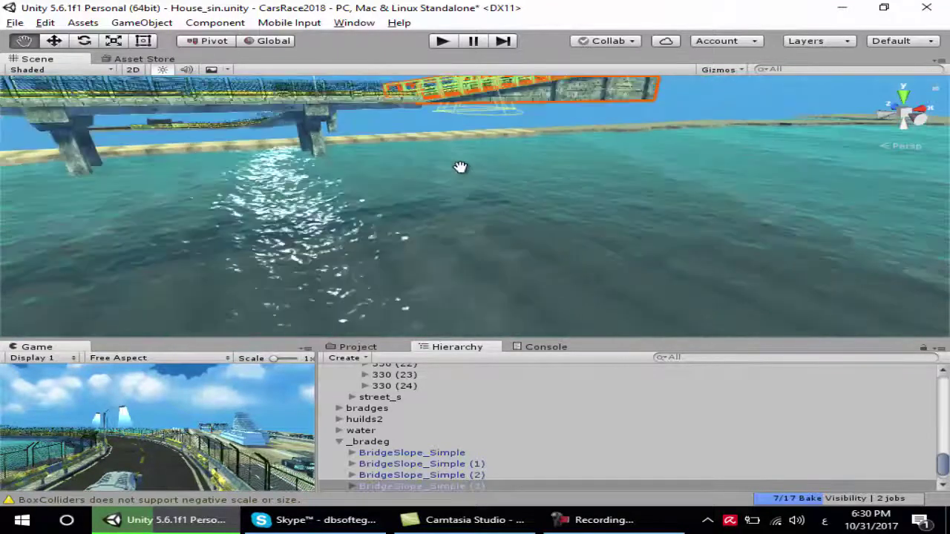
{"action": "mouse_move", "coordinate": [486, 251]}
{"action": "right_mouse_down"}
{"action": "mouse_move", "coordinate": [485, 290]}
{"action": "mouse_move", "coordinate": [451, 180]}
{"action": "mouse_move", "coordinate": [445, 229]}
{"action": "mouse_move", "coordinate": [473, 201]}
{"action": "right_mouse_up"}
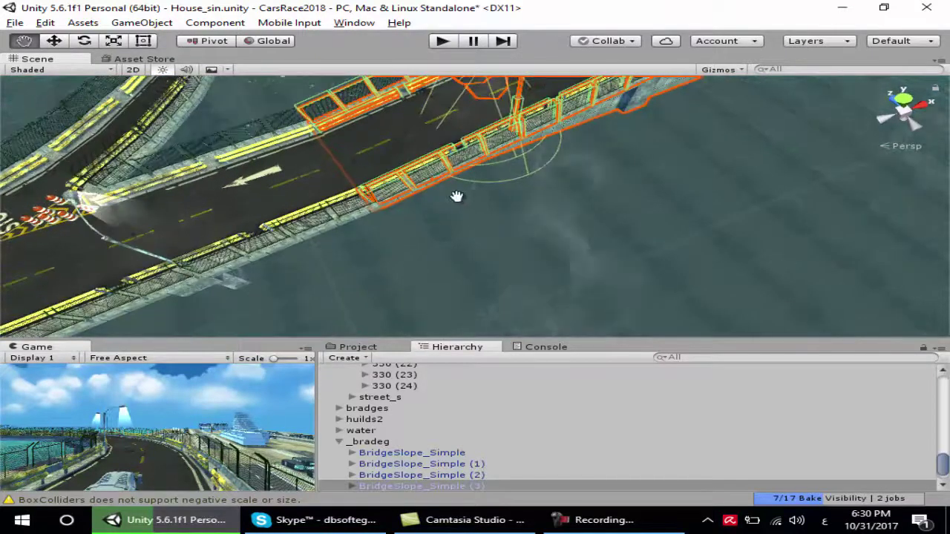
{"action": "right_click_drag", "start_coordinate": [356, 192], "coordinate": [318, 195]}
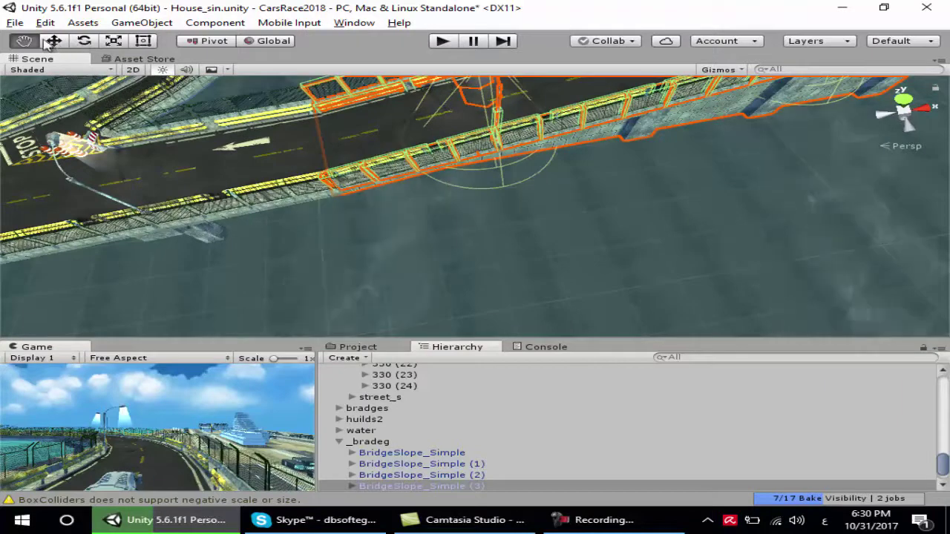
{"action": "left_click_drag", "start_coordinate": [344, 144], "coordinate": [549, 171]}
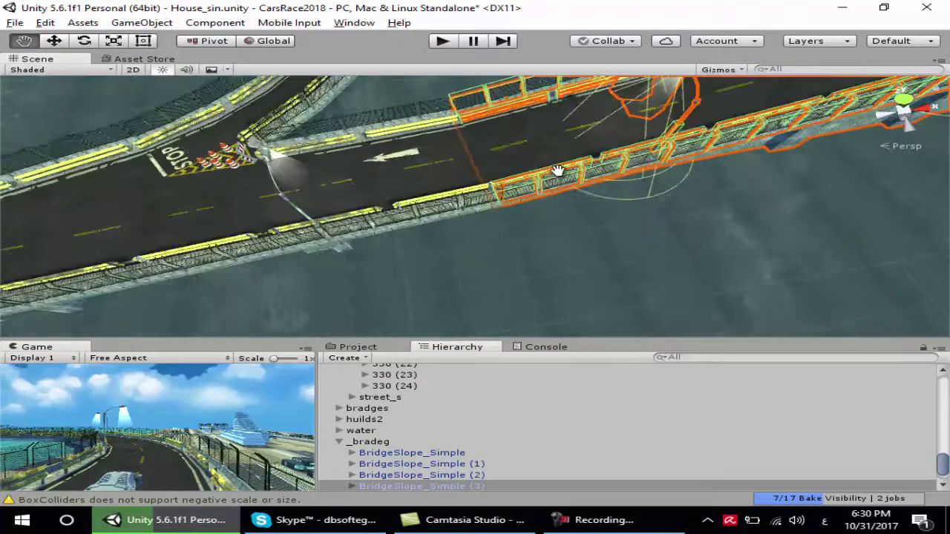
{"action": "scroll", "coordinate": [555, 170], "scroll_direction": "up", "scroll_amount": 3}
{"action": "scroll", "coordinate": [531, 171], "scroll_direction": "up", "scroll_amount": 2}
{"action": "scroll", "coordinate": [537, 181], "scroll_direction": "up", "scroll_amount": 2}
{"action": "scroll", "coordinate": [540, 178], "scroll_direction": "up", "scroll_amount": 3}
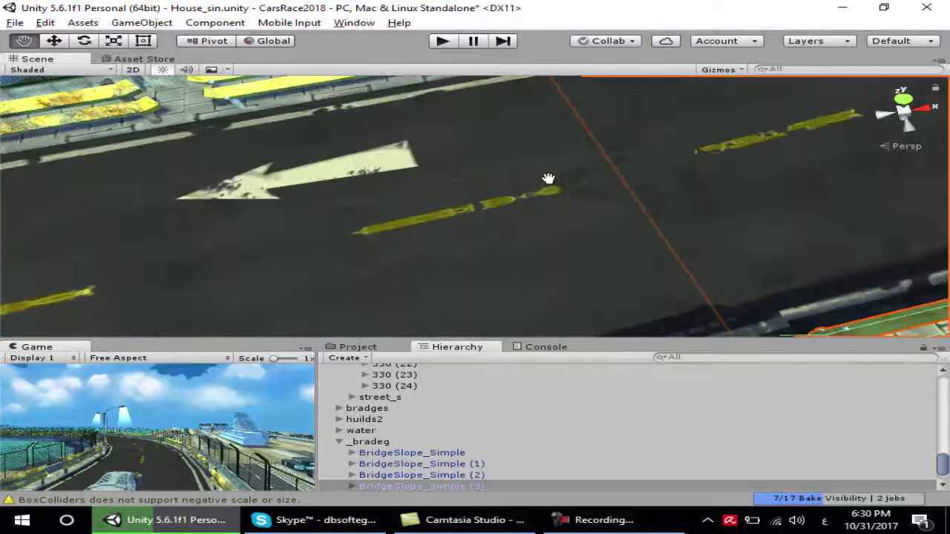
{"action": "left_click_drag", "start_coordinate": [585, 203], "coordinate": [506, 190]}
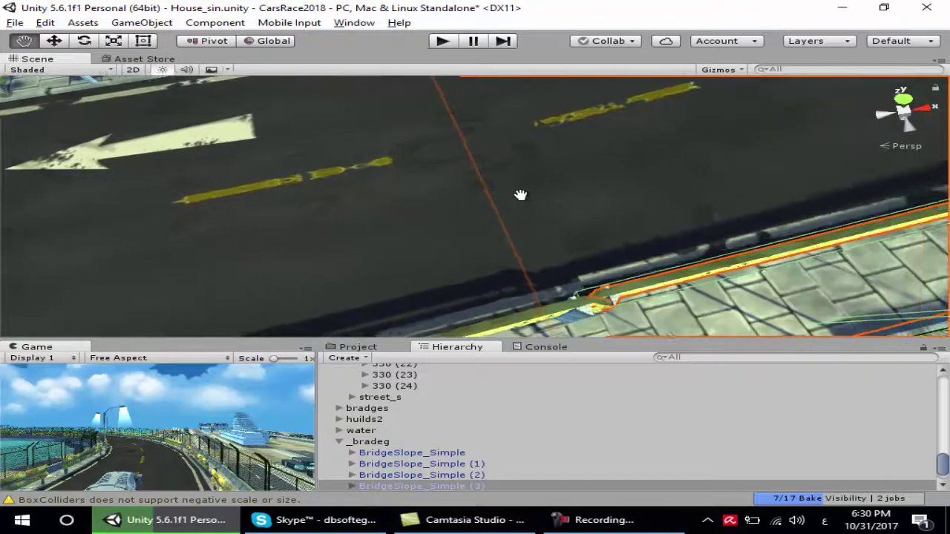
{"action": "scroll", "coordinate": [508, 194], "scroll_direction": "down", "scroll_amount": 2}
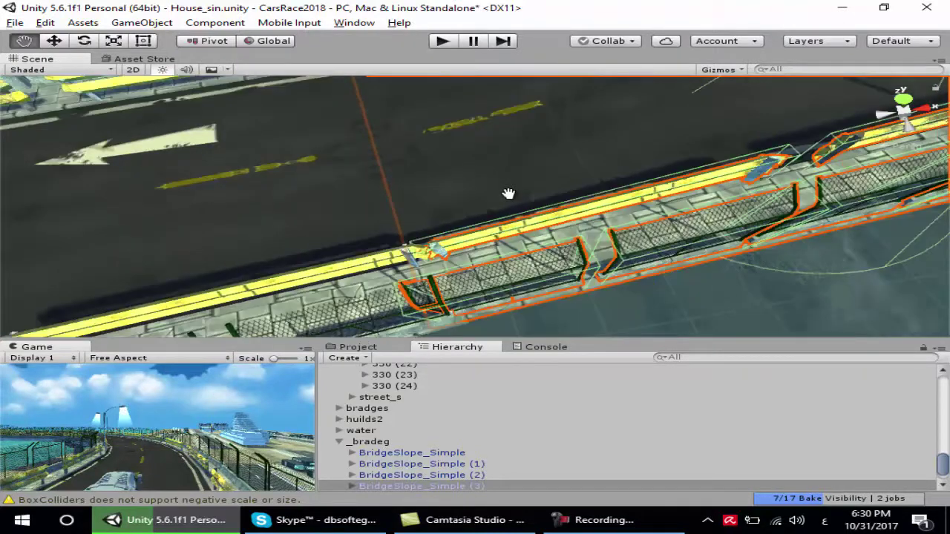
{"action": "left_click_drag", "start_coordinate": [532, 234], "coordinate": [449, 226], "text": "alt"}
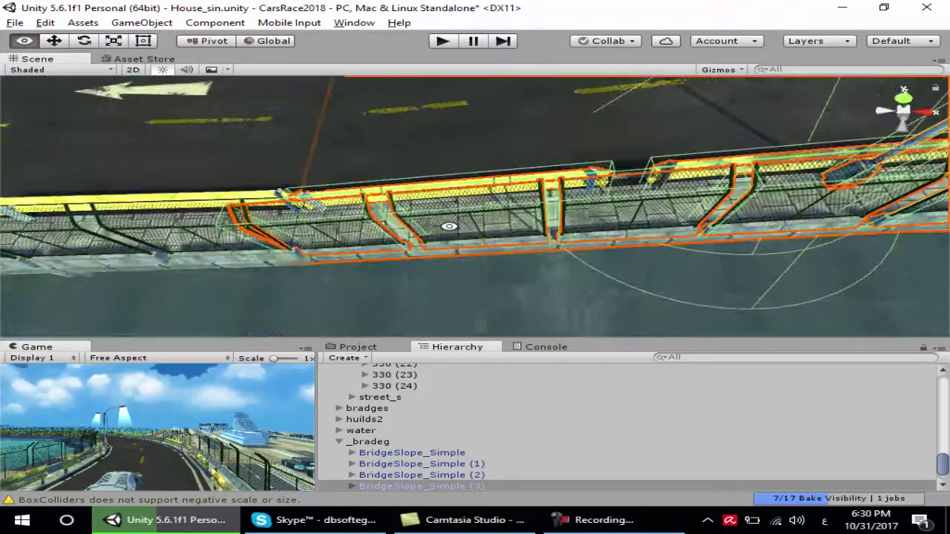
{"action": "scroll", "coordinate": [459, 225], "scroll_direction": "down", "scroll_amount": 2}
{"action": "scroll", "coordinate": [460, 212], "scroll_direction": "down", "scroll_amount": 2}
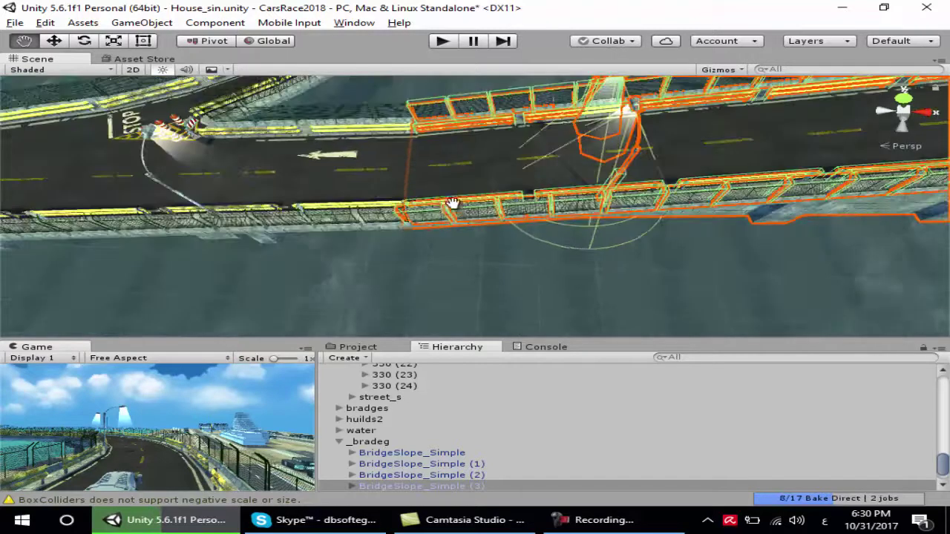
{"action": "scroll", "coordinate": [460, 212], "scroll_direction": "down", "scroll_amount": 1}
{"action": "scroll", "coordinate": [439, 206], "scroll_direction": "down", "scroll_amount": 1}
{"action": "scroll", "coordinate": [439, 207], "scroll_direction": "down", "scroll_amount": 1}
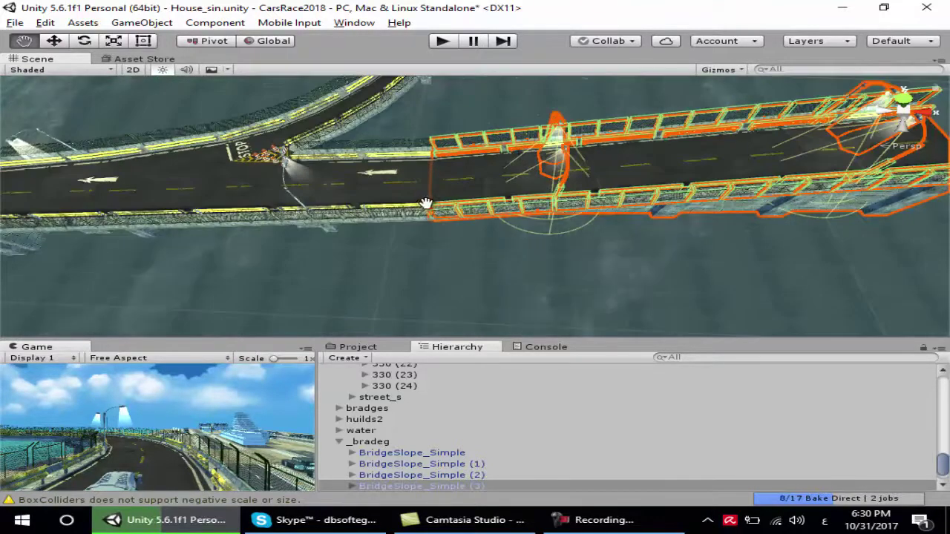
{"action": "scroll", "coordinate": [440, 186], "scroll_direction": "down", "scroll_amount": 2}
{"action": "scroll", "coordinate": [440, 186], "scroll_direction": "down", "scroll_amount": 1}
{"action": "scroll", "coordinate": [438, 186], "scroll_direction": "down", "scroll_amount": 2}
{"action": "scroll", "coordinate": [427, 189], "scroll_direction": "down", "scroll_amount": 1}
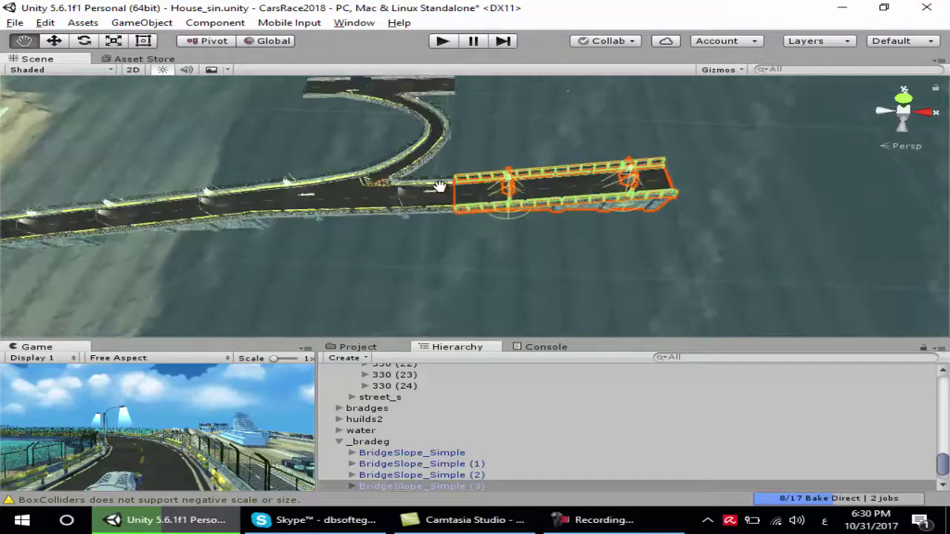
{"action": "scroll", "coordinate": [424, 189], "scroll_direction": "down", "scroll_amount": 1}
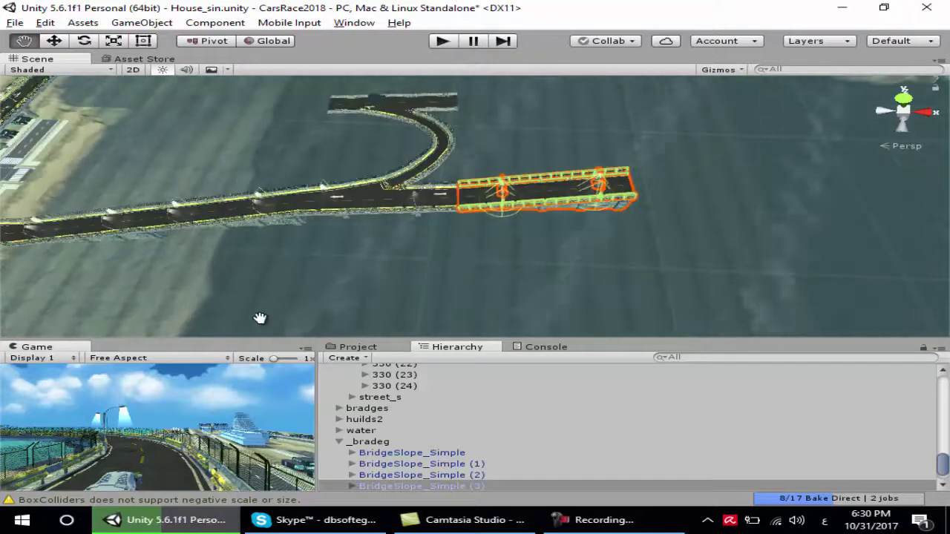
{"action": "left_click", "coordinate": [441, 42]}
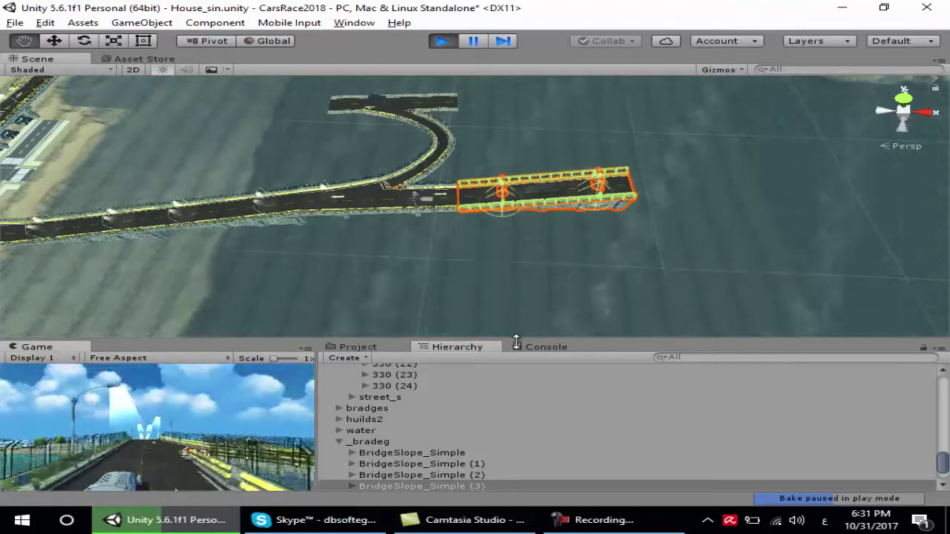
Stop the play test and bring up the Project asset browser
{"action": "left_click", "coordinate": [442, 43]}
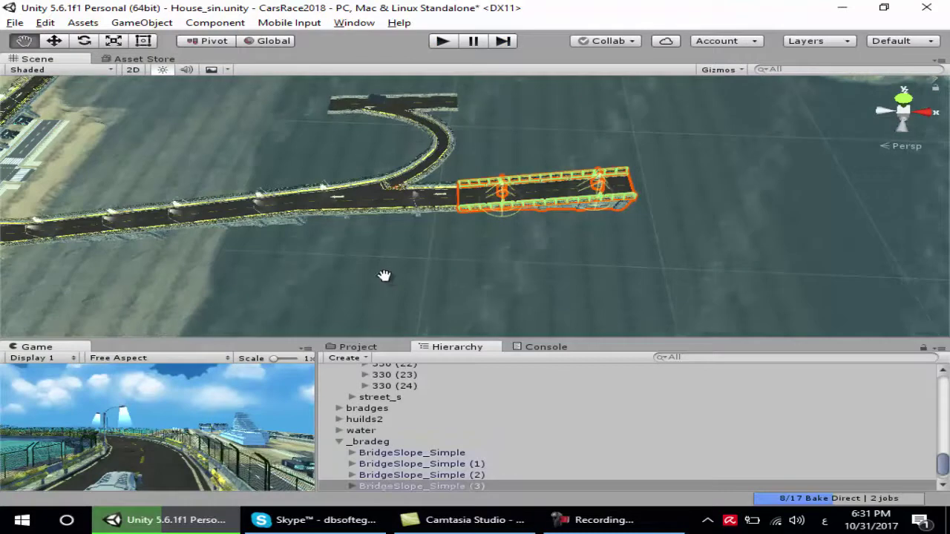
{"action": "left_click", "coordinate": [358, 347]}
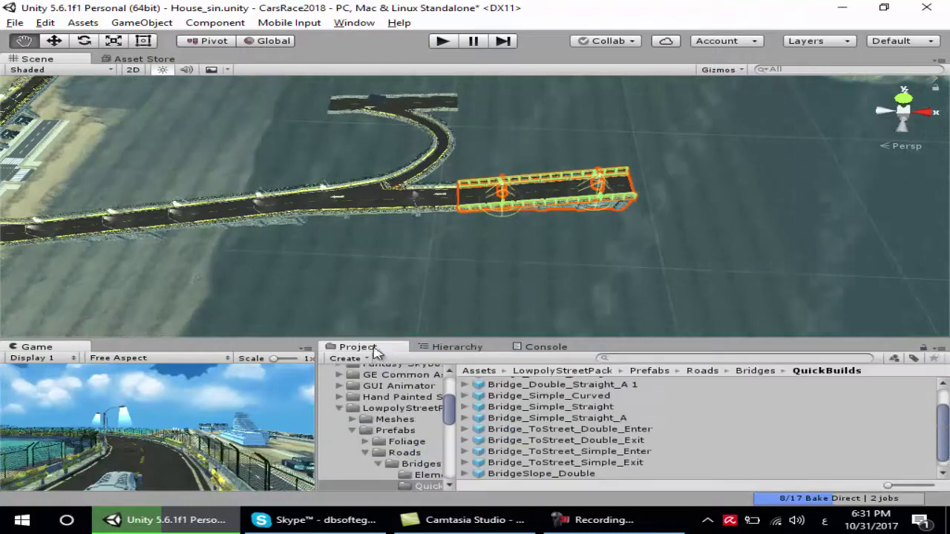
Dock the Project browser beside the Hierarchy, widen it, and select Bridge_Simple_Straight
{"action": "left_click", "coordinate": [493, 397]}
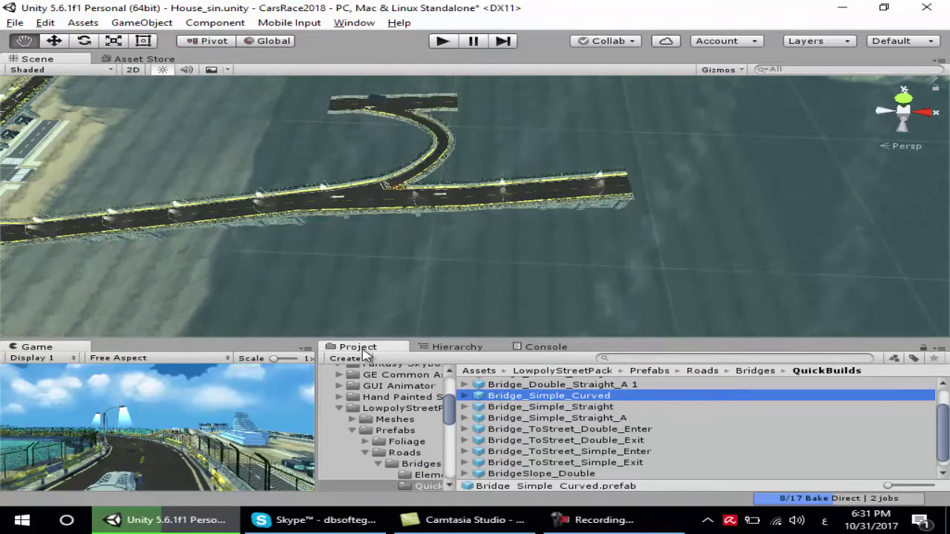
{"action": "left_click", "coordinate": [893, 41]}
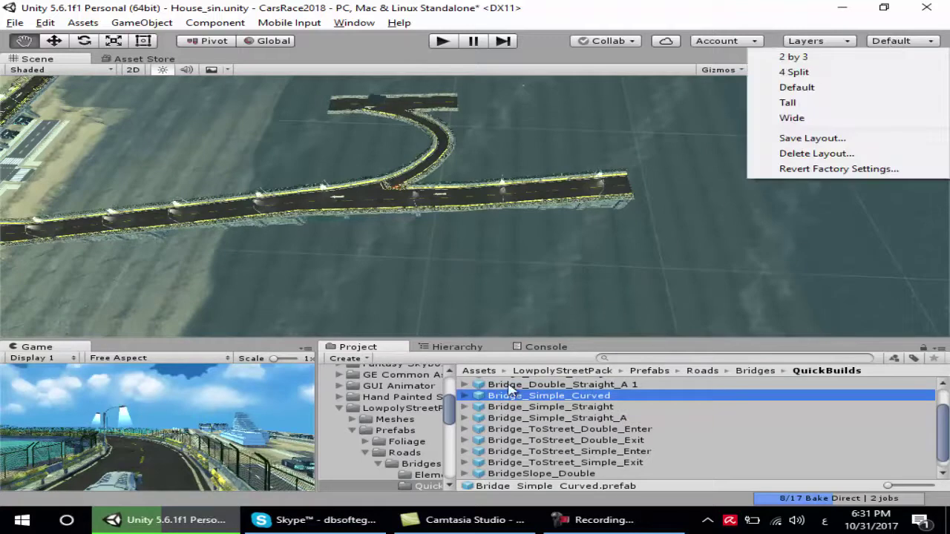
{"action": "left_click", "coordinate": [347, 359]}
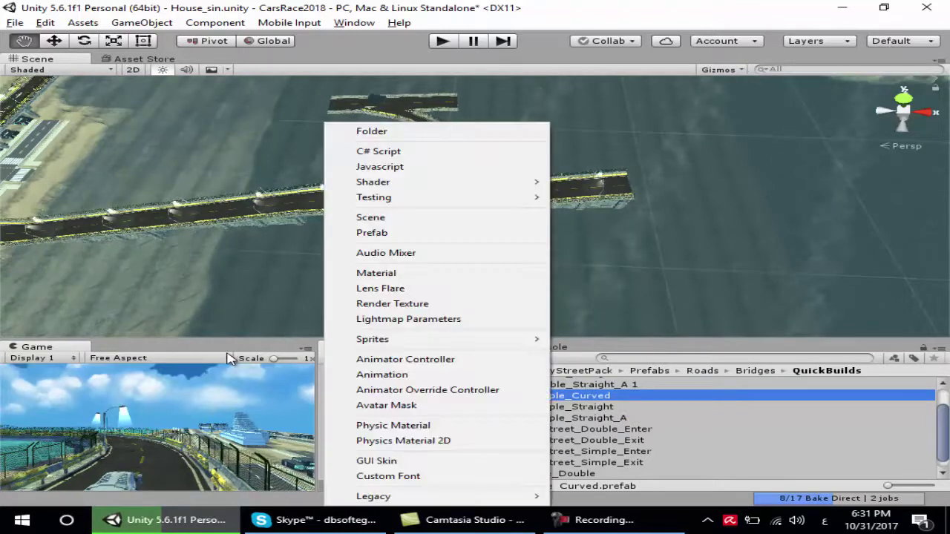
{"action": "left_click", "coordinate": [232, 352]}
{"action": "left_click_drag", "start_coordinate": [358, 346], "coordinate": [250, 359]}
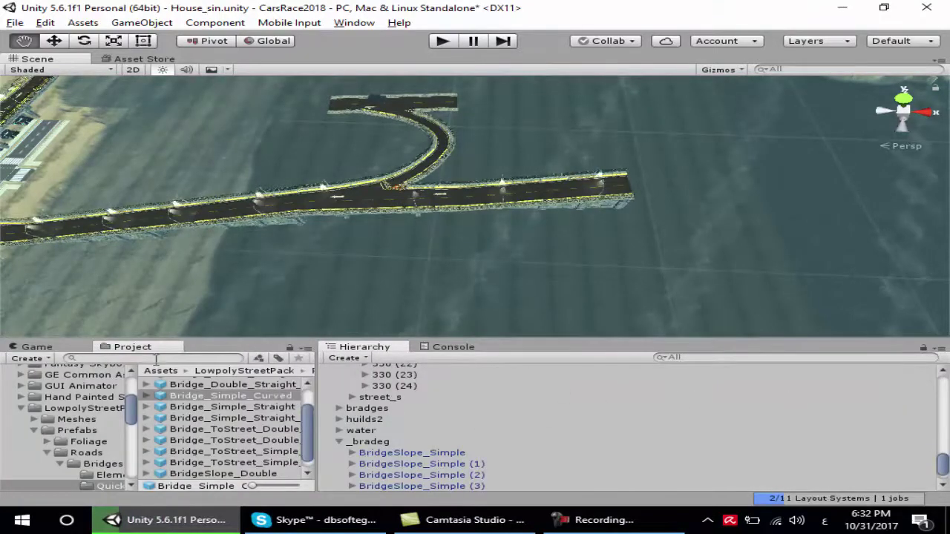
{"action": "left_click_drag", "start_coordinate": [319, 385], "coordinate": [340, 384]}
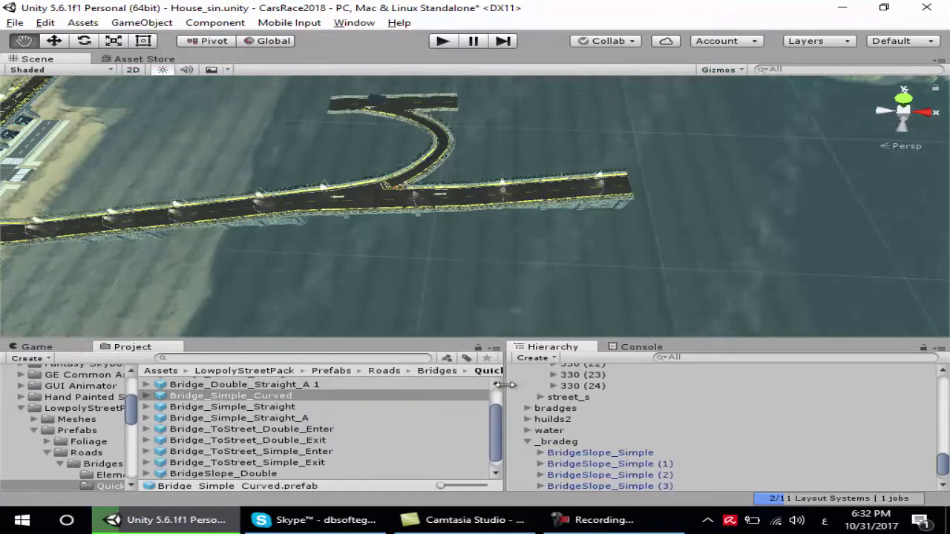
{"action": "left_click", "coordinate": [246, 408]}
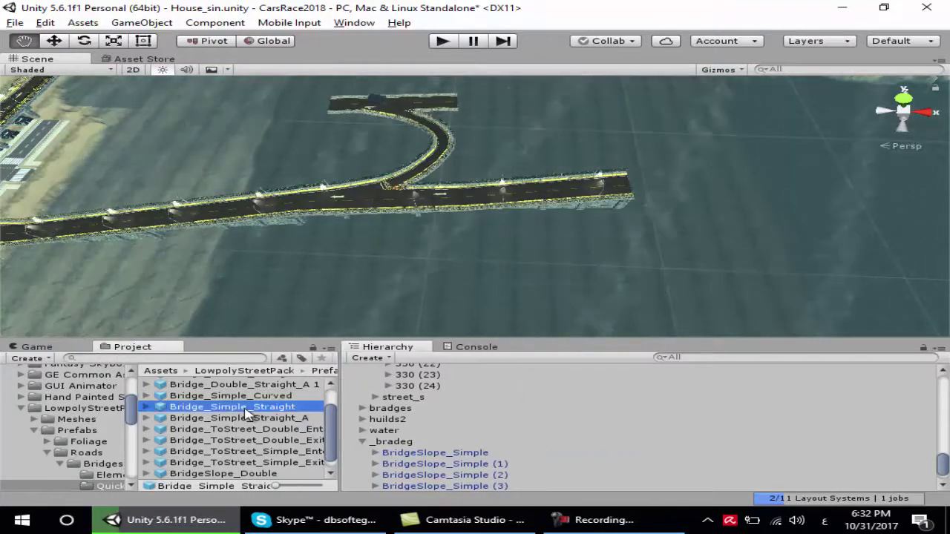
{"action": "scroll", "coordinate": [252, 397], "scroll_direction": "up", "scroll_amount": 3, "text": "ctrl"}
{"action": "scroll", "coordinate": [253, 394], "scroll_direction": "up", "scroll_amount": 2, "text": "ctrl"}
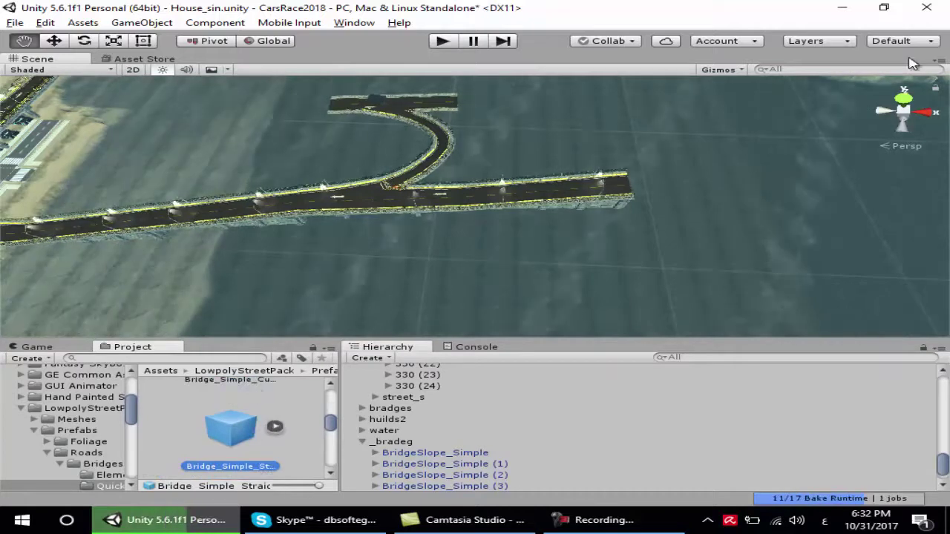
{"action": "left_click", "coordinate": [913, 42]}
Switch to the Default layout and select Bridge_Simple_Straight in the QuickBuilds list view
{"action": "left_click", "coordinate": [851, 88]}
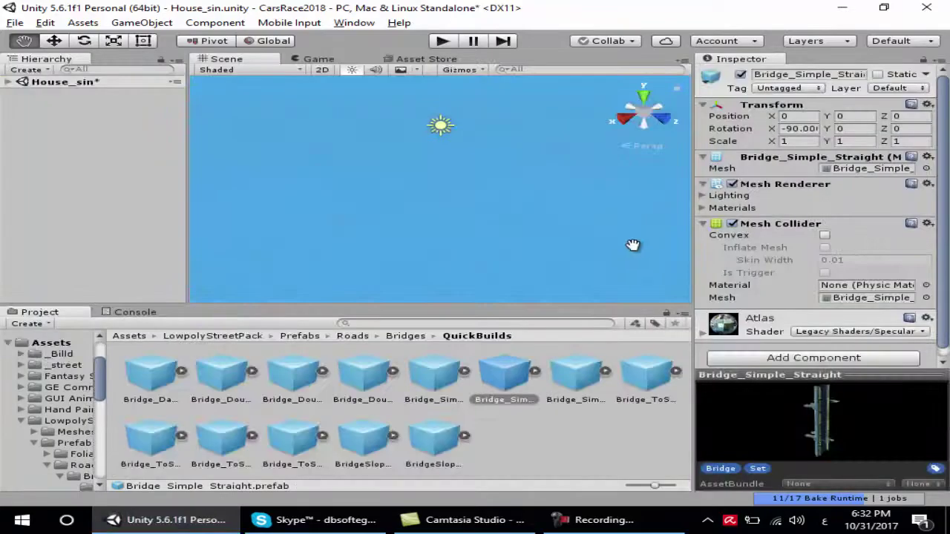
{"action": "left_click", "coordinate": [486, 383]}
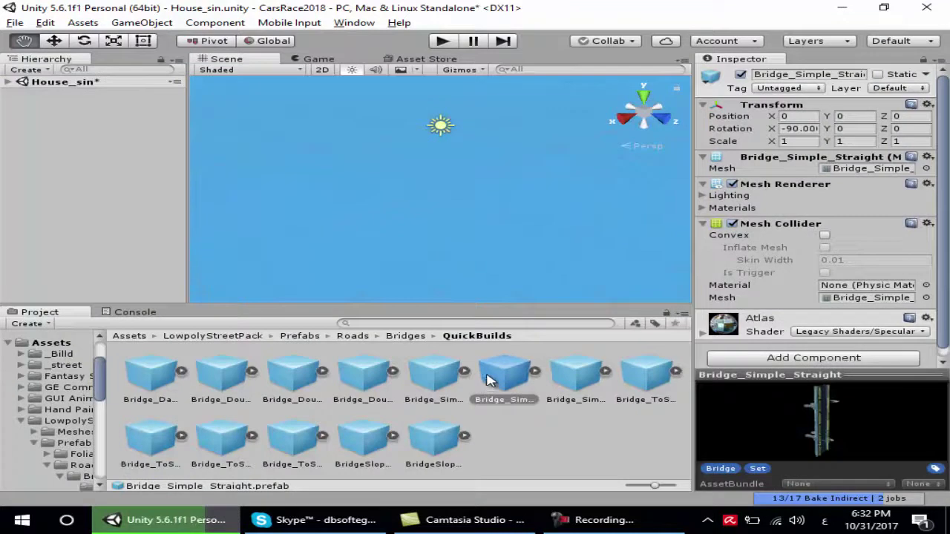
{"action": "scroll", "coordinate": [512, 386], "scroll_direction": "down", "scroll_amount": 2, "text": "ctrl"}
{"action": "scroll", "coordinate": [504, 384], "scroll_direction": "down", "scroll_amount": 1, "text": "ctrl"}
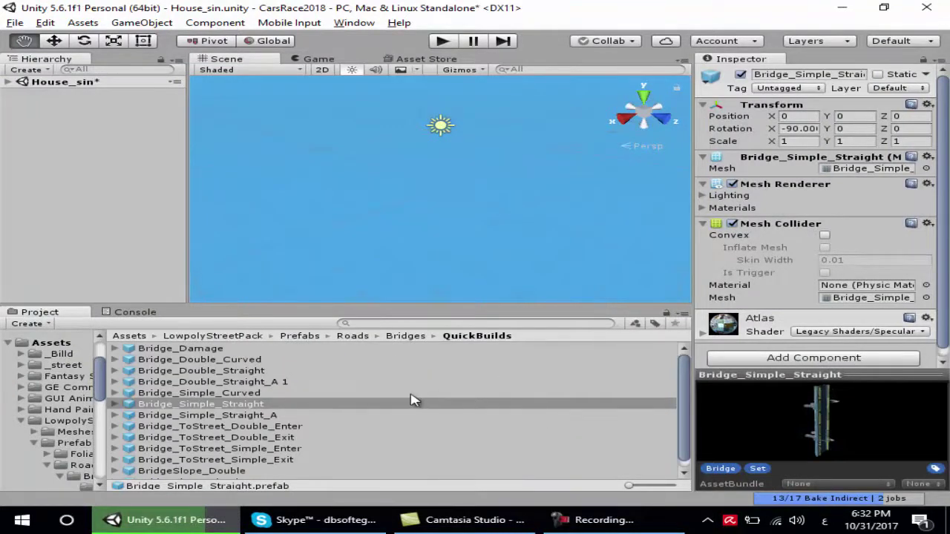
{"action": "left_click", "coordinate": [250, 416]}
{"action": "left_click", "coordinate": [244, 405]}
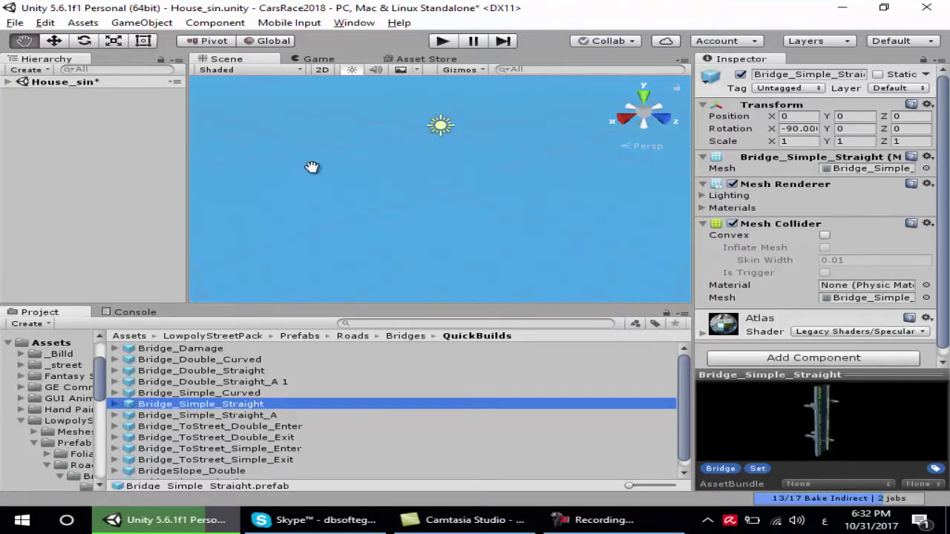
Expand House_sin in the Hierarchy and zoom the Scene view down toward the water
{"action": "left_click", "coordinate": [9, 83]}
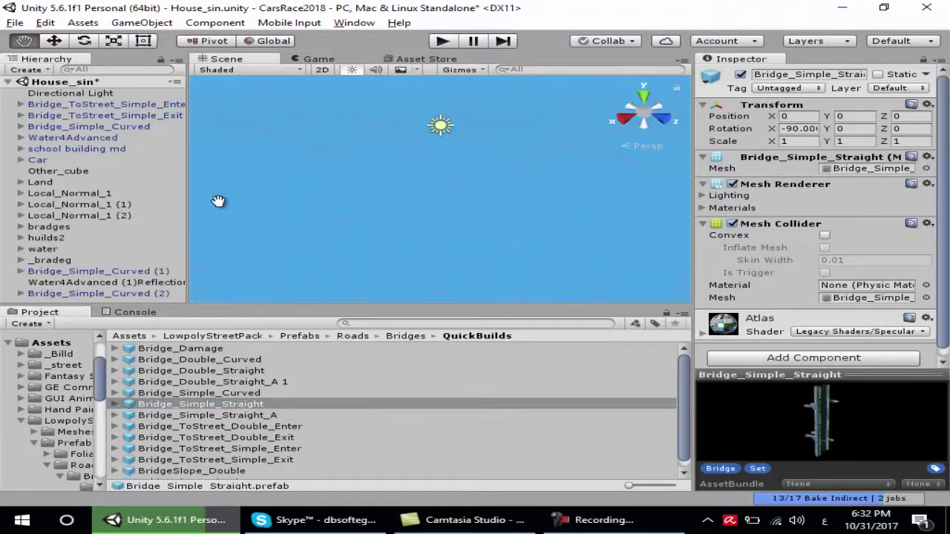
{"action": "scroll", "coordinate": [294, 187], "scroll_direction": "up", "scroll_amount": 3}
{"action": "scroll", "coordinate": [293, 187], "scroll_direction": "up", "scroll_amount": 2}
{"action": "scroll", "coordinate": [294, 187], "scroll_direction": "up", "scroll_amount": 2}
{"action": "scroll", "coordinate": [294, 187], "scroll_direction": "up", "scroll_amount": 2}
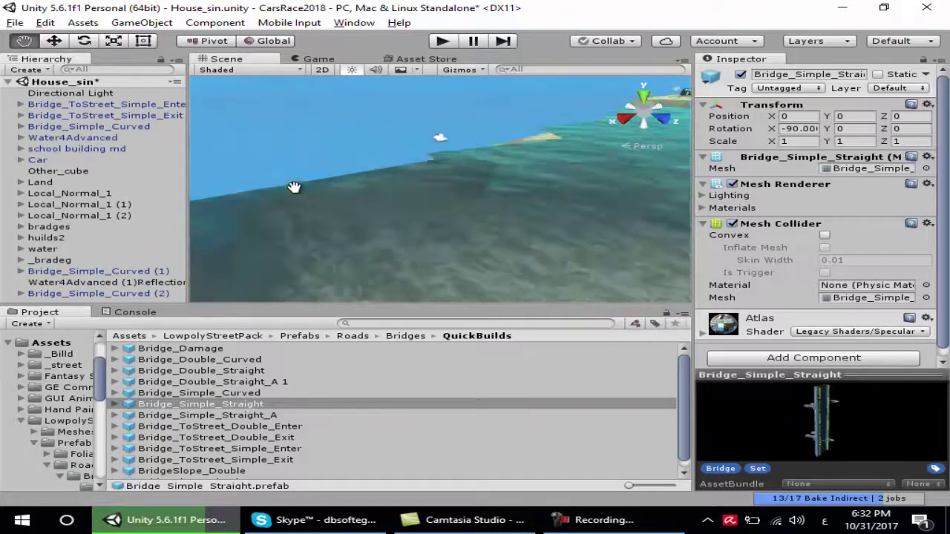
{"action": "scroll", "coordinate": [294, 187], "scroll_direction": "up", "scroll_amount": 2}
{"action": "scroll", "coordinate": [294, 187], "scroll_direction": "up", "scroll_amount": 2}
{"action": "scroll", "coordinate": [294, 187], "scroll_direction": "up", "scroll_amount": 2}
{"action": "scroll", "coordinate": [294, 187], "scroll_direction": "up", "scroll_amount": 1}
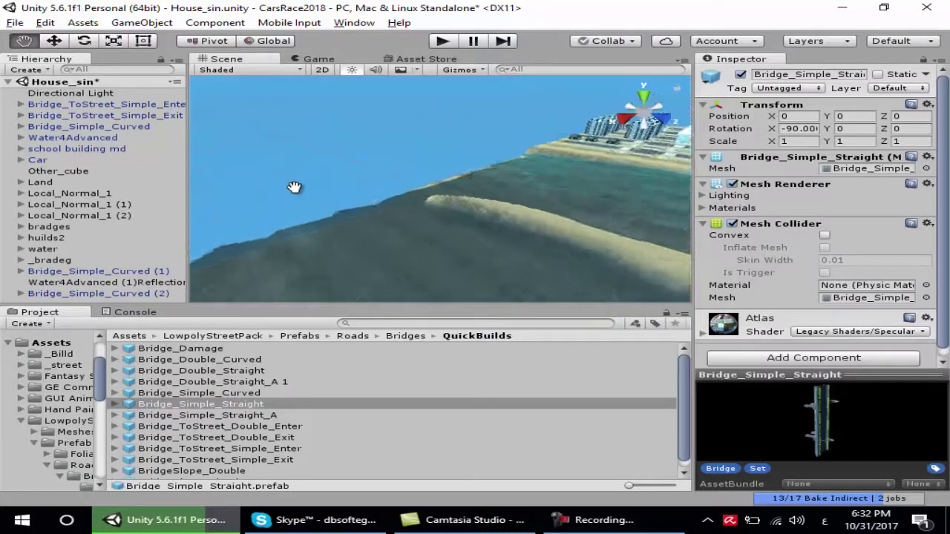
{"action": "scroll", "coordinate": [294, 187], "scroll_direction": "up", "scroll_amount": 2}
{"action": "scroll", "coordinate": [360, 174], "scroll_direction": "up", "scroll_amount": 2}
{"action": "scroll", "coordinate": [304, 230], "scroll_direction": "up", "scroll_amount": 3}
{"action": "scroll", "coordinate": [269, 228], "scroll_direction": "up", "scroll_amount": 2}
{"action": "left_click_drag", "start_coordinate": [268, 228], "coordinate": [226, 142]}
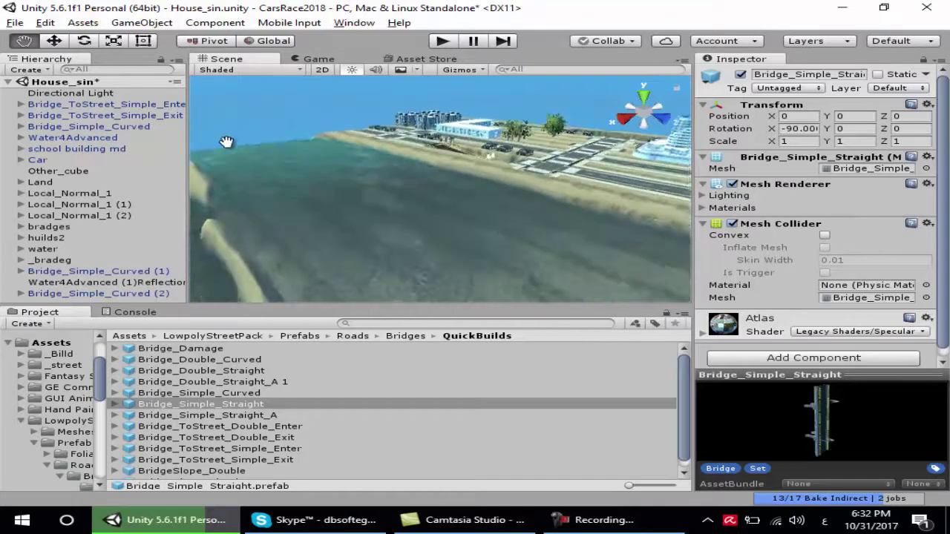
{"action": "scroll", "coordinate": [318, 185], "scroll_direction": "down", "scroll_amount": 2}
{"action": "scroll", "coordinate": [318, 185], "scroll_direction": "down", "scroll_amount": 2}
{"action": "scroll", "coordinate": [316, 187], "scroll_direction": "down", "scroll_amount": 2}
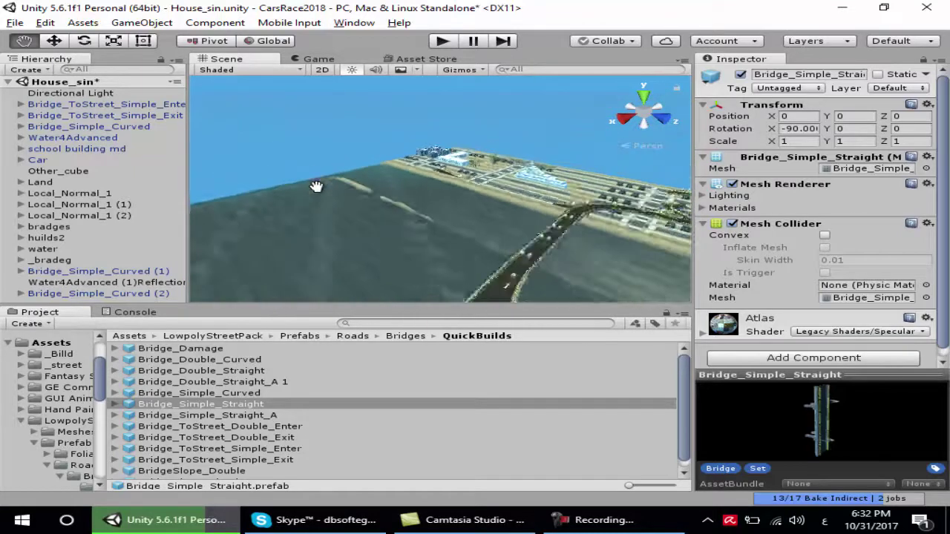
{"action": "scroll", "coordinate": [356, 201], "scroll_direction": "down", "scroll_amount": 3}
{"action": "scroll", "coordinate": [393, 212], "scroll_direction": "down", "scroll_amount": 2}
{"action": "scroll", "coordinate": [424, 186], "scroll_direction": "up", "scroll_amount": 2}
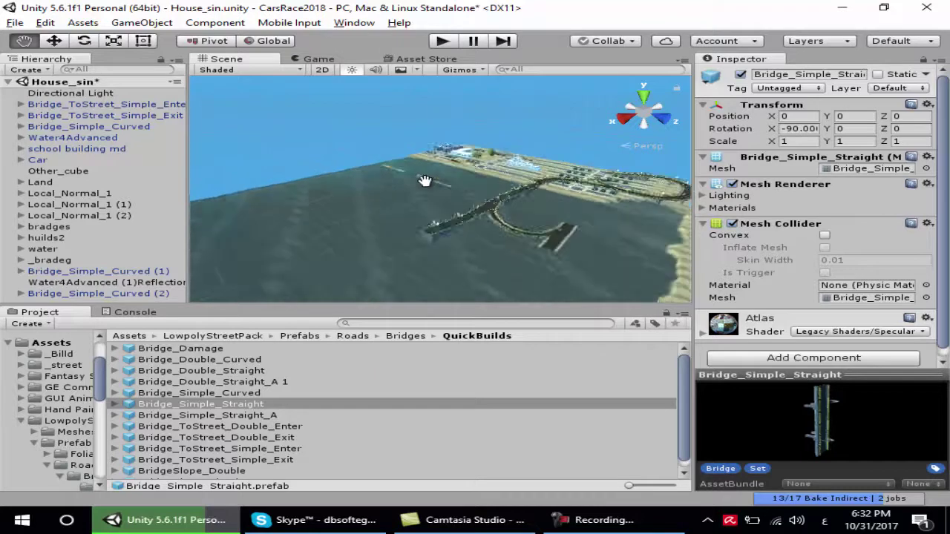
{"action": "scroll", "coordinate": [419, 185], "scroll_direction": "up", "scroll_amount": 2}
{"action": "scroll", "coordinate": [414, 208], "scroll_direction": "up", "scroll_amount": 2}
Frame the bridge and drop a Bridge_Simple_Straight piece onto the water at 177.07, 0, 368.87
{"action": "right_click_drag", "start_coordinate": [597, 233], "coordinate": [603, 233]}
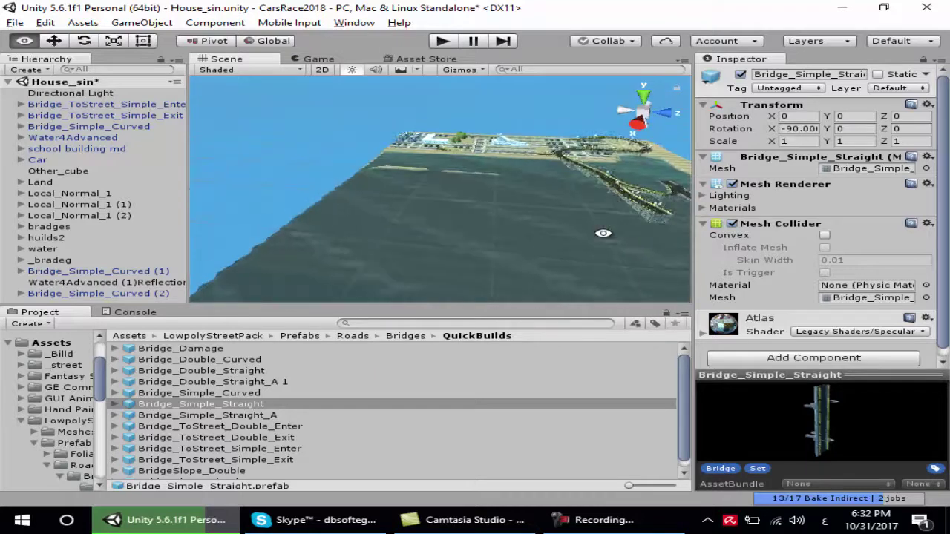
{"action": "right_click_drag", "start_coordinate": [504, 179], "coordinate": [399, 220]}
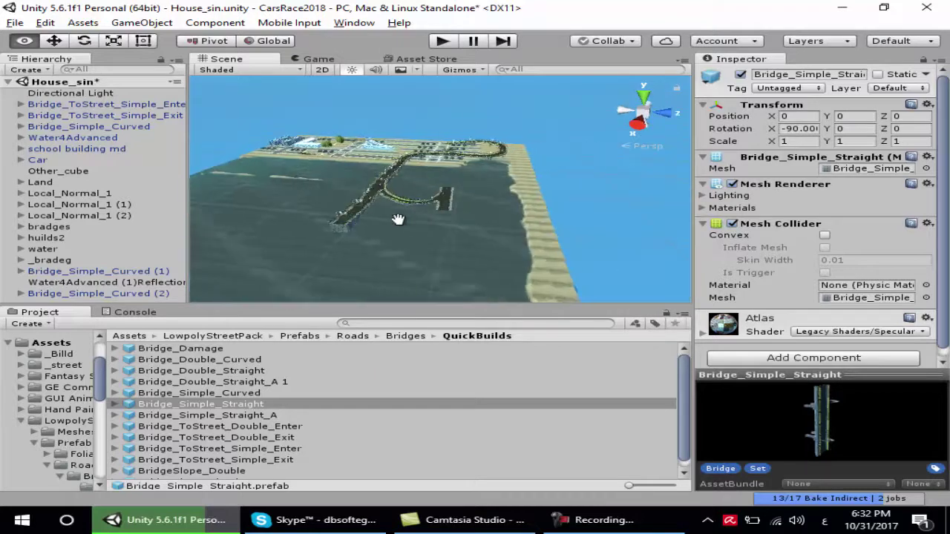
{"action": "right_click_drag", "start_coordinate": [637, 217], "coordinate": [638, 217]}
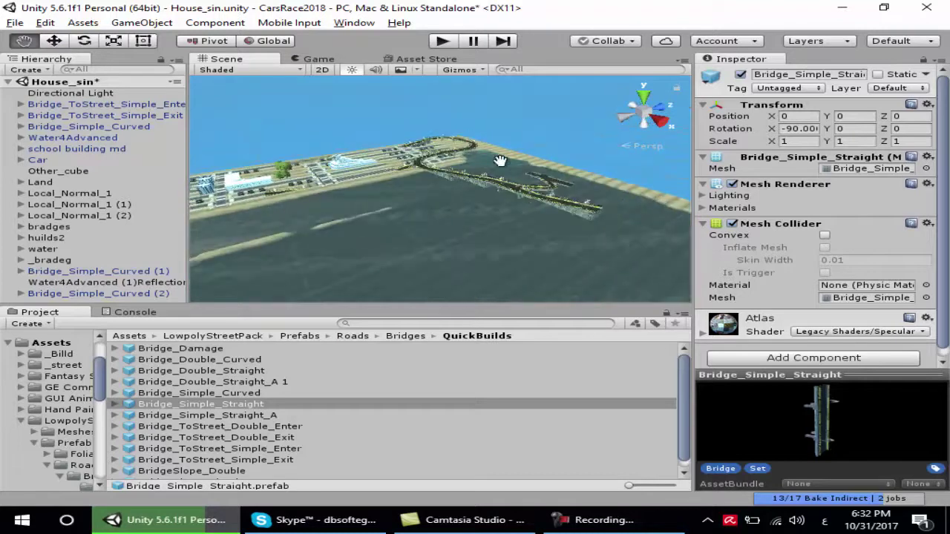
{"action": "left_click_drag", "start_coordinate": [500, 161], "coordinate": [520, 249]}
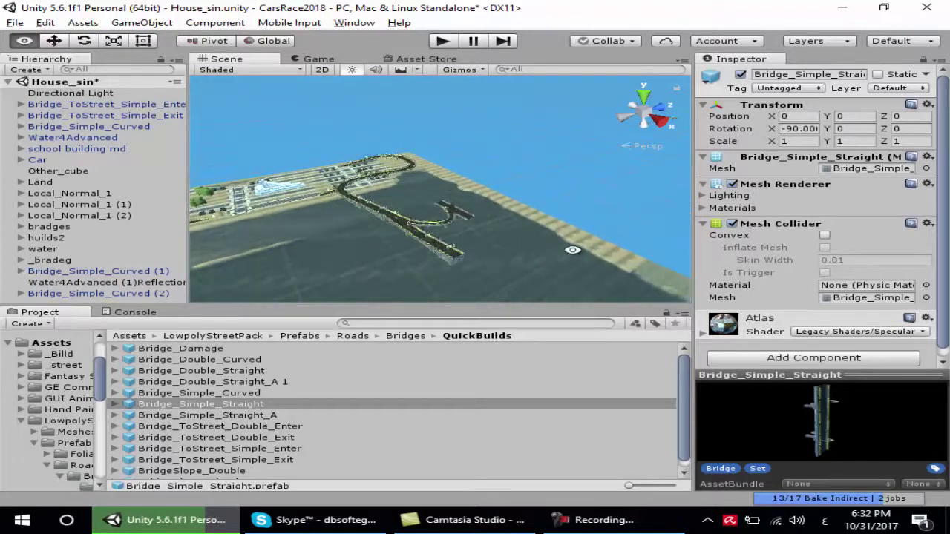
{"action": "right_click_drag", "start_coordinate": [572, 250], "coordinate": [564, 211]}
{"action": "left_click_drag", "start_coordinate": [455, 196], "coordinate": [452, 197]}
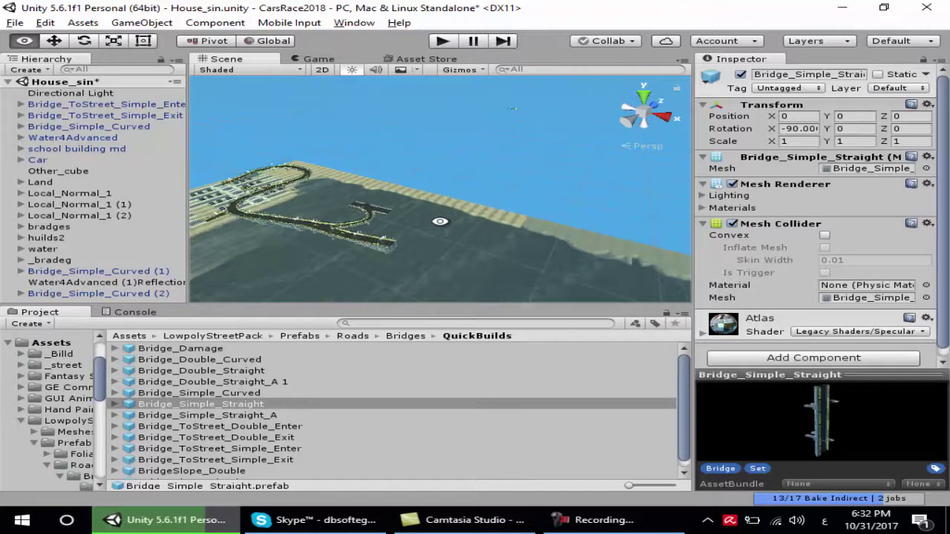
{"action": "right_click_drag", "start_coordinate": [440, 222], "coordinate": [425, 211]}
{"action": "left_click_drag", "start_coordinate": [365, 253], "coordinate": [408, 219]}
{"action": "mouse_move", "coordinate": [393, 235]}
{"action": "right_mouse_down"}
{"action": "mouse_move", "coordinate": [373, 246]}
{"action": "mouse_move", "coordinate": [422, 238]}
{"action": "right_mouse_up"}
{"action": "scroll", "coordinate": [412, 223], "scroll_direction": "up", "scroll_amount": 3}
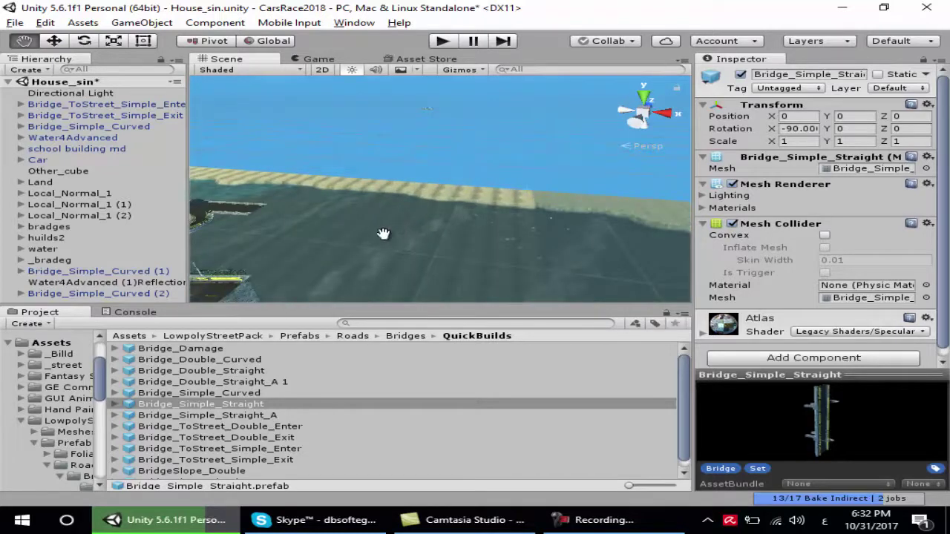
{"action": "scroll", "coordinate": [421, 221], "scroll_direction": "down", "scroll_amount": 3}
{"action": "left_click_drag", "start_coordinate": [199, 407], "coordinate": [475, 256]}
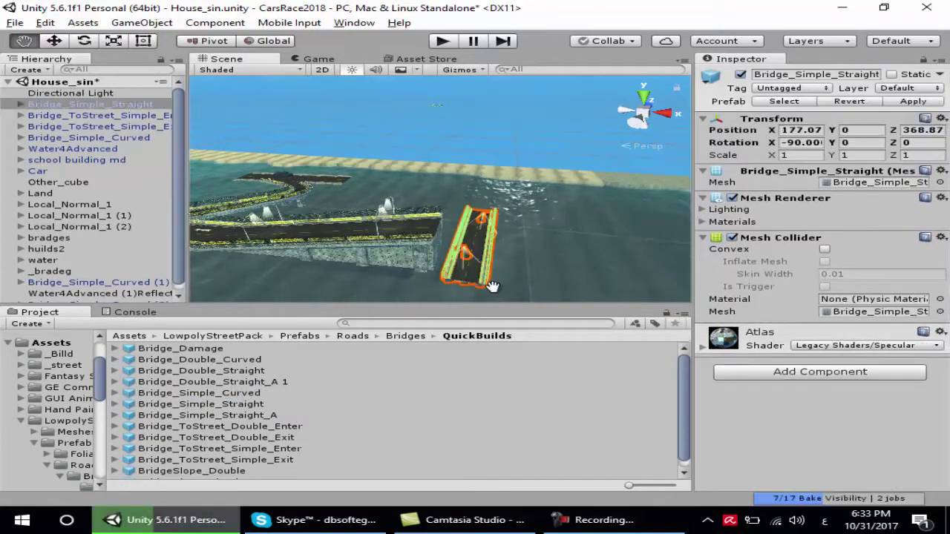
Raise the new bridge piece with the Move tool and set its Y rotation to 90
{"action": "left_click", "coordinate": [60, 41]}
{"action": "left_click_drag", "start_coordinate": [478, 204], "coordinate": [478, 175]}
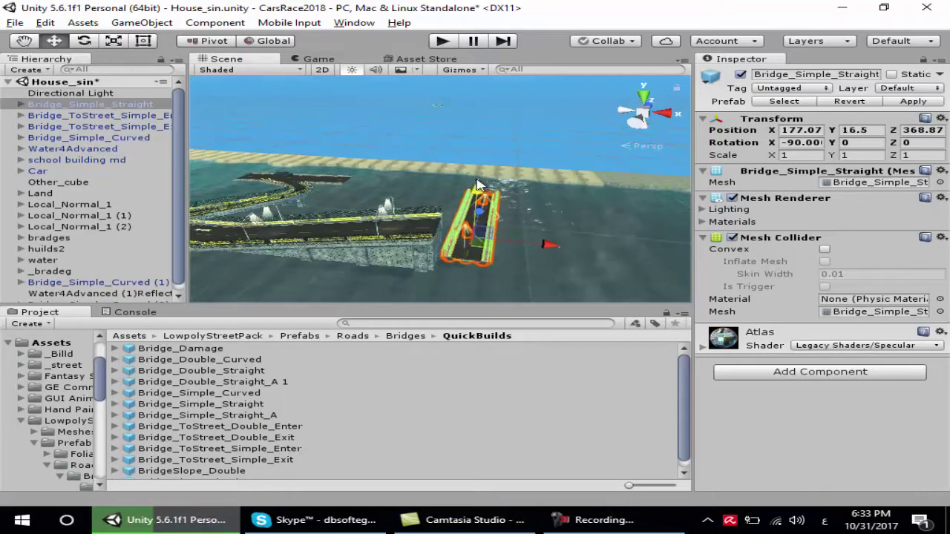
{"action": "left_click", "coordinate": [860, 142]}
{"action": "type", "text": "90"}
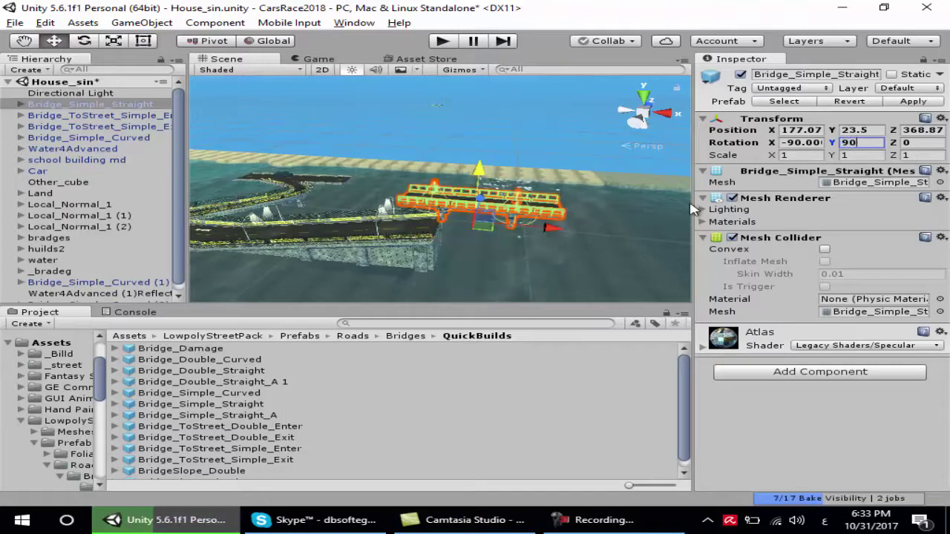
Slide and raise the piece to 188.5, 28.5, 326.7 against the existing bridge end
{"action": "scroll", "coordinate": [486, 232], "scroll_direction": "down", "scroll_amount": 3}
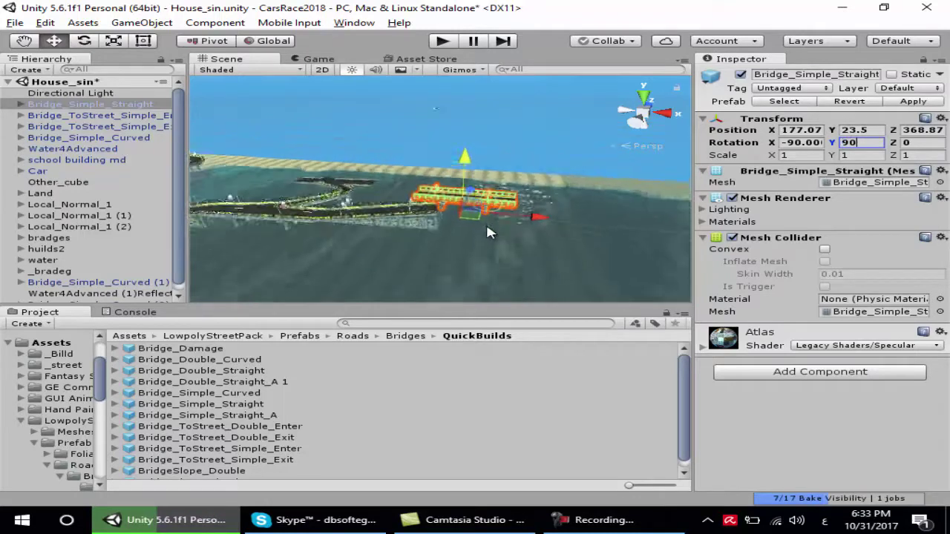
{"action": "left_click_drag", "start_coordinate": [486, 231], "coordinate": [475, 250], "text": "alt"}
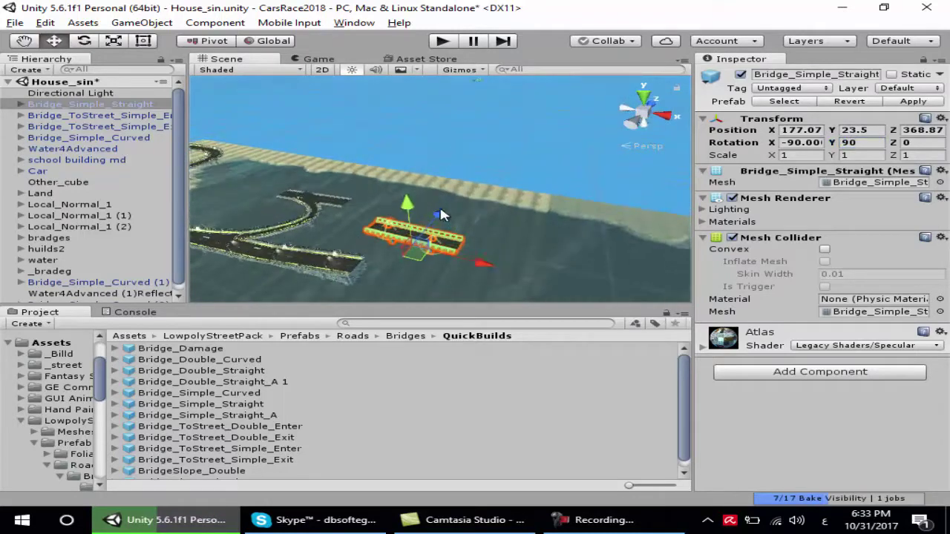
{"action": "left_click_drag", "start_coordinate": [440, 216], "coordinate": [413, 247]}
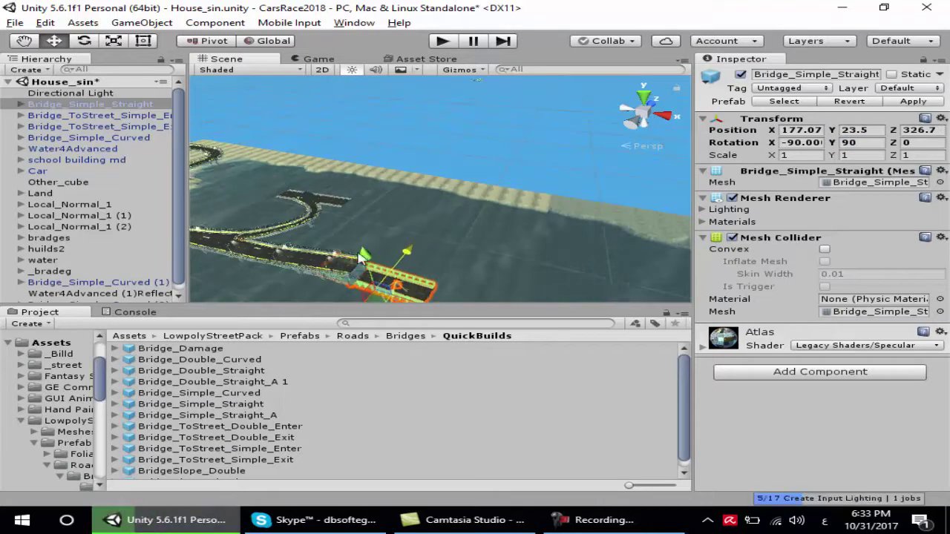
{"action": "left_click_drag", "start_coordinate": [365, 256], "coordinate": [374, 256]}
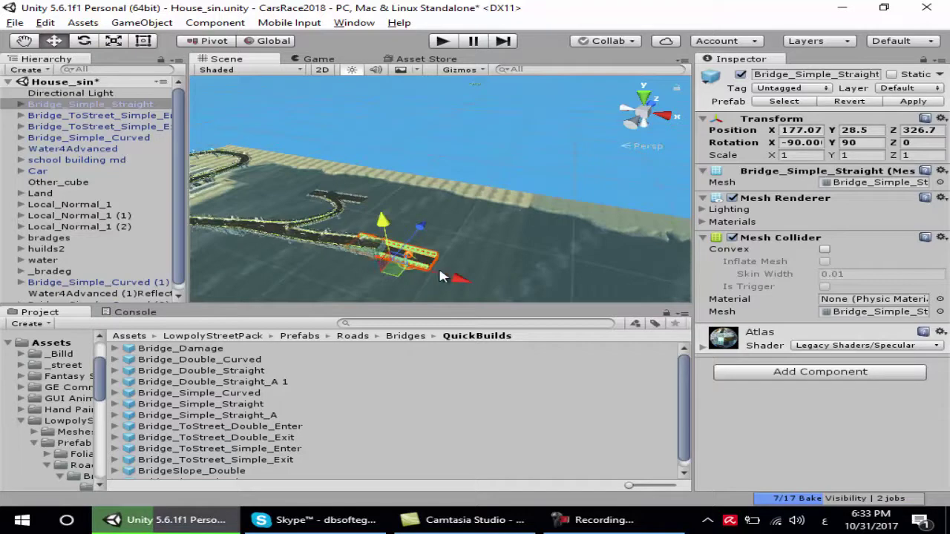
{"action": "left_click_drag", "start_coordinate": [440, 276], "coordinate": [459, 278]}
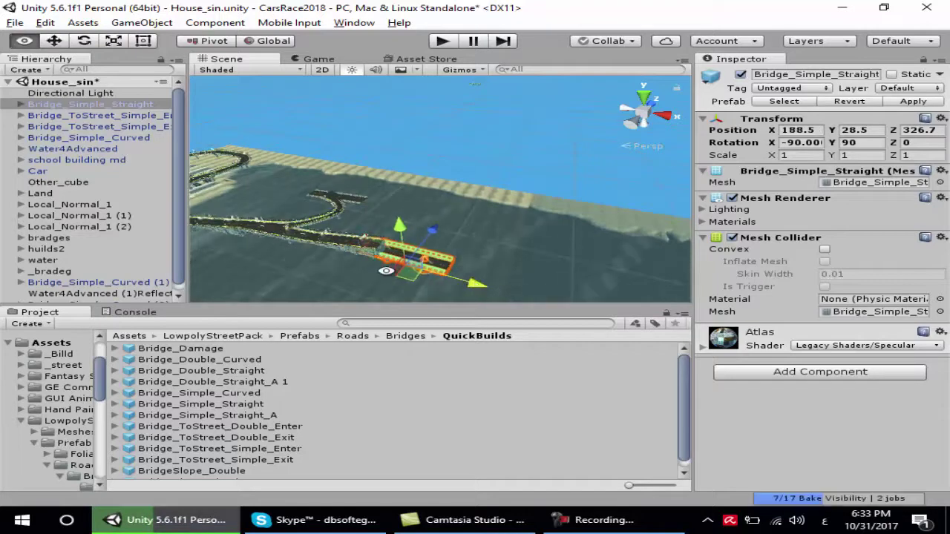
{"action": "left_click_drag", "start_coordinate": [386, 271], "coordinate": [337, 156], "text": "alt"}
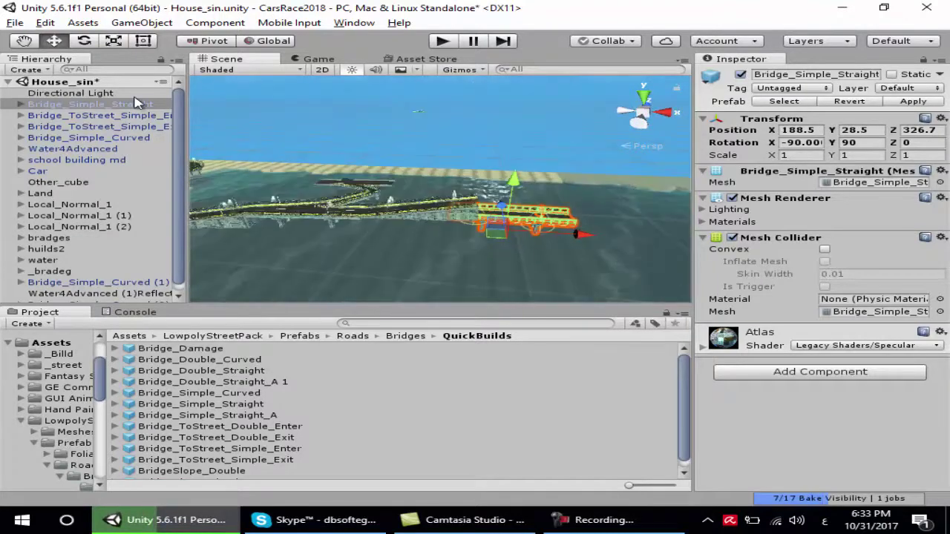
{"action": "left_click", "coordinate": [33, 44]}
{"action": "left_click_drag", "start_coordinate": [275, 153], "coordinate": [391, 214]}
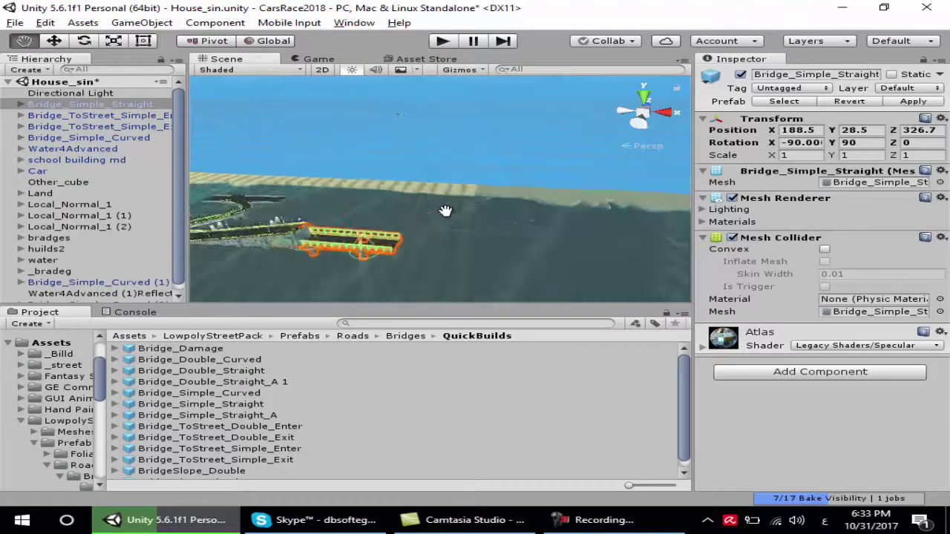
{"action": "scroll", "coordinate": [434, 193], "scroll_direction": "down", "scroll_amount": 5}
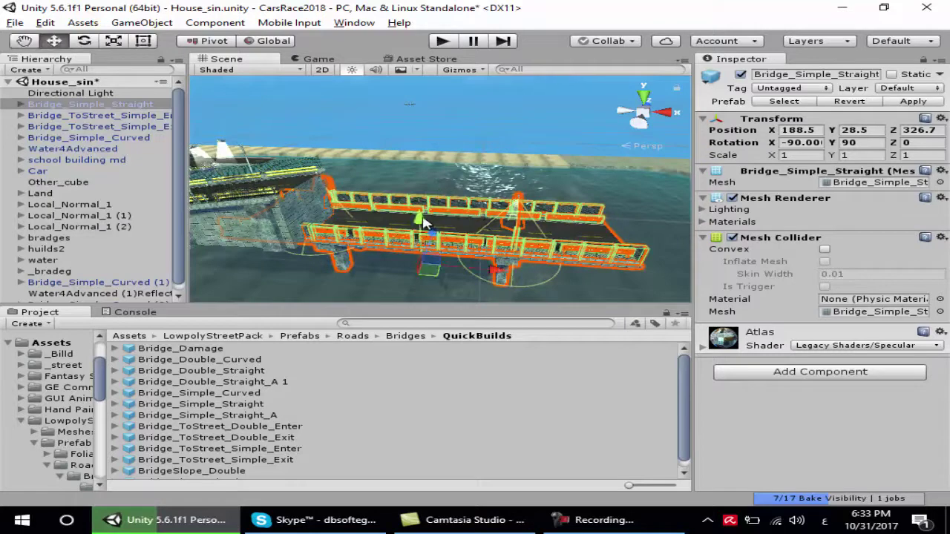
Raise the piece to height 35.5, nudge X to 192.4, and tilt Rotation X to -96.4
{"action": "left_click_drag", "start_coordinate": [422, 222], "coordinate": [421, 201]}
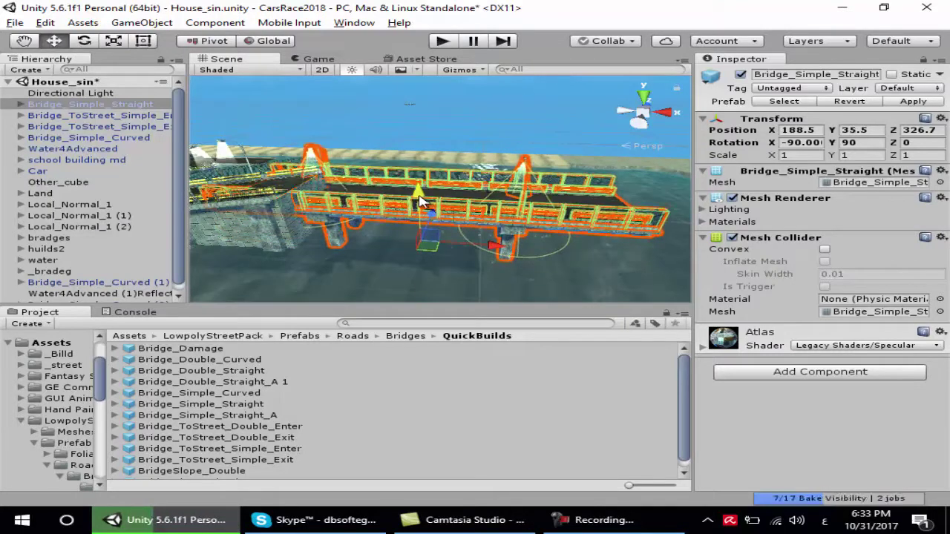
{"action": "scroll", "coordinate": [420, 202], "scroll_direction": "down", "scroll_amount": 3}
{"action": "left_click_drag", "start_coordinate": [499, 219], "coordinate": [517, 221]}
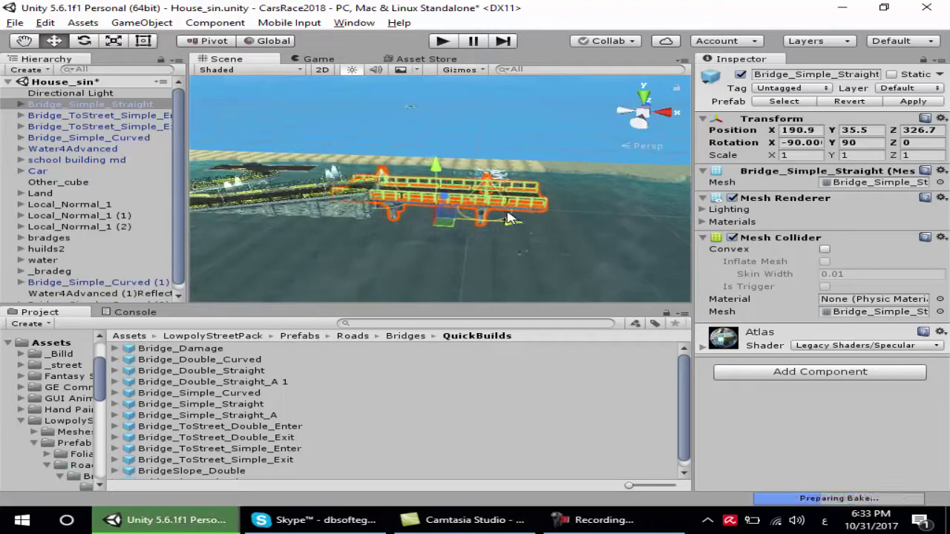
{"action": "left_click", "coordinate": [840, 145]}
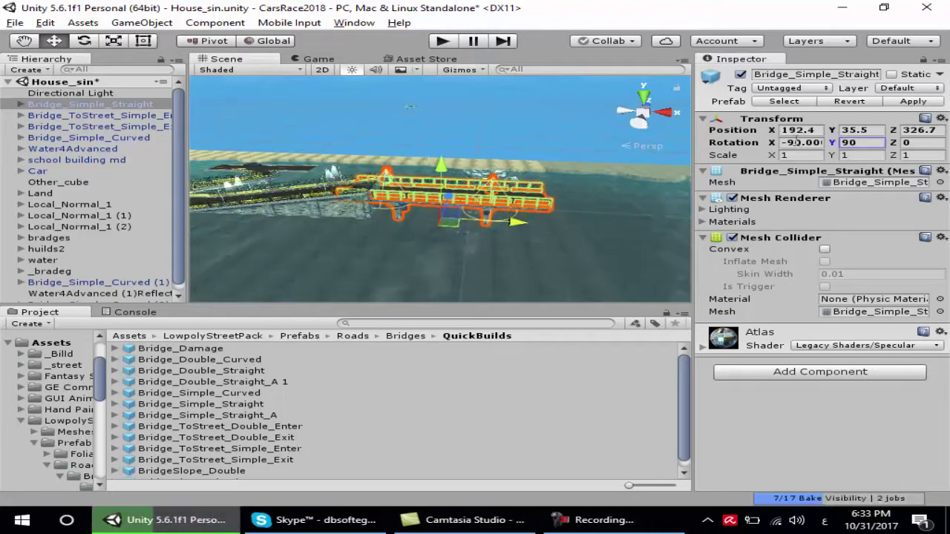
{"action": "left_click_drag", "start_coordinate": [781, 145], "coordinate": [763, 130]}
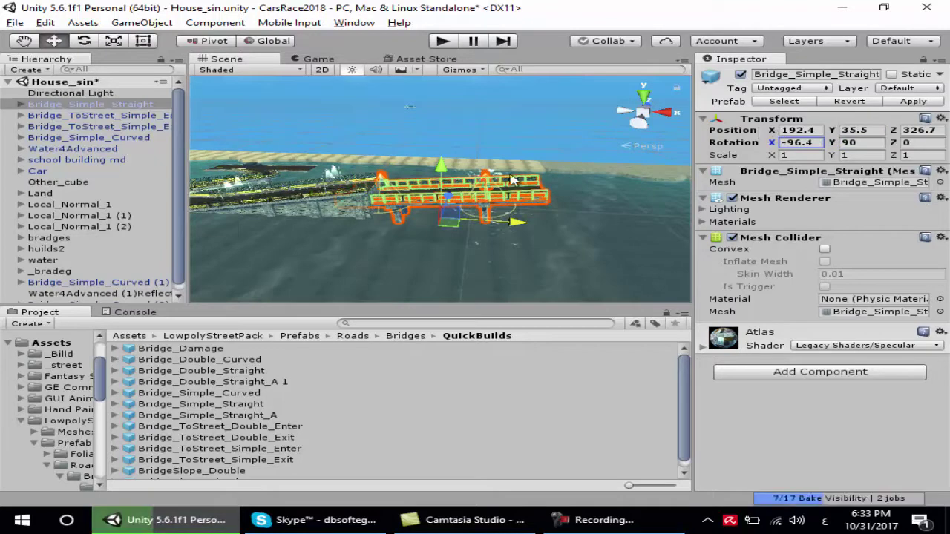
Slide the piece along X and Z to 201.41, 41.46, 324.11 and check the join
{"action": "scroll", "coordinate": [473, 183], "scroll_direction": "up", "scroll_amount": 2}
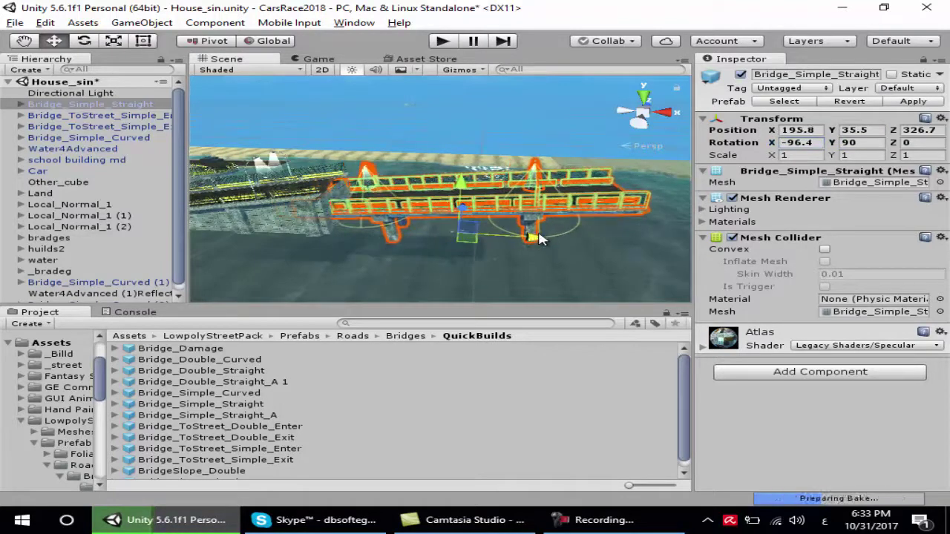
{"action": "left_click_drag", "start_coordinate": [523, 237], "coordinate": [541, 238]}
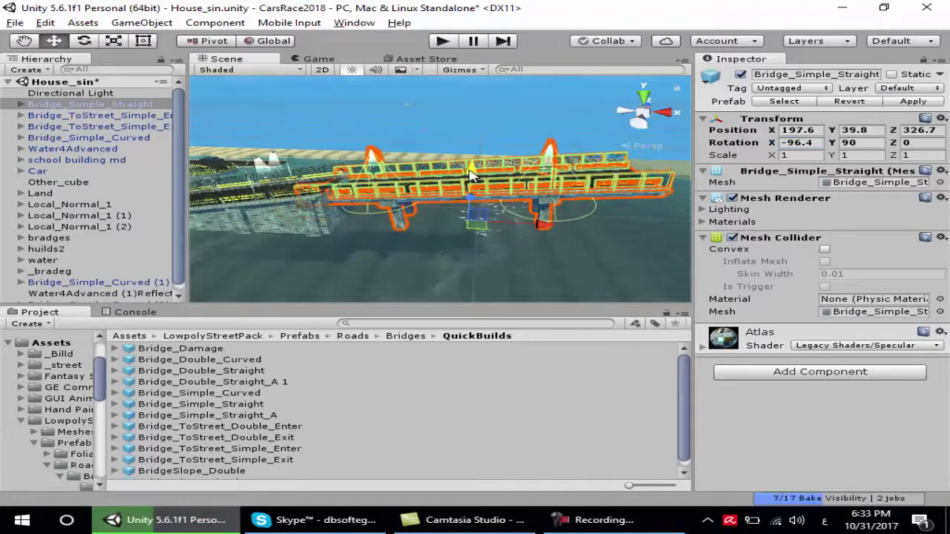
{"action": "mouse_move", "coordinate": [469, 173]}
{"action": "left_mouse_down", "text": "alt"}
{"action": "mouse_move", "coordinate": [441, 213]}
{"action": "mouse_move", "coordinate": [446, 237]}
{"action": "left_mouse_up", "text": "alt"}
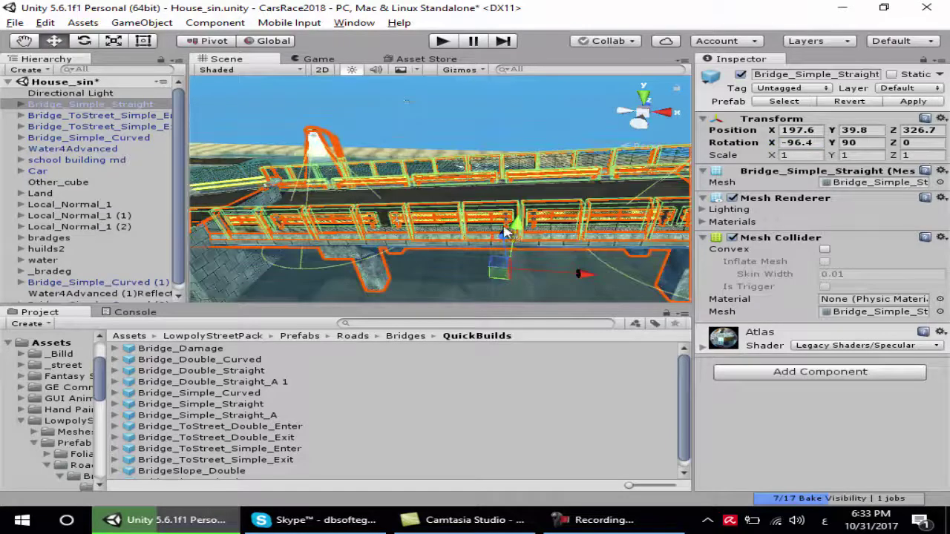
{"action": "mouse_move", "coordinate": [504, 238]}
{"action": "left_mouse_down"}
{"action": "mouse_move", "coordinate": [502, 253]}
{"action": "mouse_move", "coordinate": [627, 283]}
{"action": "left_mouse_up"}
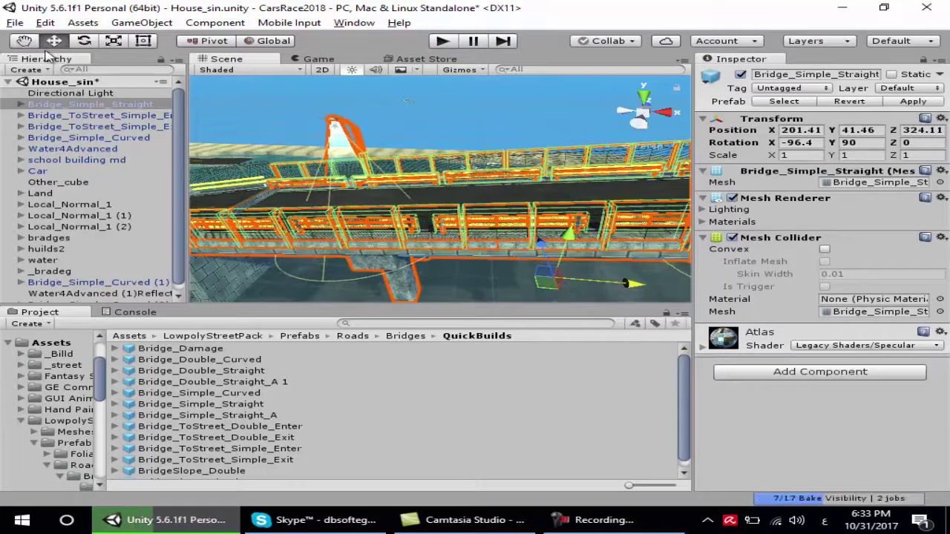
{"action": "left_click_drag", "start_coordinate": [305, 175], "coordinate": [332, 179]}
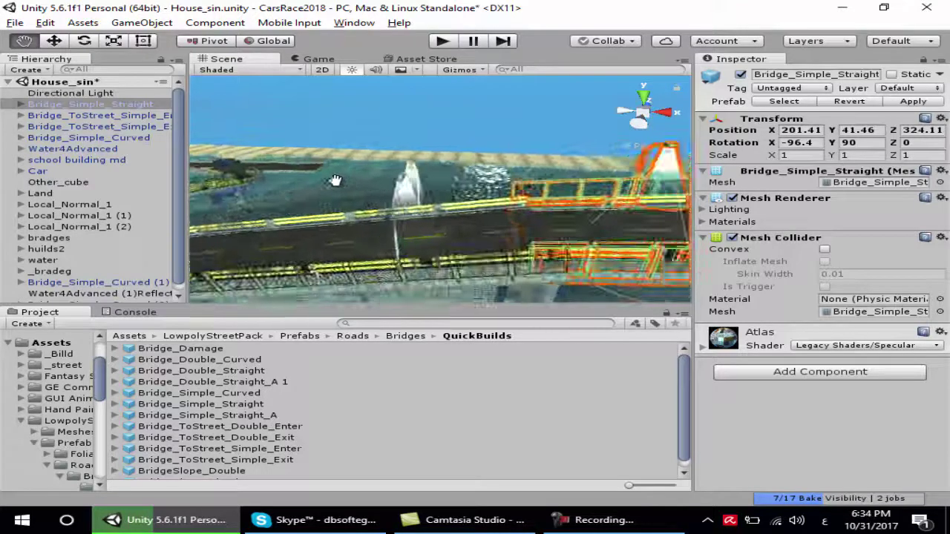
{"action": "mouse_move", "coordinate": [412, 210]}
{"action": "left_mouse_down", "text": "alt"}
{"action": "mouse_move", "coordinate": [405, 219]}
{"action": "mouse_move", "coordinate": [564, 185]}
{"action": "left_mouse_up", "text": "alt"}
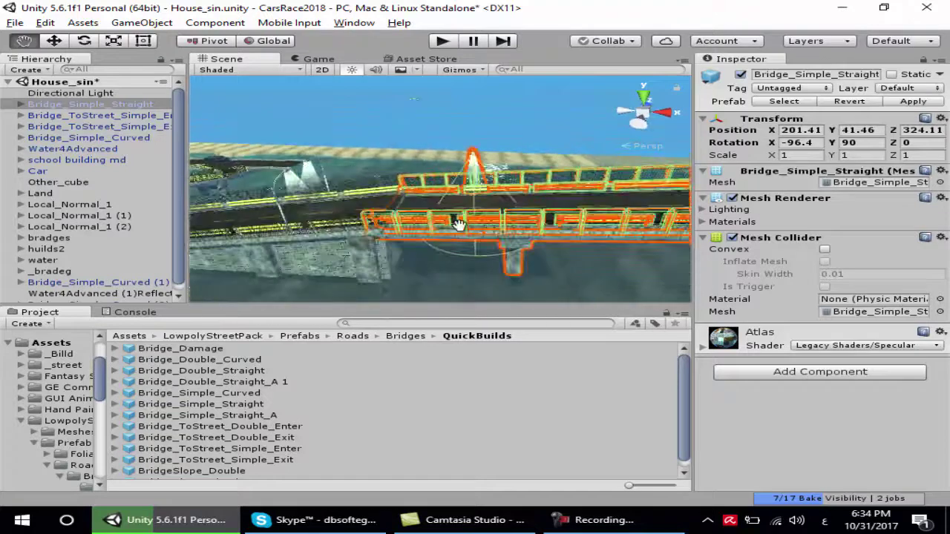
Close the Inspector tab and widen the Scene view by narrowing the Hierarchy
{"action": "right_click", "coordinate": [744, 61]}
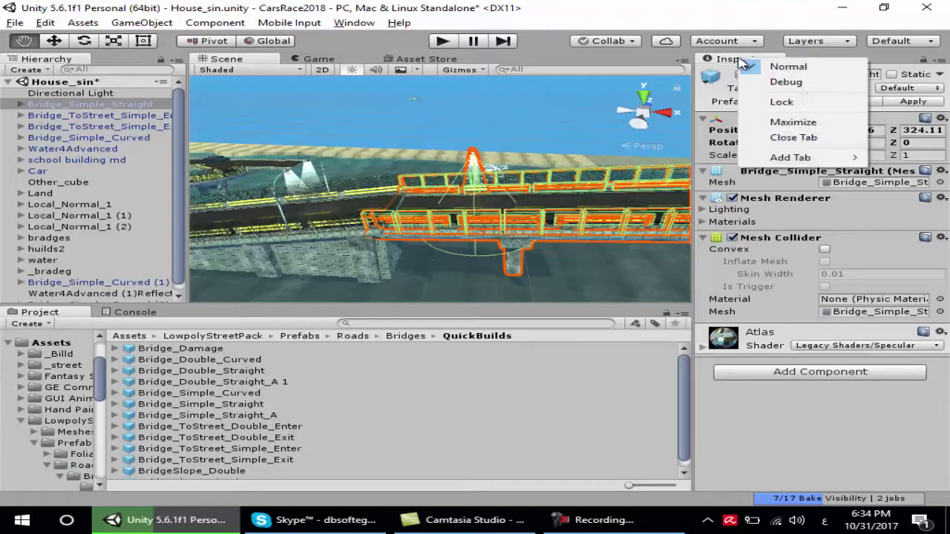
{"action": "left_click", "coordinate": [806, 144]}
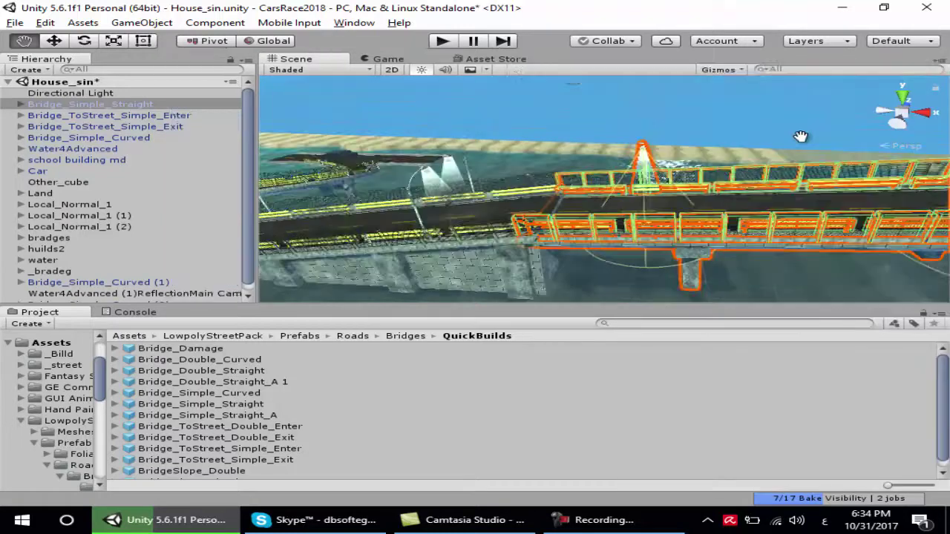
{"action": "left_click", "coordinate": [891, 112]}
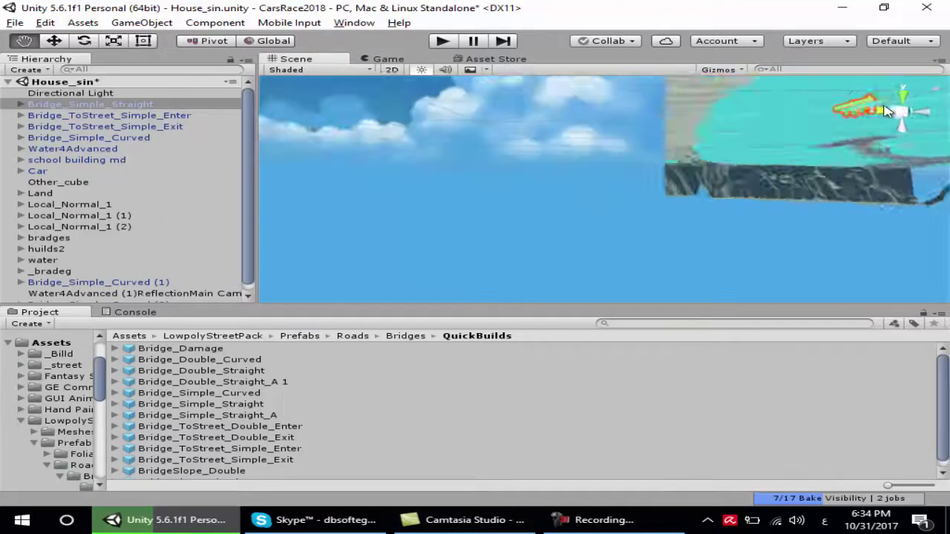
{"action": "mouse_move", "coordinate": [671, 169]}
{"action": "left_mouse_down", "text": "alt"}
{"action": "mouse_move", "coordinate": [457, 269]}
{"action": "mouse_move", "coordinate": [275, 259]}
{"action": "mouse_move", "coordinate": [129, 280]}
{"action": "mouse_move", "coordinate": [275, 259]}
{"action": "mouse_move", "coordinate": [431, 254]}
{"action": "mouse_move", "coordinate": [486, 225]}
{"action": "left_mouse_up", "text": "alt"}
{"action": "scroll", "coordinate": [458, 229], "scroll_direction": "down", "scroll_amount": 2}
{"action": "scroll", "coordinate": [475, 227], "scroll_direction": "down", "scroll_amount": 2}
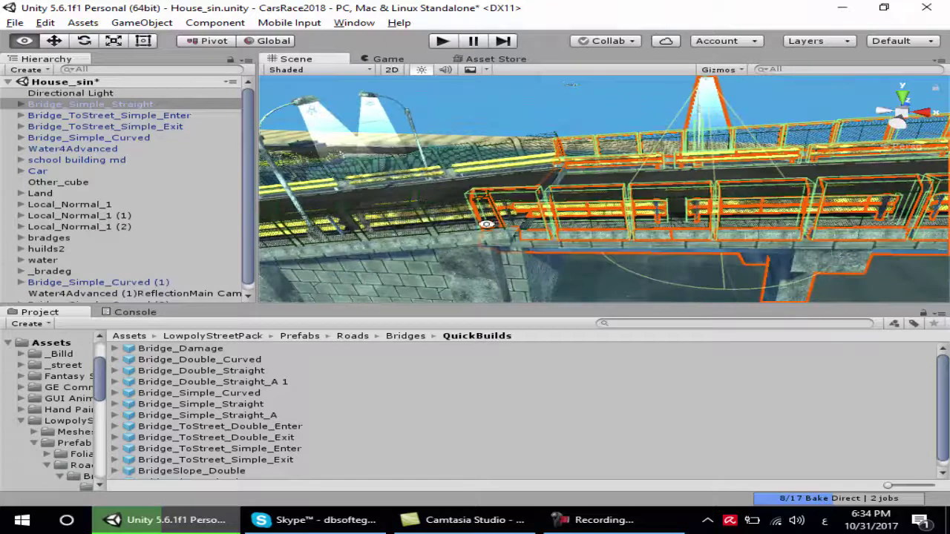
{"action": "left_click_drag", "start_coordinate": [260, 101], "coordinate": [184, 104]}
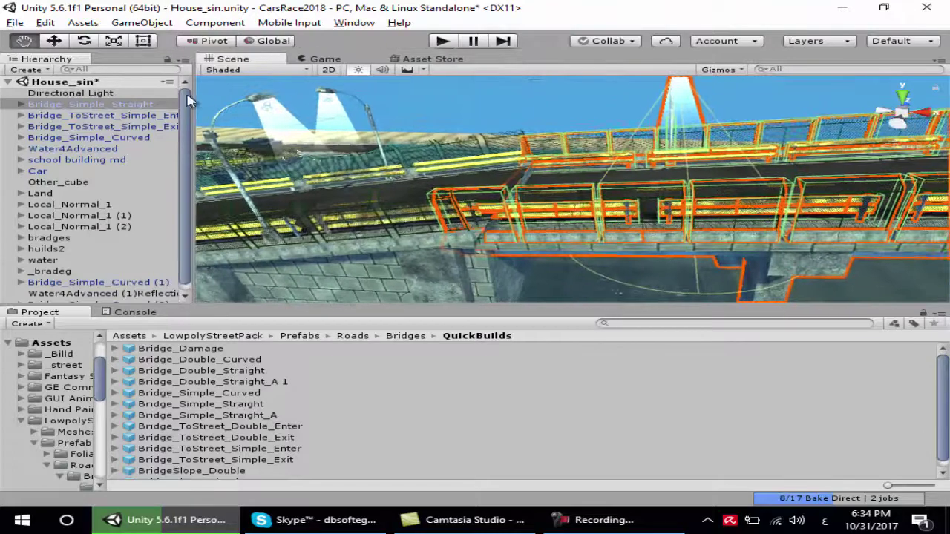
Orbit, pan and zoom to view the straight bridge section end-on along its length
{"action": "left_click", "coordinate": [931, 118]}
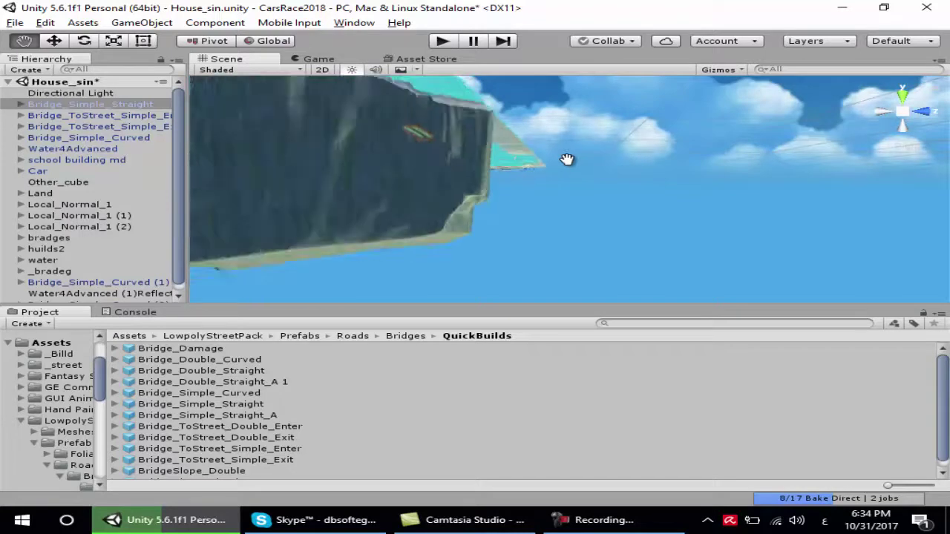
{"action": "left_click_drag", "start_coordinate": [547, 211], "coordinate": [543, 273], "text": "alt"}
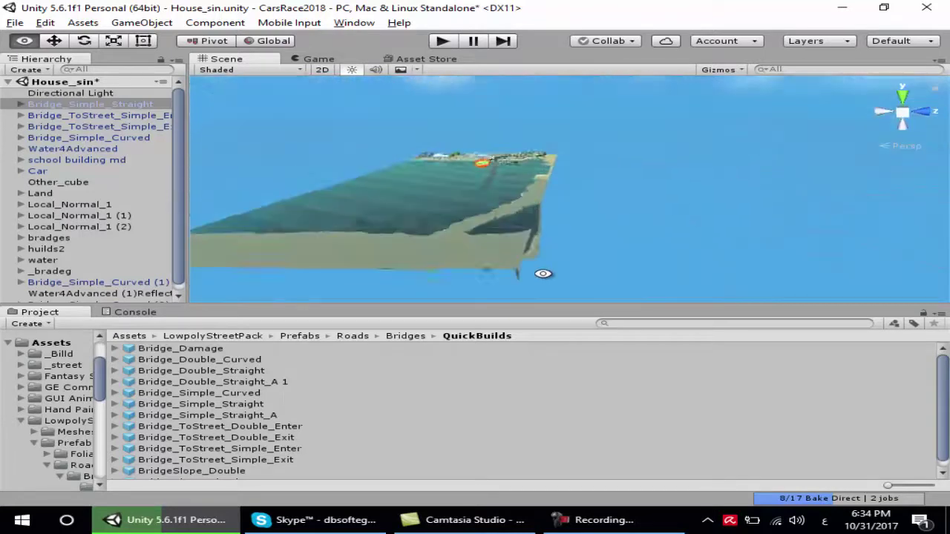
{"action": "mouse_move", "coordinate": [504, 201]}
{"action": "left_mouse_down"}
{"action": "mouse_move", "coordinate": [583, 242]}
{"action": "mouse_move", "coordinate": [568, 181]}
{"action": "left_mouse_up"}
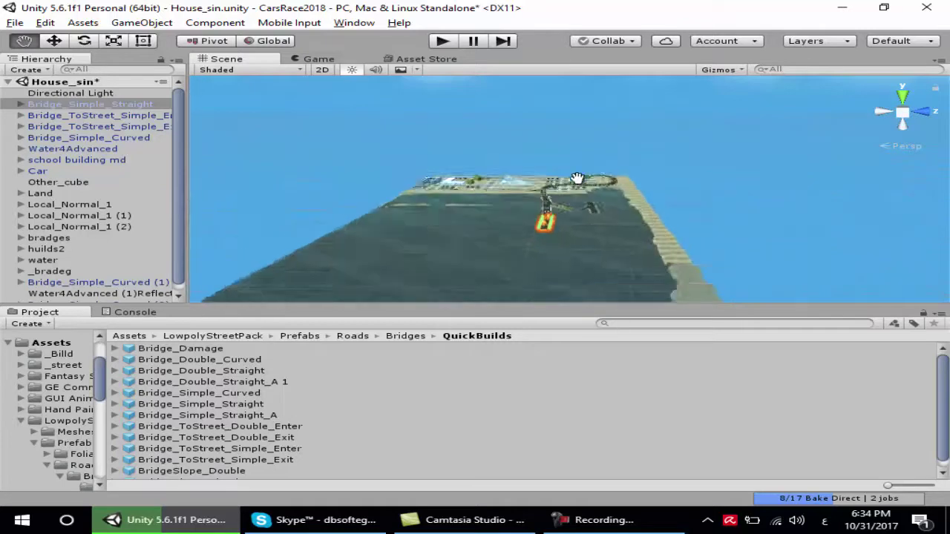
{"action": "scroll", "coordinate": [568, 181], "scroll_direction": "up", "scroll_amount": 2}
{"action": "scroll", "coordinate": [561, 176], "scroll_direction": "up", "scroll_amount": 2}
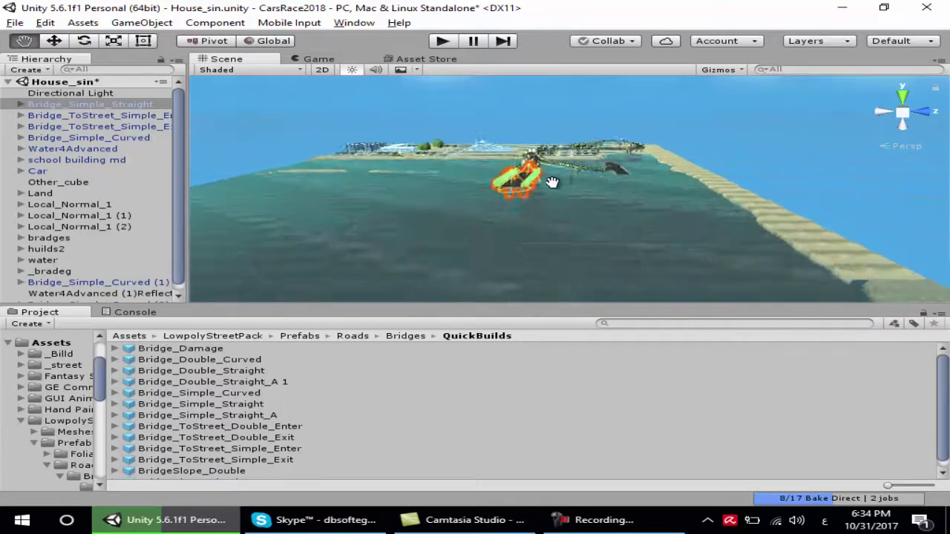
{"action": "scroll", "coordinate": [557, 178], "scroll_direction": "up", "scroll_amount": 3}
{"action": "scroll", "coordinate": [549, 182], "scroll_direction": "up", "scroll_amount": 2}
{"action": "scroll", "coordinate": [560, 187], "scroll_direction": "down", "scroll_amount": 2}
{"action": "scroll", "coordinate": [562, 188], "scroll_direction": "down", "scroll_amount": 1}
{"action": "left_click_drag", "start_coordinate": [571, 191], "coordinate": [514, 186], "text": "alt"}
{"action": "left_click_drag", "start_coordinate": [547, 212], "coordinate": [544, 204], "text": "alt"}
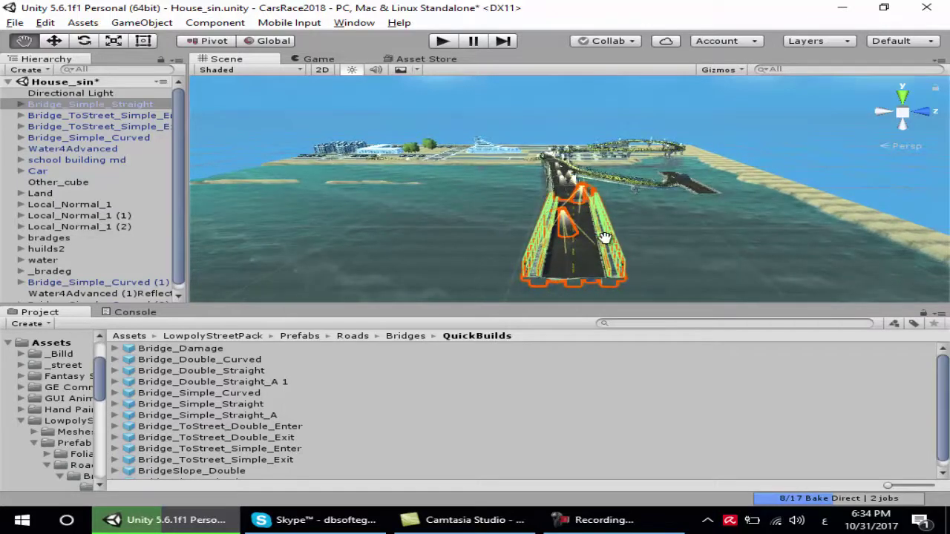
Reopen the Inspector with Ctrl+3 and re-angle the piece to rotation -92.1, 87.6, 0
{"action": "key", "text": "ctrl+3"}
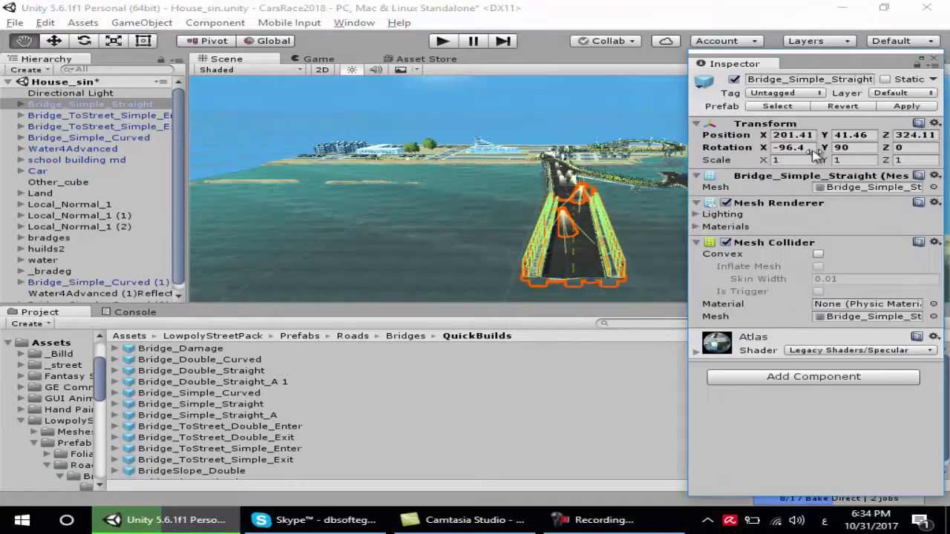
{"action": "left_click_drag", "start_coordinate": [835, 136], "coordinate": [887, 133]}
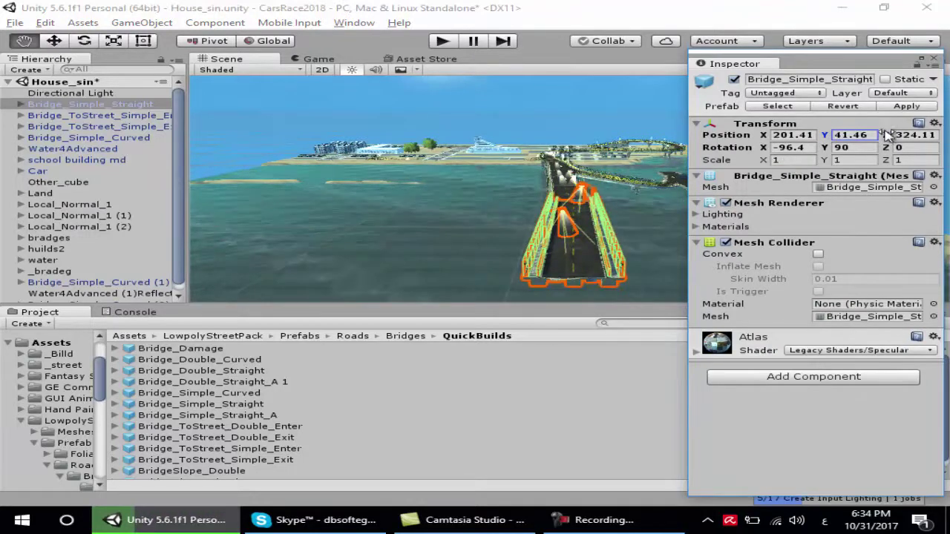
{"action": "left_click_drag", "start_coordinate": [891, 139], "coordinate": [898, 140]}
{"action": "left_click_drag", "start_coordinate": [763, 147], "coordinate": [775, 152]}
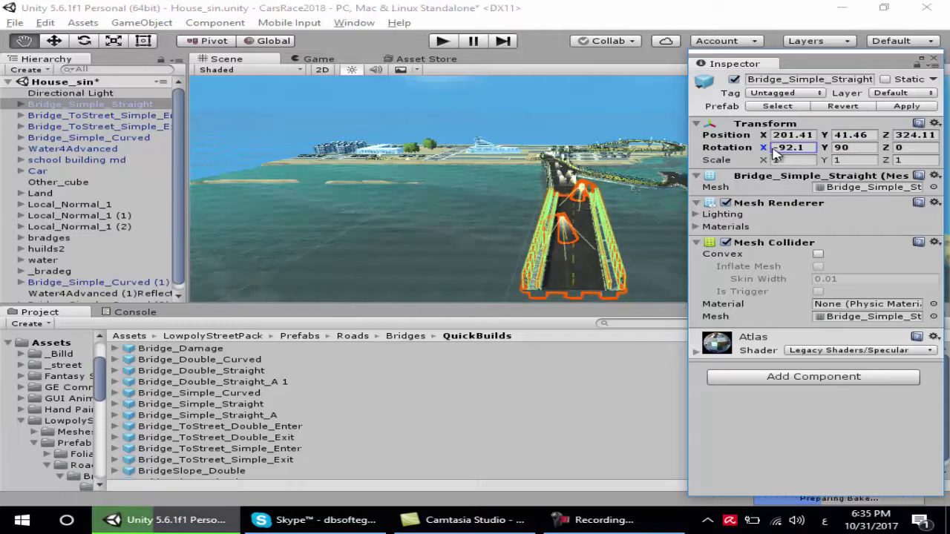
{"action": "mouse_move", "coordinate": [836, 148]}
{"action": "left_mouse_down"}
{"action": "mouse_move", "coordinate": [814, 148]}
{"action": "mouse_move", "coordinate": [822, 149]}
{"action": "left_mouse_up"}
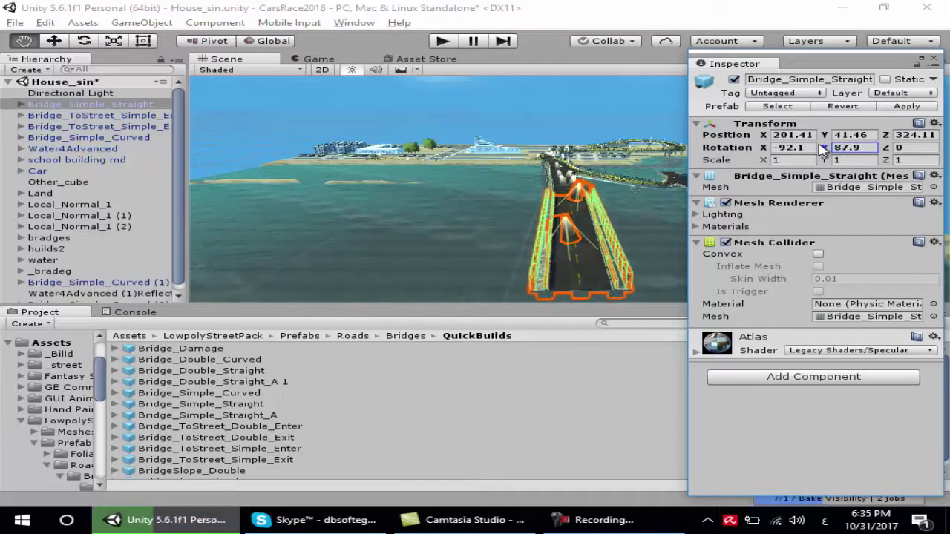
{"action": "left_click_drag", "start_coordinate": [822, 148], "coordinate": [822, 148]}
{"action": "right_click_drag", "start_coordinate": [535, 220], "coordinate": [654, 215]}
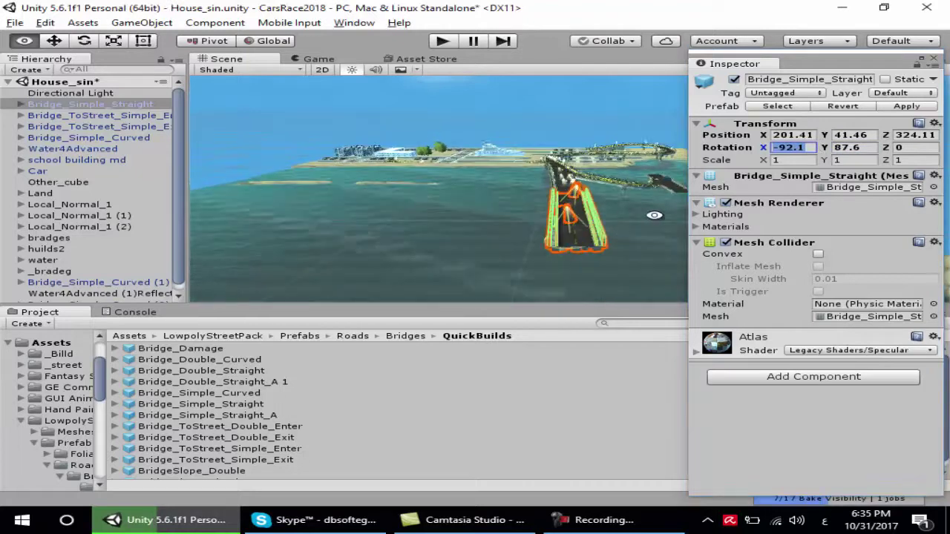
{"action": "mouse_move", "coordinate": [654, 215]}
{"action": "right_mouse_down"}
{"action": "mouse_move", "coordinate": [601, 157]}
{"action": "mouse_move", "coordinate": [597, 220]}
{"action": "mouse_move", "coordinate": [651, 170]}
{"action": "right_mouse_up"}
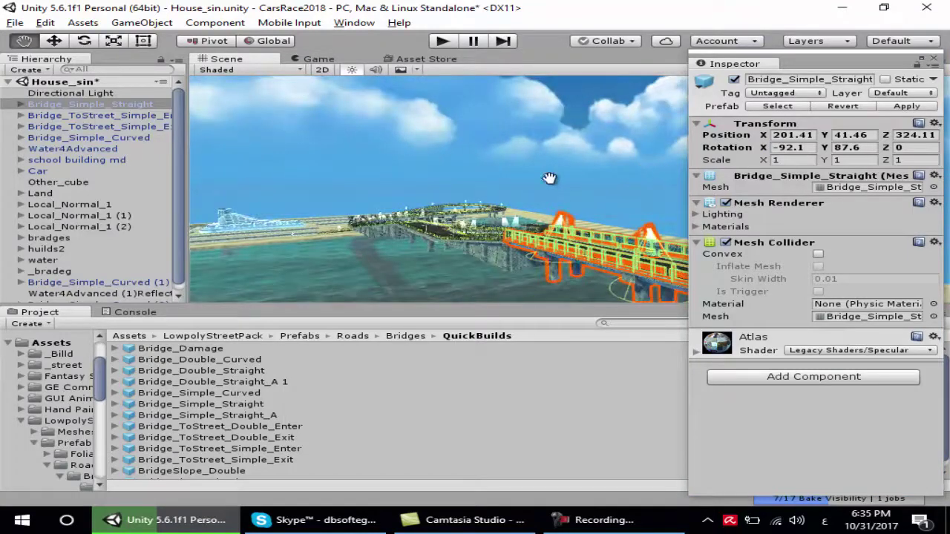
{"action": "right_click_drag", "start_coordinate": [549, 178], "coordinate": [558, 208]}
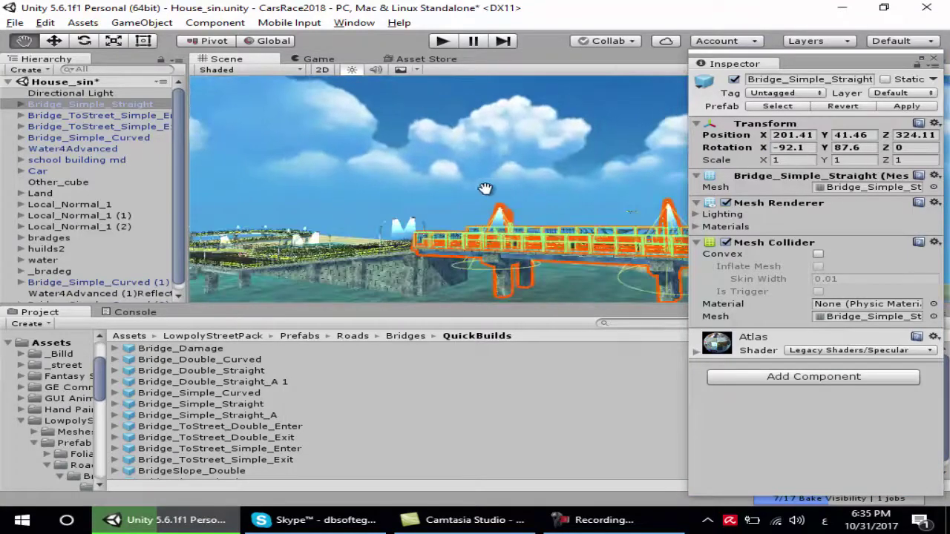
Zoom and orbit around the junction where the straight section meets the existing bridge
{"action": "scroll", "coordinate": [474, 187], "scroll_direction": "up", "scroll_amount": 2}
{"action": "scroll", "coordinate": [489, 180], "scroll_direction": "up", "scroll_amount": 2}
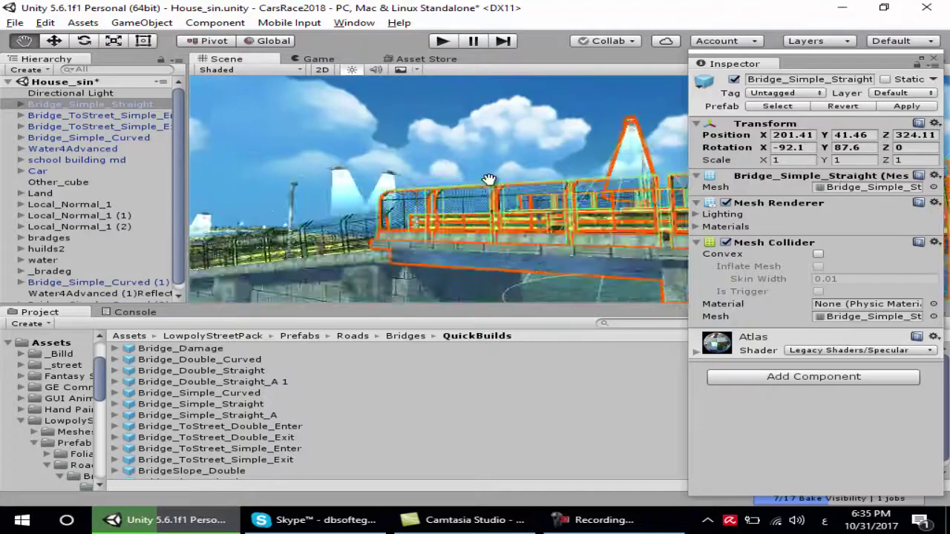
{"action": "scroll", "coordinate": [489, 180], "scroll_direction": "up", "scroll_amount": 3}
{"action": "scroll", "coordinate": [551, 194], "scroll_direction": "up", "scroll_amount": 1}
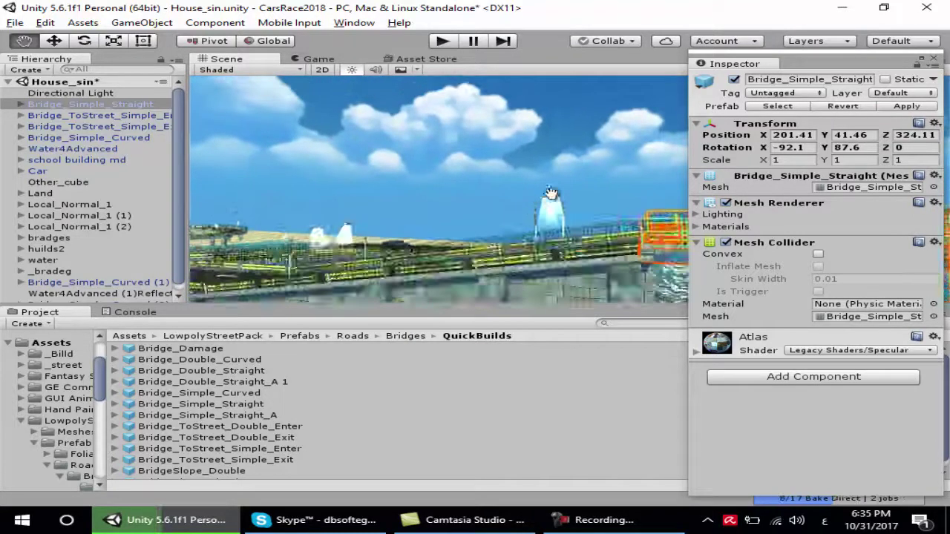
{"action": "scroll", "coordinate": [519, 194], "scroll_direction": "down", "scroll_amount": 2}
{"action": "mouse_move", "coordinate": [448, 233]}
{"action": "right_mouse_down"}
{"action": "mouse_move", "coordinate": [554, 247]}
{"action": "mouse_move", "coordinate": [490, 220]}
{"action": "right_mouse_up"}
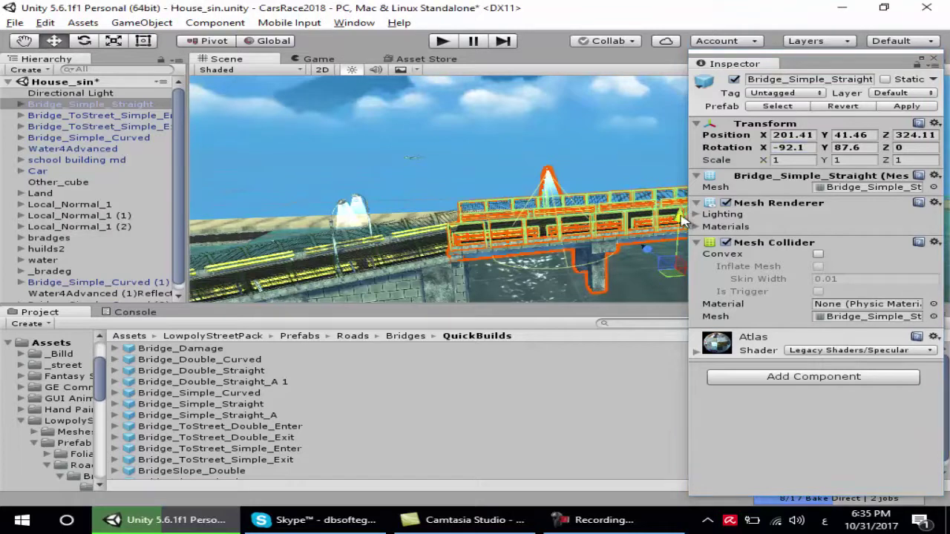
{"action": "right_click_drag", "start_coordinate": [478, 256], "coordinate": [546, 263]}
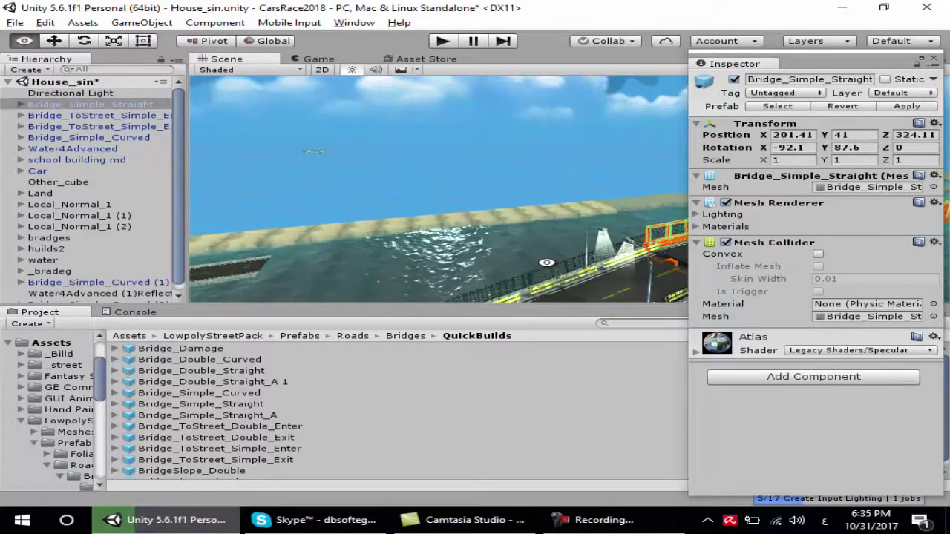
{"action": "left_click", "coordinate": [345, 110]}
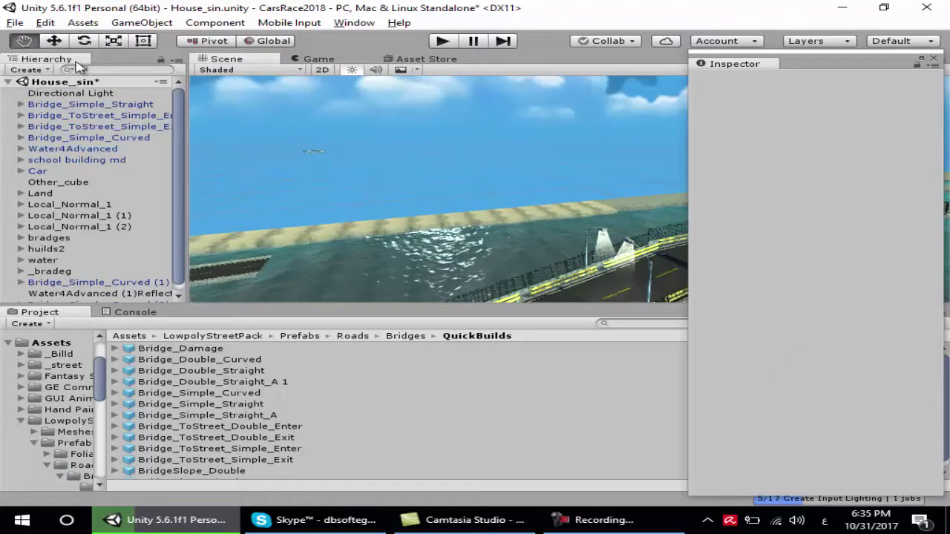
{"action": "left_click_drag", "start_coordinate": [578, 210], "coordinate": [480, 187]}
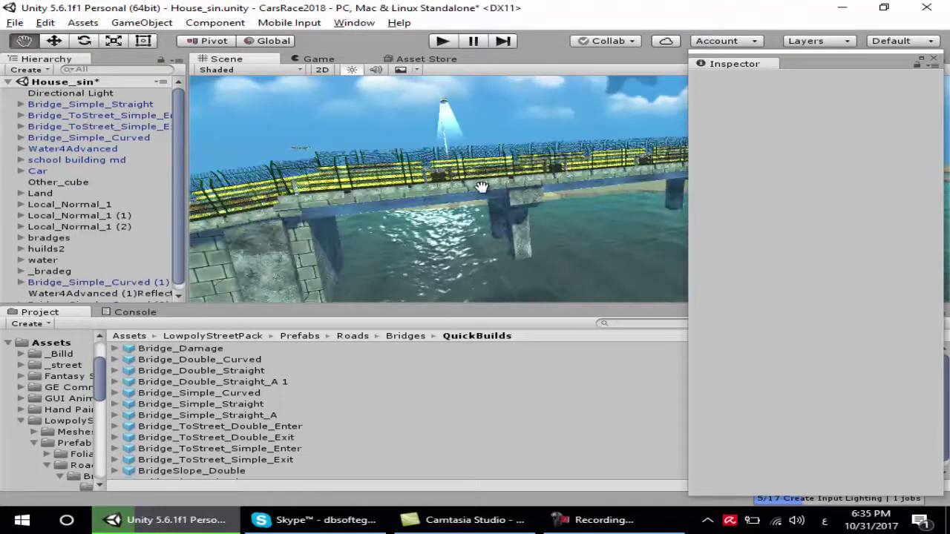
{"action": "right_click_drag", "start_coordinate": [480, 187], "coordinate": [547, 205]}
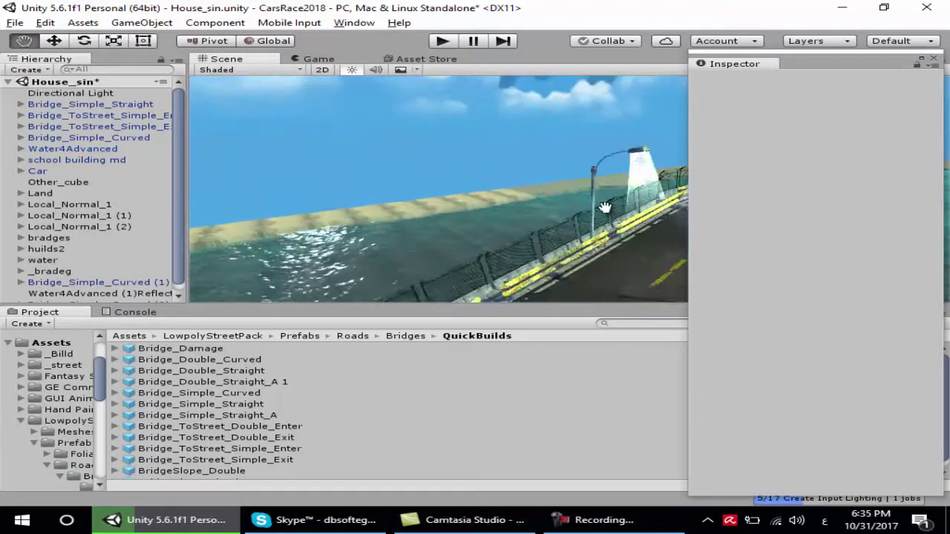
{"action": "right_click_drag", "start_coordinate": [605, 207], "coordinate": [554, 204]}
{"action": "mouse_move", "coordinate": [499, 218]}
{"action": "right_mouse_down"}
{"action": "mouse_move", "coordinate": [561, 231]}
{"action": "mouse_move", "coordinate": [561, 204]}
{"action": "mouse_move", "coordinate": [610, 194]}
{"action": "right_mouse_up"}
{"action": "scroll", "coordinate": [604, 191], "scroll_direction": "up", "scroll_amount": 1}
{"action": "scroll", "coordinate": [587, 185], "scroll_direction": "up", "scroll_amount": 1}
{"action": "scroll", "coordinate": [549, 186], "scroll_direction": "up", "scroll_amount": 1}
{"action": "scroll", "coordinate": [534, 188], "scroll_direction": "up", "scroll_amount": 1}
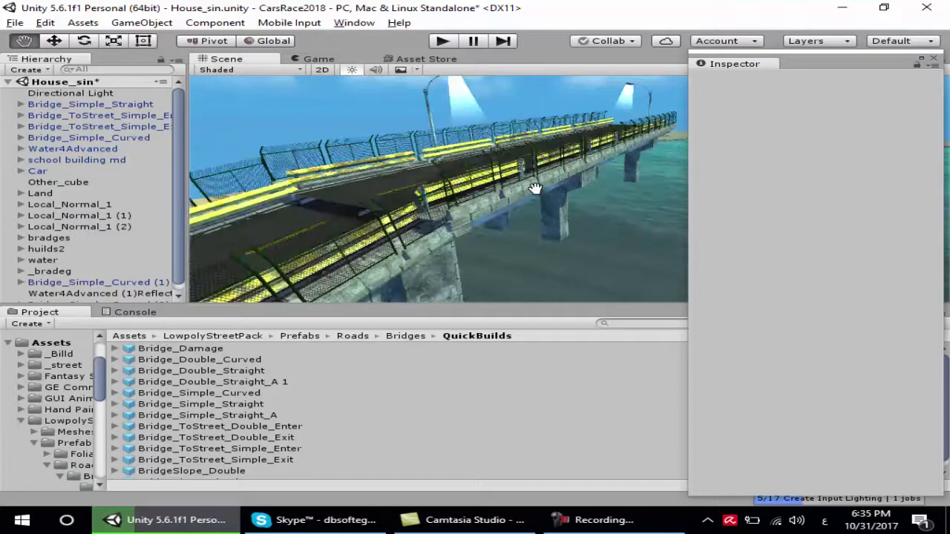
{"action": "mouse_move", "coordinate": [534, 188]}
{"action": "right_mouse_down"}
{"action": "mouse_move", "coordinate": [572, 206]}
{"action": "mouse_move", "coordinate": [559, 198]}
{"action": "right_mouse_up"}
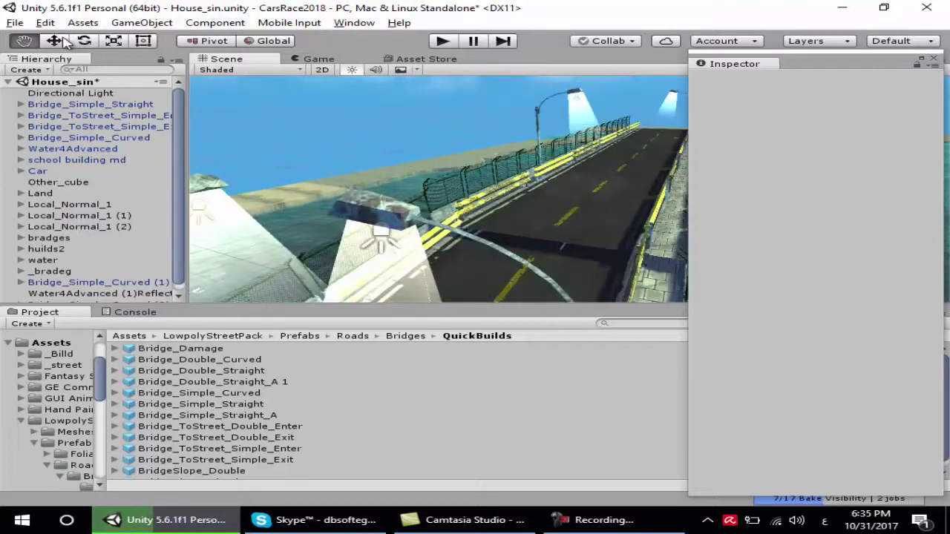
{"action": "left_click", "coordinate": [602, 214]}
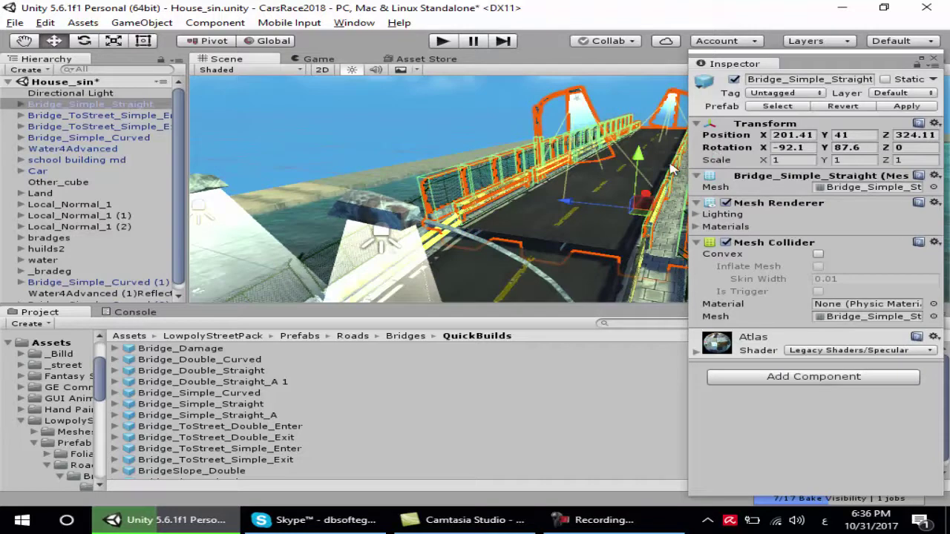
Drag the straight section down to Position Y 40.3, then check from several angles that its deck aligns with the bridge
{"action": "left_click_drag", "start_coordinate": [642, 156], "coordinate": [643, 160]}
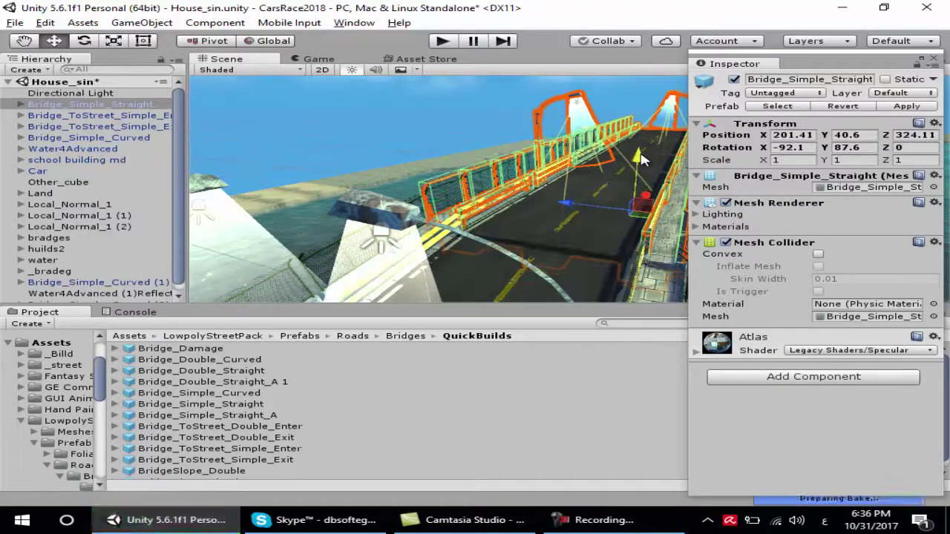
{"action": "right_click_drag", "start_coordinate": [594, 219], "coordinate": [604, 228]}
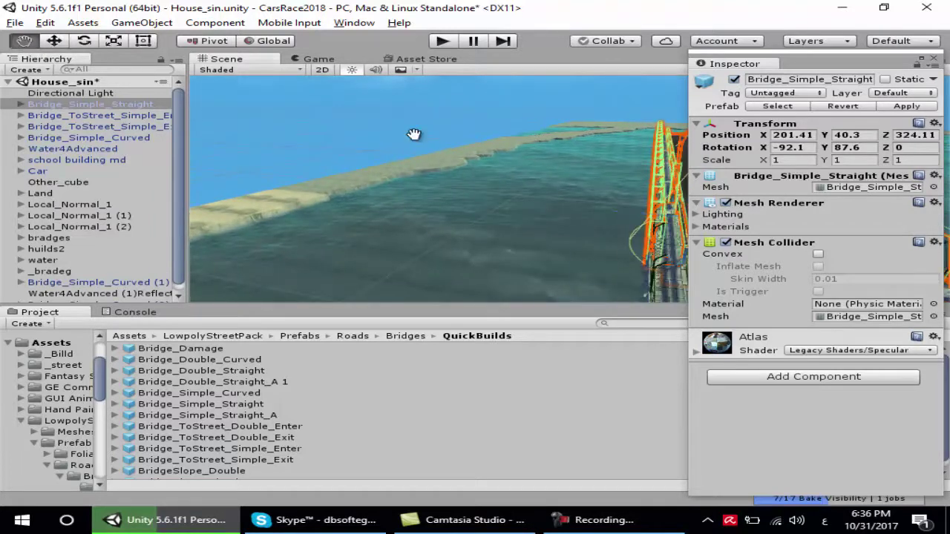
{"action": "right_click_drag", "start_coordinate": [414, 134], "coordinate": [549, 197]}
{"action": "scroll", "coordinate": [549, 196], "scroll_direction": "down", "scroll_amount": 5}
{"action": "scroll", "coordinate": [538, 195], "scroll_direction": "up", "scroll_amount": 5}
{"action": "right_click_drag", "start_coordinate": [576, 232], "coordinate": [564, 208]}
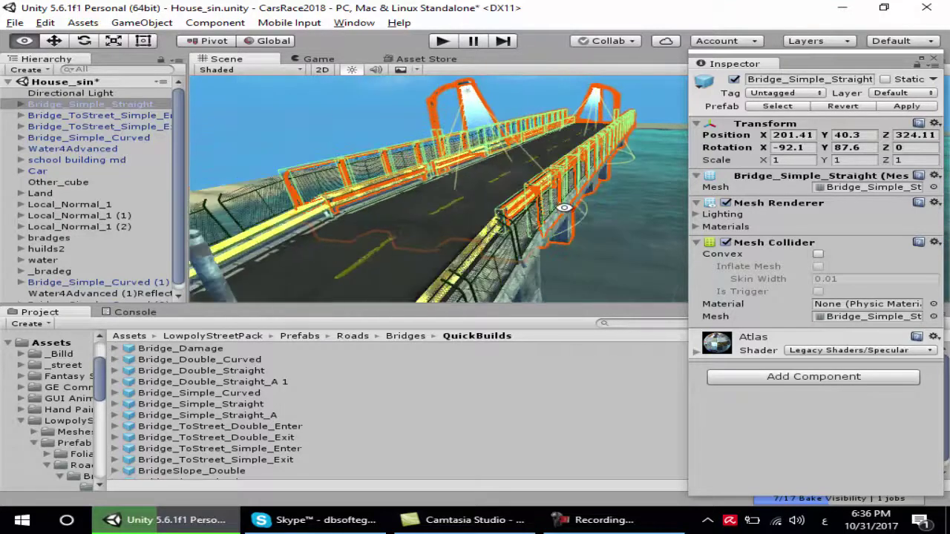
{"action": "middle_click_drag", "start_coordinate": [446, 242], "coordinate": [460, 234]}
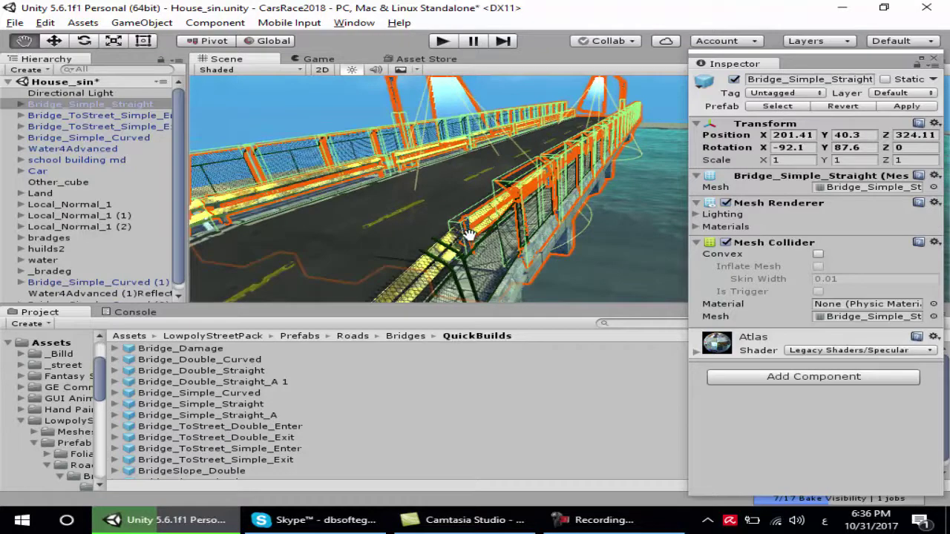
{"action": "scroll", "coordinate": [470, 233], "scroll_direction": "up", "scroll_amount": 3}
{"action": "mouse_move", "coordinate": [470, 232]}
{"action": "right_mouse_down"}
{"action": "mouse_move", "coordinate": [498, 232]}
{"action": "mouse_move", "coordinate": [488, 222]}
{"action": "right_mouse_up"}
{"action": "scroll", "coordinate": [479, 218], "scroll_direction": "down", "scroll_amount": 5}
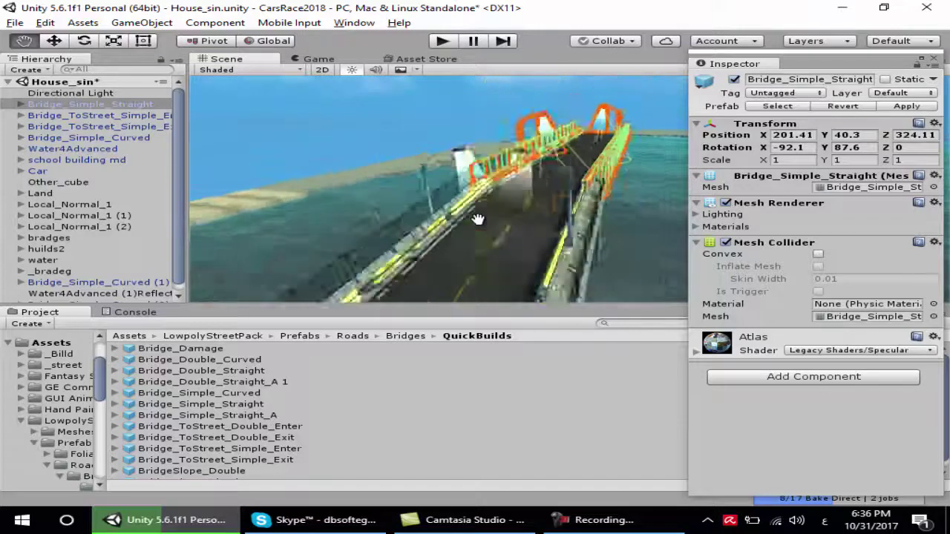
{"action": "scroll", "coordinate": [477, 220], "scroll_direction": "down", "scroll_amount": 3}
Start Play mode and drive the car across the straight bridge deck at height 40.3
{"action": "left_click", "coordinate": [439, 43]}
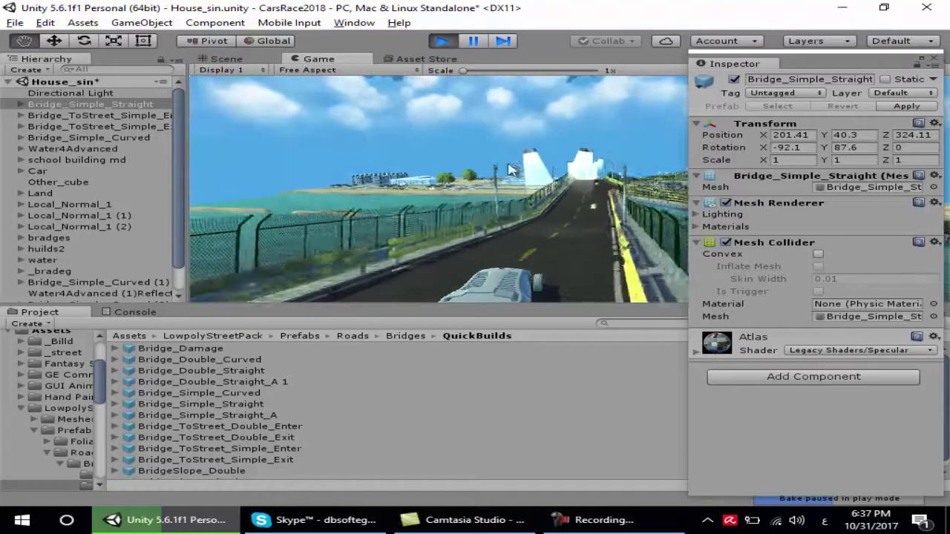
Exit Play mode and inspect Bridge_Simple_Straight at 201.41, 40.3, 324.11 over the water
{"action": "left_click", "coordinate": [443, 42]}
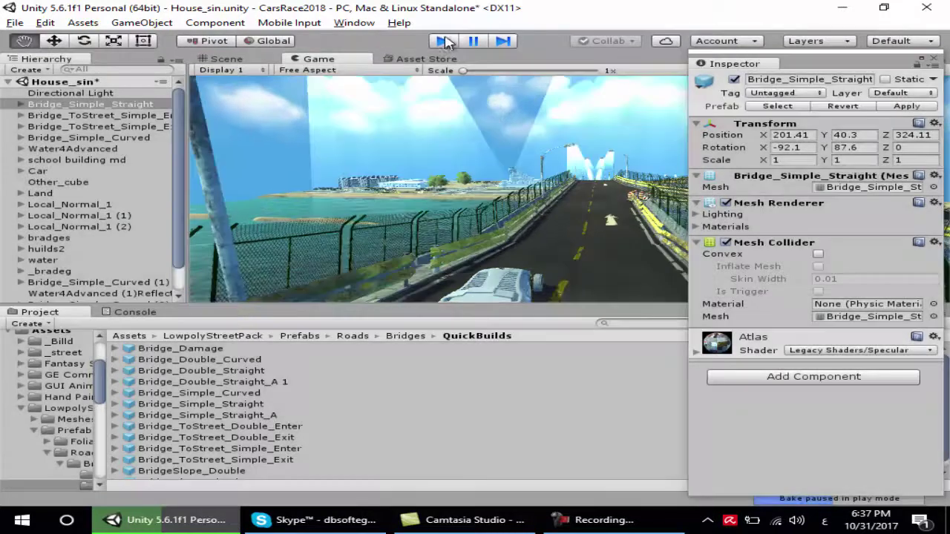
{"action": "left_click_drag", "start_coordinate": [568, 176], "coordinate": [495, 180], "text": "alt"}
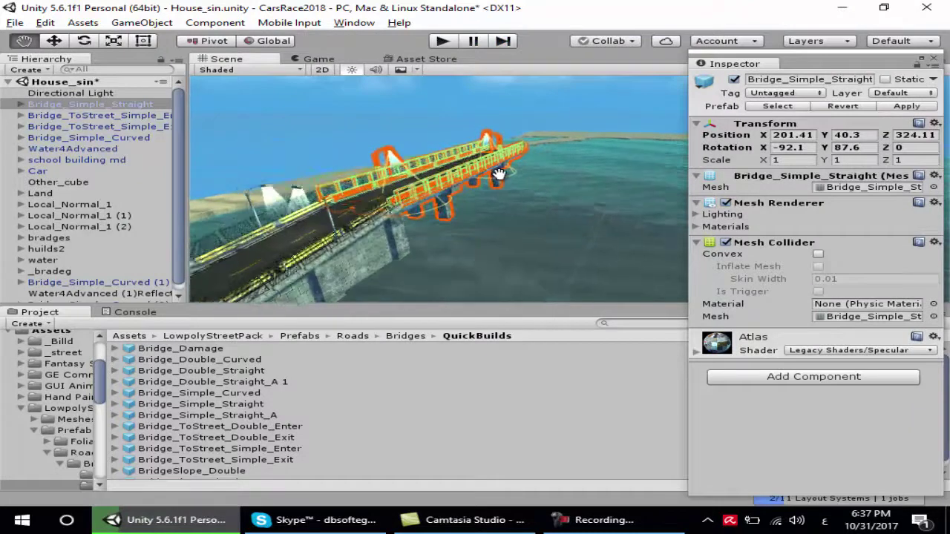
{"action": "scroll", "coordinate": [495, 180], "scroll_direction": "up", "scroll_amount": 3}
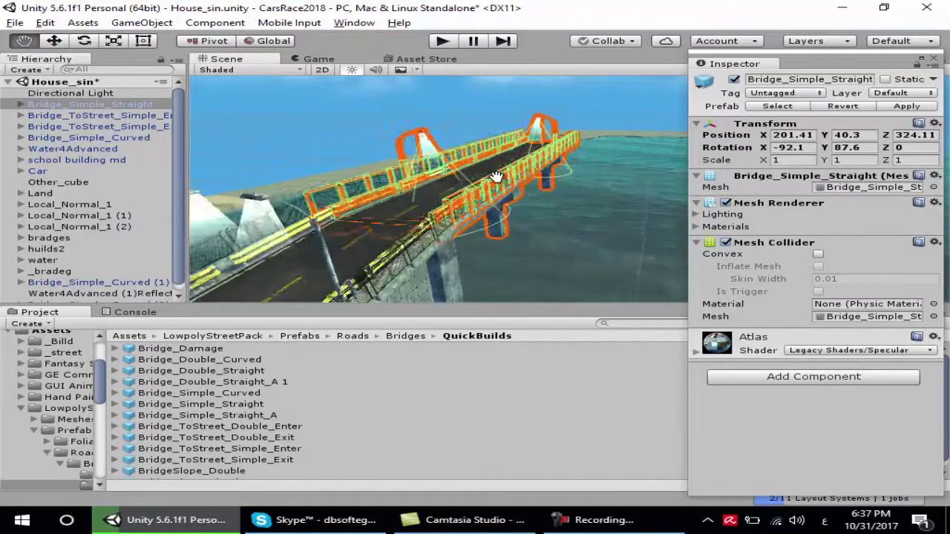
{"action": "scroll", "coordinate": [492, 179], "scroll_direction": "up", "scroll_amount": 3}
{"action": "scroll", "coordinate": [490, 178], "scroll_direction": "up", "scroll_amount": 2}
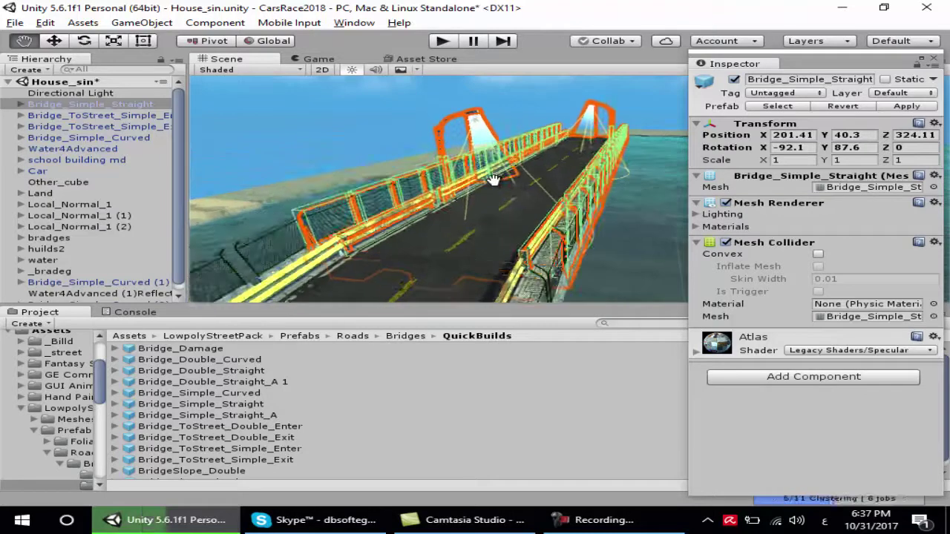
{"action": "scroll", "coordinate": [490, 180], "scroll_direction": "up", "scroll_amount": 2}
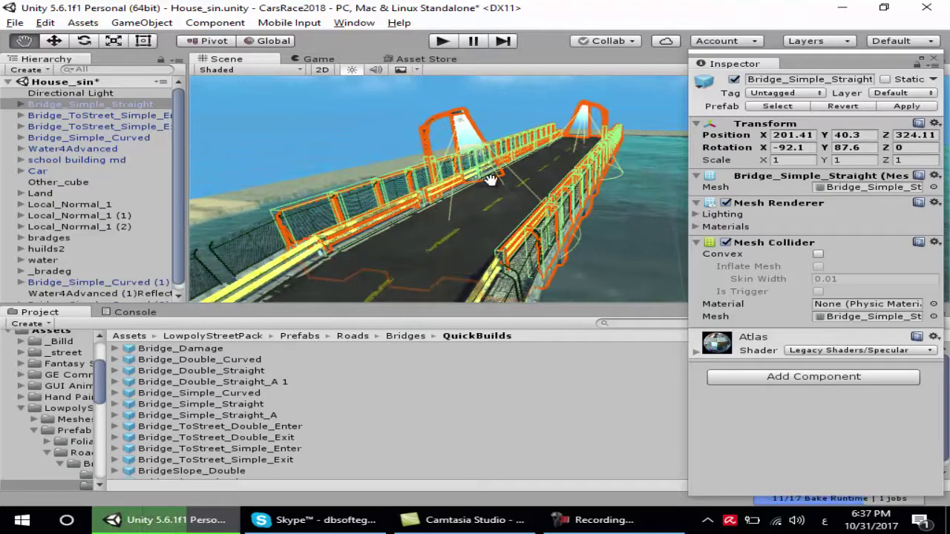
{"action": "left_click_drag", "start_coordinate": [491, 180], "coordinate": [479, 180], "text": "alt"}
{"action": "scroll", "coordinate": [479, 180], "scroll_direction": "down", "scroll_amount": 3}
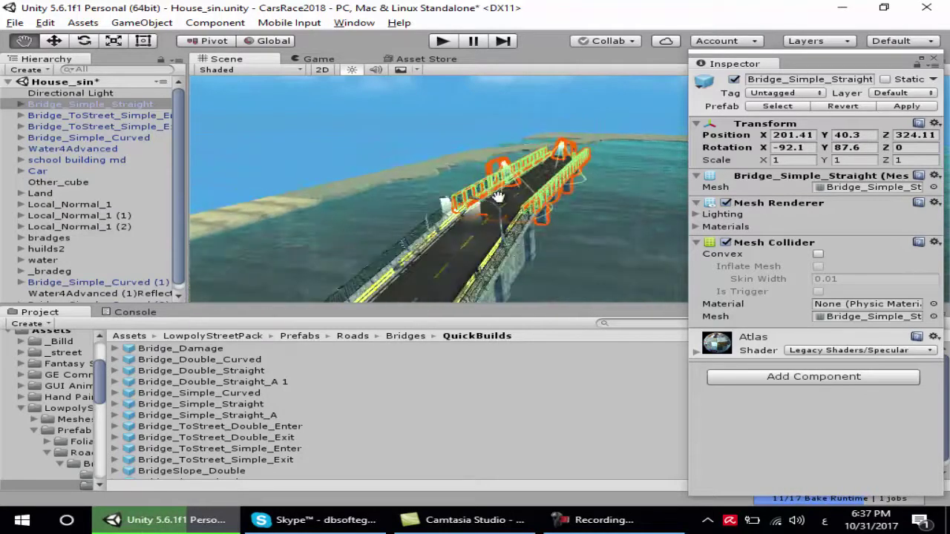
{"action": "scroll", "coordinate": [89, 190], "scroll_direction": "down", "scroll_amount": 1}
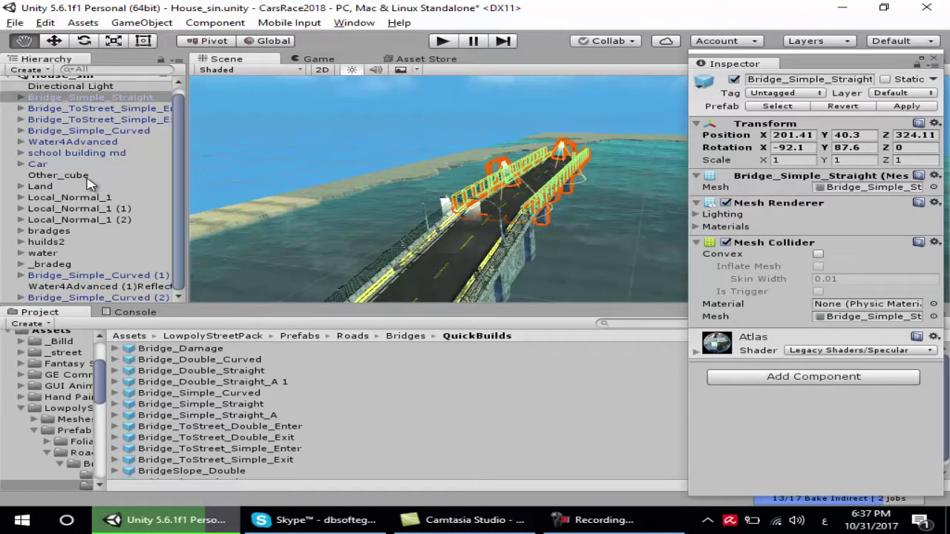
{"action": "scroll", "coordinate": [89, 184], "scroll_direction": "up", "scroll_amount": 1}
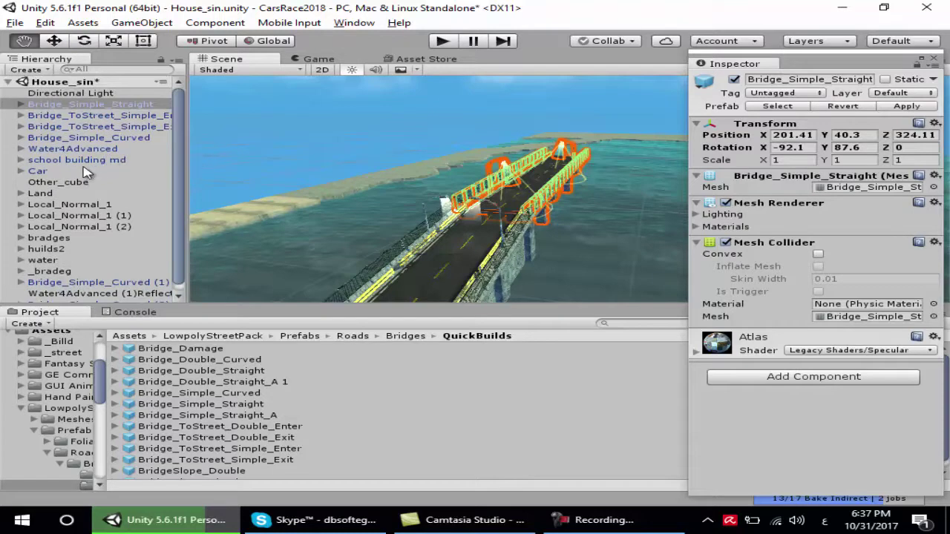
{"action": "scroll", "coordinate": [81, 151], "scroll_direction": "down", "scroll_amount": 1}
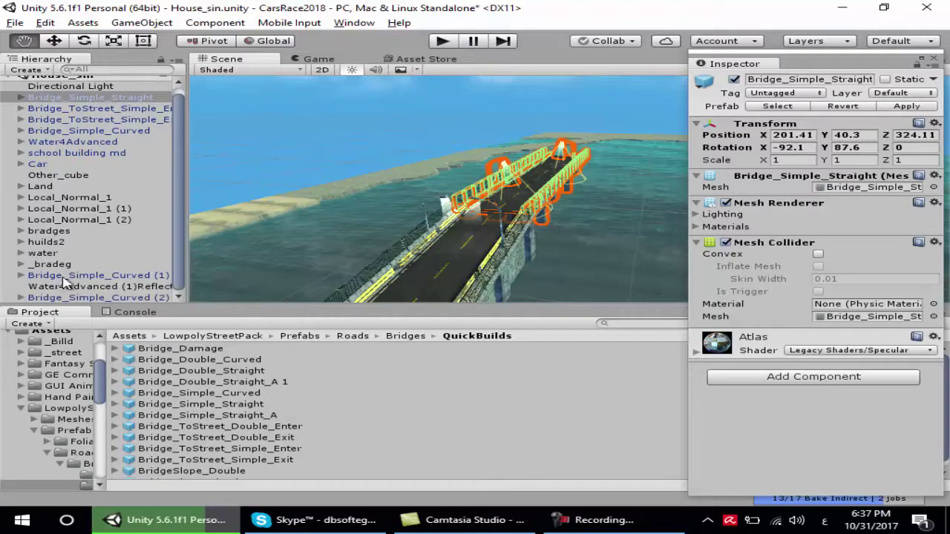
Select the three curved, straight and two street-connector bridge pieces and drag them into _bradeg
{"action": "left_click", "coordinate": [67, 276]}
{"action": "left_click", "coordinate": [63, 299], "text": "ctrl"}
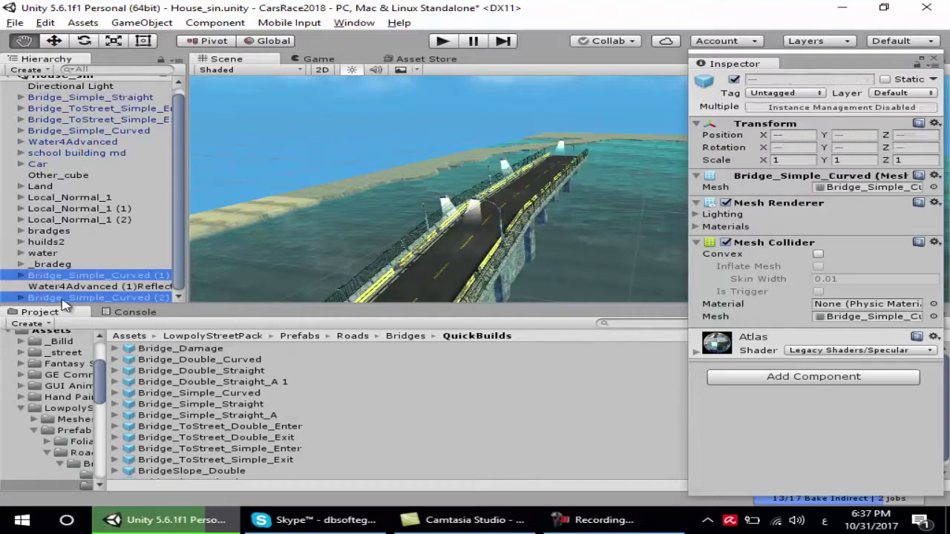
{"action": "left_click", "coordinate": [56, 99], "text": "ctrl"}
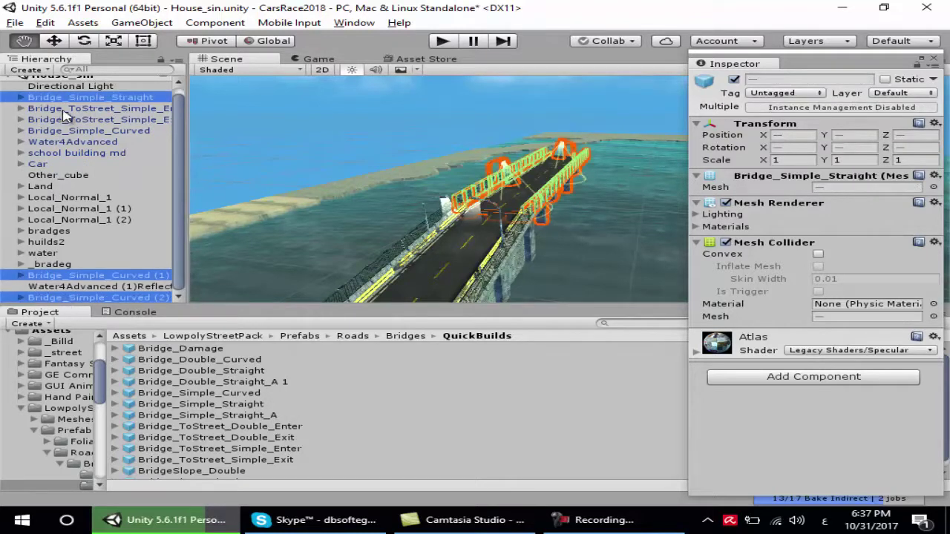
{"action": "left_click", "coordinate": [65, 110], "text": "ctrl"}
{"action": "left_click", "coordinate": [47, 120], "text": "ctrl"}
{"action": "left_click", "coordinate": [48, 132], "text": "ctrl"}
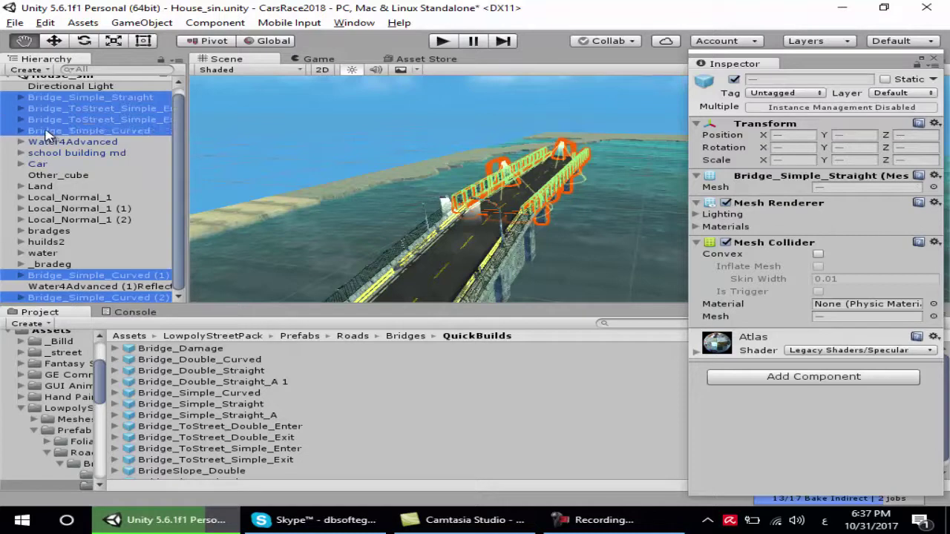
{"action": "left_click_drag", "start_coordinate": [51, 278], "coordinate": [58, 269]}
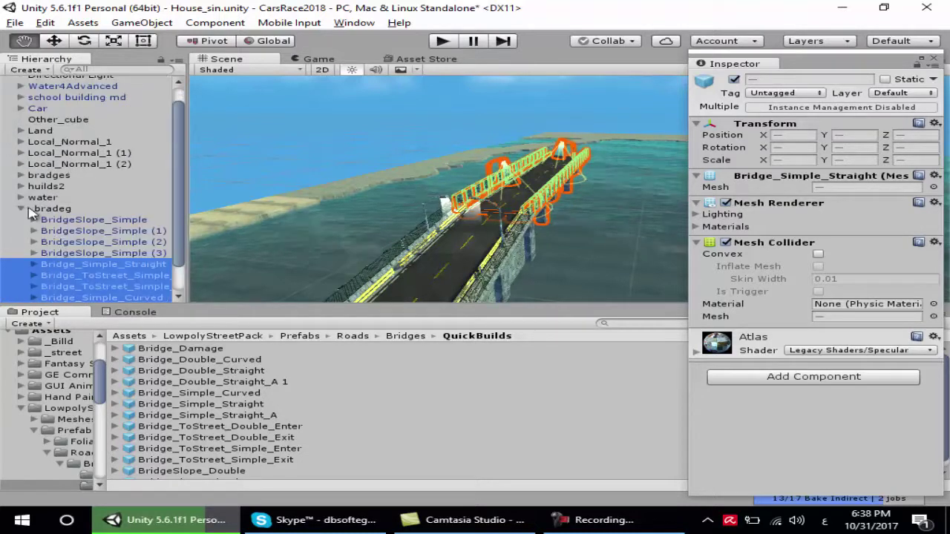
Collapse _bradeg, select the whole group with the Move tool, and slide it along Z
{"action": "left_click", "coordinate": [21, 209]}
{"action": "mouse_move", "coordinate": [230, 171]}
{"action": "left_mouse_down"}
{"action": "mouse_move", "coordinate": [533, 249]}
{"action": "mouse_move", "coordinate": [370, 257]}
{"action": "left_mouse_up"}
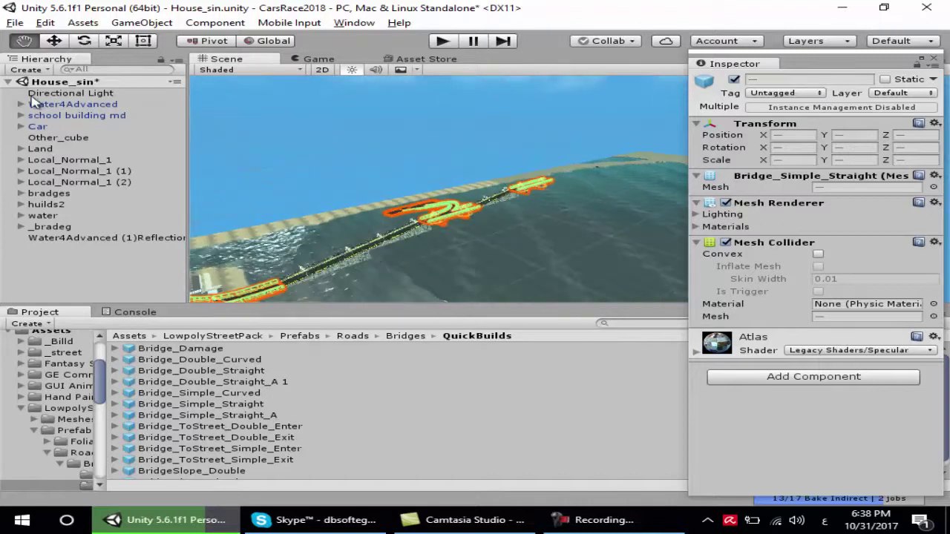
{"action": "left_click", "coordinate": [54, 41]}
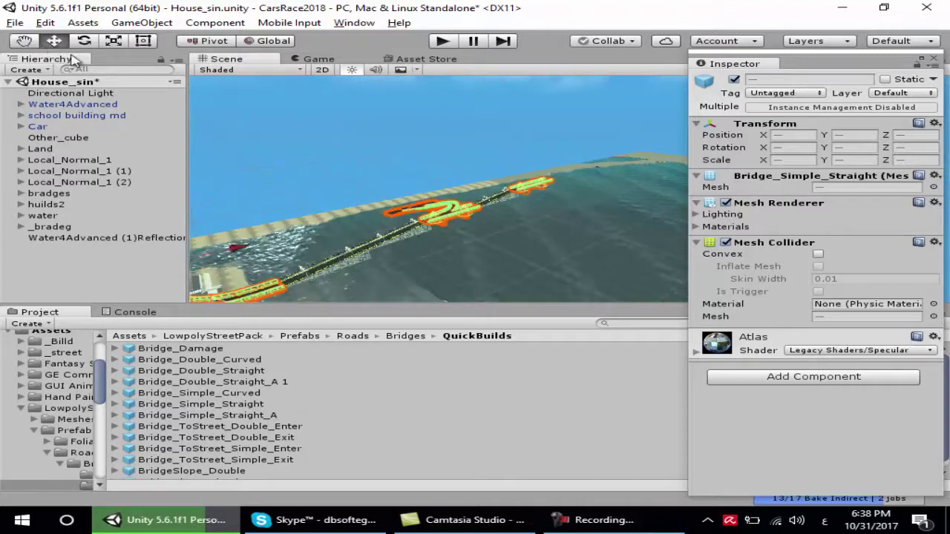
{"action": "left_click", "coordinate": [498, 200]}
{"action": "left_click", "coordinate": [22, 226]}
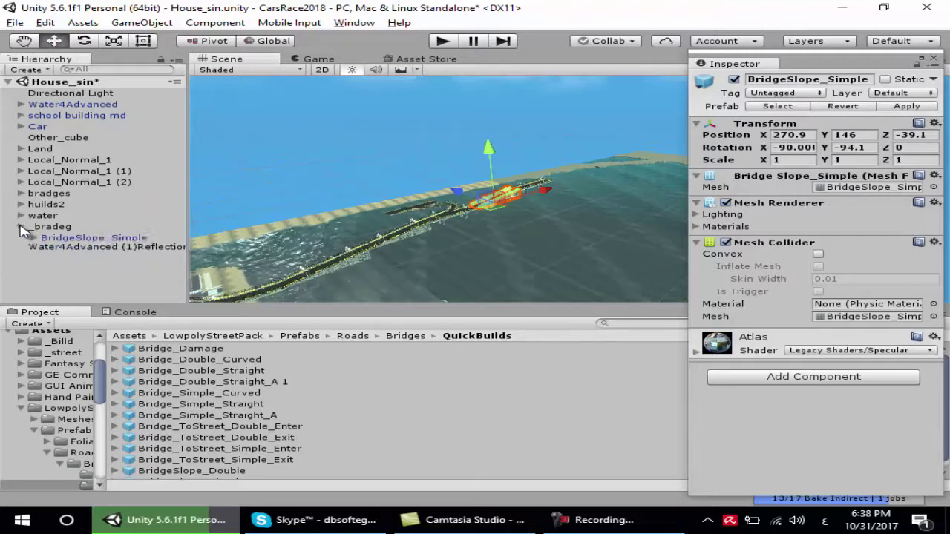
{"action": "left_click", "coordinate": [66, 226]}
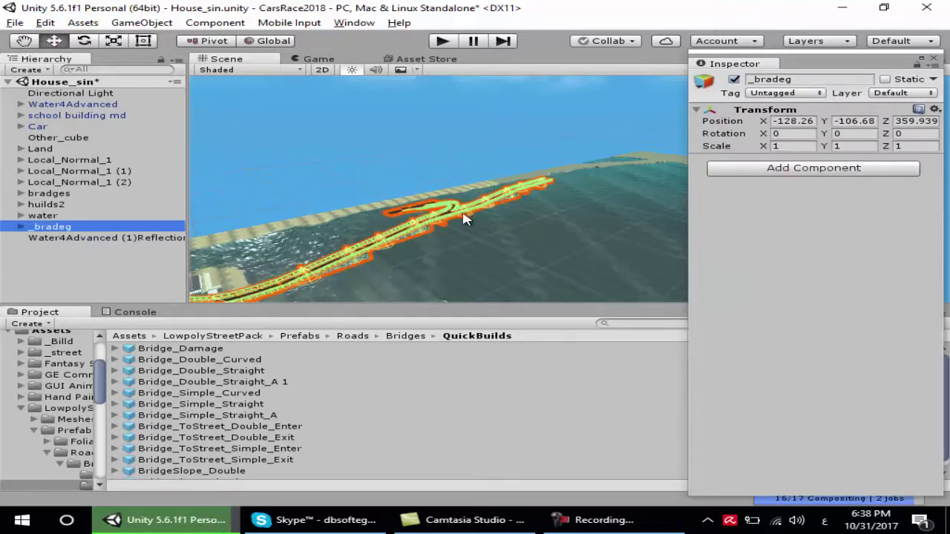
{"action": "scroll", "coordinate": [464, 219], "scroll_direction": "down", "scroll_amount": 2}
{"action": "scroll", "coordinate": [445, 230], "scroll_direction": "down", "scroll_amount": 2}
{"action": "scroll", "coordinate": [416, 250], "scroll_direction": "down", "scroll_amount": 2}
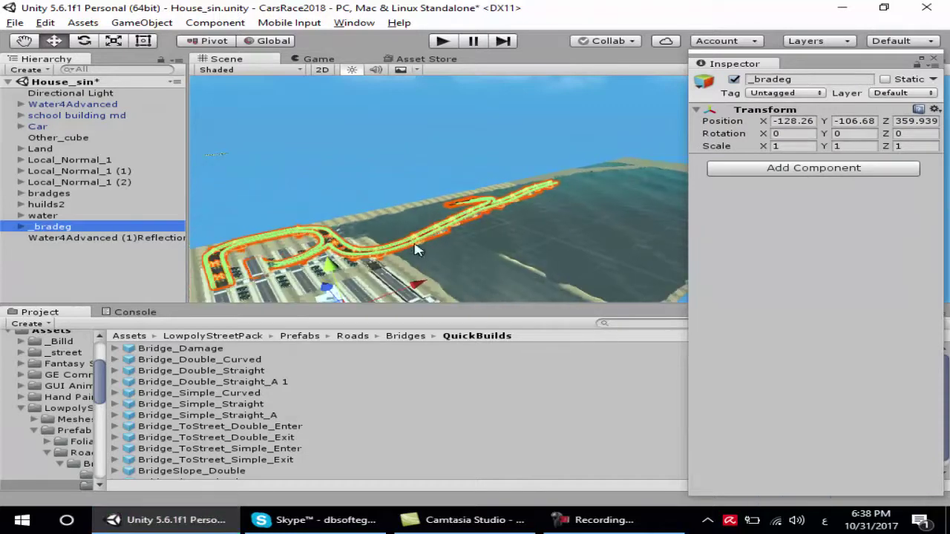
{"action": "scroll", "coordinate": [397, 255], "scroll_direction": "down", "scroll_amount": 2}
{"action": "scroll", "coordinate": [405, 260], "scroll_direction": "down", "scroll_amount": 2}
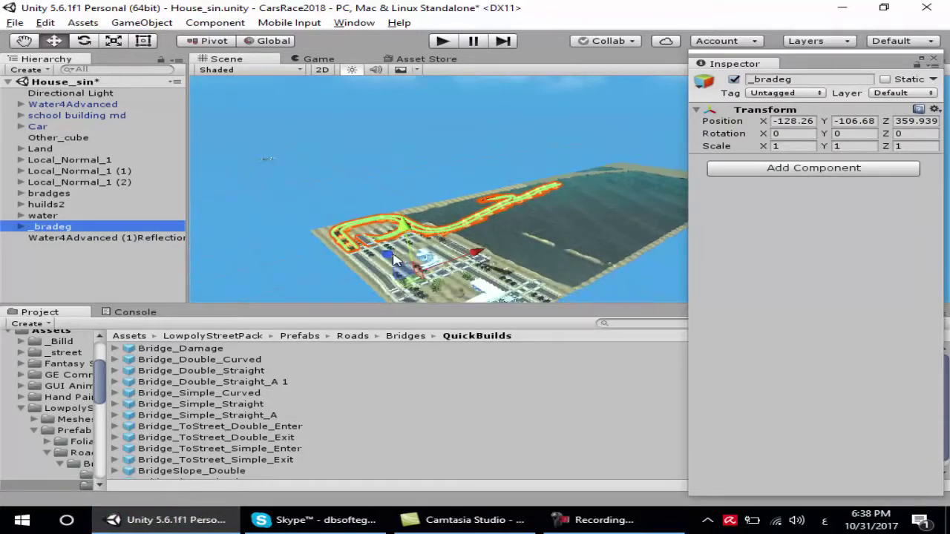
{"action": "left_click_drag", "start_coordinate": [393, 258], "coordinate": [403, 265]}
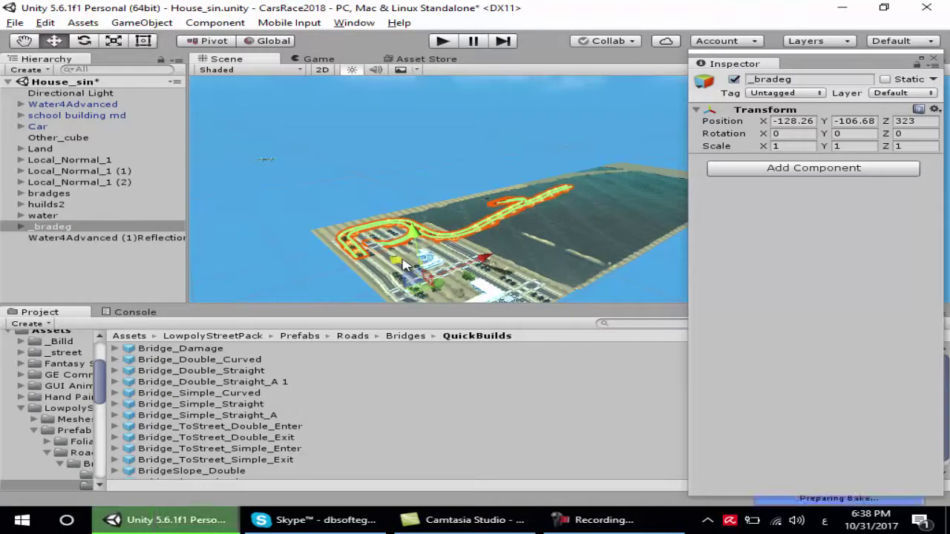
Frame a BridgeSlope_Simple piece to inspect the bridge, then return the Project browser to Assets
{"action": "left_click", "coordinate": [403, 264]}
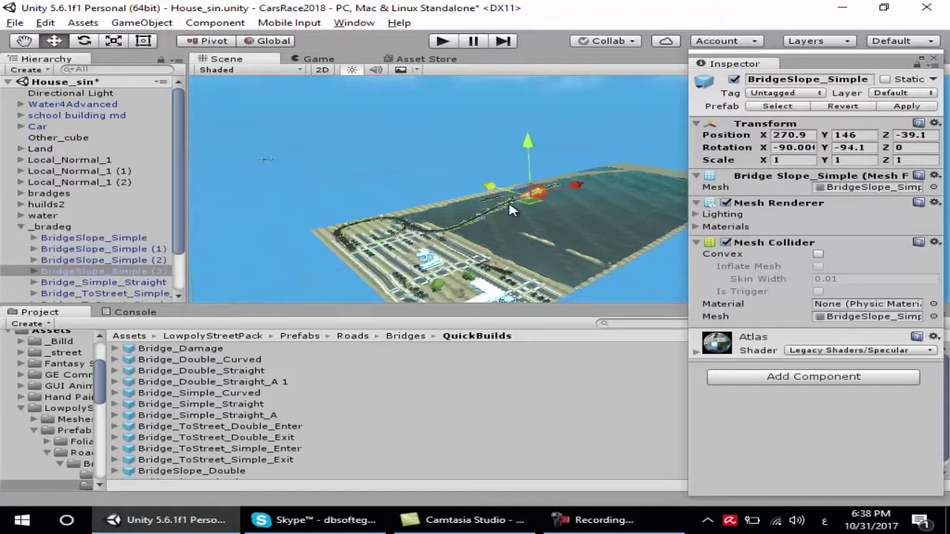
{"action": "key", "text": "f"}
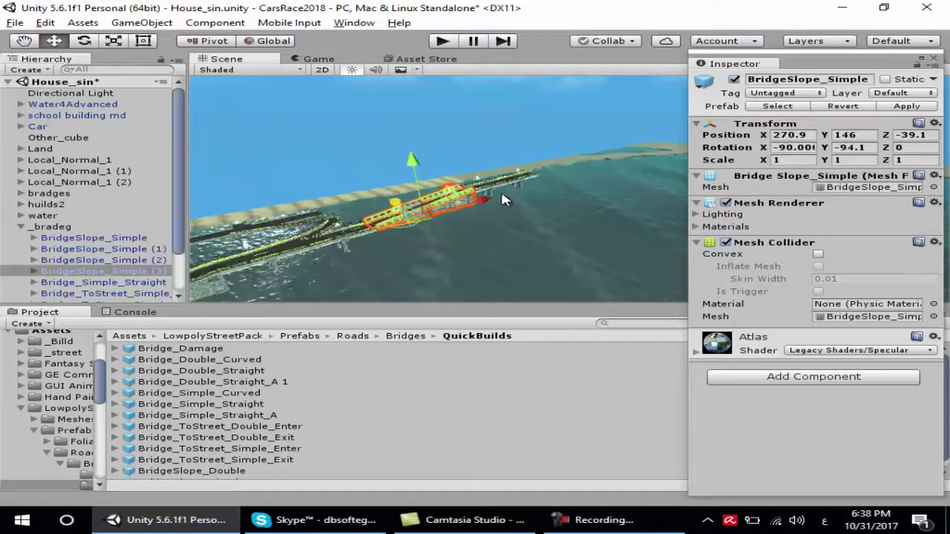
{"action": "left_click_drag", "start_coordinate": [503, 199], "coordinate": [406, 195], "text": "alt"}
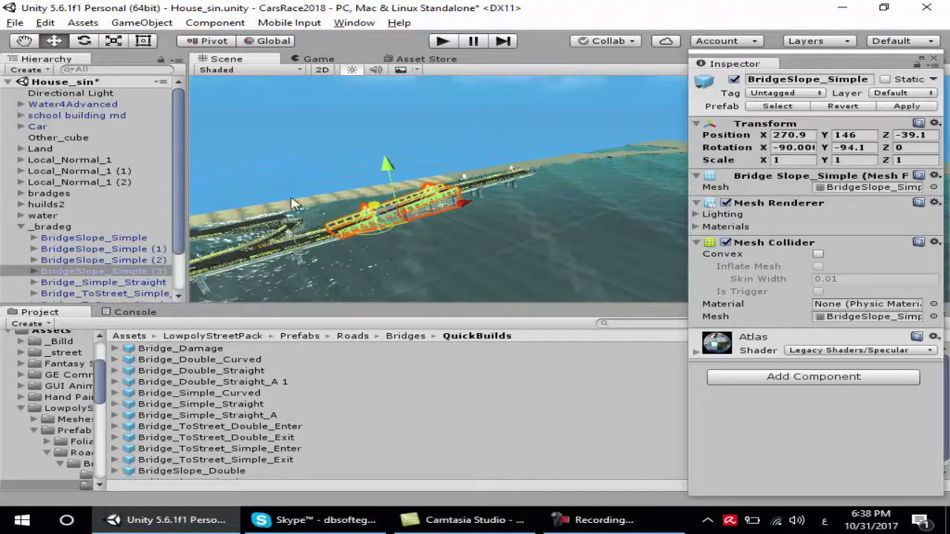
{"action": "left_click_drag", "start_coordinate": [293, 204], "coordinate": [190, 226], "text": "alt"}
{"action": "left_click", "coordinate": [20, 227]}
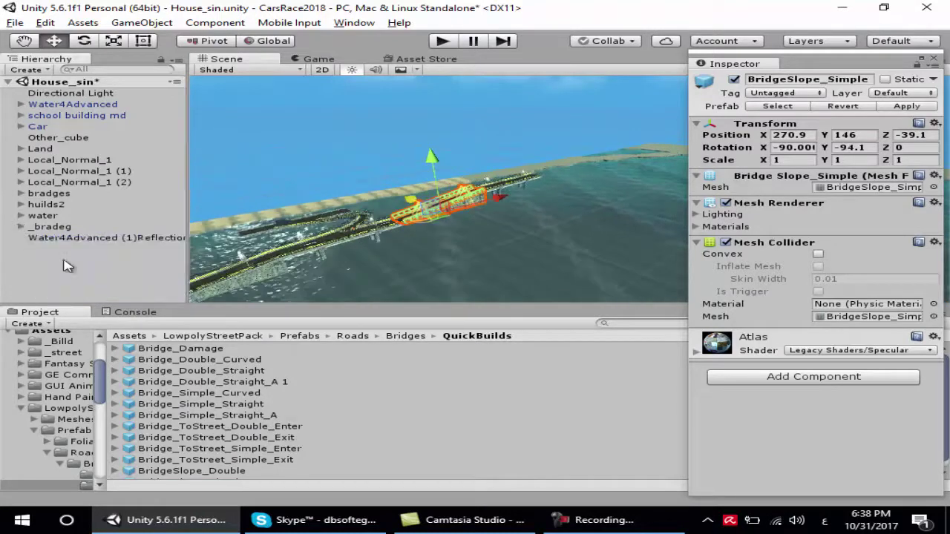
{"action": "left_click", "coordinate": [130, 336]}
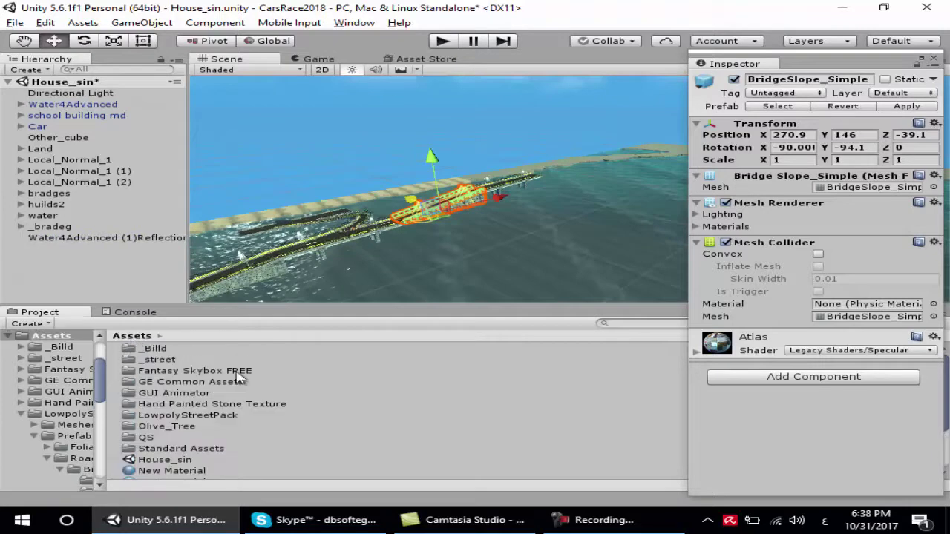
Open the _Billd folder and drag _bradeg into it to create bradeg.prefab
{"action": "double_click", "coordinate": [157, 349]}
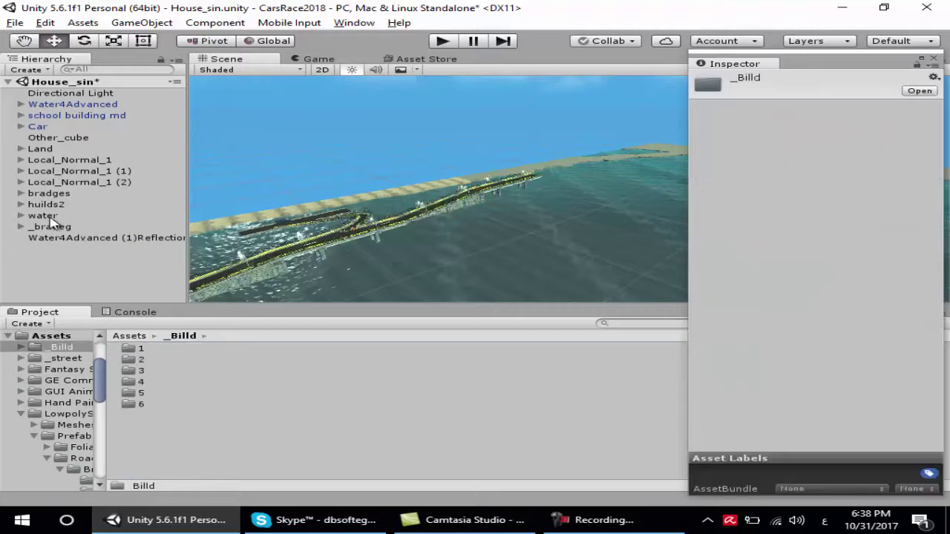
{"action": "mouse_move", "coordinate": [61, 233]}
{"action": "left_mouse_down"}
{"action": "mouse_move", "coordinate": [165, 441]}
{"action": "mouse_move", "coordinate": [168, 434]}
{"action": "left_mouse_up"}
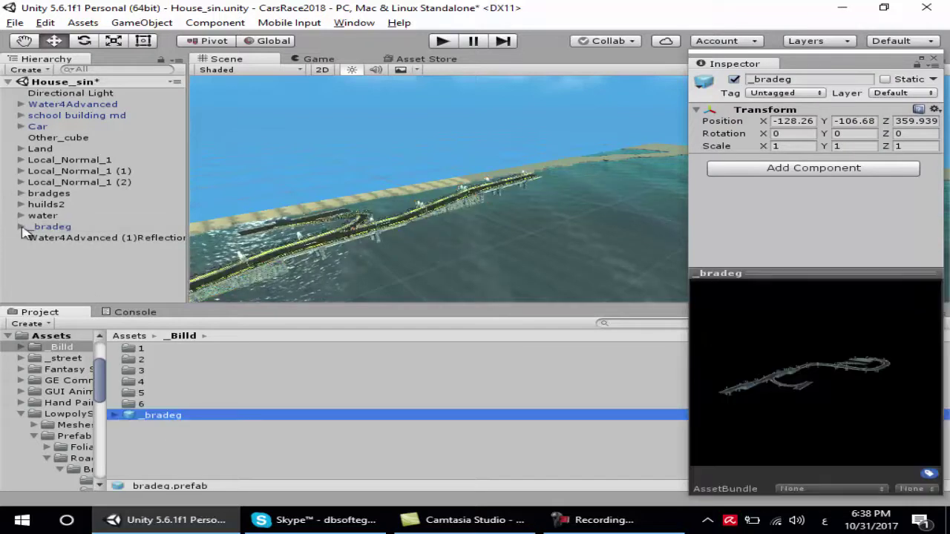
{"action": "scroll", "coordinate": [307, 216], "scroll_direction": "down", "scroll_amount": 2}
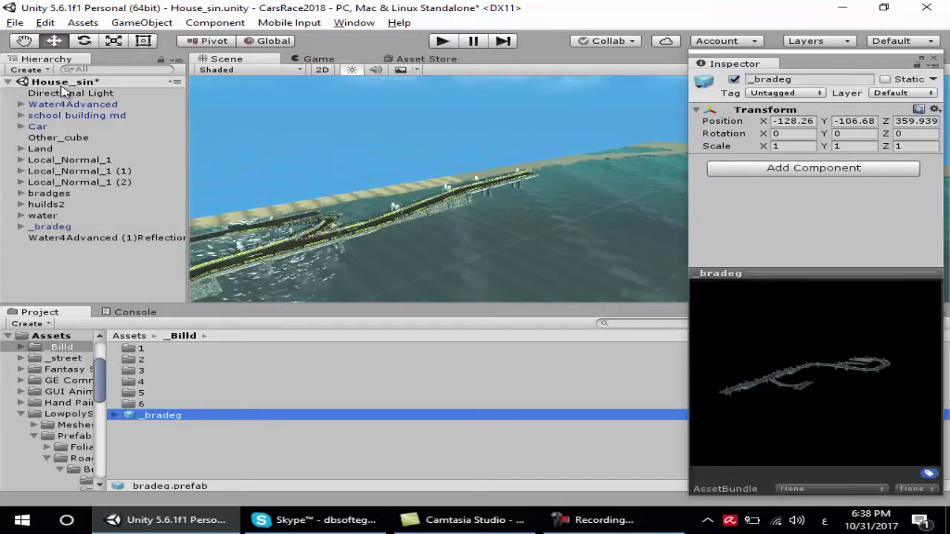
{"action": "left_click", "coordinate": [25, 43]}
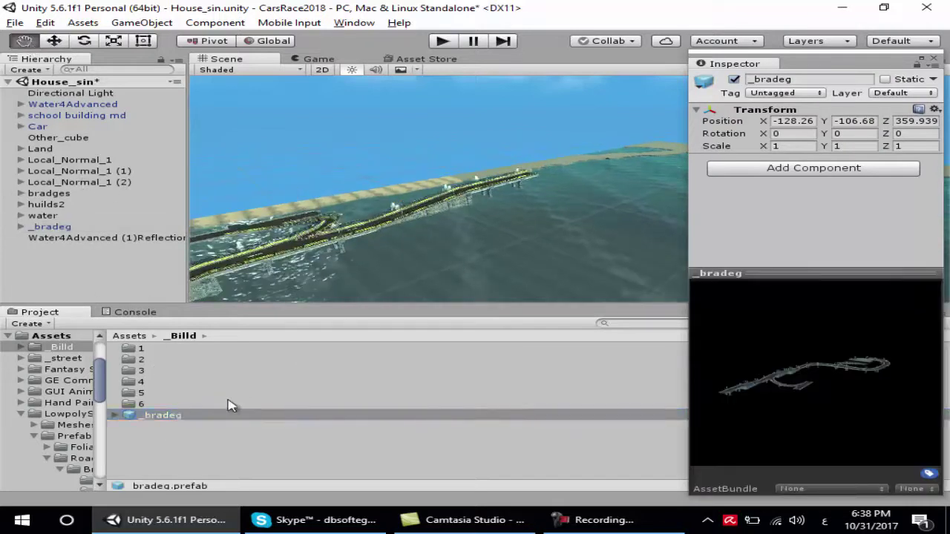
{"action": "mouse_move", "coordinate": [383, 244]}
{"action": "left_mouse_down"}
{"action": "mouse_move", "coordinate": [388, 227]}
{"action": "mouse_move", "coordinate": [388, 267]}
{"action": "mouse_move", "coordinate": [415, 250]}
{"action": "mouse_move", "coordinate": [431, 213]}
{"action": "mouse_move", "coordinate": [447, 207]}
{"action": "left_mouse_up"}
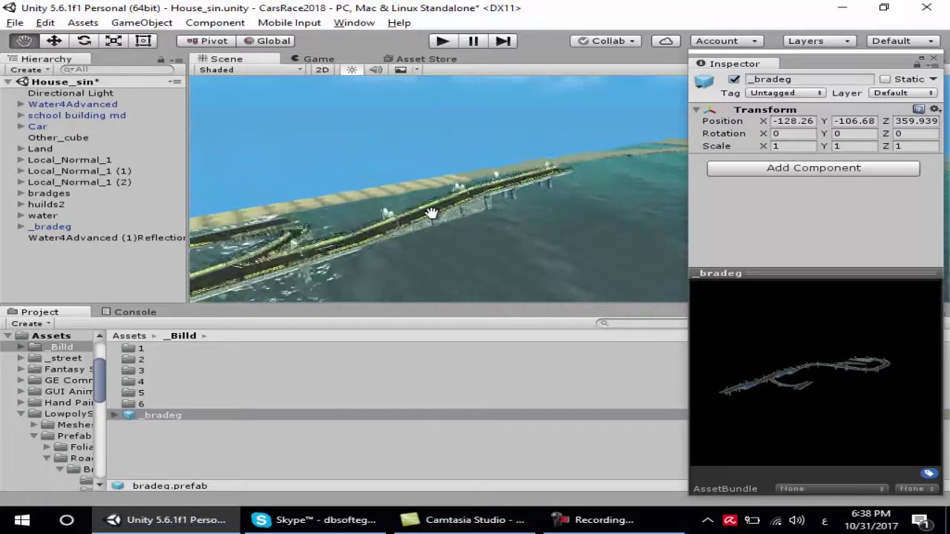
{"action": "scroll", "coordinate": [431, 209], "scroll_direction": "up", "scroll_amount": 2}
{"action": "scroll", "coordinate": [435, 207], "scroll_direction": "up", "scroll_amount": 2}
{"action": "scroll", "coordinate": [435, 205], "scroll_direction": "up", "scroll_amount": 2}
{"action": "scroll", "coordinate": [441, 196], "scroll_direction": "up", "scroll_amount": 2}
Pan and zoom the Scene view from above over the _bradeg bridge and terrain
{"action": "mouse_move", "coordinate": [462, 252]}
{"action": "left_mouse_down"}
{"action": "mouse_move", "coordinate": [360, 282]}
{"action": "mouse_move", "coordinate": [401, 225]}
{"action": "mouse_move", "coordinate": [397, 212]}
{"action": "mouse_move", "coordinate": [451, 212]}
{"action": "mouse_move", "coordinate": [444, 202]}
{"action": "mouse_move", "coordinate": [480, 227]}
{"action": "mouse_move", "coordinate": [418, 236]}
{"action": "mouse_move", "coordinate": [511, 207]}
{"action": "mouse_move", "coordinate": [411, 201]}
{"action": "mouse_move", "coordinate": [442, 223]}
{"action": "mouse_move", "coordinate": [470, 195]}
{"action": "mouse_move", "coordinate": [526, 211]}
{"action": "mouse_move", "coordinate": [450, 221]}
{"action": "left_mouse_up"}
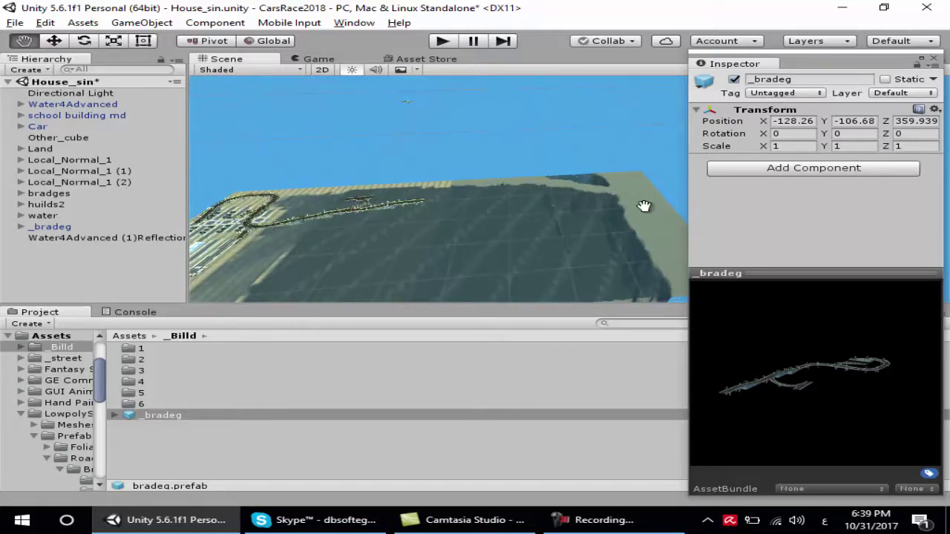
{"action": "left_click_drag", "start_coordinate": [524, 201], "coordinate": [553, 187]}
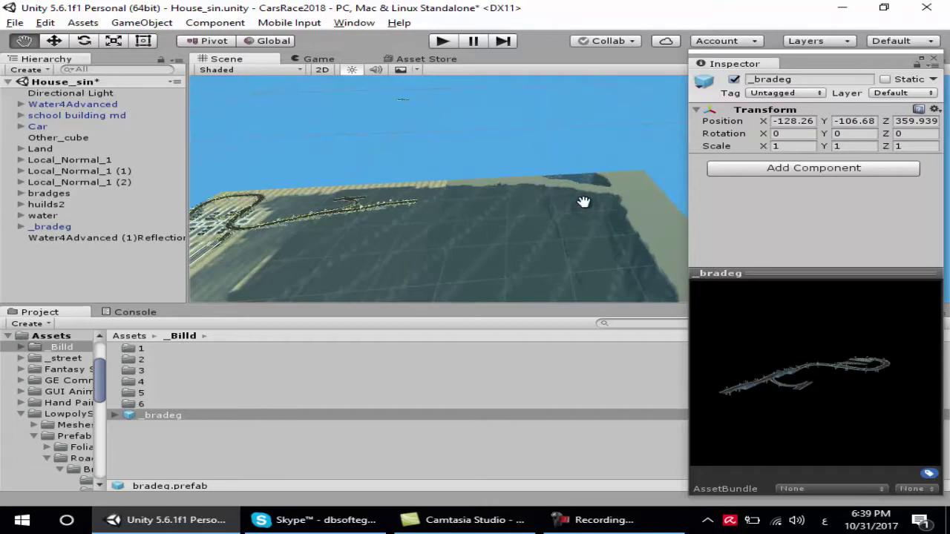
{"action": "mouse_move", "coordinate": [515, 204]}
{"action": "left_mouse_down"}
{"action": "mouse_move", "coordinate": [484, 195]}
{"action": "mouse_move", "coordinate": [351, 229]}
{"action": "mouse_move", "coordinate": [416, 229]}
{"action": "mouse_move", "coordinate": [279, 178]}
{"action": "left_mouse_up"}
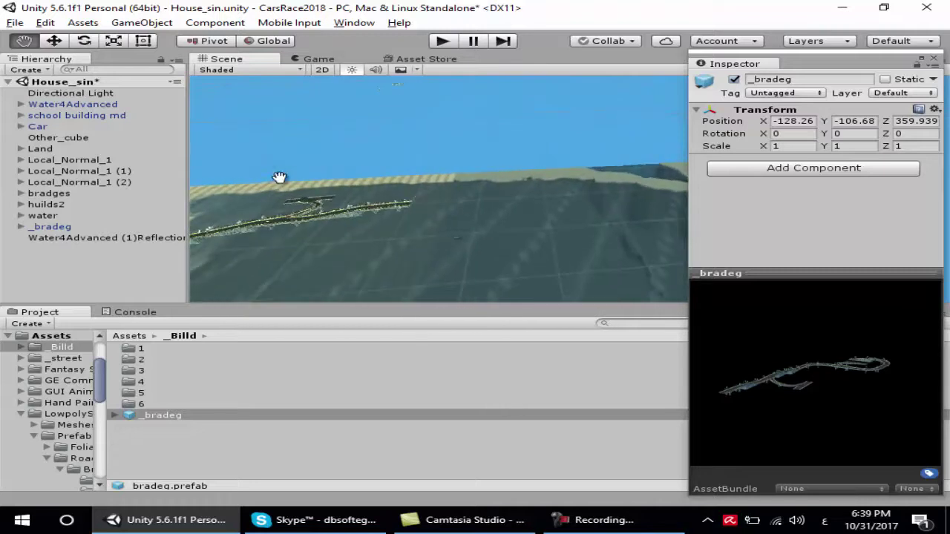
{"action": "mouse_move", "coordinate": [435, 229]}
{"action": "left_mouse_down"}
{"action": "mouse_move", "coordinate": [381, 201]}
{"action": "mouse_move", "coordinate": [352, 210]}
{"action": "mouse_move", "coordinate": [452, 208]}
{"action": "mouse_move", "coordinate": [449, 195]}
{"action": "left_mouse_up"}
{"action": "scroll", "coordinate": [382, 208], "scroll_direction": "up", "scroll_amount": 3}
{"action": "scroll", "coordinate": [424, 195], "scroll_direction": "up", "scroll_amount": 3}
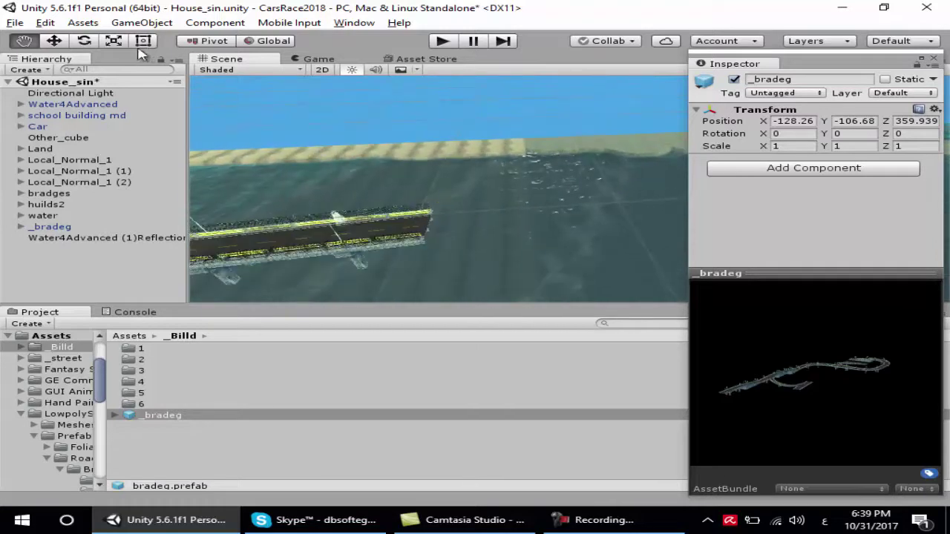
Select a fence piece at the bridge end and shift it slightly along X
{"action": "left_click", "coordinate": [54, 40]}
{"action": "left_click", "coordinate": [405, 234]}
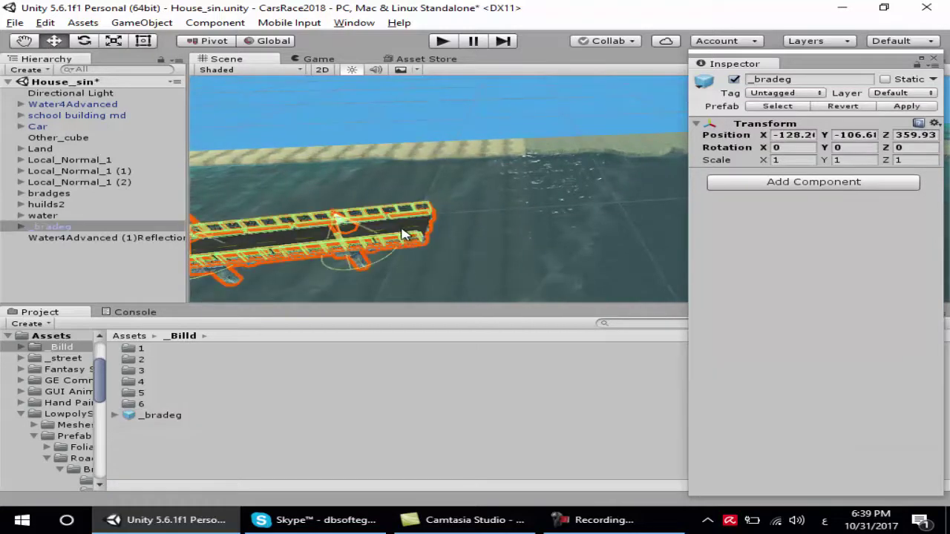
{"action": "left_click_drag", "start_coordinate": [401, 234], "coordinate": [397, 235], "text": "alt"}
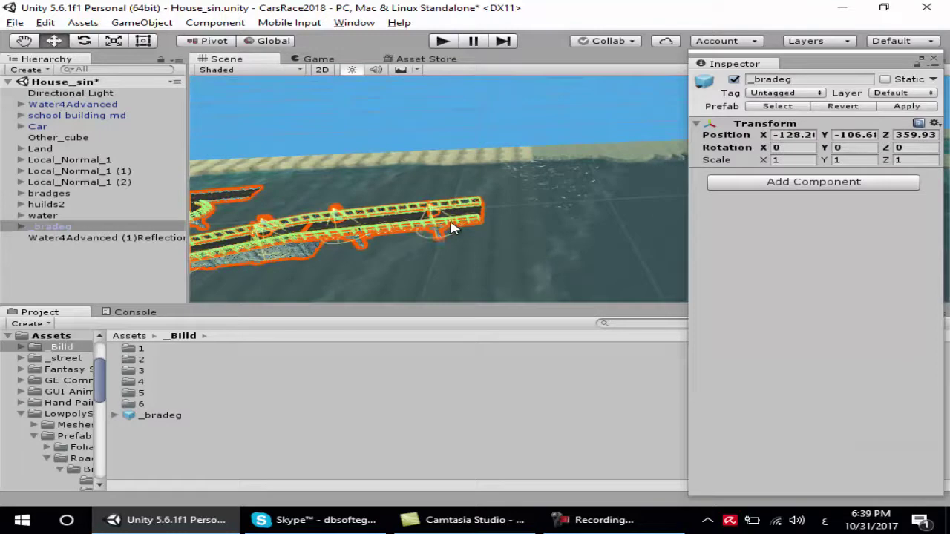
{"action": "left_click", "coordinate": [453, 227]}
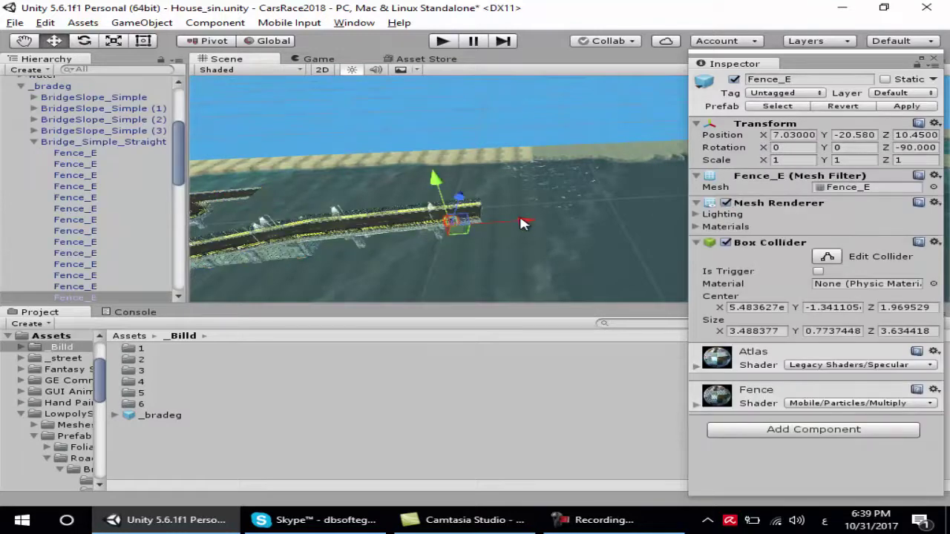
{"action": "left_click_drag", "start_coordinate": [523, 223], "coordinate": [533, 223]}
{"action": "mouse_move", "coordinate": [475, 230]}
{"action": "left_mouse_down"}
{"action": "mouse_move", "coordinate": [461, 228]}
{"action": "mouse_move", "coordinate": [489, 233]}
{"action": "left_mouse_up"}
Select Bridge_Simple_Straight, undo trial Z and height changes, and slide it along X to about 381
{"action": "left_click", "coordinate": [111, 144]}
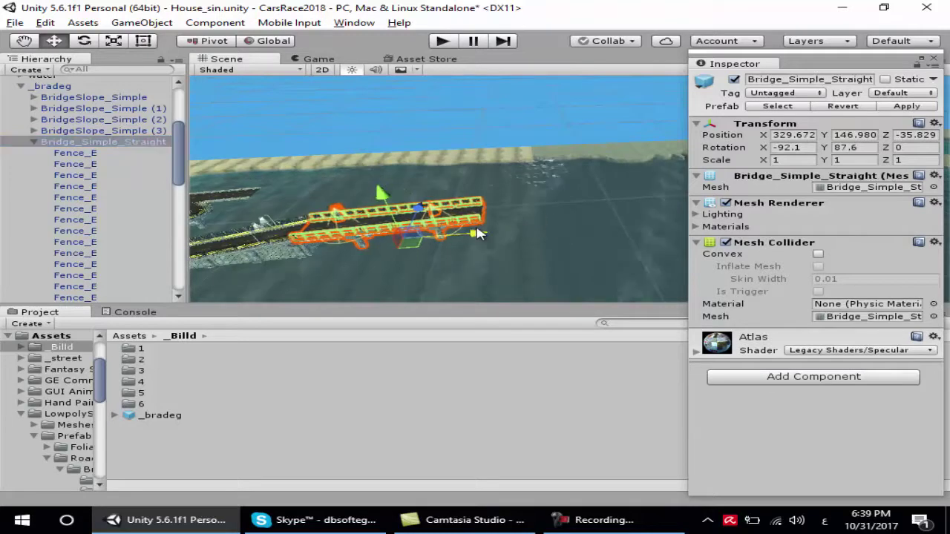
{"action": "key", "text": "ctrl+z"}
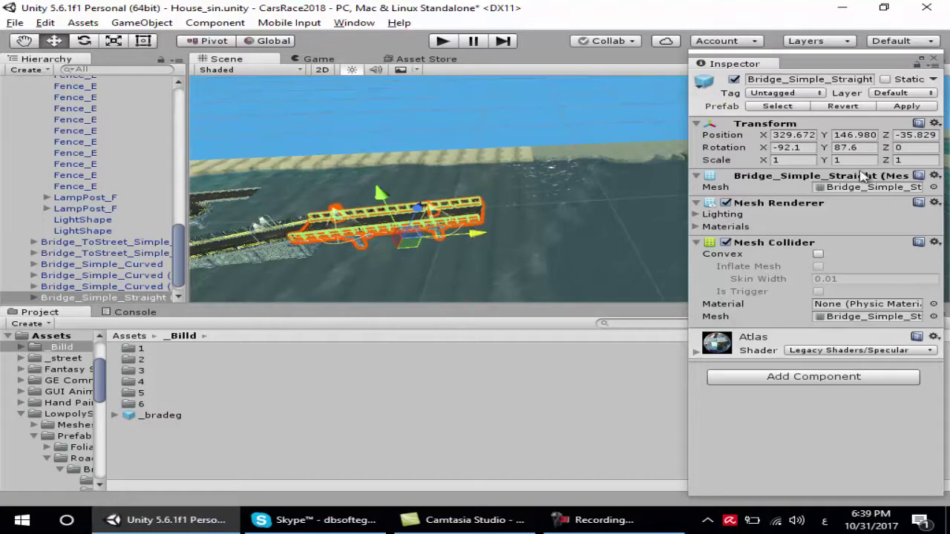
{"action": "left_click_drag", "start_coordinate": [882, 139], "coordinate": [919, 137]}
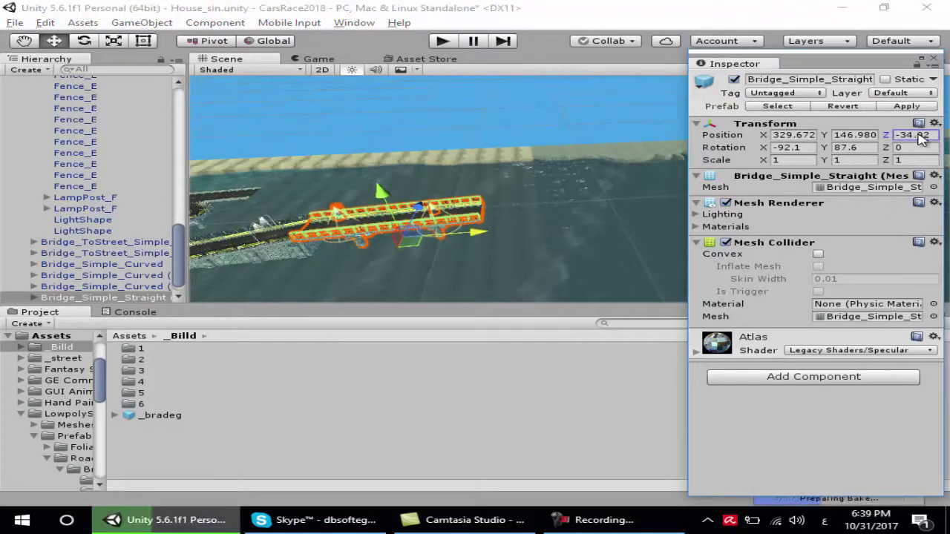
{"action": "key", "text": "ctrl+z"}
{"action": "left_click_drag", "start_coordinate": [823, 134], "coordinate": [846, 134]}
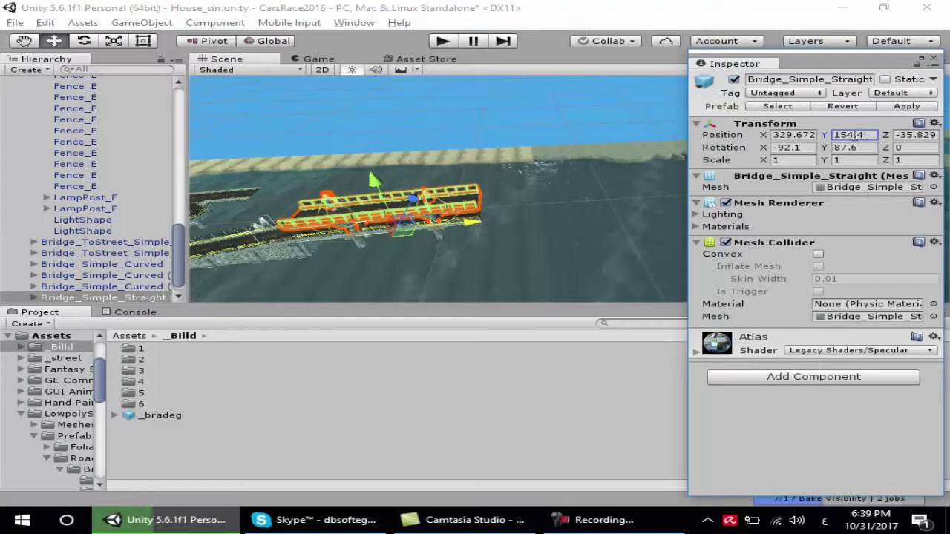
{"action": "key", "text": "ctrl+z"}
{"action": "left_click_drag", "start_coordinate": [766, 138], "coordinate": [920, 141]}
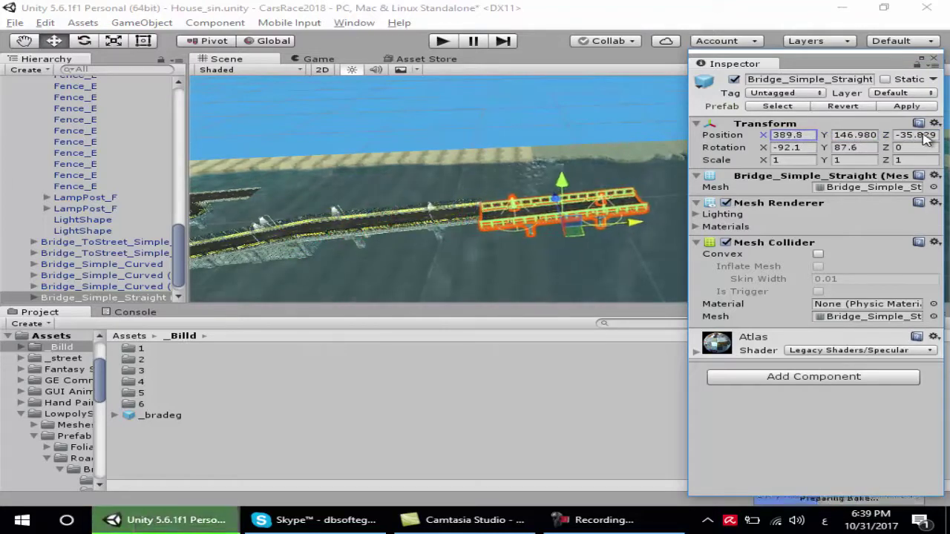
Move Bridge_Simple_Straight to meet the bridge end at 388, 148.9, -34.1, fine-tuning Z
{"action": "scroll", "coordinate": [572, 230], "scroll_direction": "up", "scroll_amount": 2}
{"action": "scroll", "coordinate": [573, 230], "scroll_direction": "up", "scroll_amount": 2}
{"action": "scroll", "coordinate": [573, 229], "scroll_direction": "up", "scroll_amount": 2}
{"action": "left_click_drag", "start_coordinate": [573, 229], "coordinate": [536, 254], "text": "alt"}
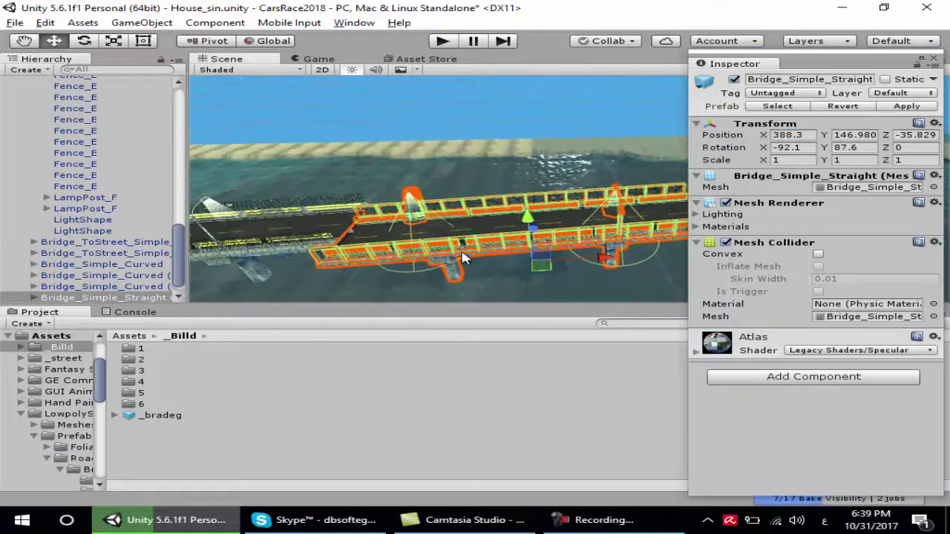
{"action": "left_click_drag", "start_coordinate": [270, 242], "coordinate": [369, 250]}
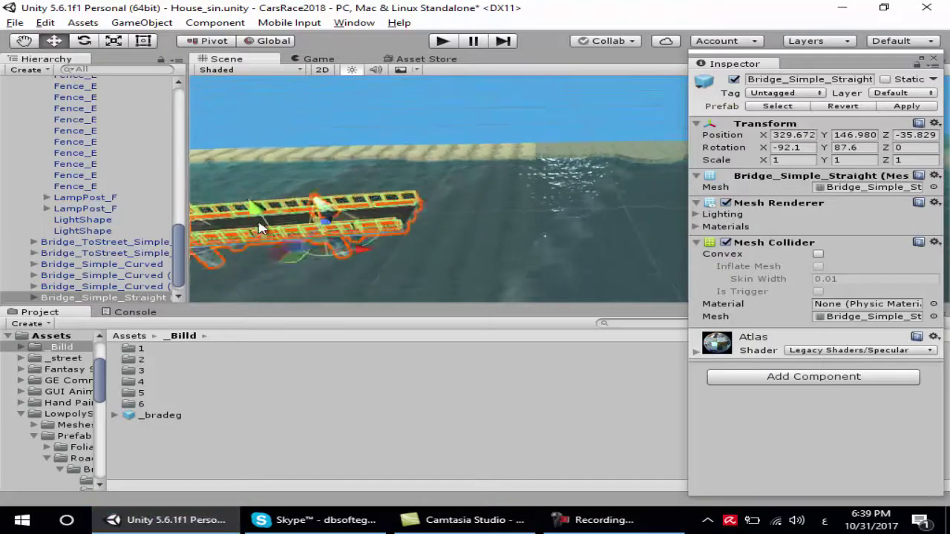
{"action": "mouse_move", "coordinate": [427, 238]}
{"action": "left_mouse_down"}
{"action": "mouse_move", "coordinate": [627, 245]}
{"action": "mouse_move", "coordinate": [433, 326]}
{"action": "left_mouse_up"}
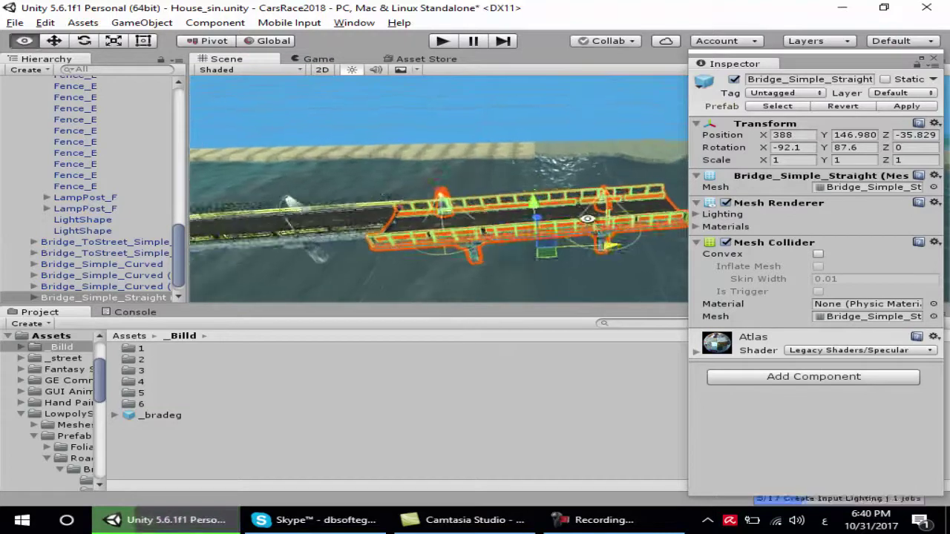
{"action": "left_click_drag", "start_coordinate": [506, 225], "coordinate": [457, 229]}
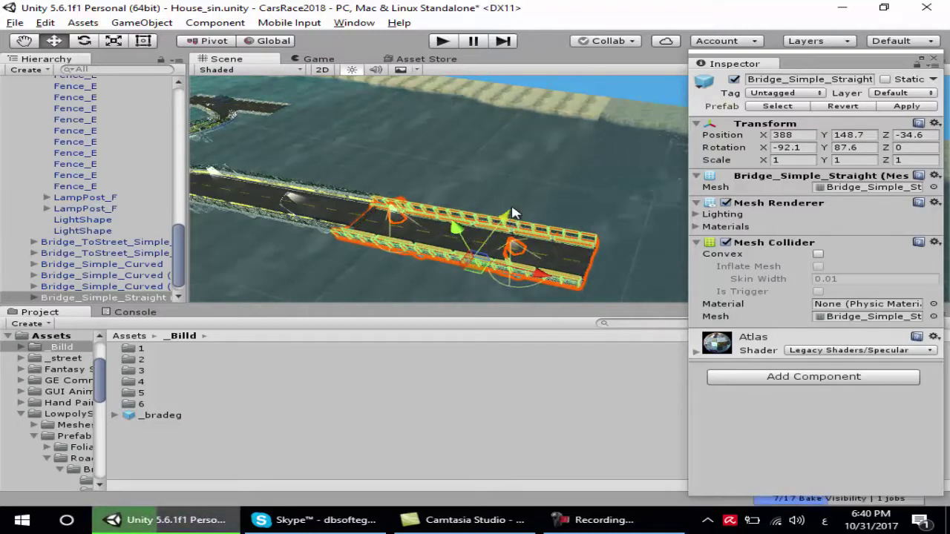
{"action": "mouse_move", "coordinate": [505, 217]}
{"action": "left_mouse_down"}
{"action": "mouse_move", "coordinate": [423, 231]}
{"action": "mouse_move", "coordinate": [519, 203]}
{"action": "left_mouse_up"}
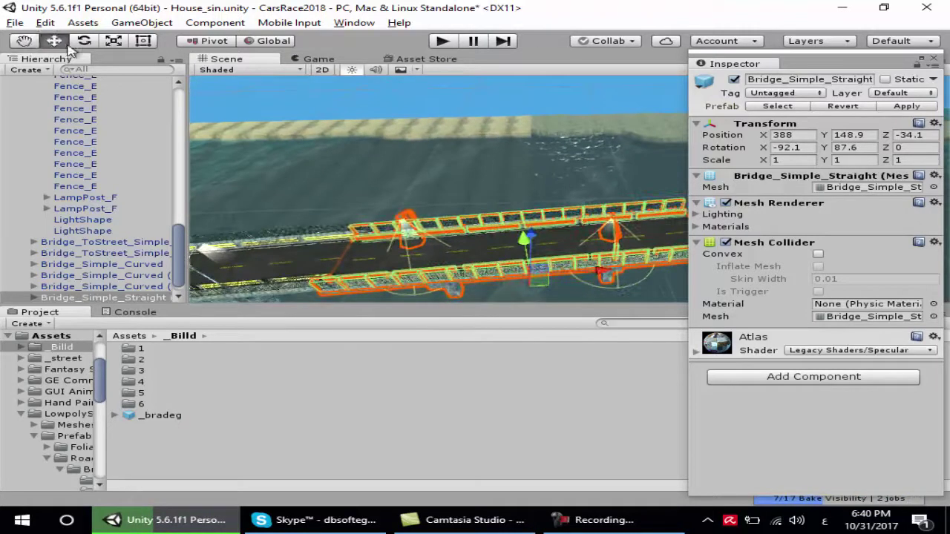
Orbit around the joint to check the seam, then view the full bridge over Water4Advanced
{"action": "mouse_move", "coordinate": [334, 209]}
{"action": "left_mouse_down", "text": "alt"}
{"action": "mouse_move", "coordinate": [375, 210]}
{"action": "mouse_move", "coordinate": [423, 190]}
{"action": "mouse_move", "coordinate": [472, 202]}
{"action": "left_mouse_up", "text": "alt"}
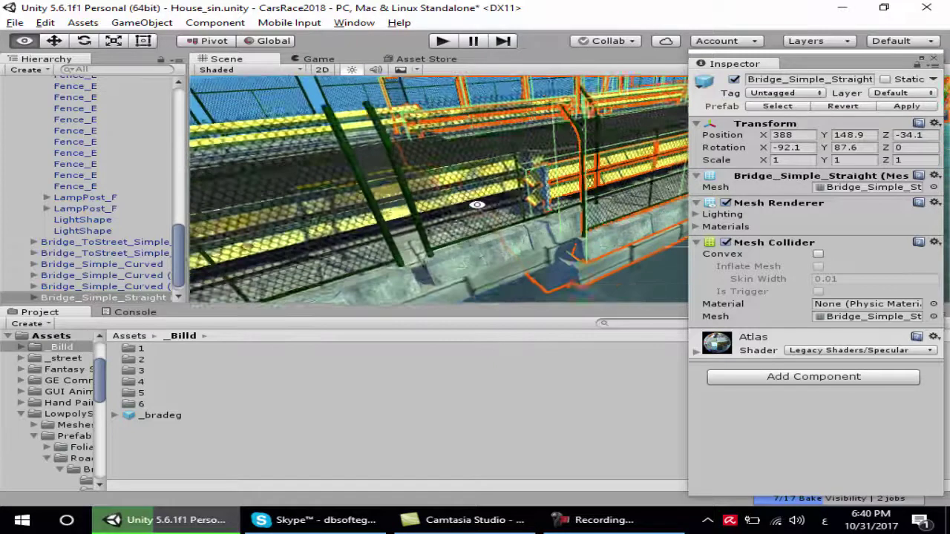
{"action": "mouse_move", "coordinate": [461, 202]}
{"action": "left_mouse_down"}
{"action": "mouse_move", "coordinate": [455, 243]}
{"action": "mouse_move", "coordinate": [506, 232]}
{"action": "mouse_move", "coordinate": [457, 239]}
{"action": "left_mouse_up"}
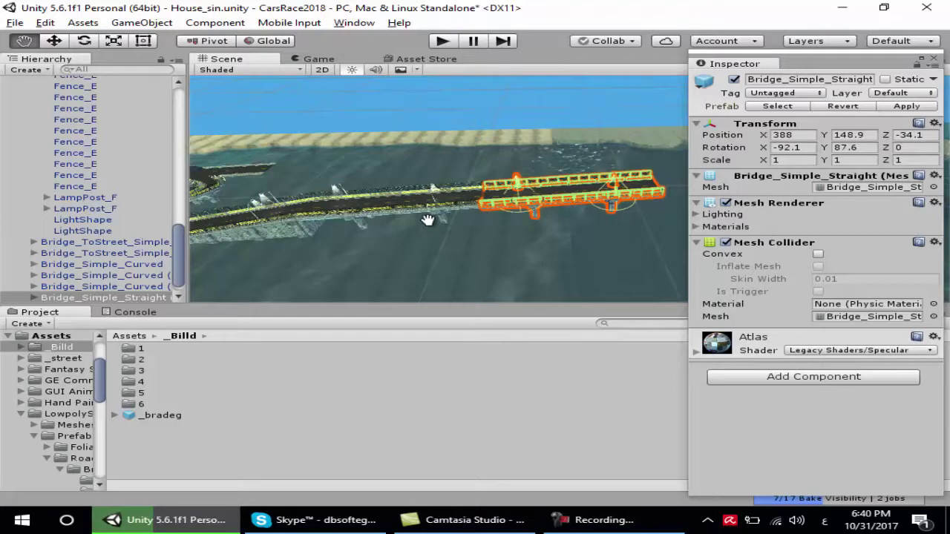
{"action": "left_click_drag", "start_coordinate": [428, 220], "coordinate": [466, 213]}
{"action": "left_click_drag", "start_coordinate": [573, 203], "coordinate": [545, 201]}
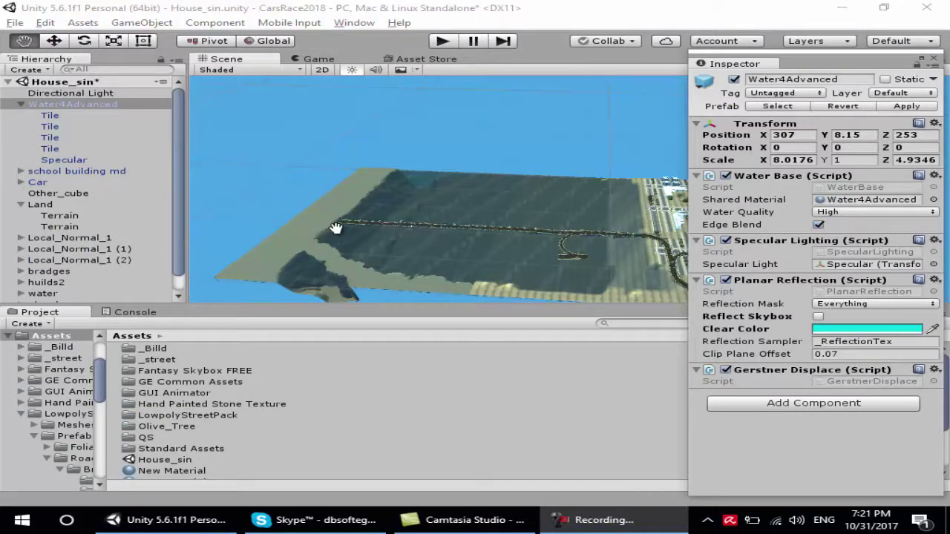
{"action": "mouse_move", "coordinate": [382, 245]}
{"action": "left_mouse_down"}
{"action": "mouse_move", "coordinate": [387, 278]}
{"action": "mouse_move", "coordinate": [445, 265]}
{"action": "mouse_move", "coordinate": [345, 296]}
{"action": "mouse_move", "coordinate": [388, 259]}
{"action": "mouse_move", "coordinate": [300, 257]}
{"action": "mouse_move", "coordinate": [435, 250]}
{"action": "mouse_move", "coordinate": [384, 250]}
{"action": "mouse_move", "coordinate": [620, 276]}
{"action": "left_mouse_up"}
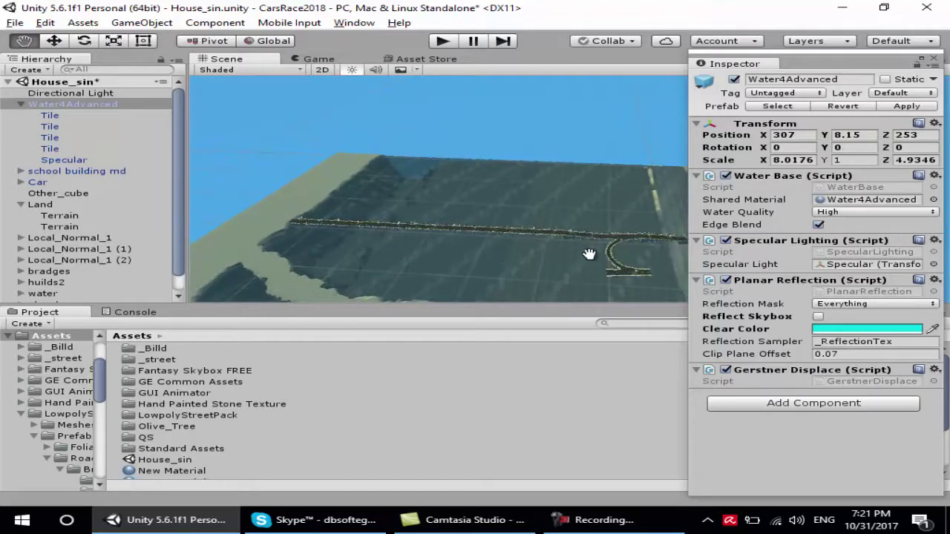
{"action": "right_click_drag", "start_coordinate": [524, 244], "coordinate": [630, 272]}
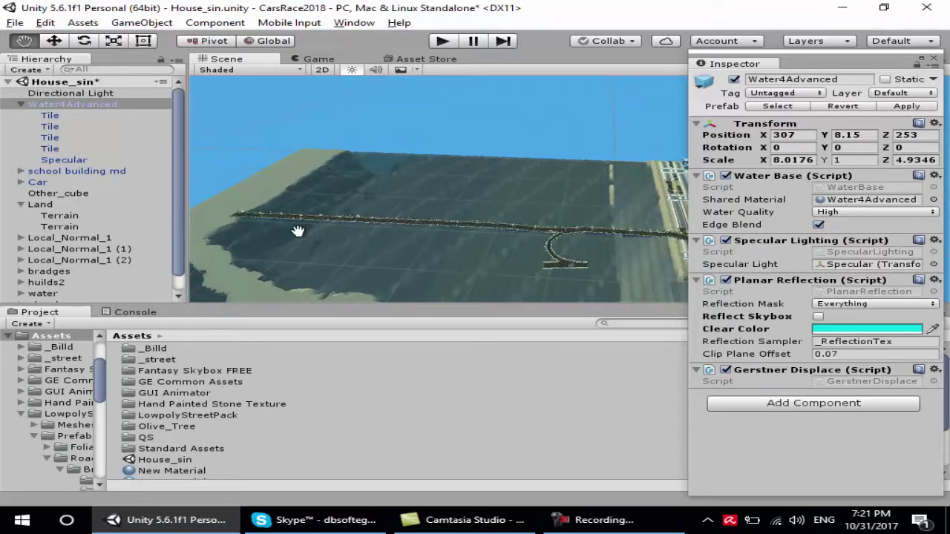
{"action": "left_click_drag", "start_coordinate": [312, 239], "coordinate": [398, 241]}
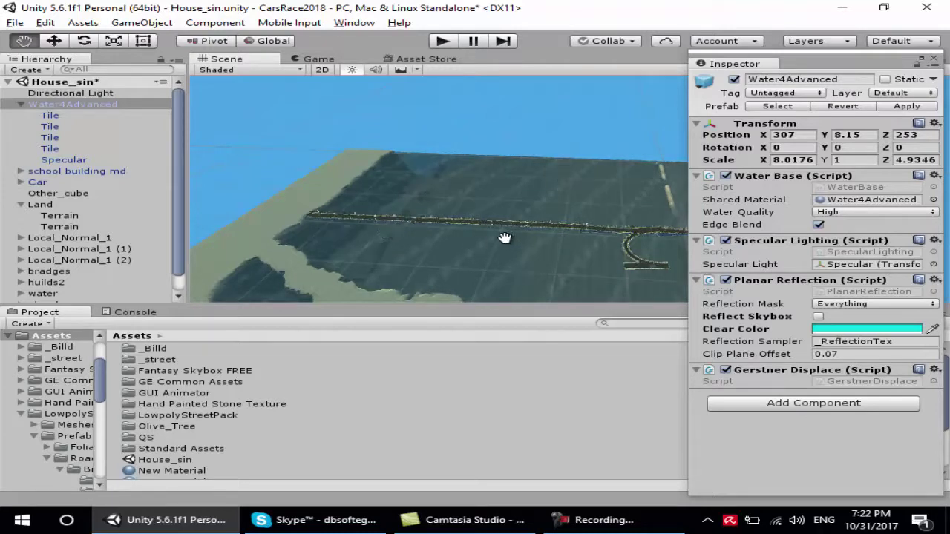
{"action": "scroll", "coordinate": [496, 237], "scroll_direction": "down", "scroll_amount": 1}
{"action": "scroll", "coordinate": [492, 238], "scroll_direction": "down", "scroll_amount": 1}
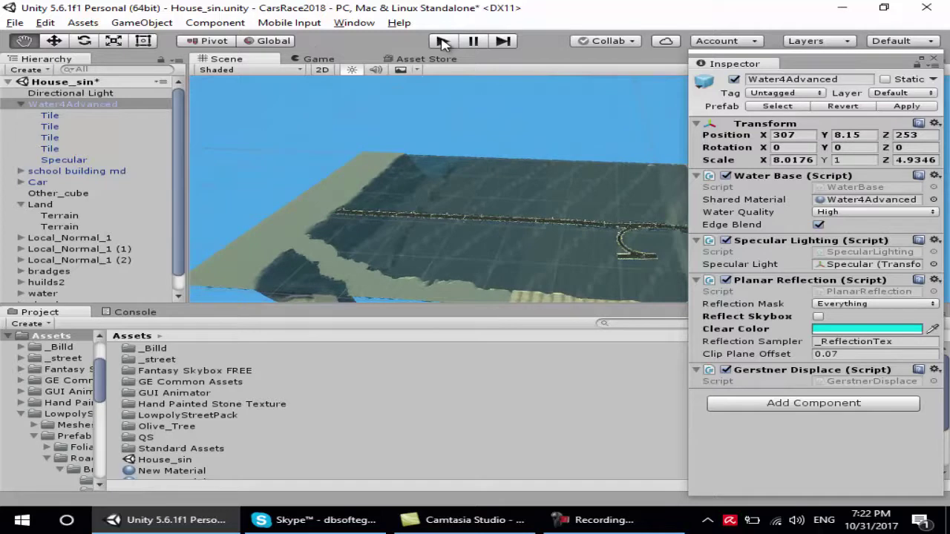
Run Play mode, dock the Game view left of the Scene view, and pan across the water
{"action": "left_click", "coordinate": [442, 41]}
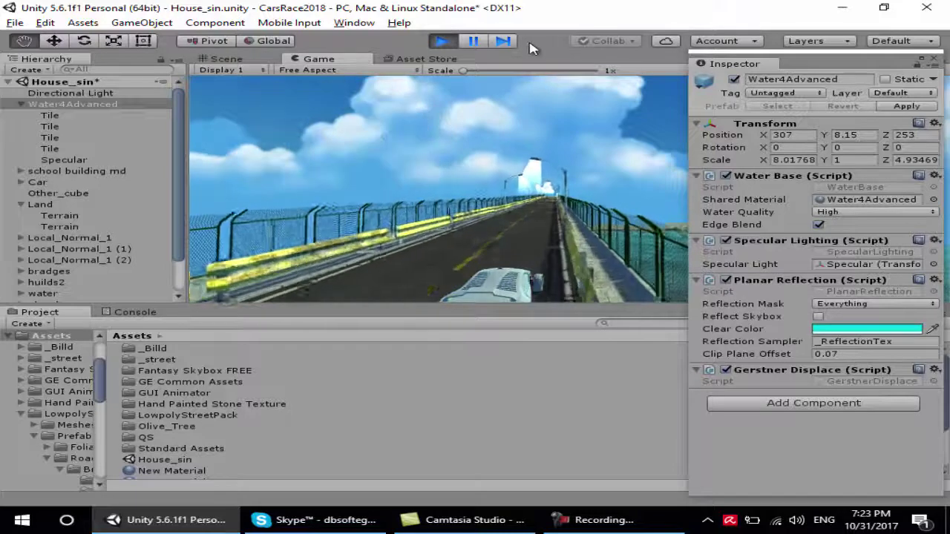
{"action": "left_click_drag", "start_coordinate": [327, 58], "coordinate": [135, 72]}
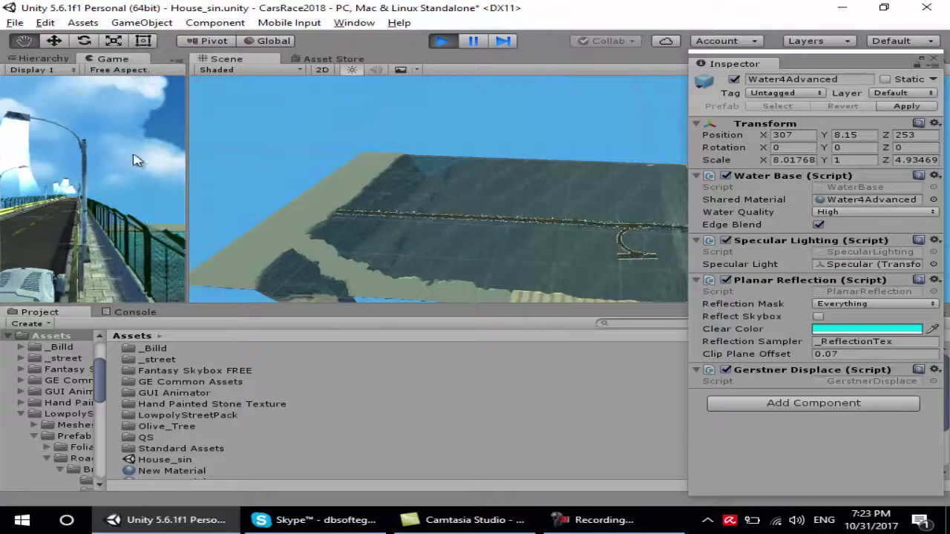
{"action": "right_click_drag", "start_coordinate": [314, 140], "coordinate": [186, 140]}
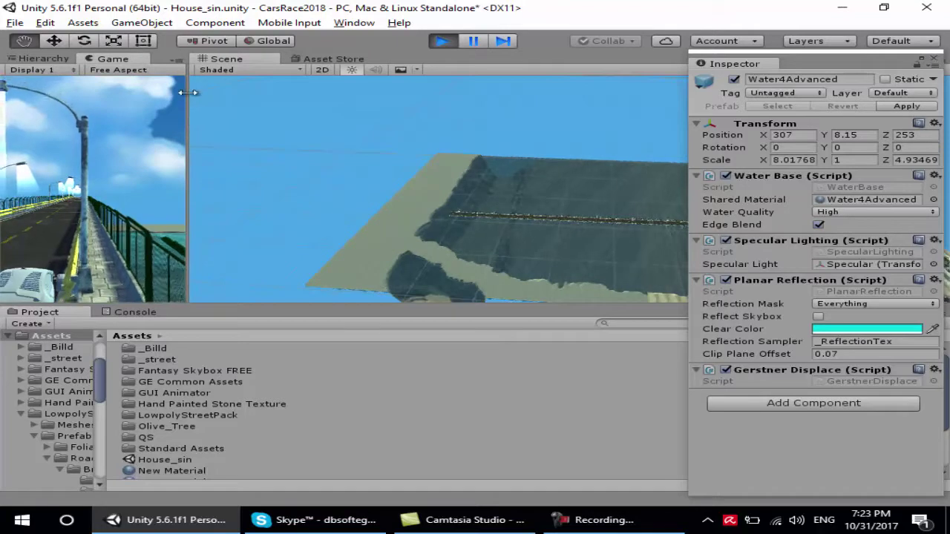
{"action": "left_click_drag", "start_coordinate": [192, 91], "coordinate": [294, 92]}
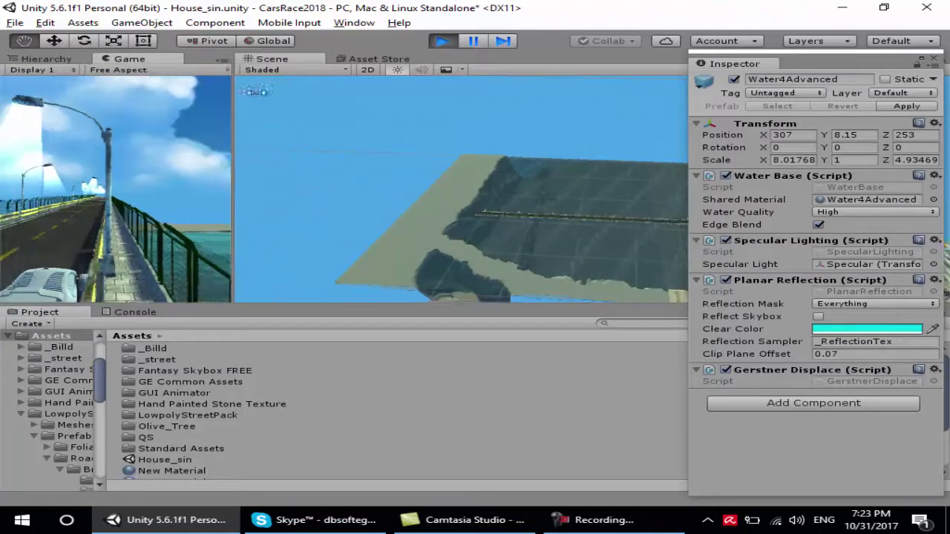
{"action": "mouse_move", "coordinate": [443, 159]}
{"action": "left_mouse_down"}
{"action": "mouse_move", "coordinate": [534, 190]}
{"action": "mouse_move", "coordinate": [545, 219]}
{"action": "mouse_move", "coordinate": [451, 210]}
{"action": "left_mouse_up"}
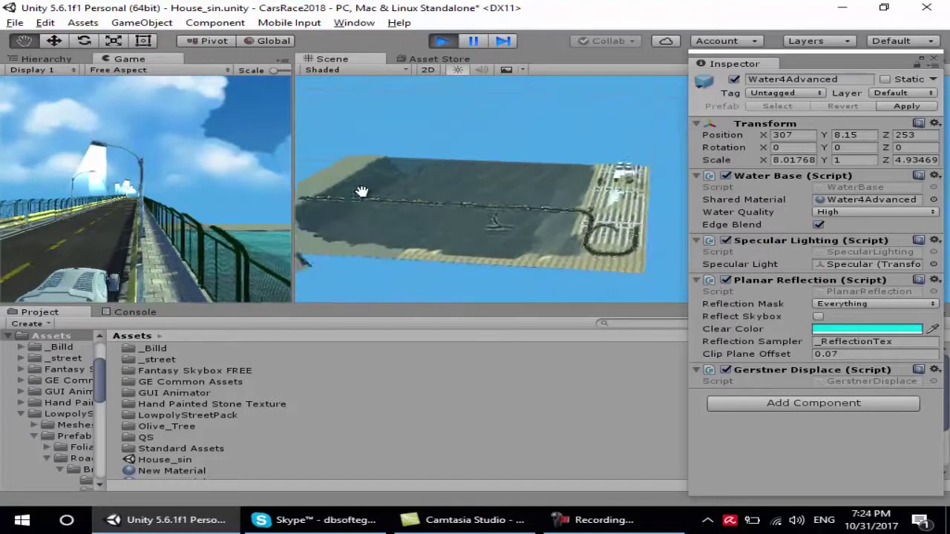
{"action": "scroll", "coordinate": [450, 212], "scroll_direction": "up", "scroll_amount": 4}
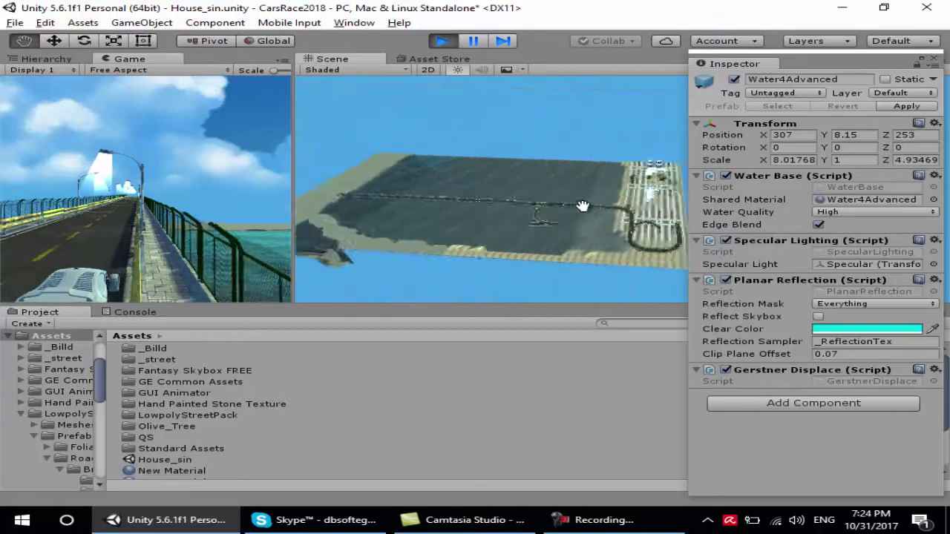
{"action": "mouse_move", "coordinate": [449, 214]}
{"action": "left_mouse_down"}
{"action": "mouse_move", "coordinate": [466, 211]}
{"action": "mouse_move", "coordinate": [435, 209]}
{"action": "mouse_move", "coordinate": [537, 216]}
{"action": "mouse_move", "coordinate": [455, 233]}
{"action": "mouse_move", "coordinate": [568, 236]}
{"action": "mouse_move", "coordinate": [558, 229]}
{"action": "mouse_move", "coordinate": [510, 251]}
{"action": "mouse_move", "coordinate": [590, 197]}
{"action": "mouse_move", "coordinate": [534, 230]}
{"action": "mouse_move", "coordinate": [569, 214]}
{"action": "left_mouse_up"}
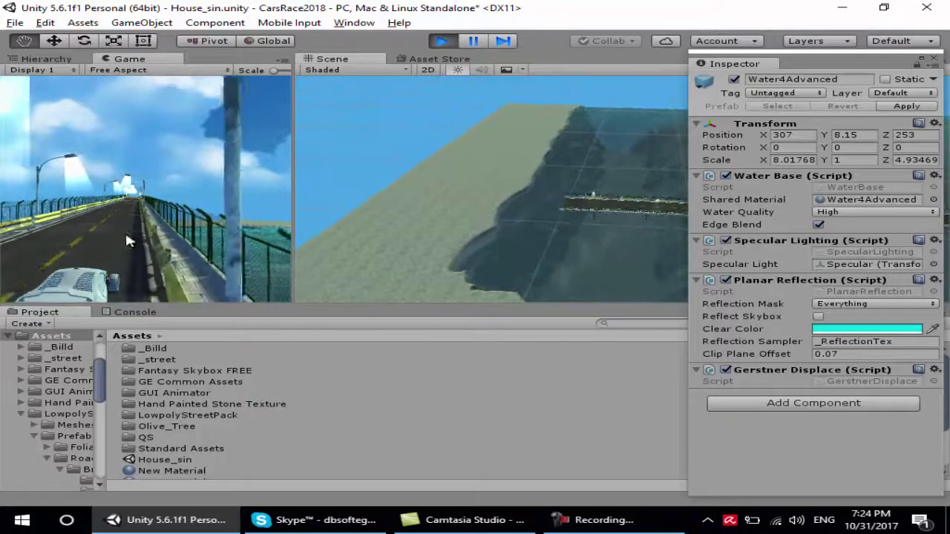
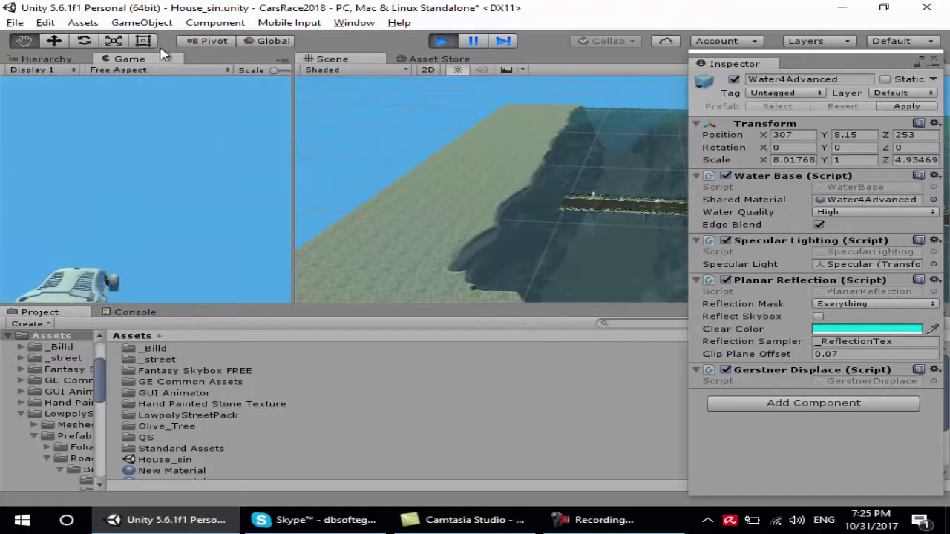
Stop the Play-mode test of the House_sin race scene
{"action": "left_click", "coordinate": [442, 42]}
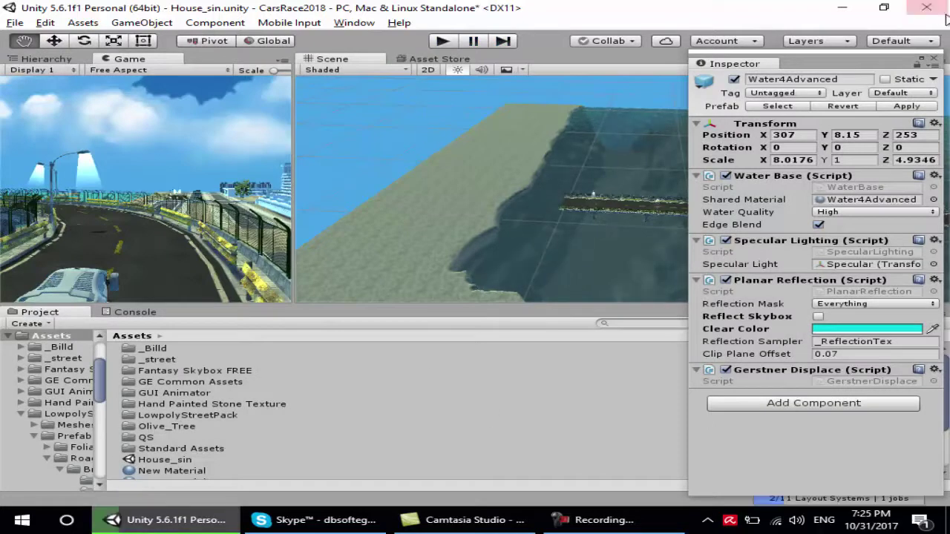
Browse from This PC to D:\imaged fbx\اخرى\Area730 in File Explorer
{"action": "left_click", "coordinate": [845, 9]}
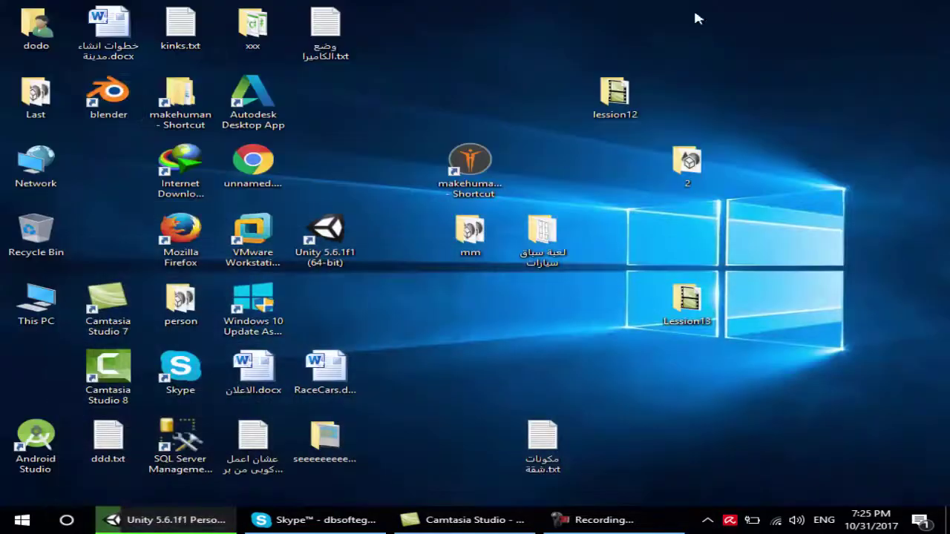
{"action": "double_click", "coordinate": [46, 291]}
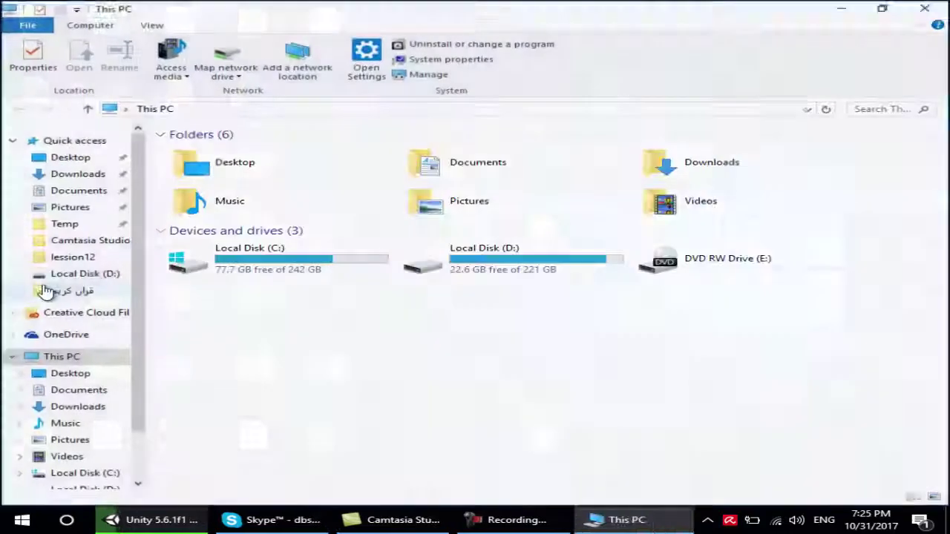
{"action": "double_click", "coordinate": [478, 258]}
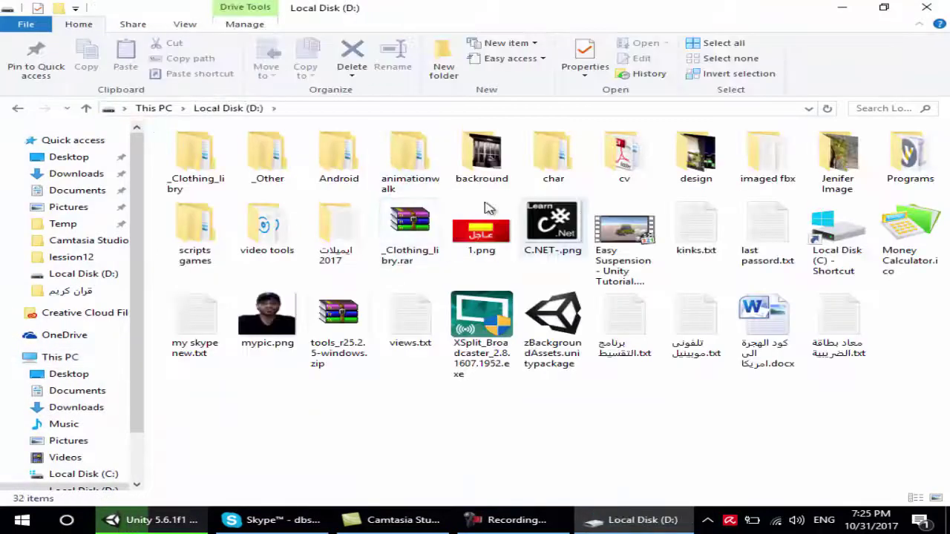
{"action": "double_click", "coordinate": [754, 174]}
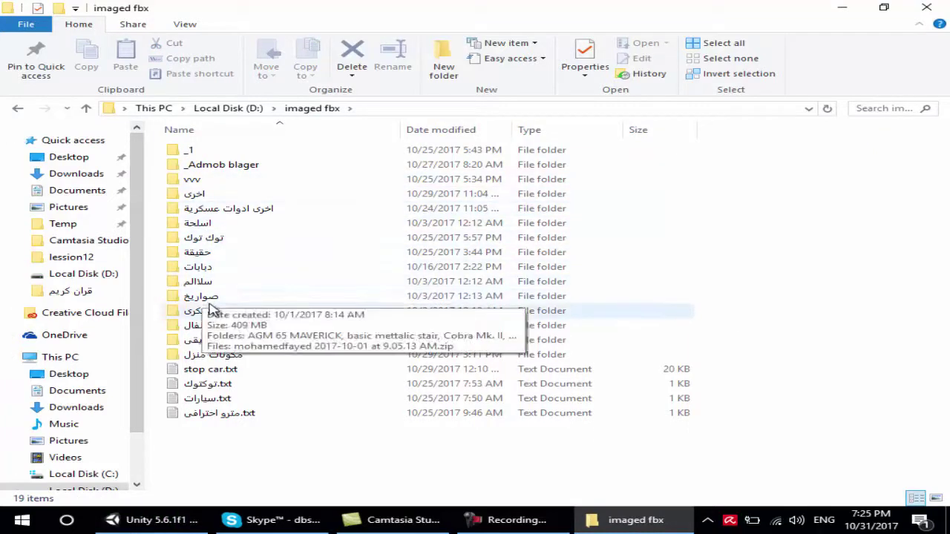
{"action": "double_click", "coordinate": [197, 194]}
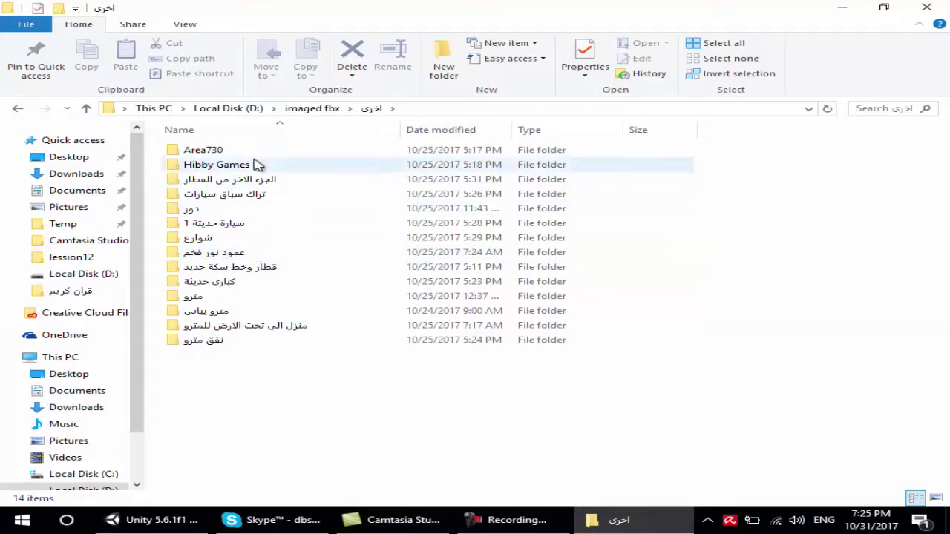
{"action": "left_click", "coordinate": [223, 154]}
{"action": "double_click", "coordinate": [223, 154]}
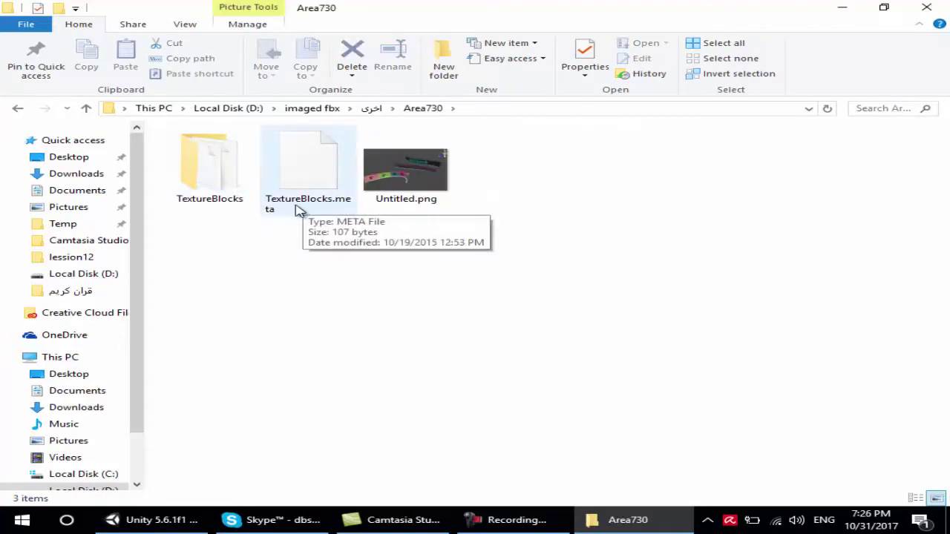
Go back up to imaged fbx, locate the 747 files under حقيقة > طائرات > 1, then return to Unity
{"action": "key", "text": "alt+Left"}
{"action": "double_click", "coordinate": [206, 156]}
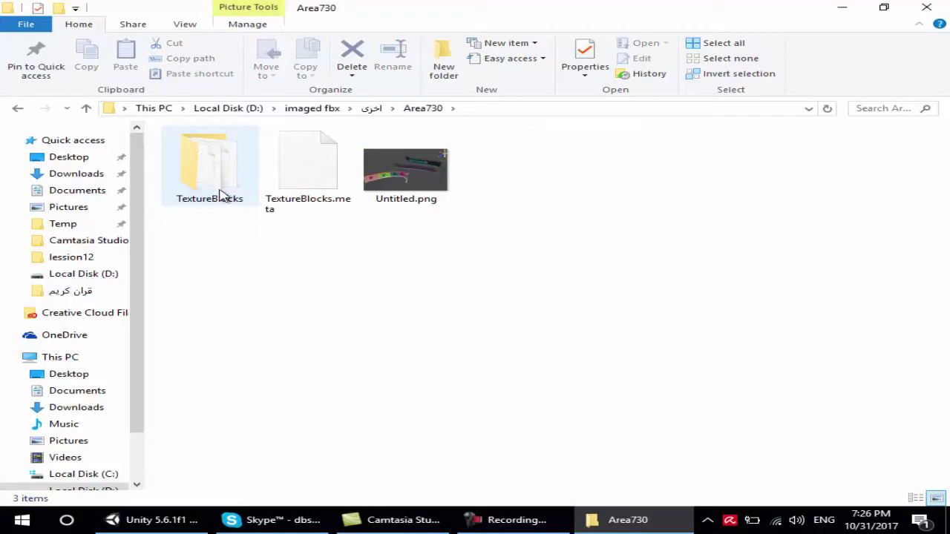
{"action": "key", "text": "alt+Left"}
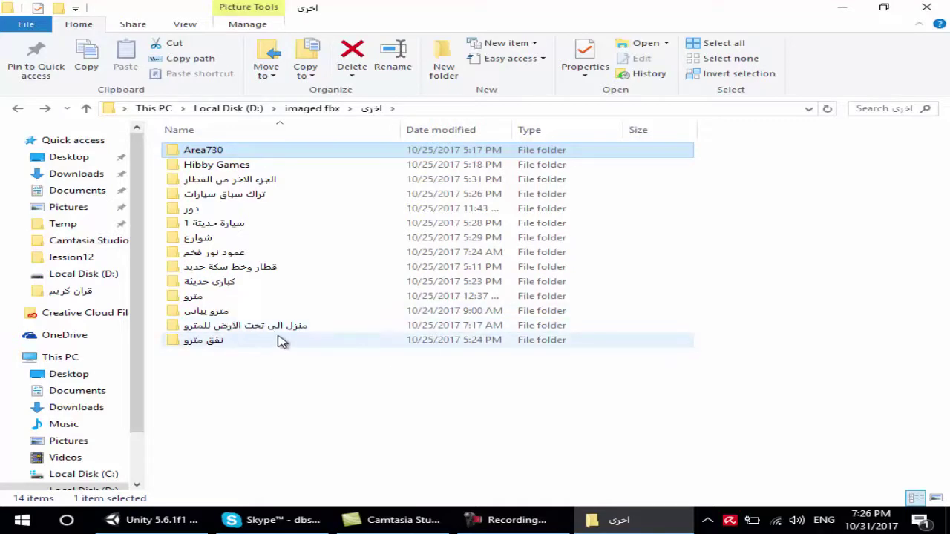
{"action": "key", "text": "BackSpace"}
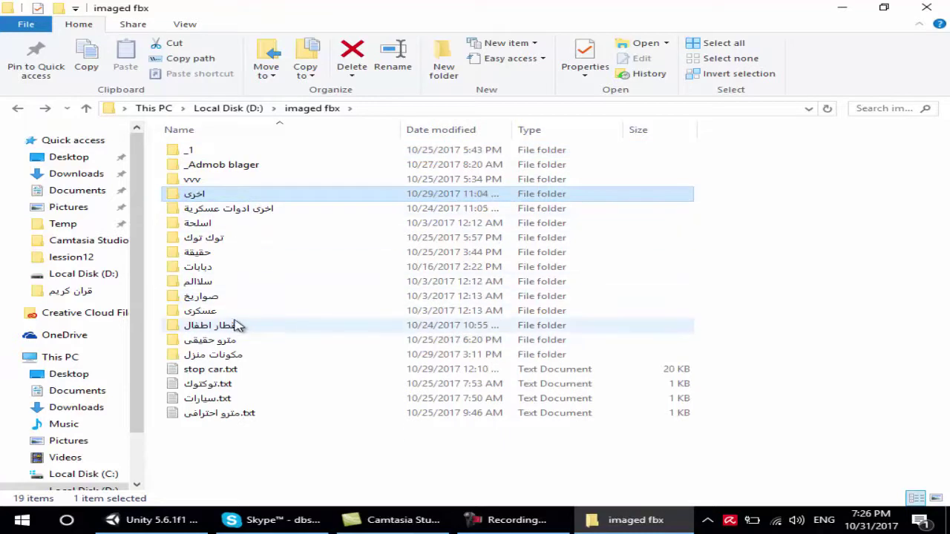
{"action": "double_click", "coordinate": [230, 257]}
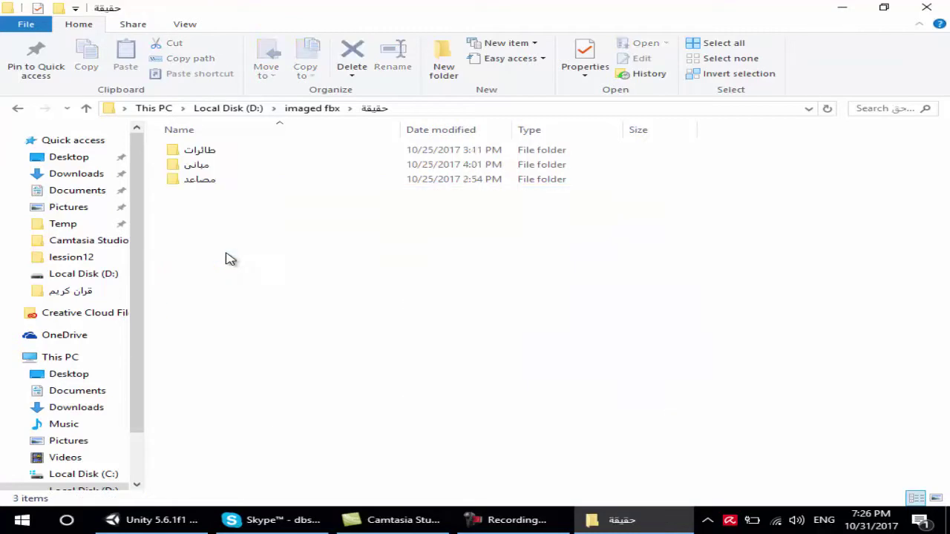
{"action": "double_click", "coordinate": [211, 152]}
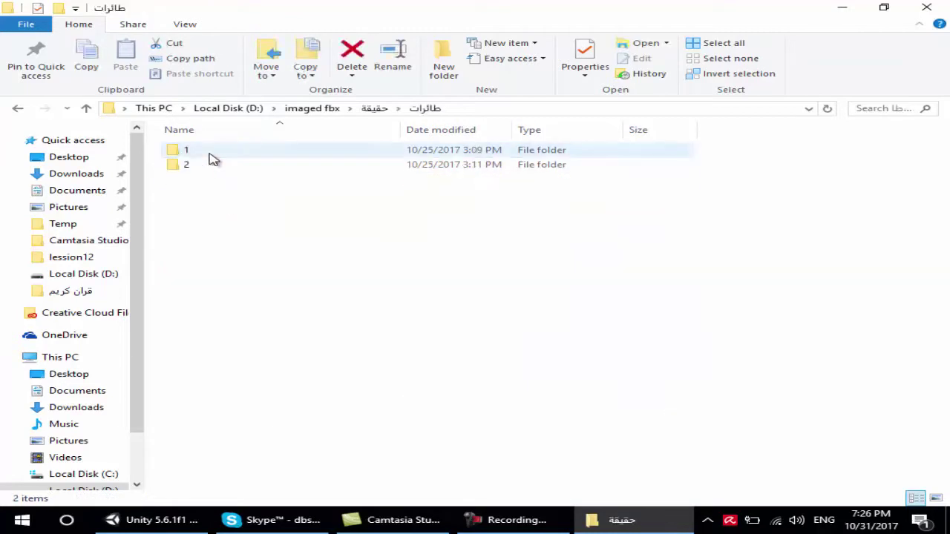
{"action": "left_click", "coordinate": [191, 156]}
{"action": "double_click", "coordinate": [191, 156]}
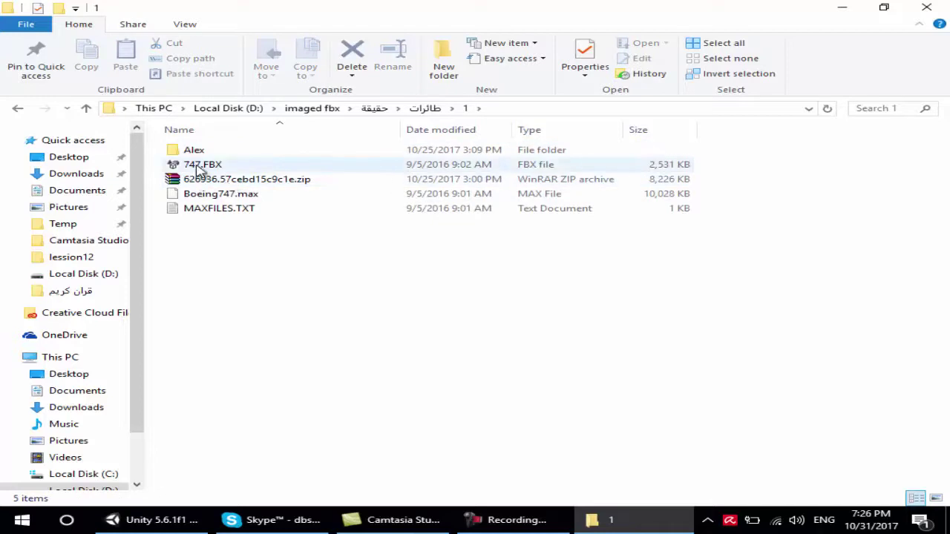
{"action": "left_click", "coordinate": [420, 111]}
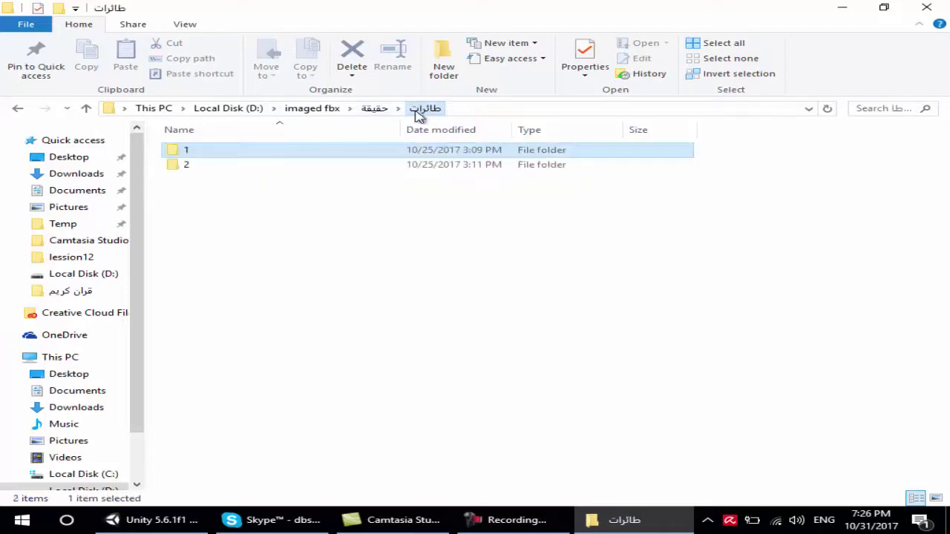
{"action": "left_click", "coordinate": [160, 521]}
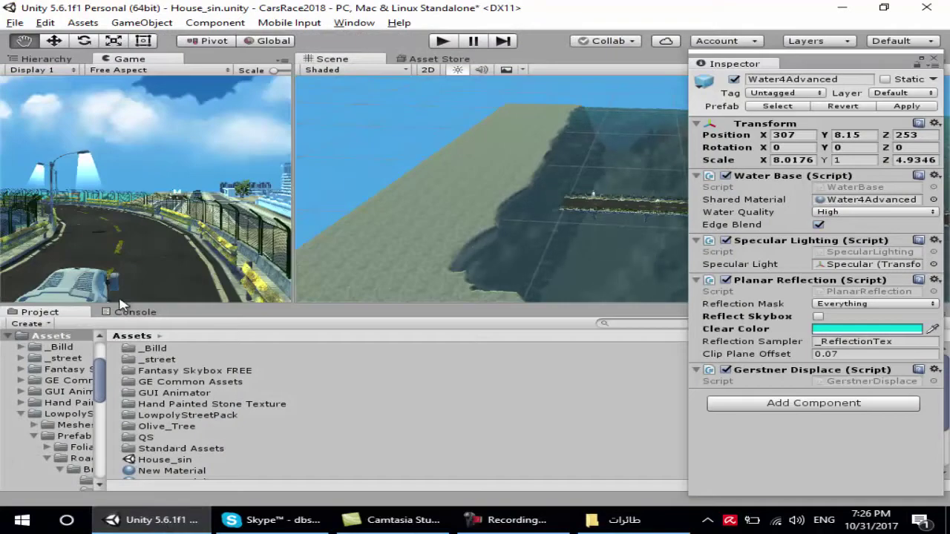
Collapse LowpolyStreetPack in the Project tree and scroll back to Assets
{"action": "left_click", "coordinate": [107, 334]}
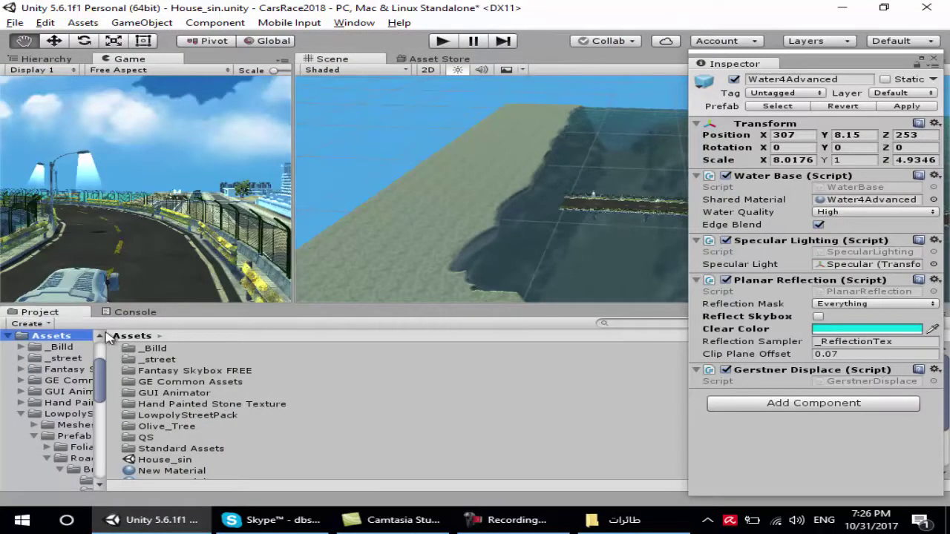
{"action": "left_click", "coordinate": [21, 414]}
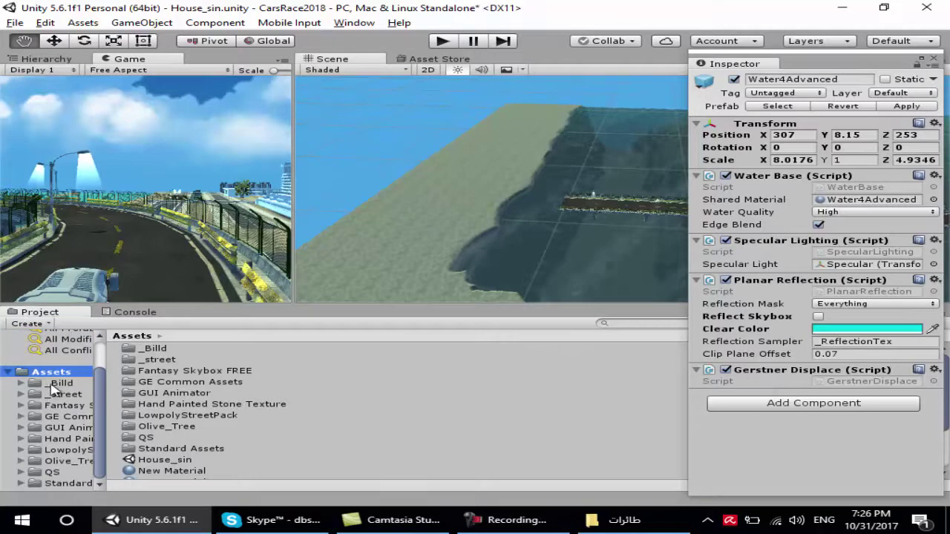
{"action": "scroll", "coordinate": [293, 380], "scroll_direction": "up", "scroll_amount": 2, "text": "ctrl"}
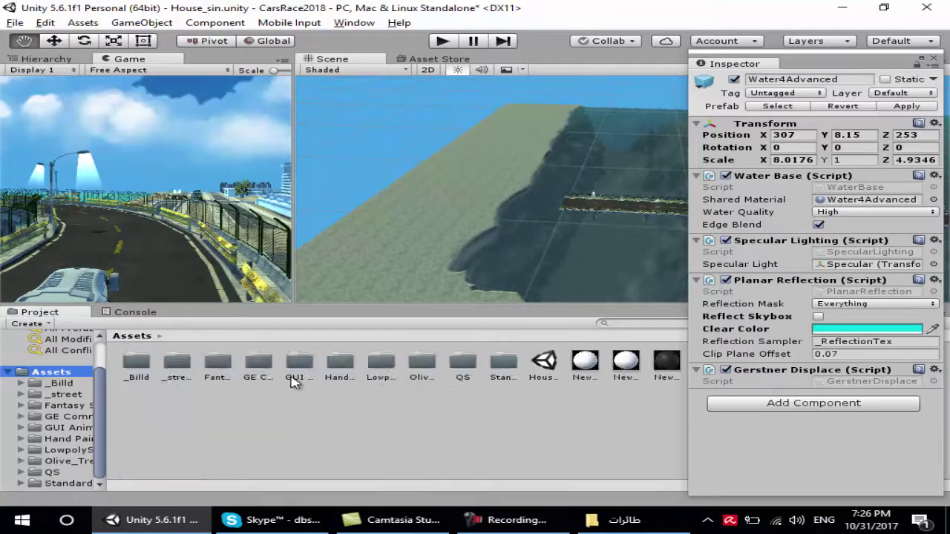
{"action": "scroll", "coordinate": [293, 382], "scroll_direction": "up", "scroll_amount": 2, "text": "ctrl"}
Create a _airport folder in Assets and view the imported 747 assets in _airport/1
{"action": "right_click", "coordinate": [392, 445]}
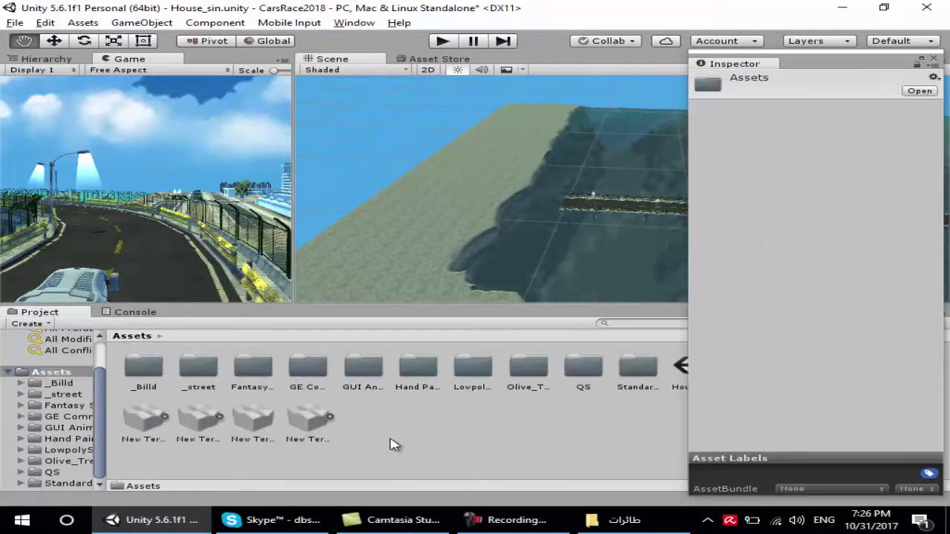
{"action": "mouse_move", "coordinate": [484, 192]}
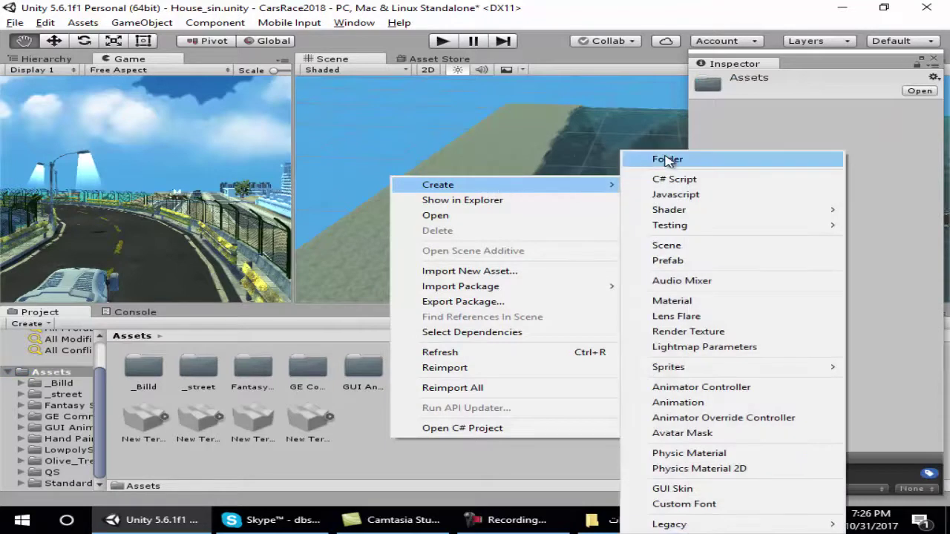
{"action": "left_click", "coordinate": [664, 159]}
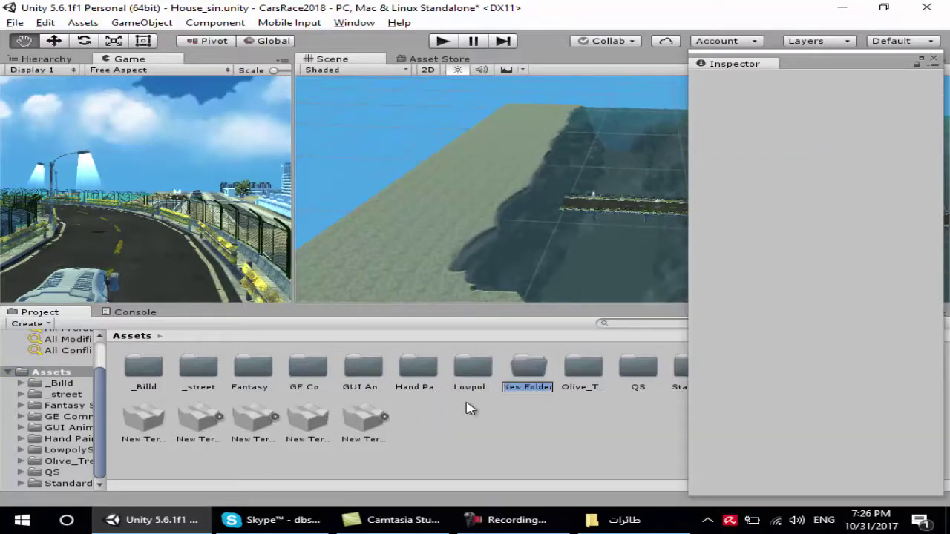
{"action": "key", "text": "BackSpace"}
{"action": "type", "text": "_a"}
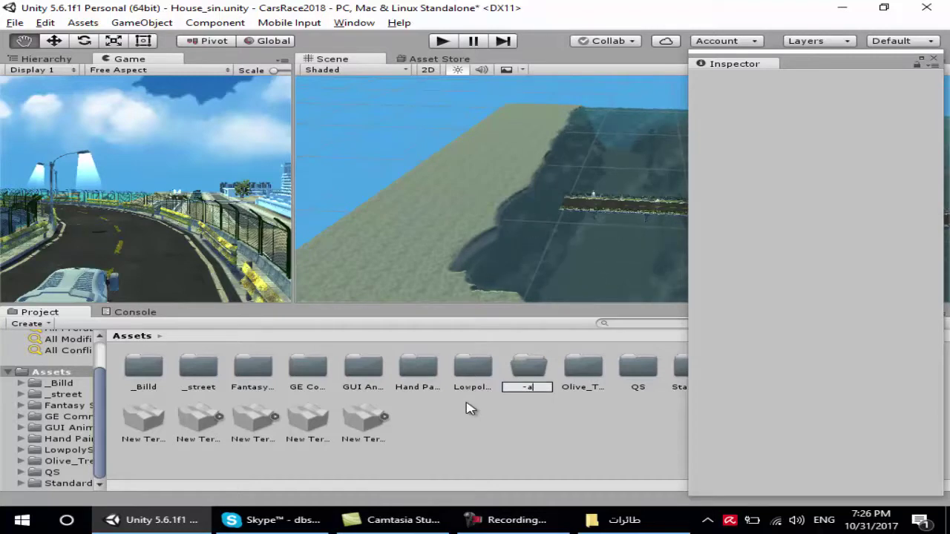
{"action": "type", "text": "irpor"}
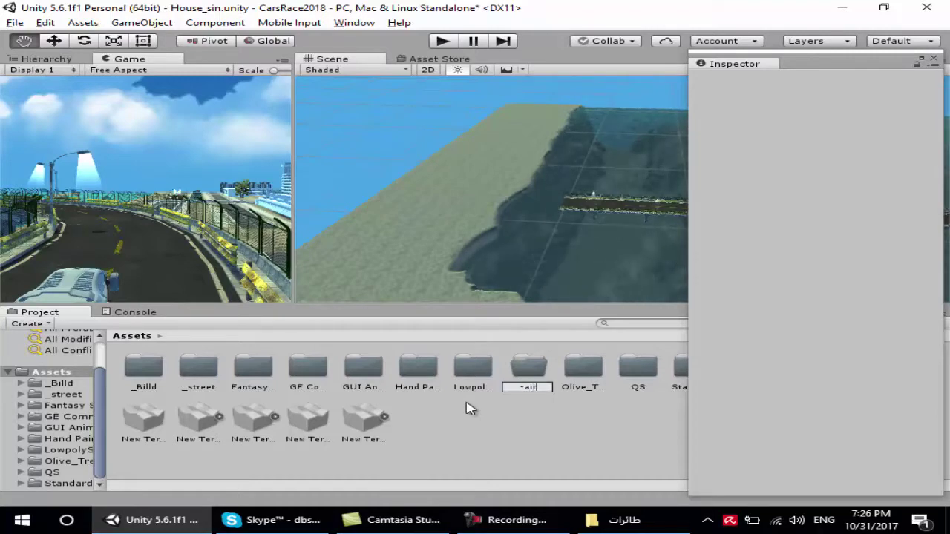
{"action": "type", "text": "t"}
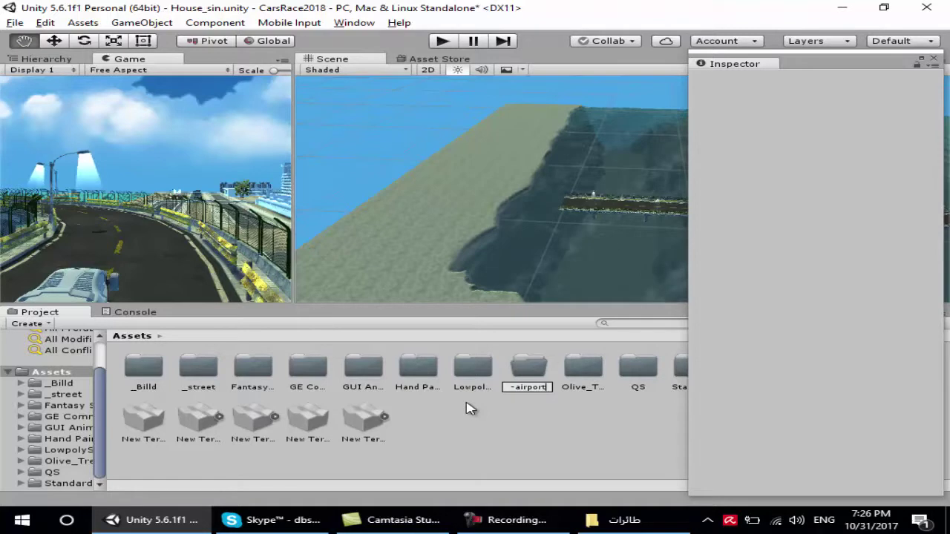
{"action": "key", "text": "Left"}
{"action": "key", "text": "Left"}
{"action": "key", "text": "Left"}
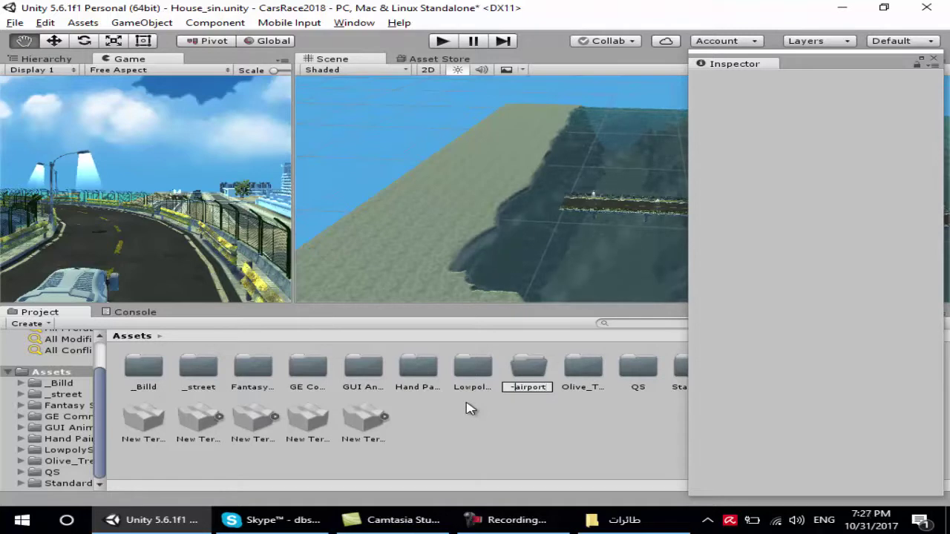
{"action": "key", "text": "shift+Right"}
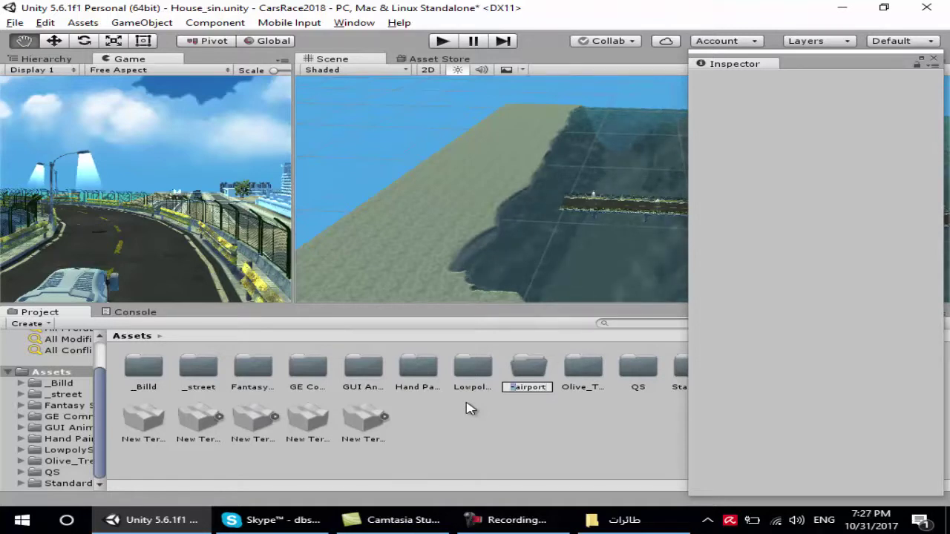
{"action": "type", "text": "_"}
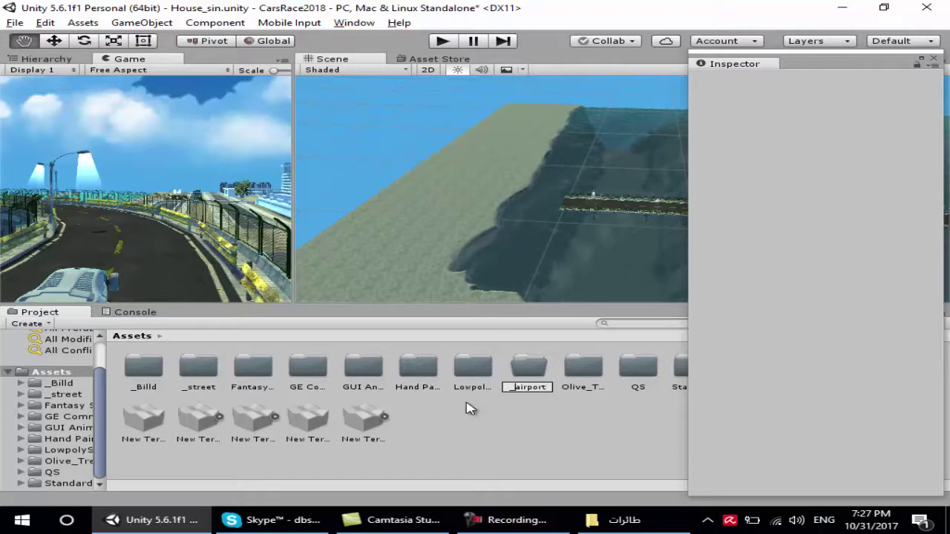
{"action": "key", "text": "Return"}
{"action": "key", "text": "Return"}
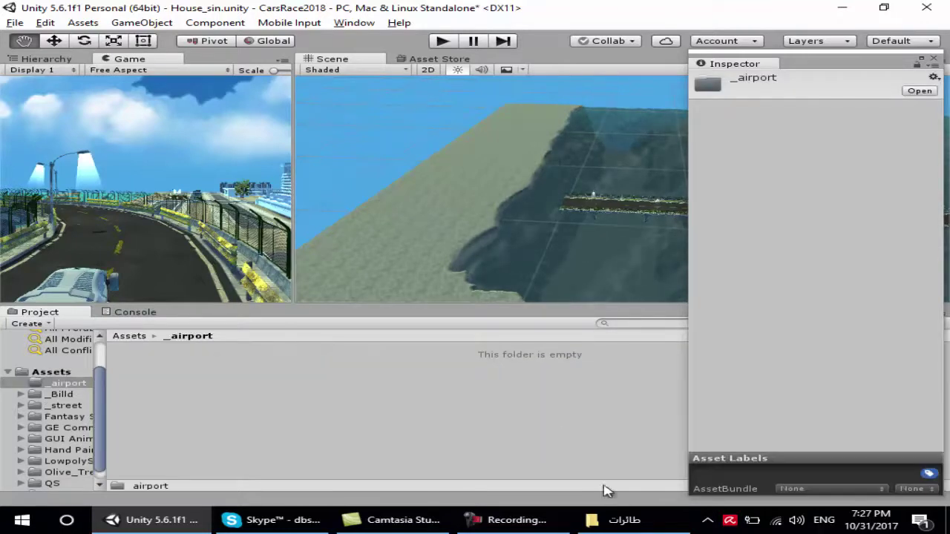
{"action": "left_click", "coordinate": [615, 519]}
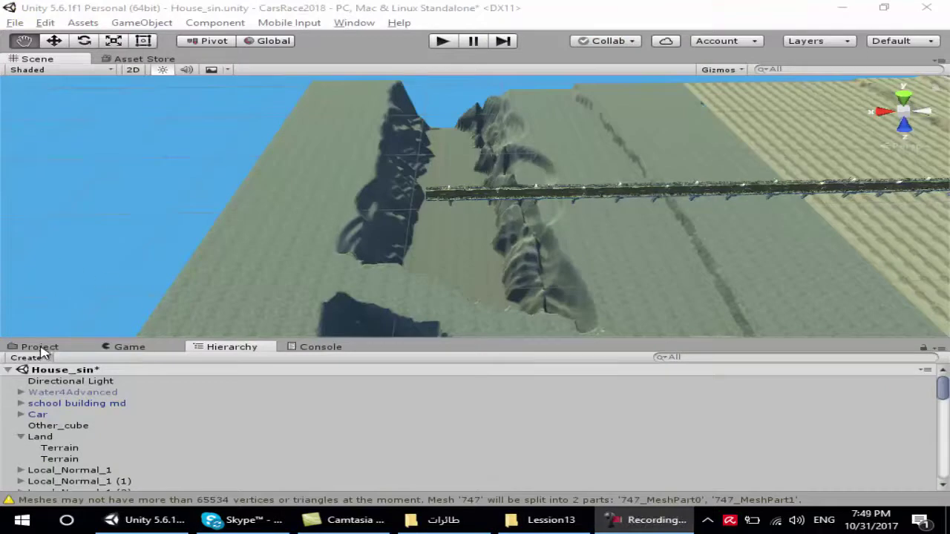
{"action": "left_click", "coordinate": [39, 347]}
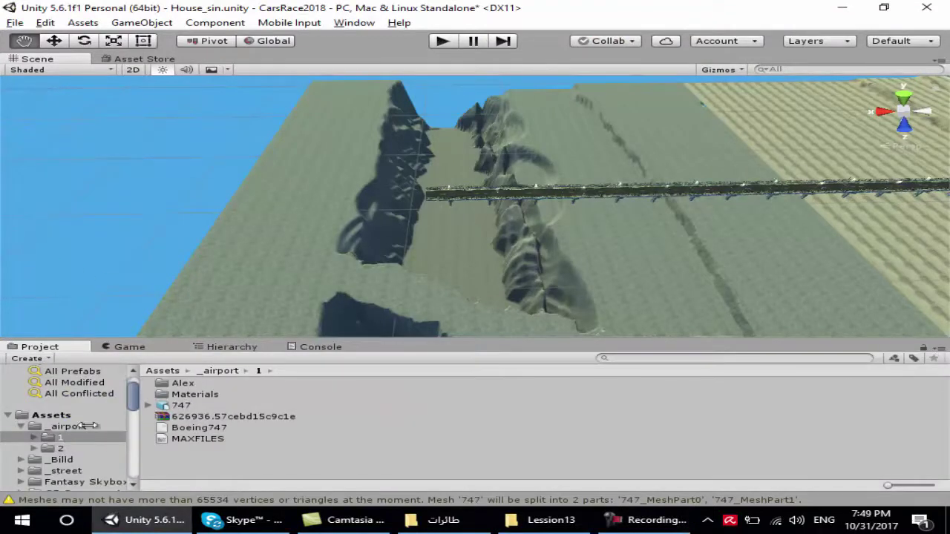
Drag the 747 model into the scene and delete the extra 747 (3) copy
{"action": "left_click_drag", "start_coordinate": [183, 410], "coordinate": [462, 267]}
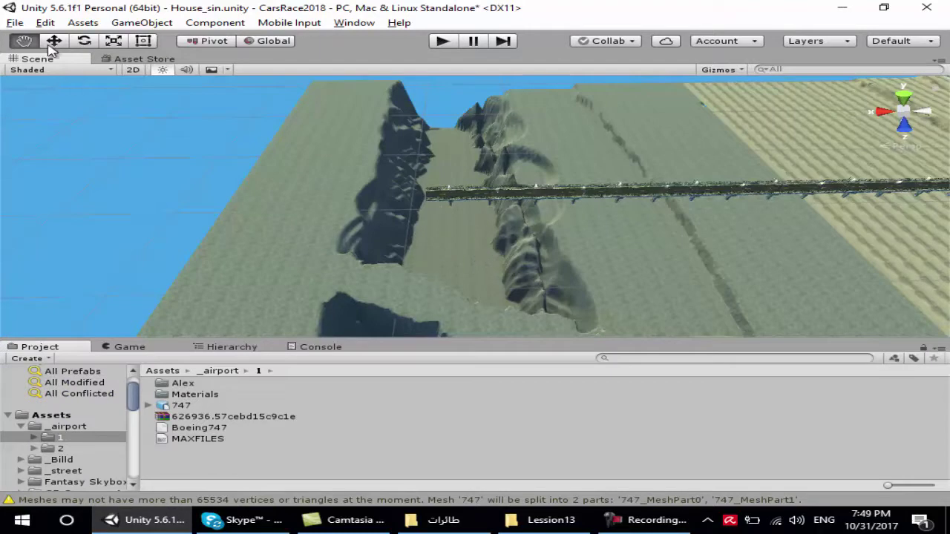
{"action": "left_click_drag", "start_coordinate": [174, 406], "coordinate": [371, 297]}
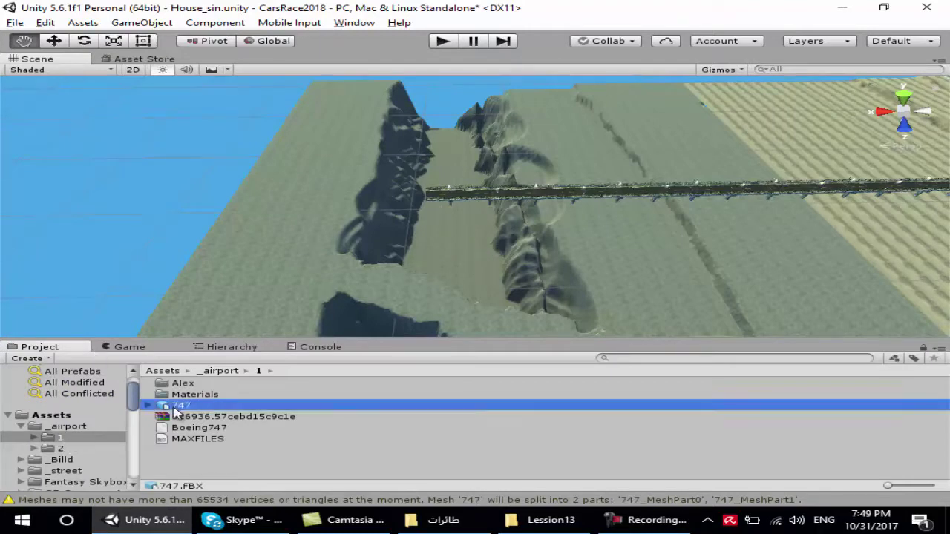
{"action": "left_click_drag", "start_coordinate": [443, 253], "coordinate": [442, 247]}
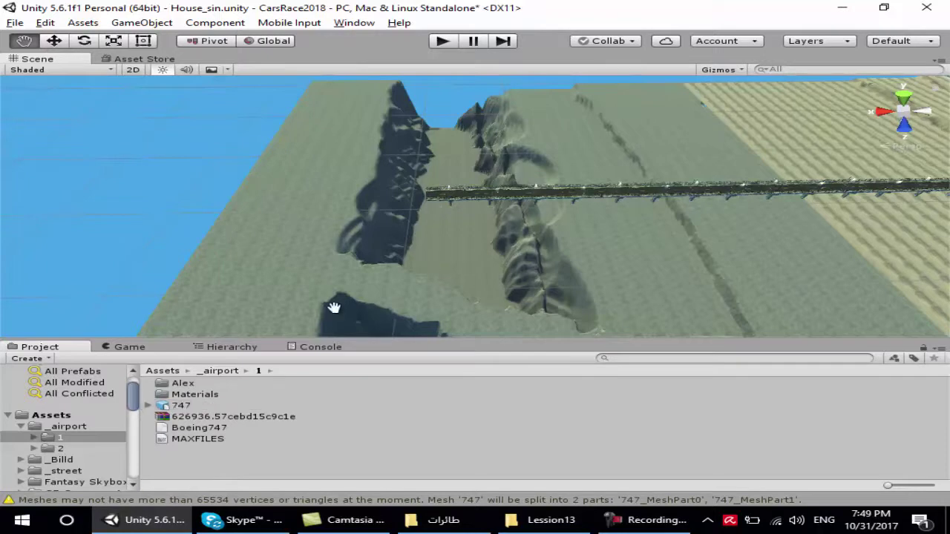
{"action": "left_click", "coordinate": [225, 349]}
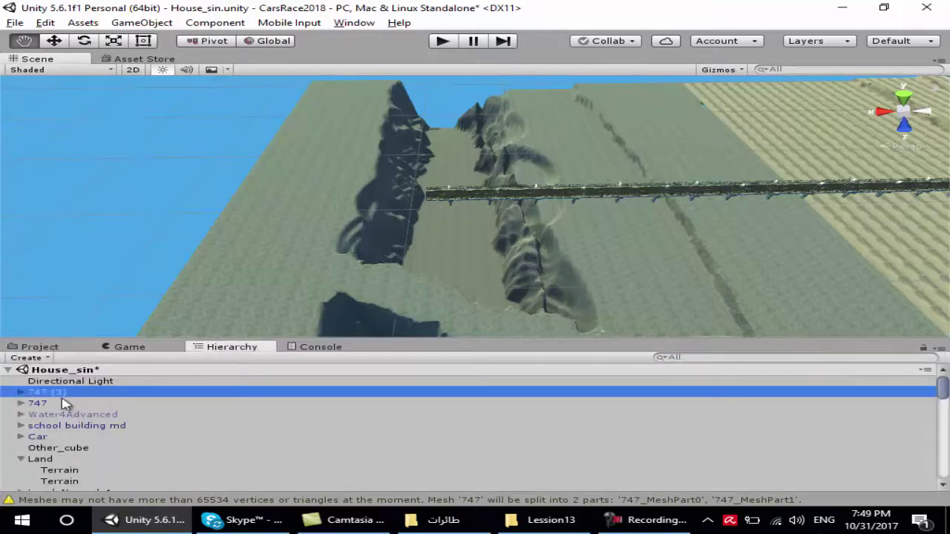
{"action": "right_click", "coordinate": [46, 394]}
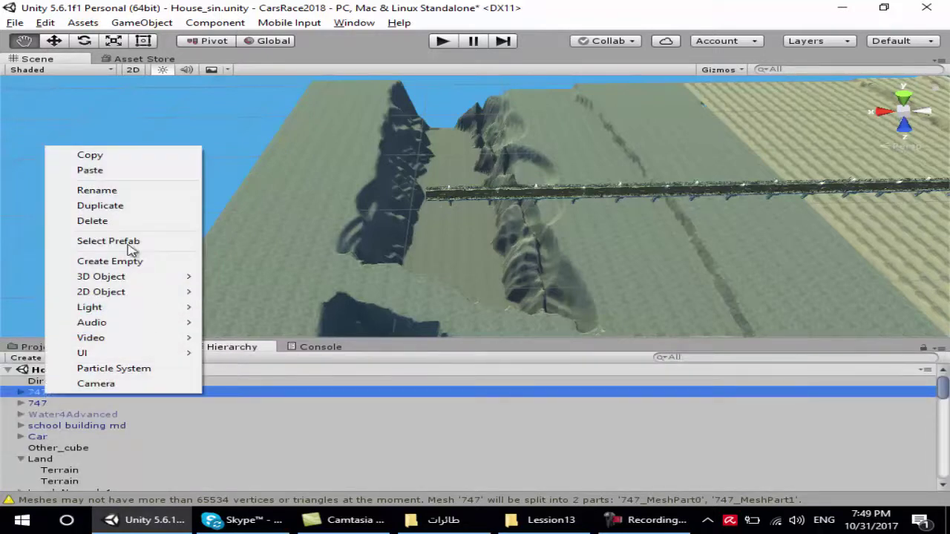
{"action": "left_click", "coordinate": [136, 222]}
Frame the remaining 747 airplane and zoom out to see it in the scene
{"action": "double_click", "coordinate": [51, 392]}
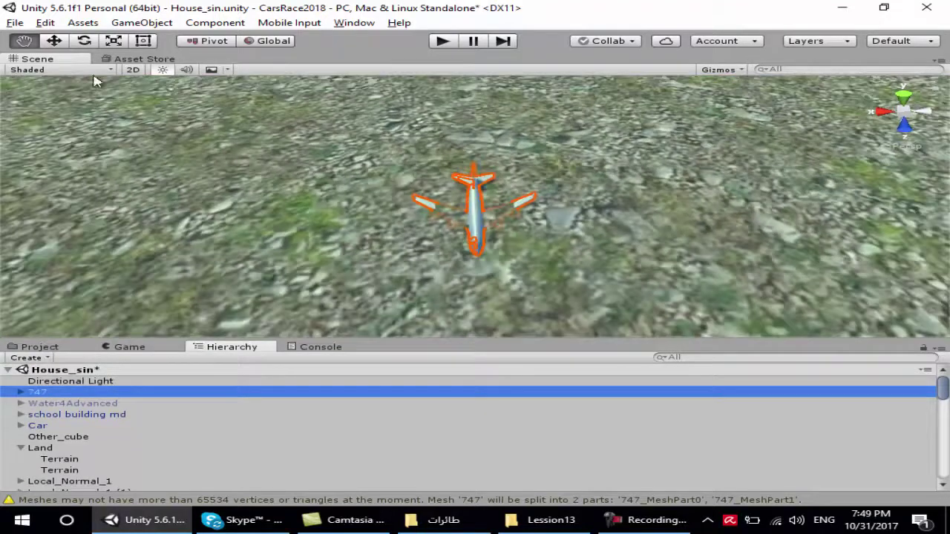
{"action": "left_click", "coordinate": [53, 41]}
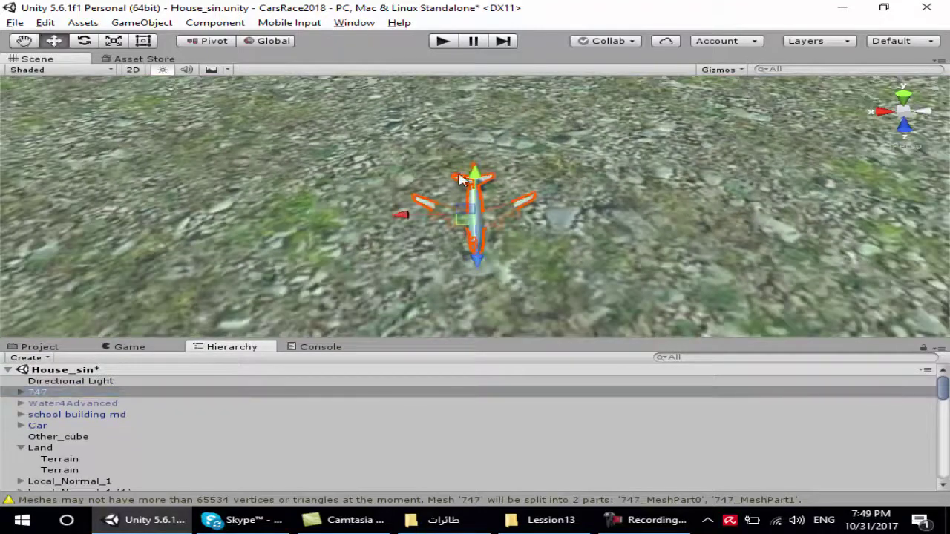
{"action": "scroll", "coordinate": [438, 192], "scroll_direction": "down", "scroll_amount": 5}
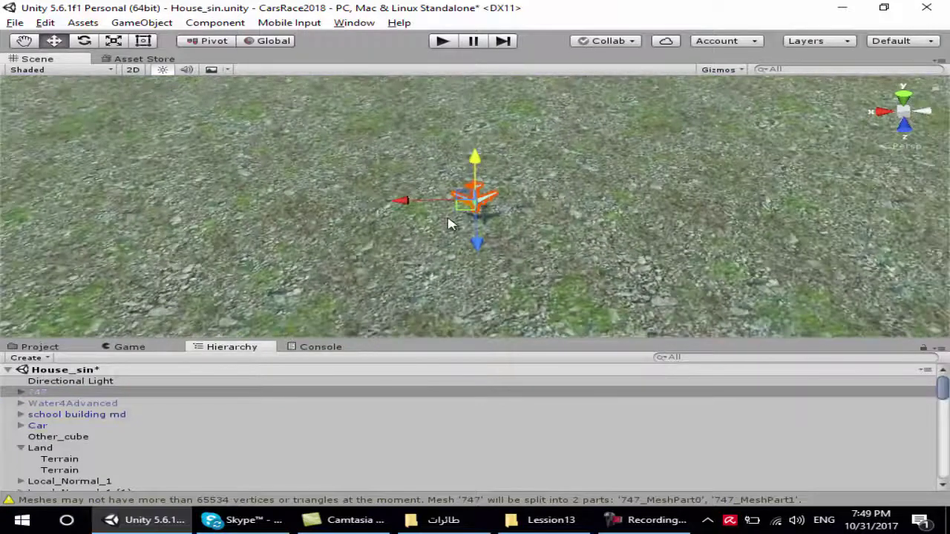
{"action": "scroll", "coordinate": [445, 223], "scroll_direction": "down", "scroll_amount": 6}
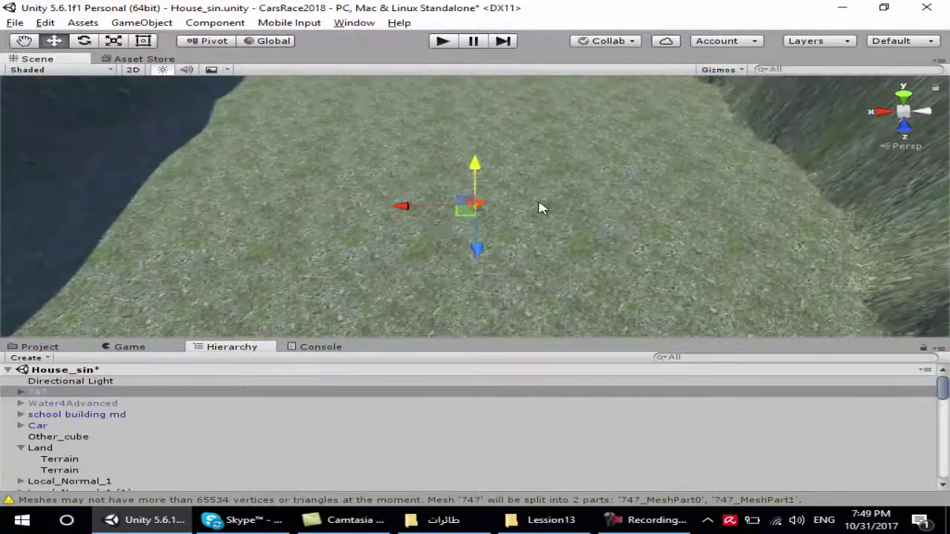
{"action": "scroll", "coordinate": [540, 207], "scroll_direction": "down", "scroll_amount": 2}
{"action": "scroll", "coordinate": [517, 214], "scroll_direction": "down", "scroll_amount": 2}
{"action": "scroll", "coordinate": [517, 214], "scroll_direction": "down", "scroll_amount": 2}
{"action": "scroll", "coordinate": [517, 215], "scroll_direction": "down", "scroll_amount": 2}
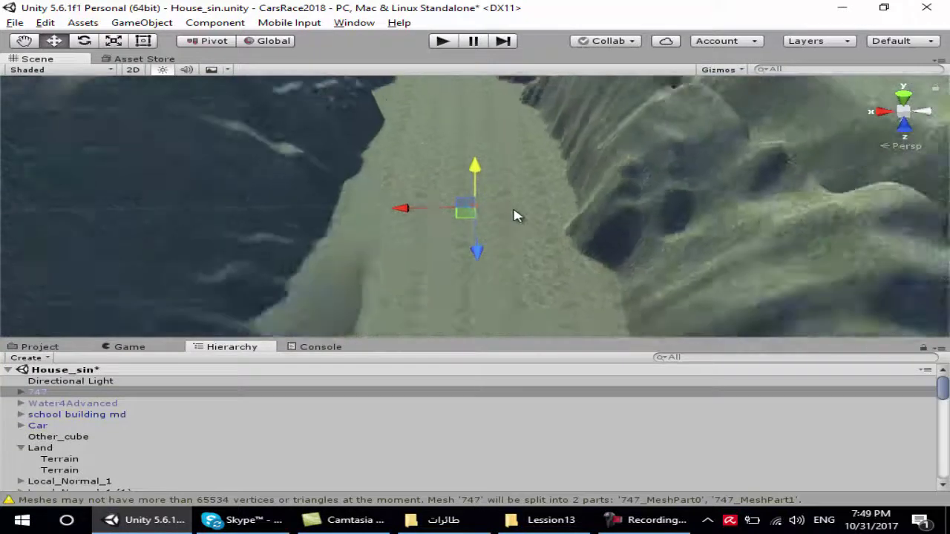
{"action": "scroll", "coordinate": [512, 215], "scroll_direction": "down", "scroll_amount": 2}
{"action": "scroll", "coordinate": [511, 217], "scroll_direction": "down", "scroll_amount": 2}
{"action": "scroll", "coordinate": [408, 224], "scroll_direction": "down", "scroll_amount": 2}
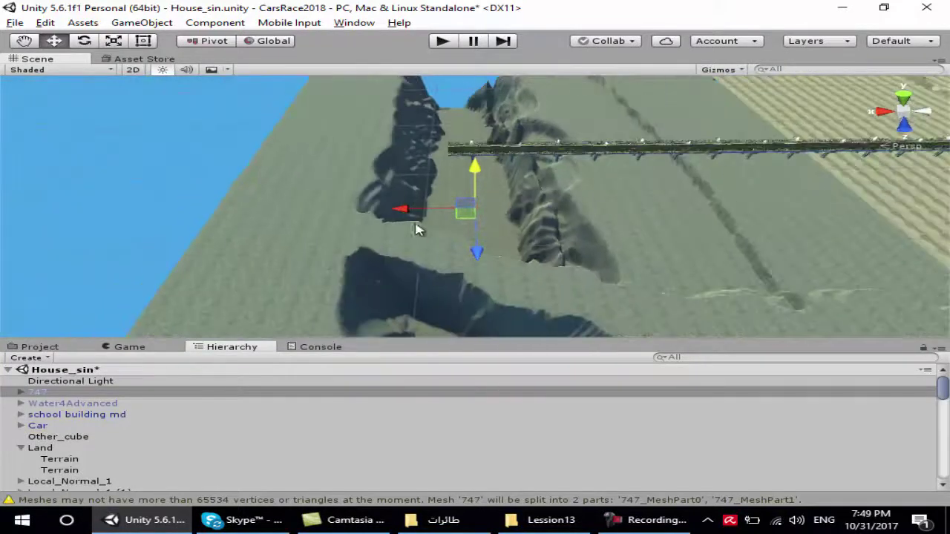
{"action": "left_click", "coordinate": [24, 40]}
Pan and zoom across the race track onto the bridge curve and short stub road
{"action": "left_click_drag", "start_coordinate": [776, 212], "coordinate": [244, 220]}
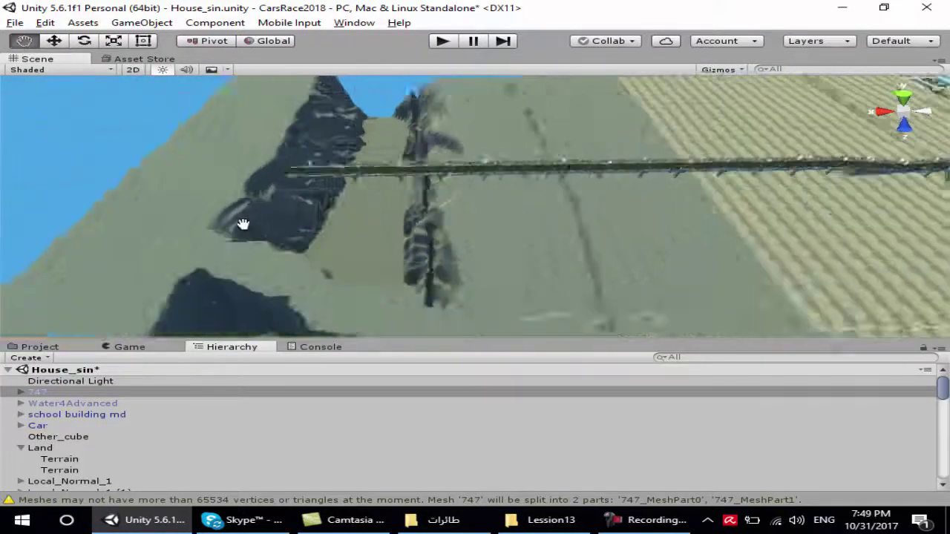
{"action": "scroll", "coordinate": [789, 224], "scroll_direction": "down", "scroll_amount": 3}
{"action": "scroll", "coordinate": [605, 195], "scroll_direction": "up", "scroll_amount": 3}
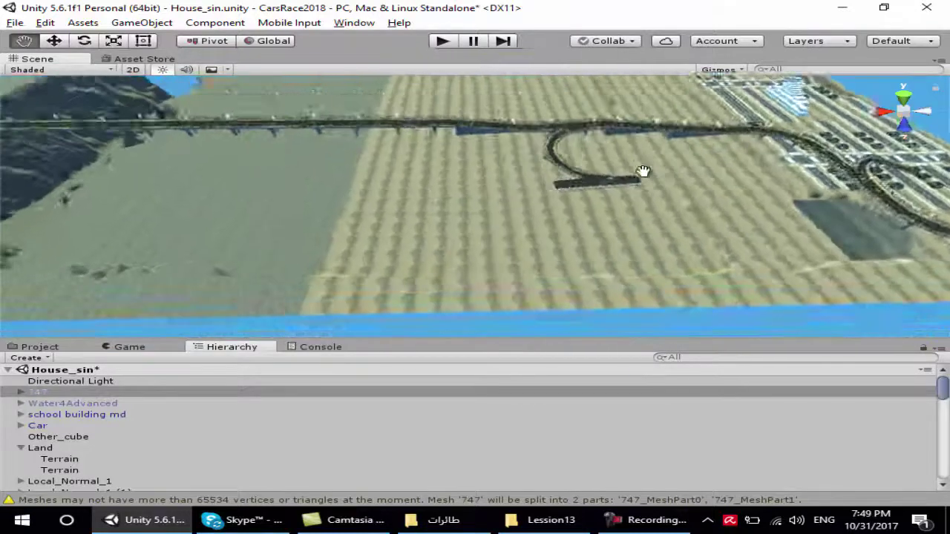
{"action": "scroll", "coordinate": [374, 144], "scroll_direction": "up", "scroll_amount": 3}
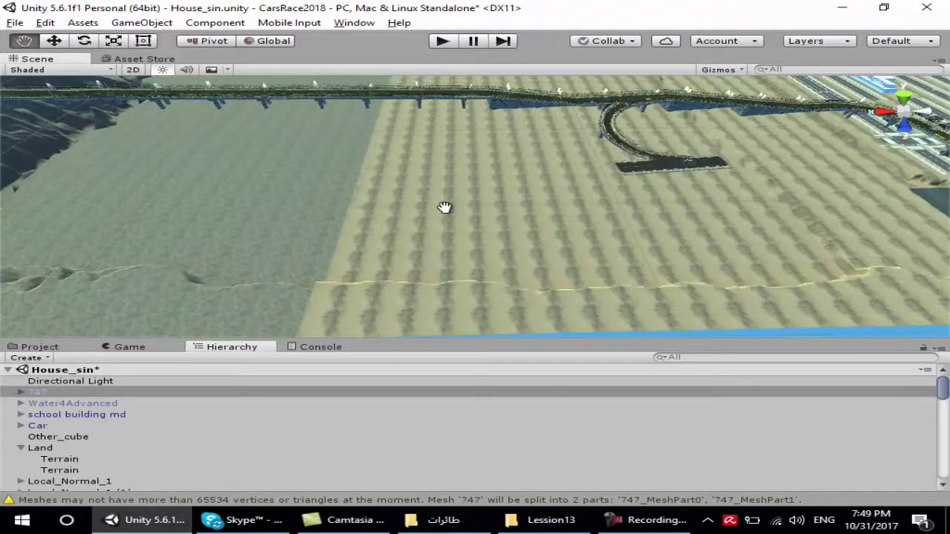
{"action": "scroll", "coordinate": [477, 227], "scroll_direction": "up", "scroll_amount": 2}
{"action": "scroll", "coordinate": [478, 225], "scroll_direction": "up", "scroll_amount": 2}
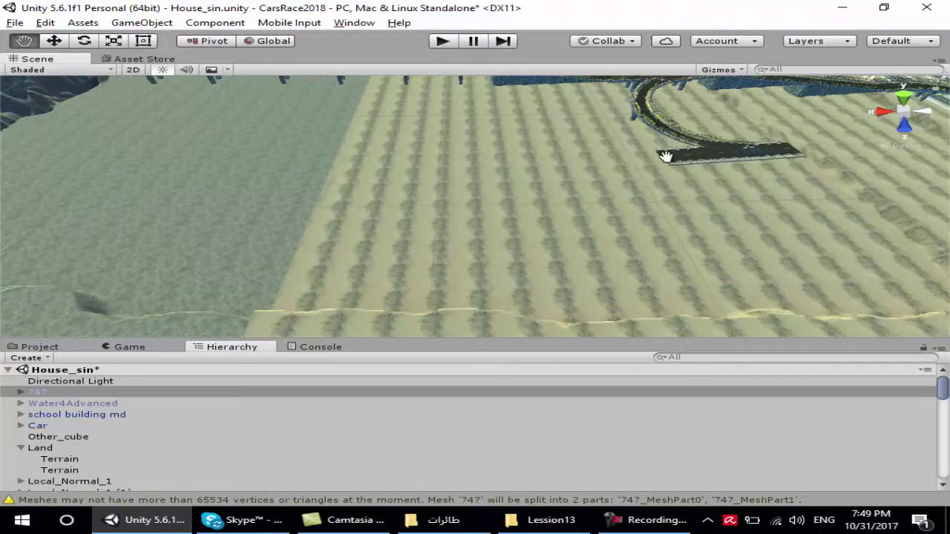
{"action": "left_click_drag", "start_coordinate": [615, 152], "coordinate": [388, 186]}
{"action": "scroll", "coordinate": [356, 185], "scroll_direction": "down", "scroll_amount": 3}
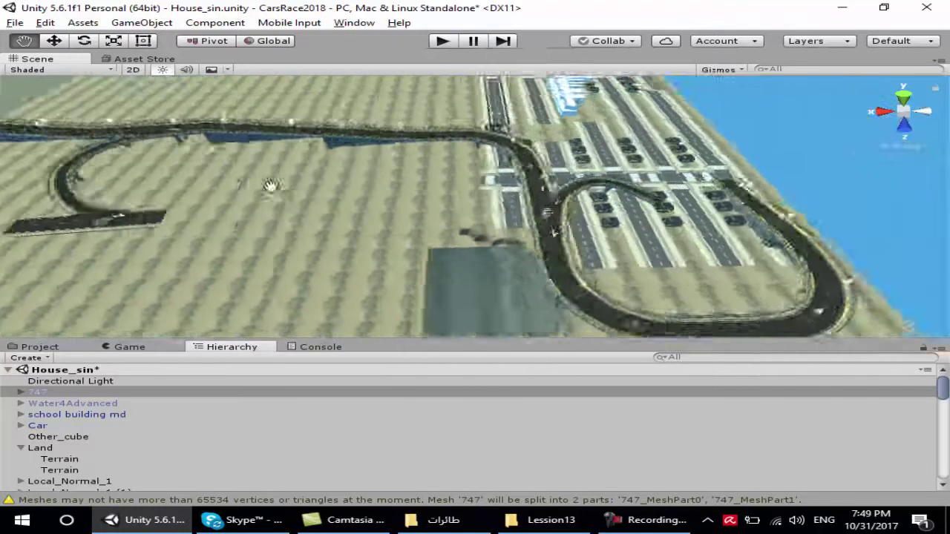
{"action": "scroll", "coordinate": [428, 198], "scroll_direction": "down", "scroll_amount": 2}
{"action": "scroll", "coordinate": [553, 215], "scroll_direction": "up", "scroll_amount": 3}
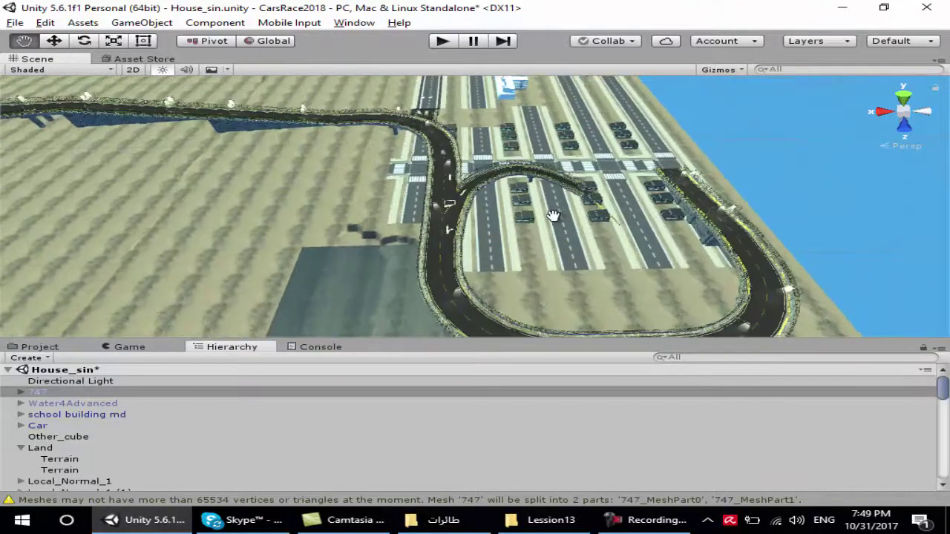
{"action": "left_click_drag", "start_coordinate": [213, 176], "coordinate": [521, 201]}
{"action": "scroll", "coordinate": [512, 202], "scroll_direction": "up", "scroll_amount": 2}
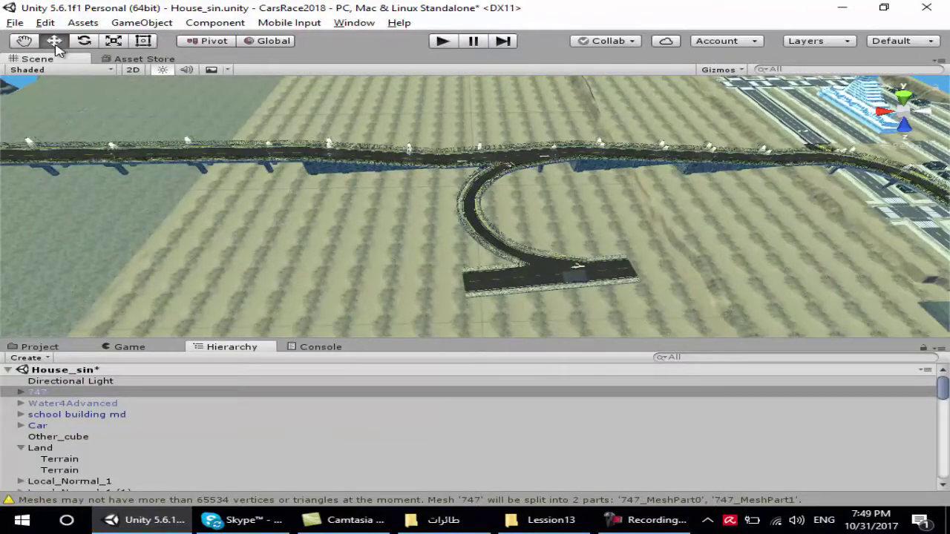
{"action": "left_click", "coordinate": [351, 166]}
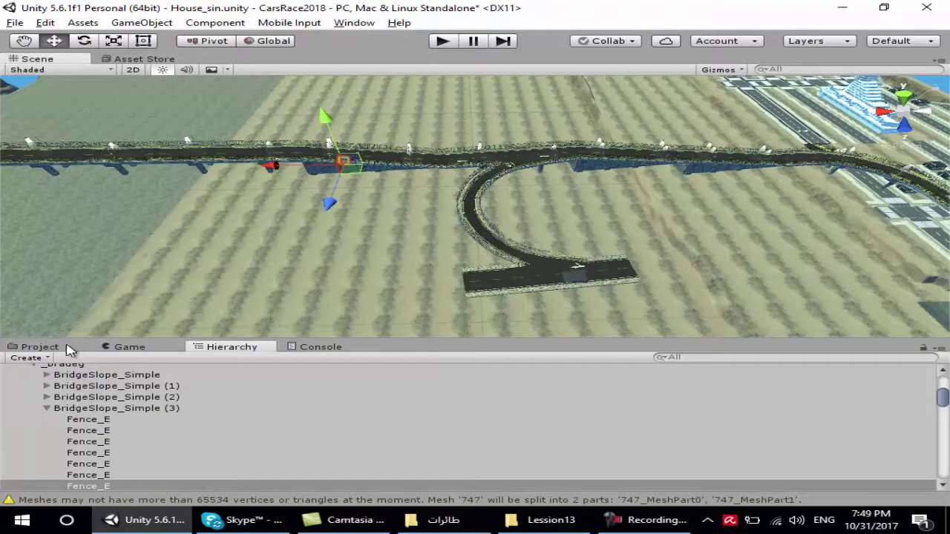
{"action": "left_click", "coordinate": [41, 347]}
{"action": "left_click", "coordinate": [232, 347]}
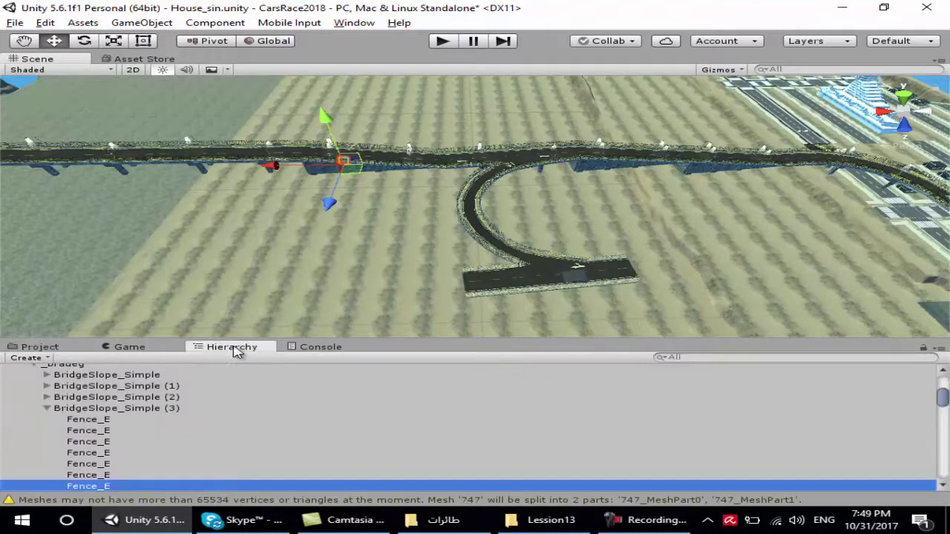
{"action": "left_click", "coordinate": [139, 408]}
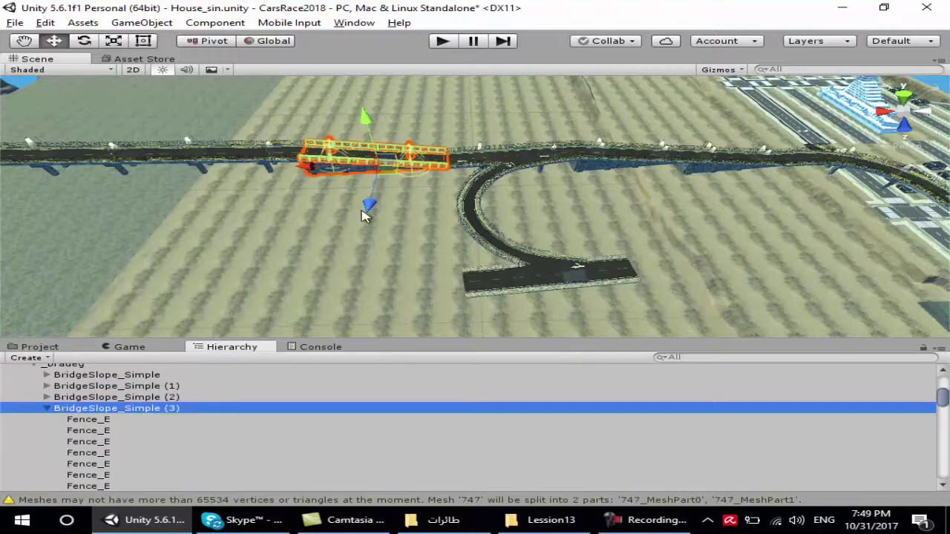
{"action": "left_click_drag", "start_coordinate": [364, 215], "coordinate": [364, 228]}
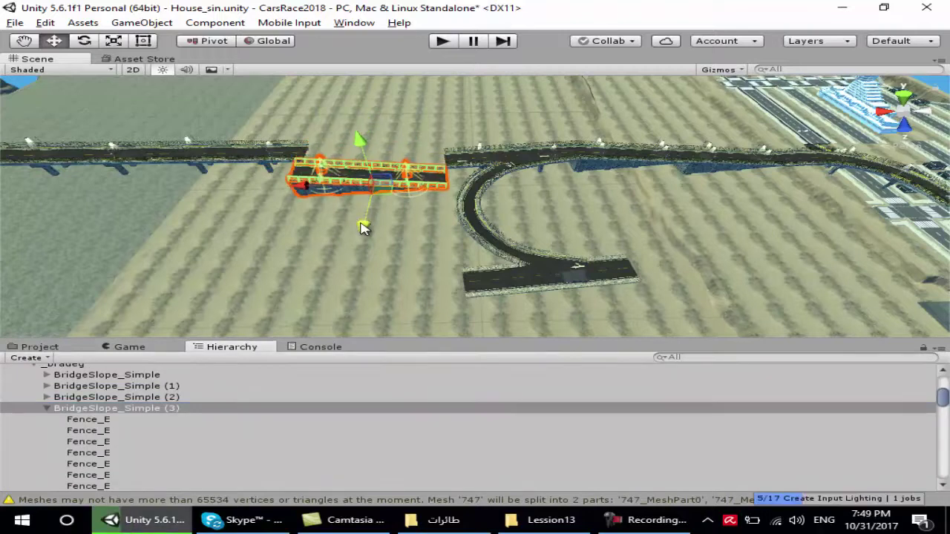
{"action": "key", "text": "ctrl+z"}
{"action": "key", "text": "ctrl+d"}
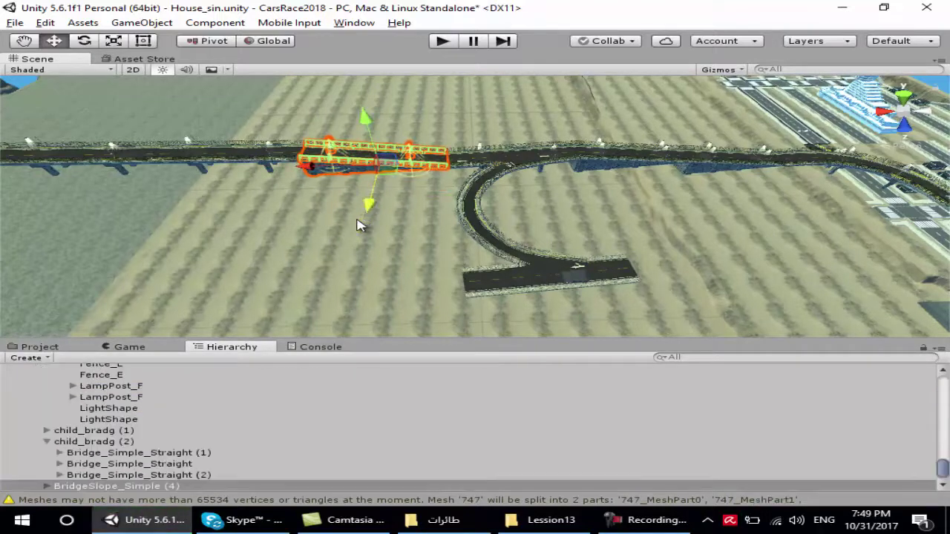
{"action": "left_click_drag", "start_coordinate": [374, 202], "coordinate": [361, 289]}
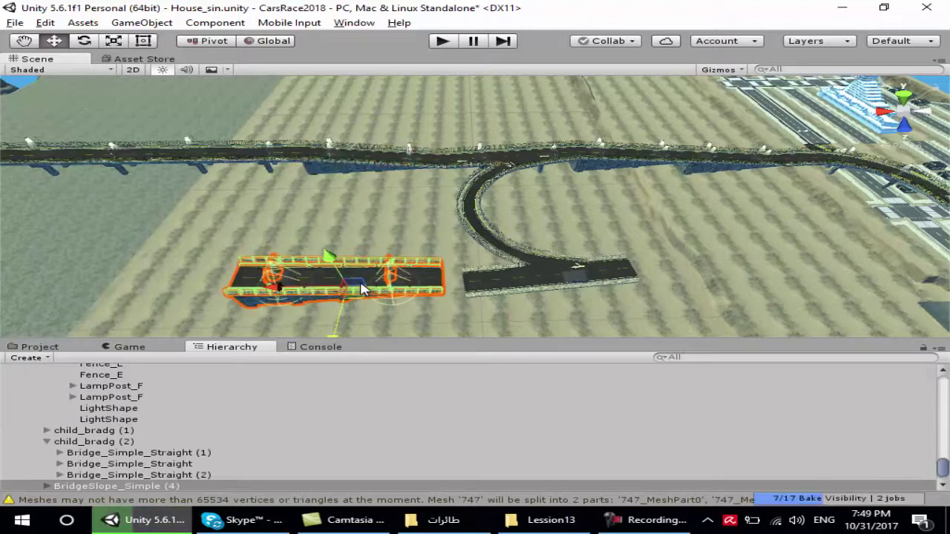
{"action": "mouse_move", "coordinate": [278, 292]}
{"action": "left_mouse_down"}
{"action": "mouse_move", "coordinate": [332, 282]}
{"action": "mouse_move", "coordinate": [355, 231]}
{"action": "left_mouse_up"}
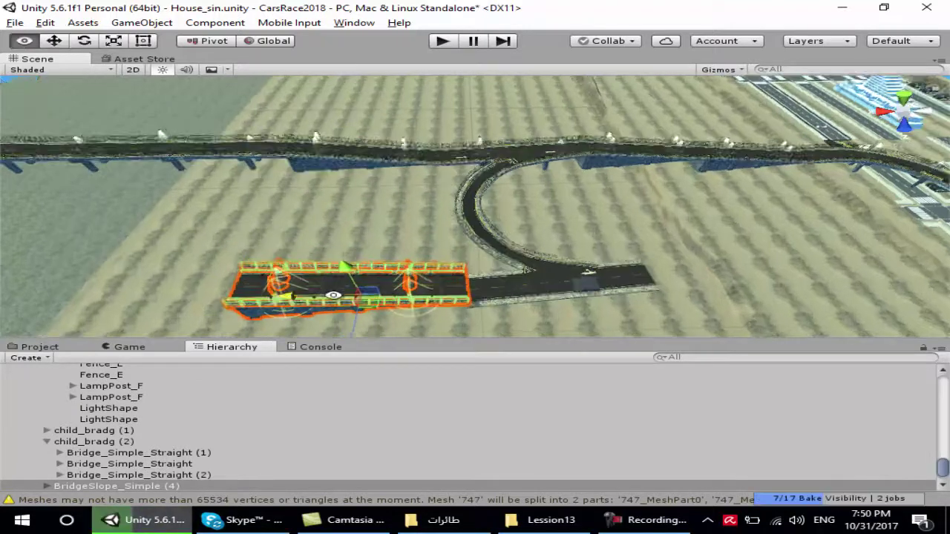
{"action": "left_click_drag", "start_coordinate": [357, 154], "coordinate": [366, 220]}
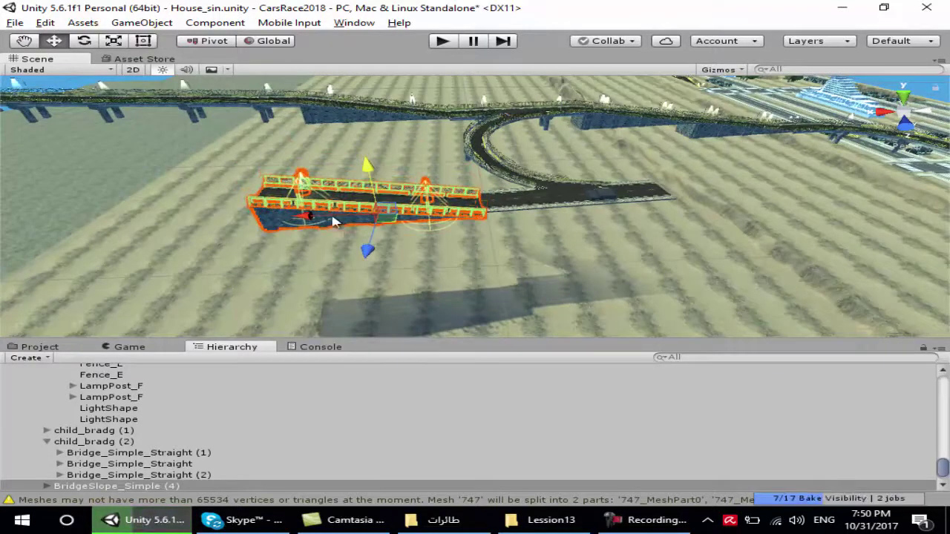
{"action": "left_click_drag", "start_coordinate": [317, 218], "coordinate": [324, 219]}
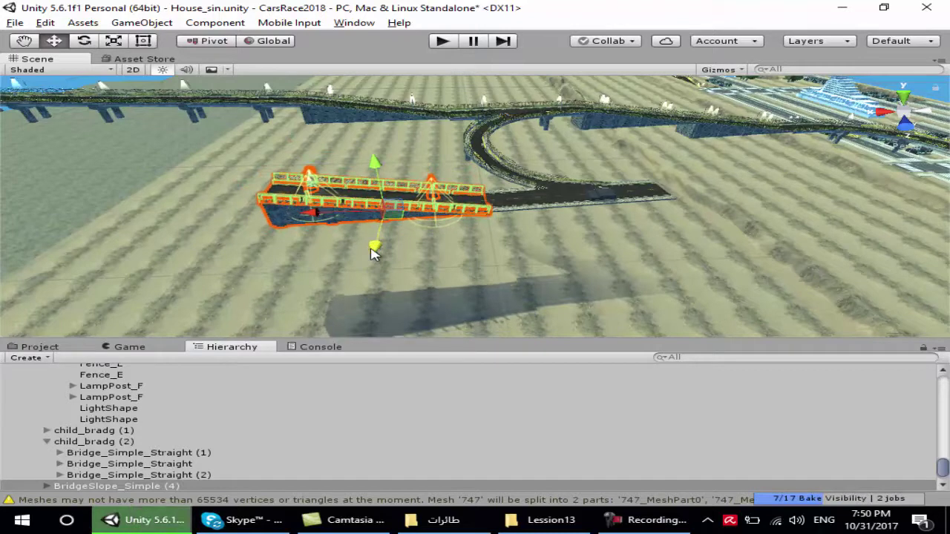
{"action": "scroll", "coordinate": [373, 253], "scroll_direction": "up", "scroll_amount": 3}
{"action": "mouse_move", "coordinate": [420, 240]}
{"action": "left_mouse_down", "text": "alt"}
{"action": "mouse_move", "coordinate": [362, 262]}
{"action": "mouse_move", "coordinate": [375, 254]}
{"action": "left_mouse_up", "text": "alt"}
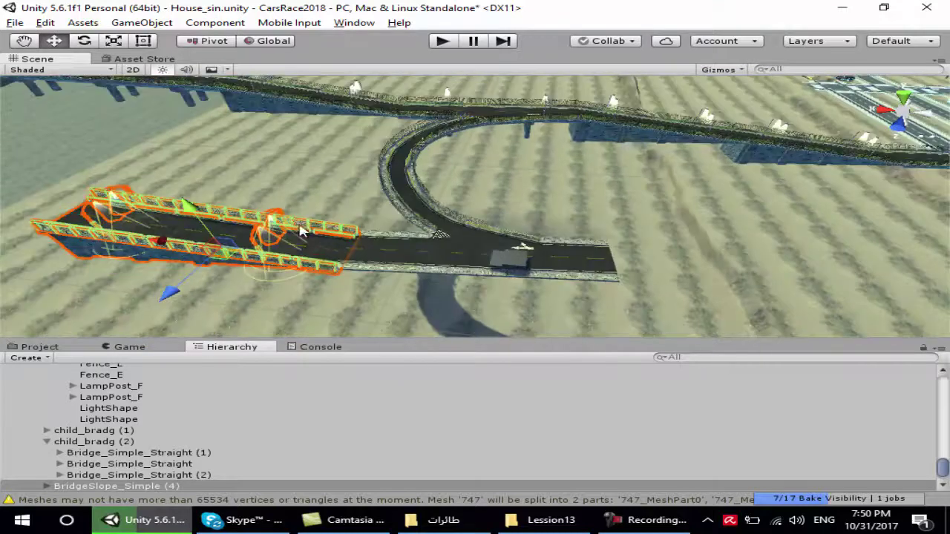
{"action": "left_click_drag", "start_coordinate": [301, 249], "coordinate": [304, 233], "text": "alt"}
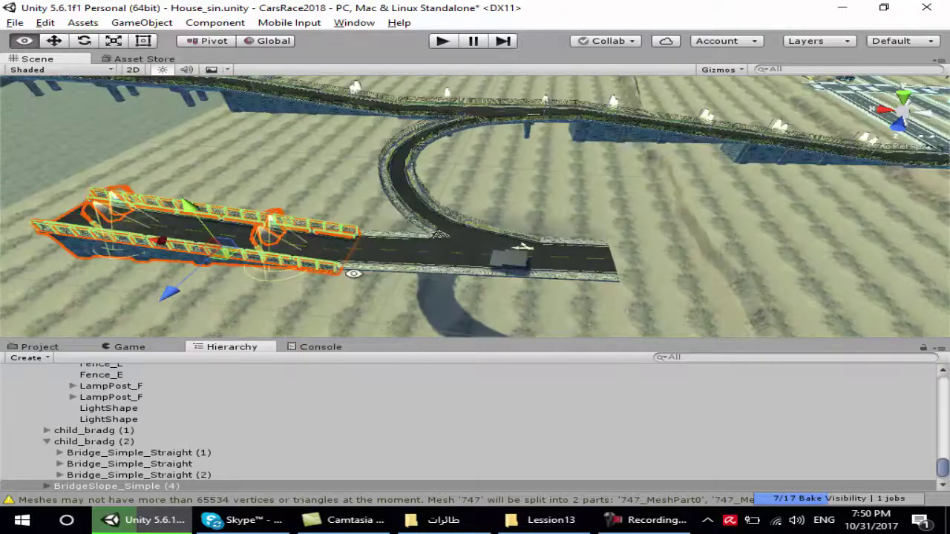
{"action": "left_click_drag", "start_coordinate": [337, 272], "coordinate": [181, 216], "text": "alt"}
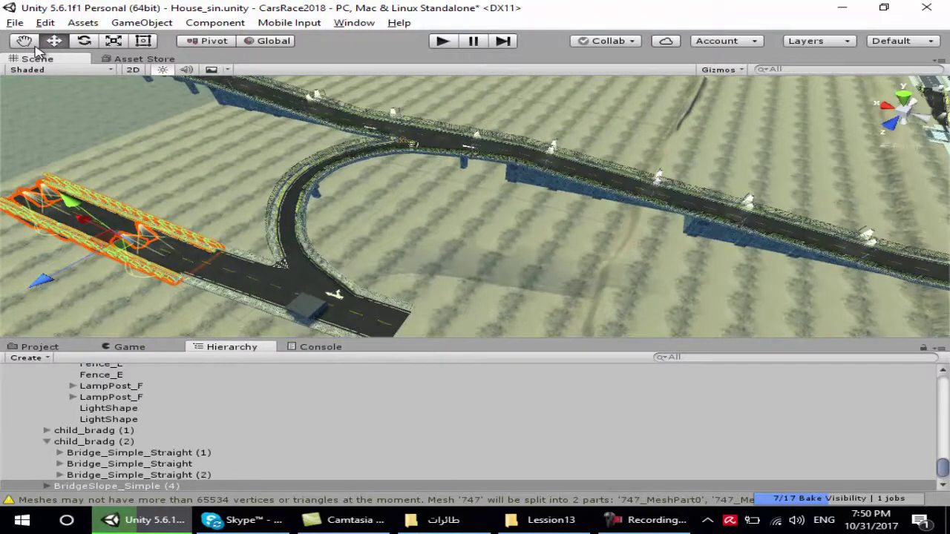
Orbit in close on the bridge section and nudge it slightly along its X axis
{"action": "mouse_move", "coordinate": [171, 172]}
{"action": "left_mouse_down", "text": "alt"}
{"action": "mouse_move", "coordinate": [311, 255]}
{"action": "mouse_move", "coordinate": [304, 250]}
{"action": "left_mouse_up", "text": "alt"}
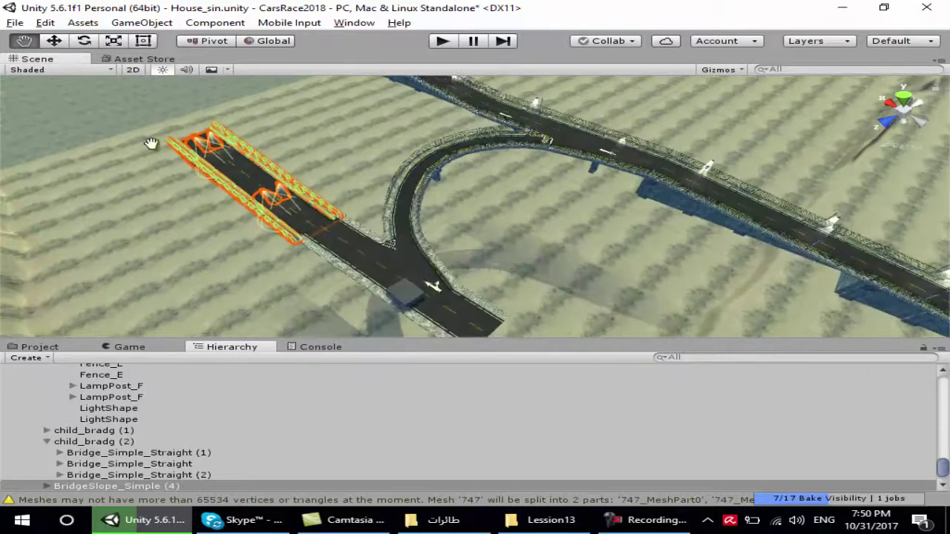
{"action": "scroll", "coordinate": [297, 152], "scroll_direction": "up", "scroll_amount": 5}
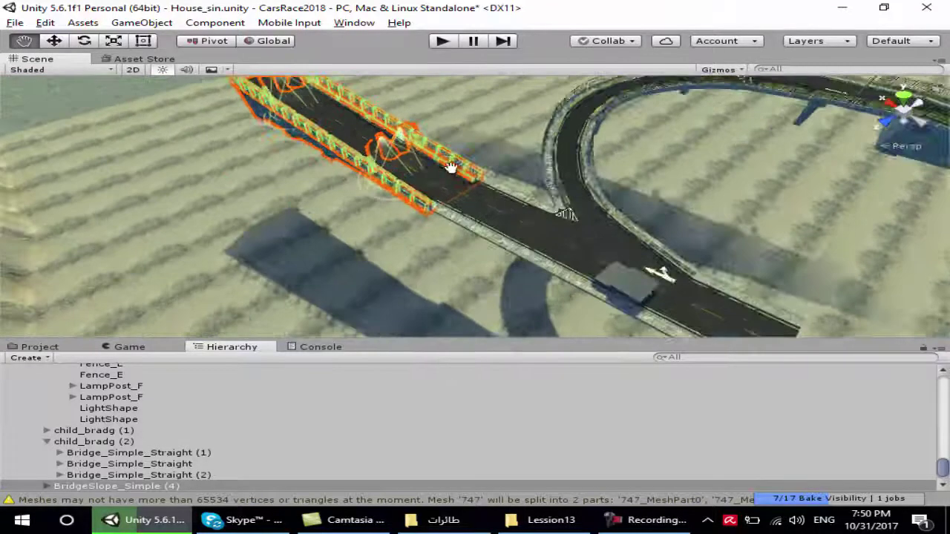
{"action": "scroll", "coordinate": [350, 207], "scroll_direction": "up", "scroll_amount": 2}
{"action": "scroll", "coordinate": [357, 167], "scroll_direction": "down", "scroll_amount": 3}
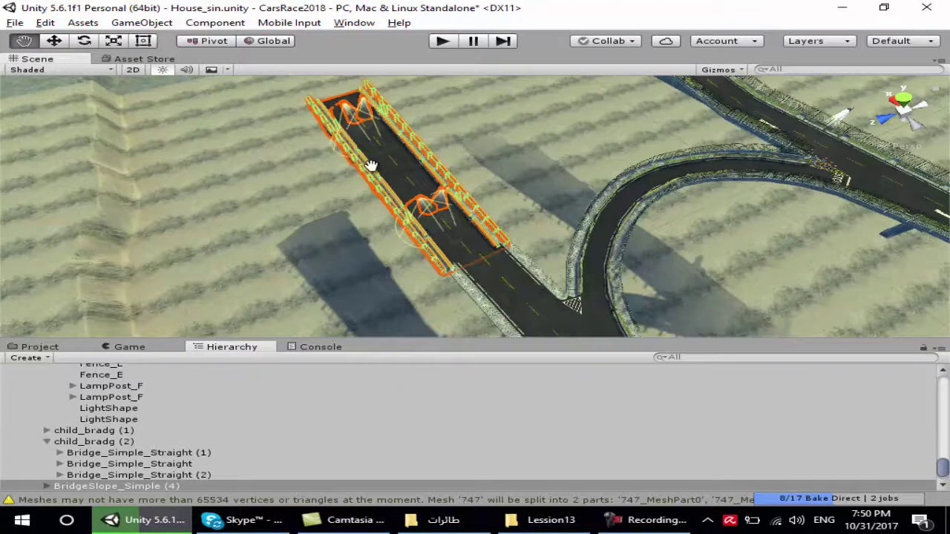
{"action": "scroll", "coordinate": [357, 165], "scroll_direction": "down", "scroll_amount": 2}
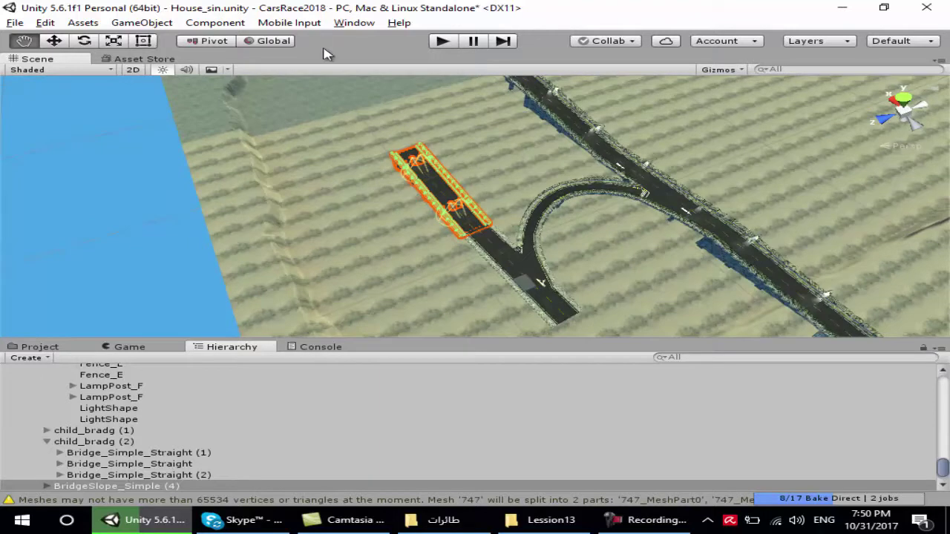
{"action": "scroll", "coordinate": [435, 141], "scroll_direction": "up", "scroll_amount": 5}
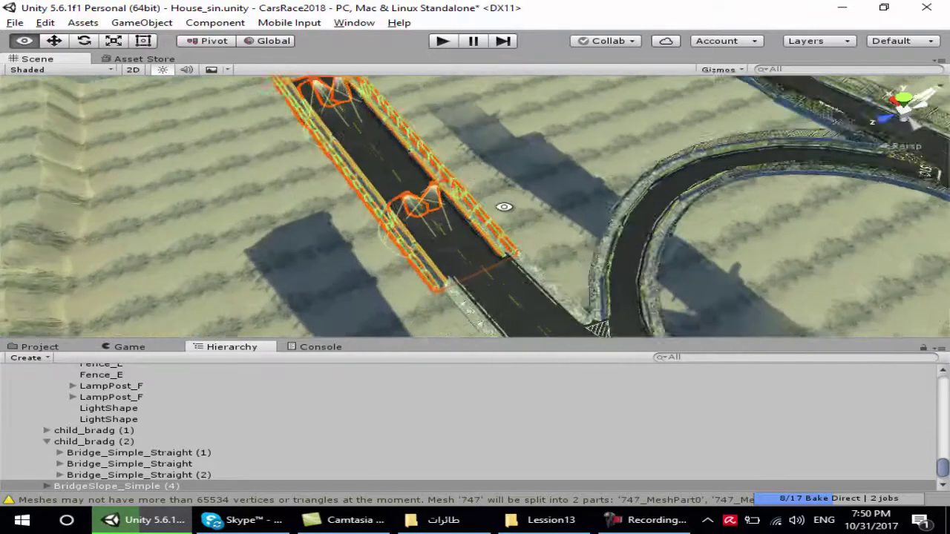
{"action": "mouse_move", "coordinate": [505, 206]}
{"action": "left_mouse_down", "text": "alt"}
{"action": "mouse_move", "coordinate": [390, 228]}
{"action": "mouse_move", "coordinate": [417, 227]}
{"action": "left_mouse_up", "text": "alt"}
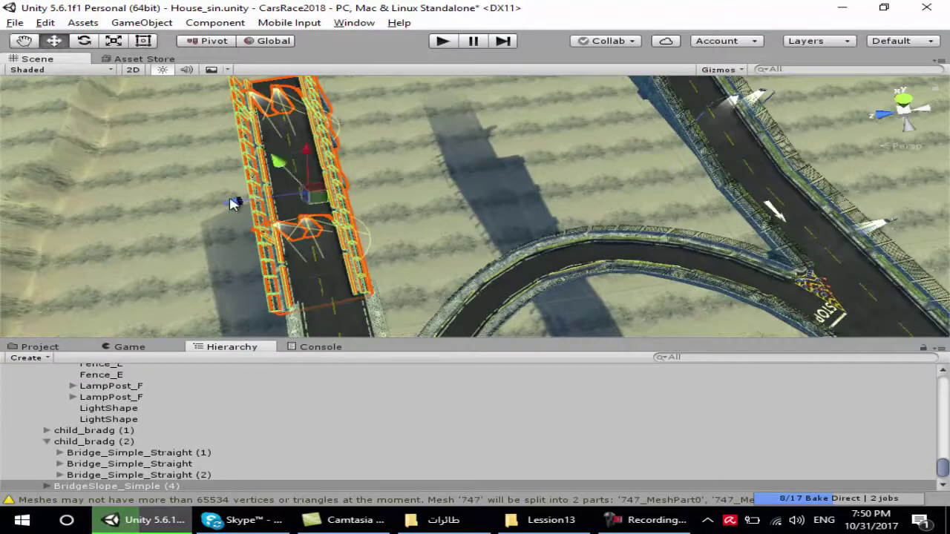
{"action": "left_click_drag", "start_coordinate": [232, 204], "coordinate": [303, 195]}
Frame the bridge section and zoom out to review its placement against the road
{"action": "left_click", "coordinate": [23, 41]}
{"action": "key", "text": "f"}
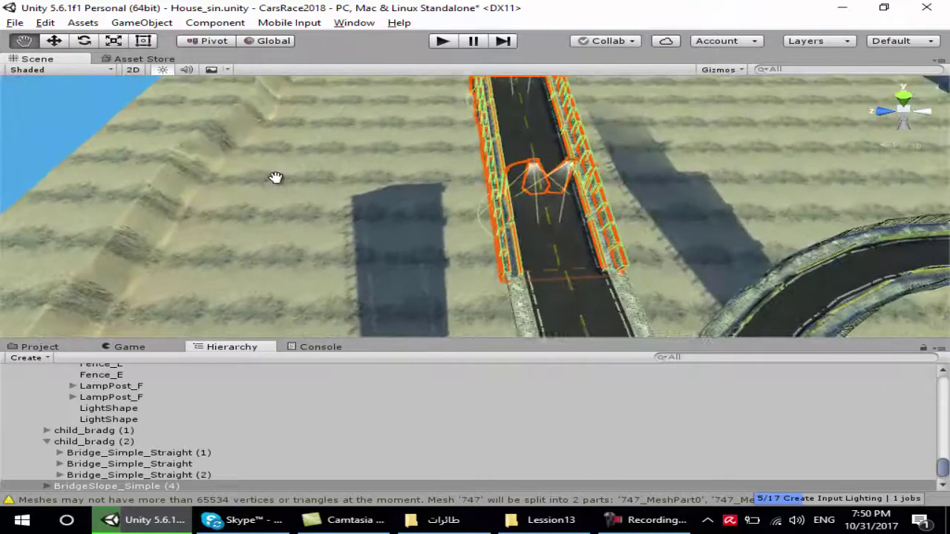
{"action": "scroll", "coordinate": [423, 170], "scroll_direction": "down", "scroll_amount": 2}
{"action": "scroll", "coordinate": [504, 166], "scroll_direction": "down", "scroll_amount": 2}
{"action": "scroll", "coordinate": [523, 163], "scroll_direction": "down", "scroll_amount": 2}
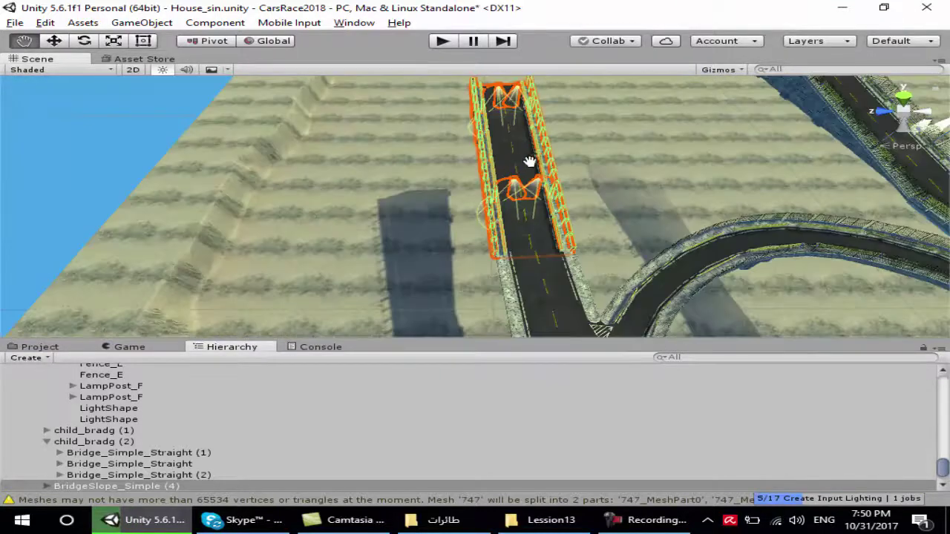
Rotate the child_bradg (2) bridge across the road, then move it to the stub road's far end
{"action": "left_click", "coordinate": [85, 42]}
{"action": "left_click_drag", "start_coordinate": [523, 165], "coordinate": [531, 76]}
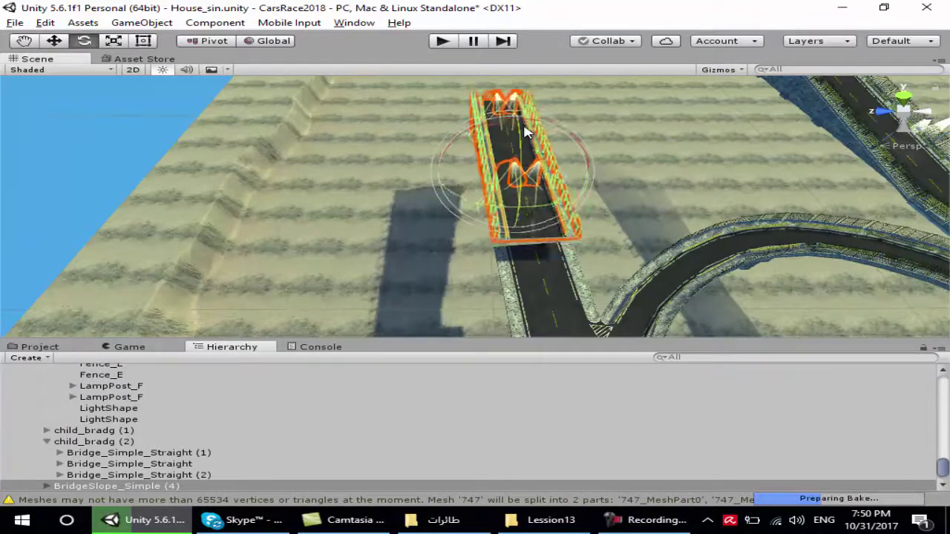
{"action": "right_click_drag", "start_coordinate": [478, 128], "coordinate": [445, 142]}
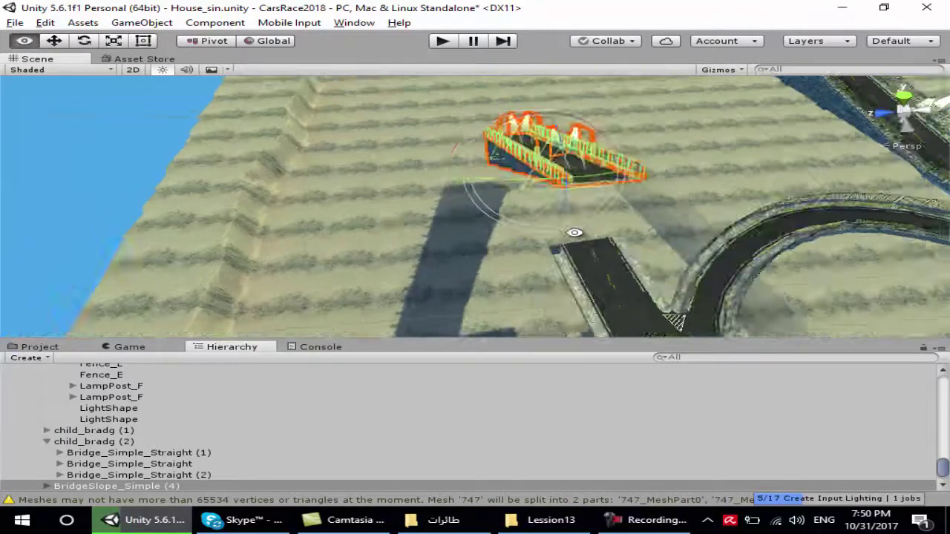
{"action": "left_click", "coordinate": [55, 42]}
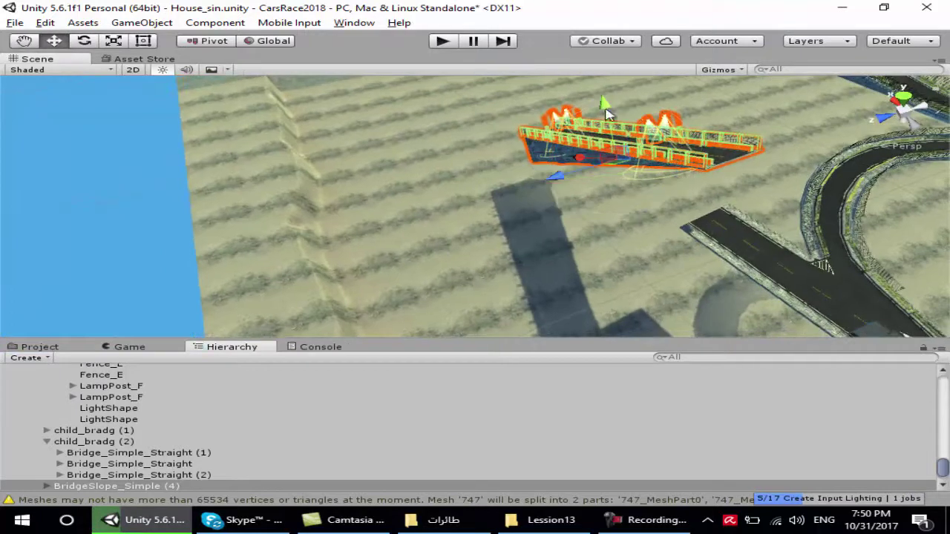
{"action": "left_click_drag", "start_coordinate": [607, 113], "coordinate": [762, 222]}
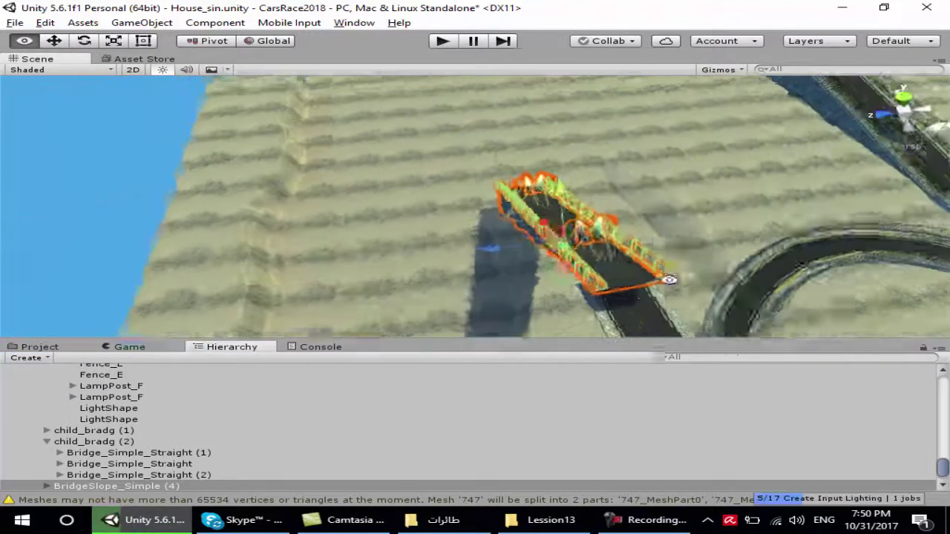
{"action": "mouse_move", "coordinate": [762, 223]}
{"action": "right_mouse_down"}
{"action": "mouse_move", "coordinate": [539, 235]}
{"action": "mouse_move", "coordinate": [642, 240]}
{"action": "right_mouse_up"}
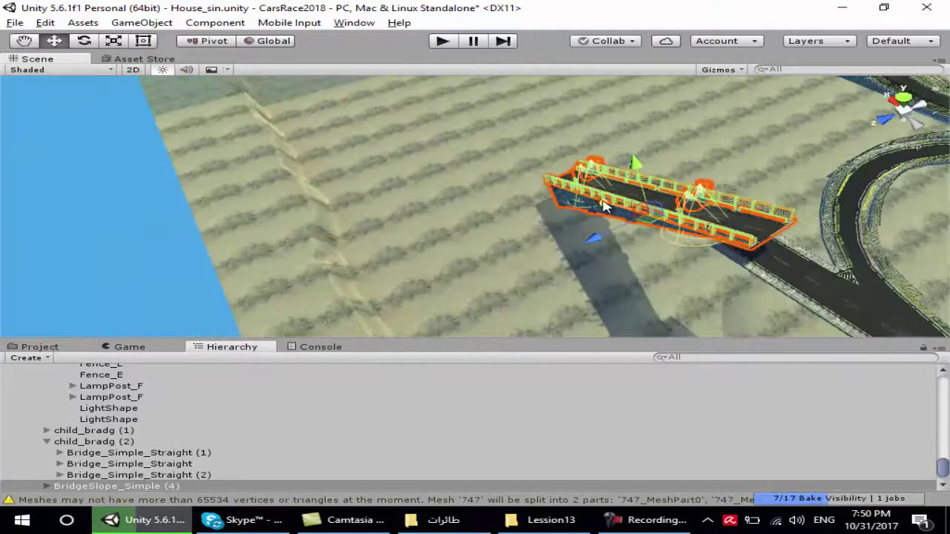
{"action": "mouse_move", "coordinate": [571, 206]}
{"action": "right_mouse_down"}
{"action": "mouse_move", "coordinate": [674, 265]}
{"action": "mouse_move", "coordinate": [519, 264]}
{"action": "mouse_move", "coordinate": [497, 231]}
{"action": "right_mouse_up"}
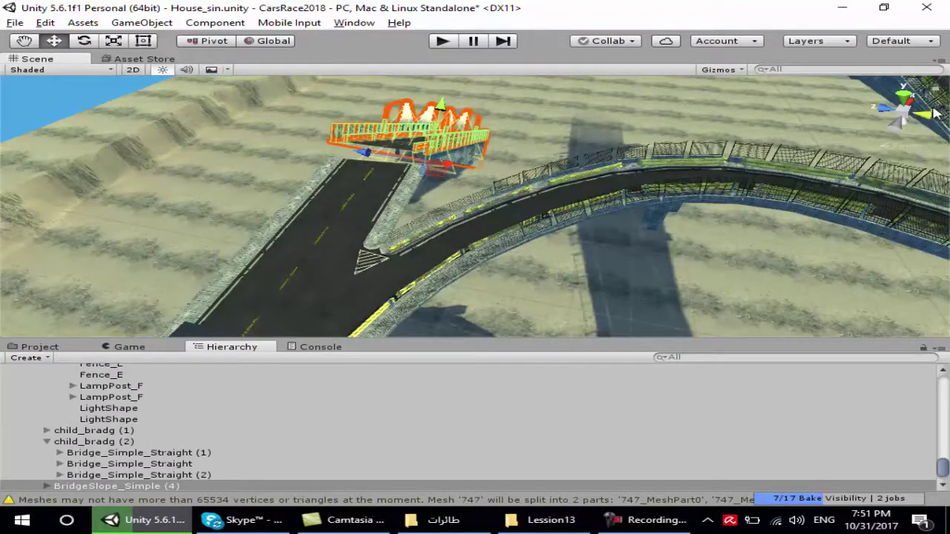
{"action": "left_click", "coordinate": [935, 113]}
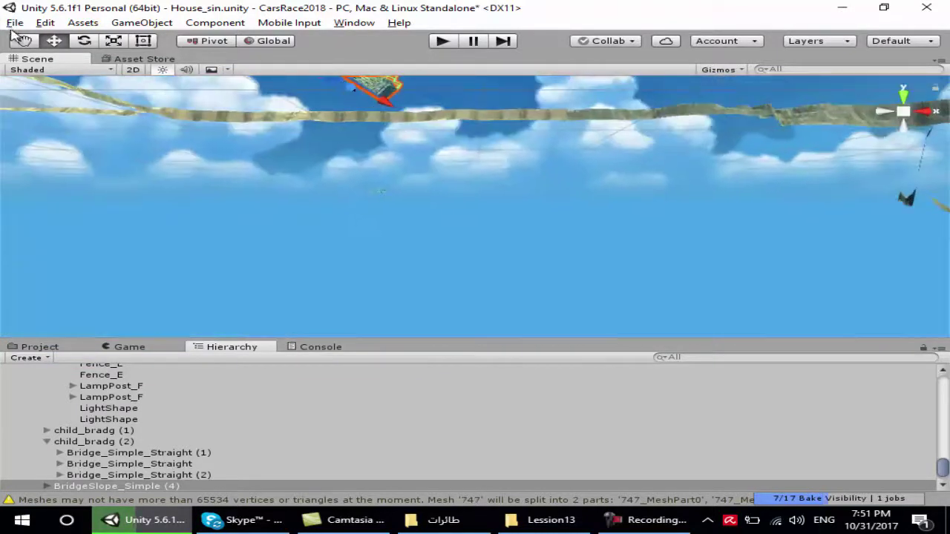
{"action": "left_click", "coordinate": [134, 98]}
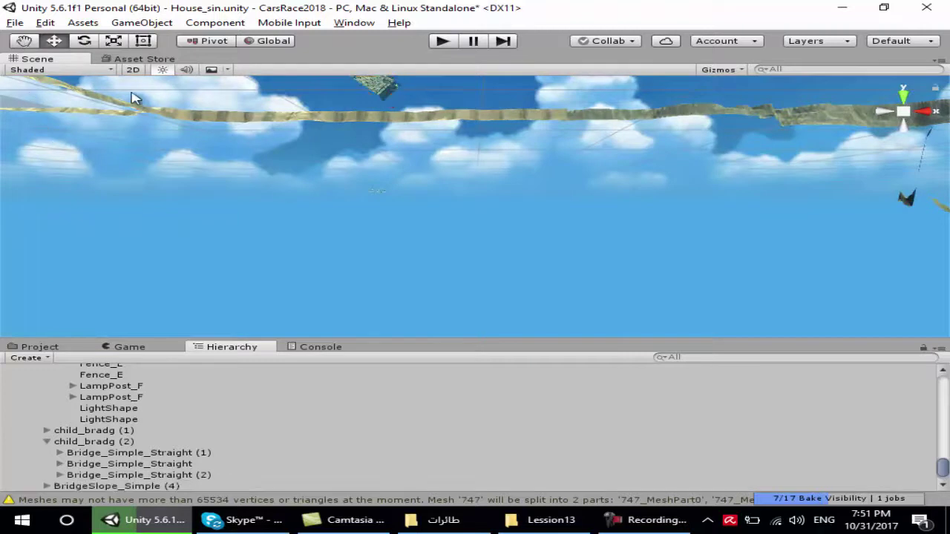
{"action": "mouse_move", "coordinate": [270, 102]}
{"action": "right_mouse_down"}
{"action": "mouse_move", "coordinate": [330, 193]}
{"action": "mouse_move", "coordinate": [215, 270]}
{"action": "right_mouse_up"}
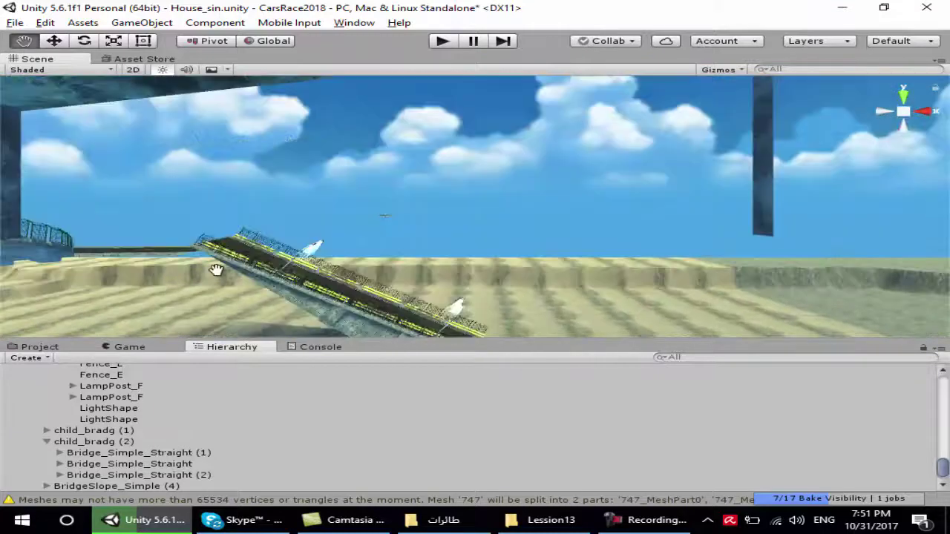
{"action": "mouse_move", "coordinate": [215, 270]}
{"action": "left_mouse_down"}
{"action": "mouse_move", "coordinate": [334, 256]}
{"action": "mouse_move", "coordinate": [415, 311]}
{"action": "left_mouse_up"}
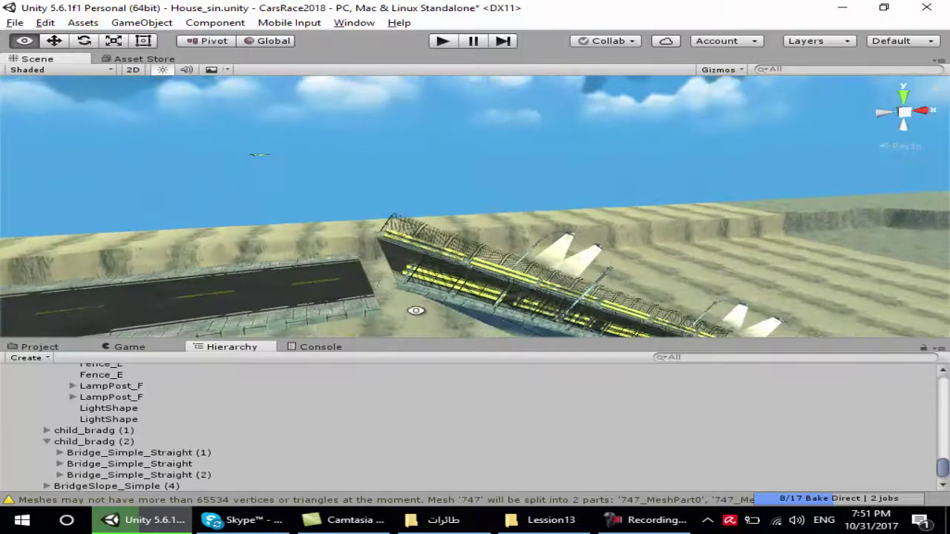
{"action": "left_click", "coordinate": [55, 42]}
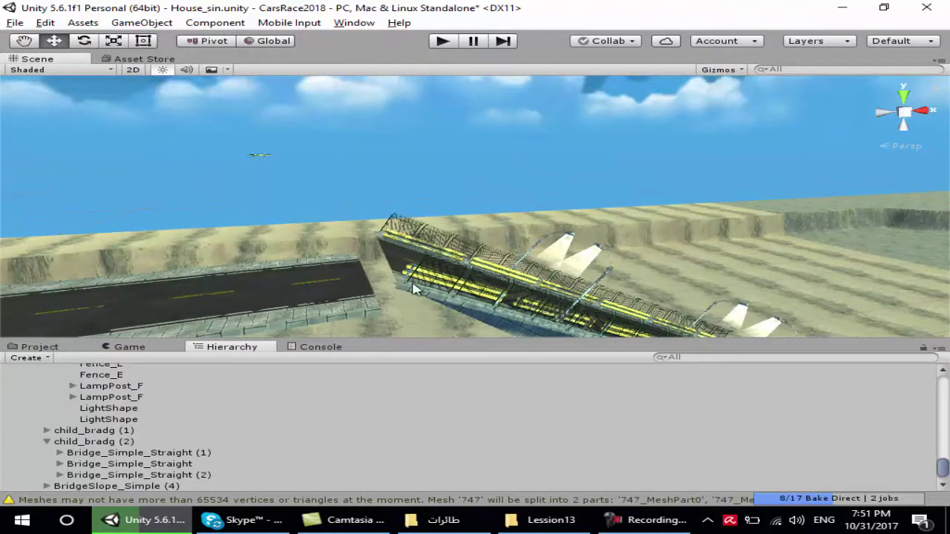
{"action": "left_click", "coordinate": [443, 270]}
{"action": "scroll", "coordinate": [141, 405], "scroll_direction": "up", "scroll_amount": 5}
{"action": "scroll", "coordinate": [103, 401], "scroll_direction": "up", "scroll_amount": 5}
Select BridgeSlope_Simple (4) and orbit around the slope section
{"action": "scroll", "coordinate": [111, 407], "scroll_direction": "up", "scroll_amount": 5}
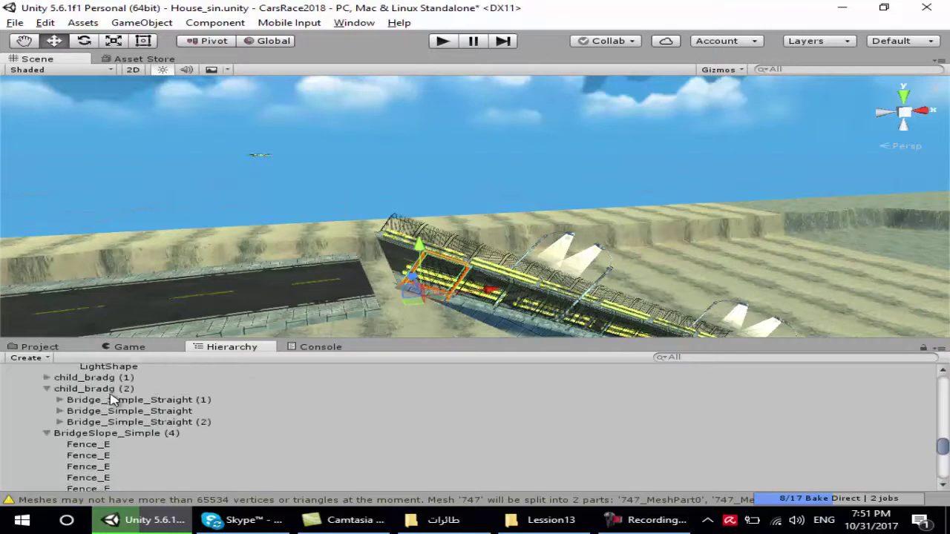
{"action": "left_click", "coordinate": [148, 476]}
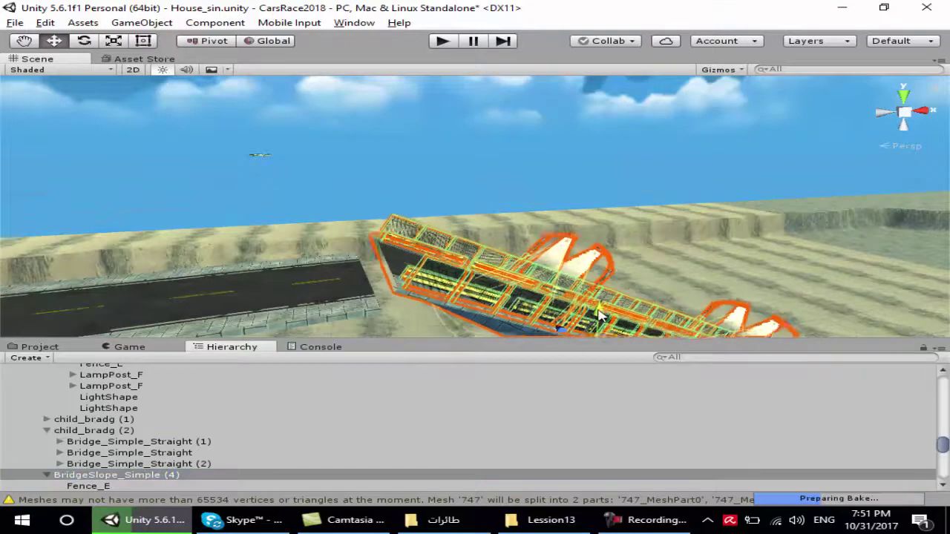
{"action": "scroll", "coordinate": [581, 306], "scroll_direction": "down", "scroll_amount": 2}
{"action": "left_click_drag", "start_coordinate": [582, 306], "coordinate": [375, 282], "text": "alt"}
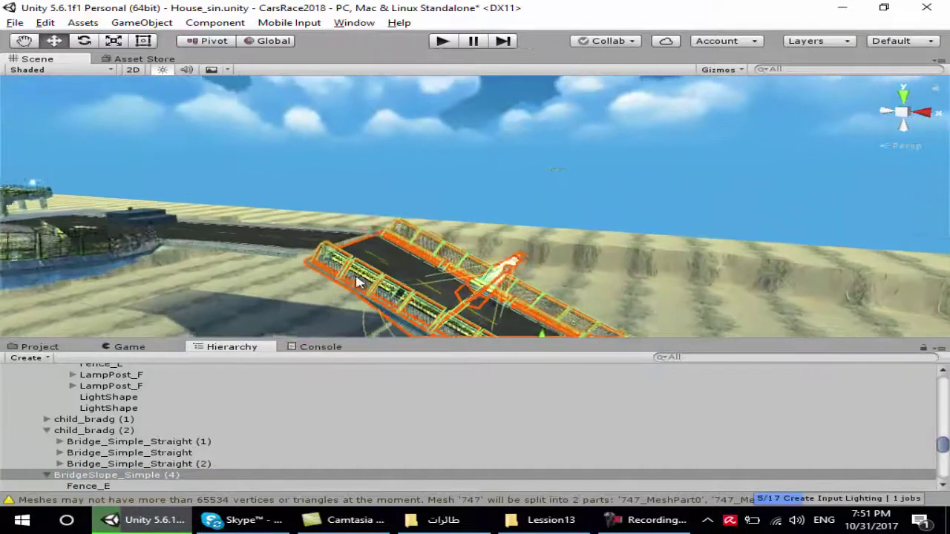
{"action": "mouse_move", "coordinate": [375, 282]}
{"action": "left_mouse_down", "text": "alt"}
{"action": "mouse_move", "coordinate": [530, 297]}
{"action": "mouse_move", "coordinate": [149, 211]}
{"action": "mouse_move", "coordinate": [460, 330]}
{"action": "left_mouse_up", "text": "alt"}
{"action": "scroll", "coordinate": [565, 319], "scroll_direction": "up", "scroll_amount": 5}
{"action": "scroll", "coordinate": [550, 294], "scroll_direction": "down", "scroll_amount": 5}
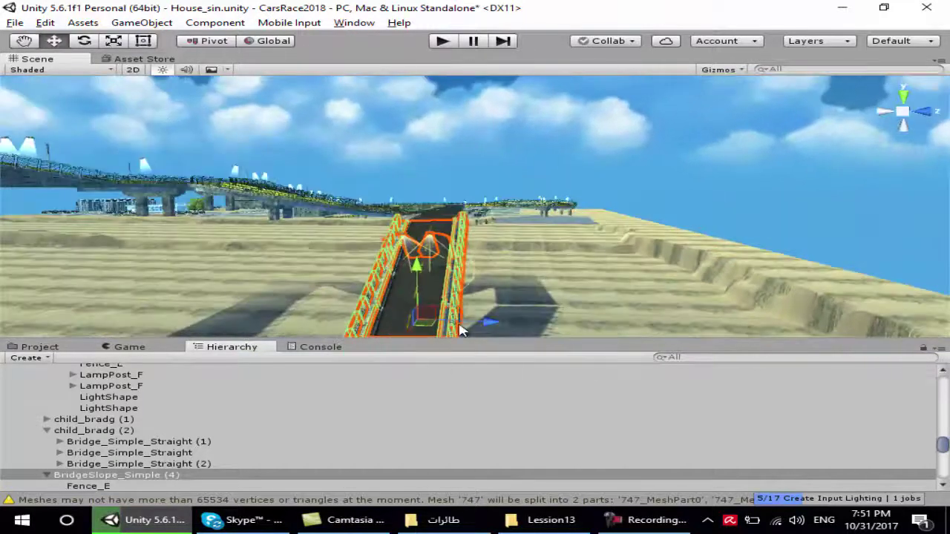
Nudge the slope slightly along its axis and centre the view on its joint with the road
{"action": "mouse_move", "coordinate": [493, 324]}
{"action": "left_mouse_down", "text": "alt"}
{"action": "mouse_move", "coordinate": [227, 317]}
{"action": "mouse_move", "coordinate": [460, 222]}
{"action": "left_mouse_up", "text": "alt"}
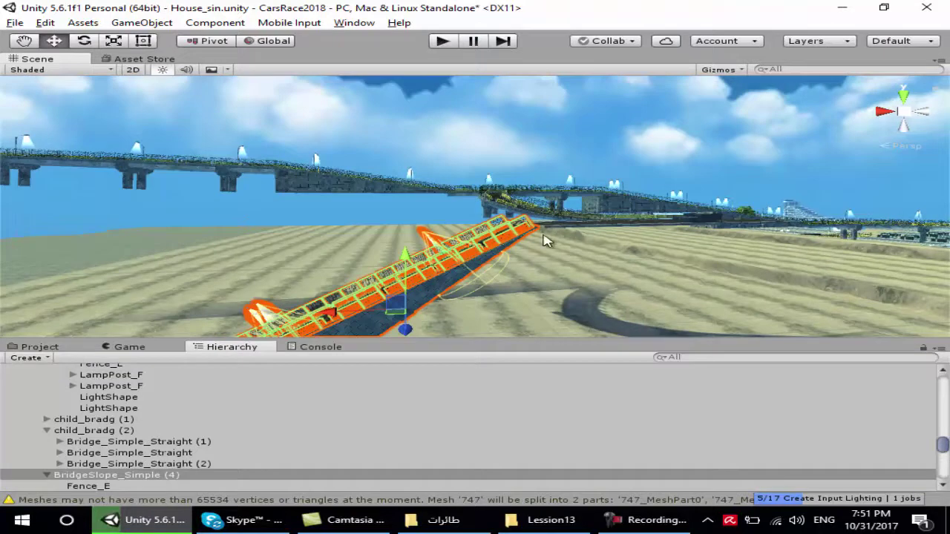
{"action": "left_click_drag", "start_coordinate": [460, 287], "coordinate": [424, 290], "text": "alt"}
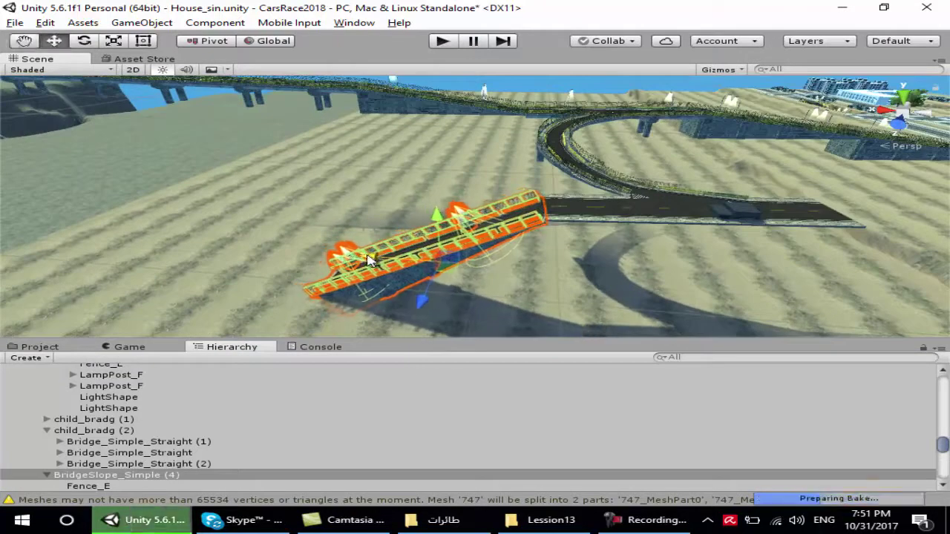
{"action": "scroll", "coordinate": [555, 260], "scroll_direction": "up", "scroll_amount": 3}
{"action": "left_click_drag", "start_coordinate": [549, 259], "coordinate": [360, 295], "text": "alt"}
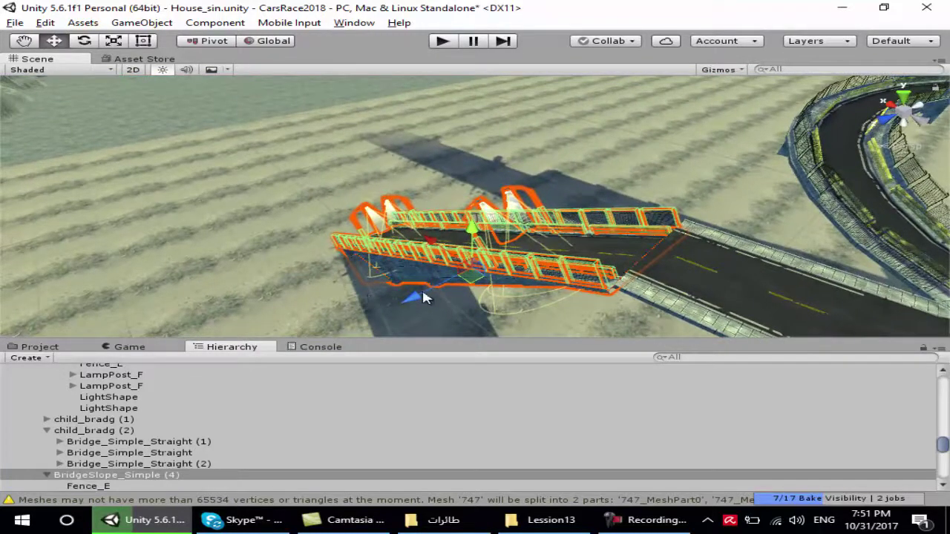
{"action": "left_click_drag", "start_coordinate": [410, 302], "coordinate": [418, 302]}
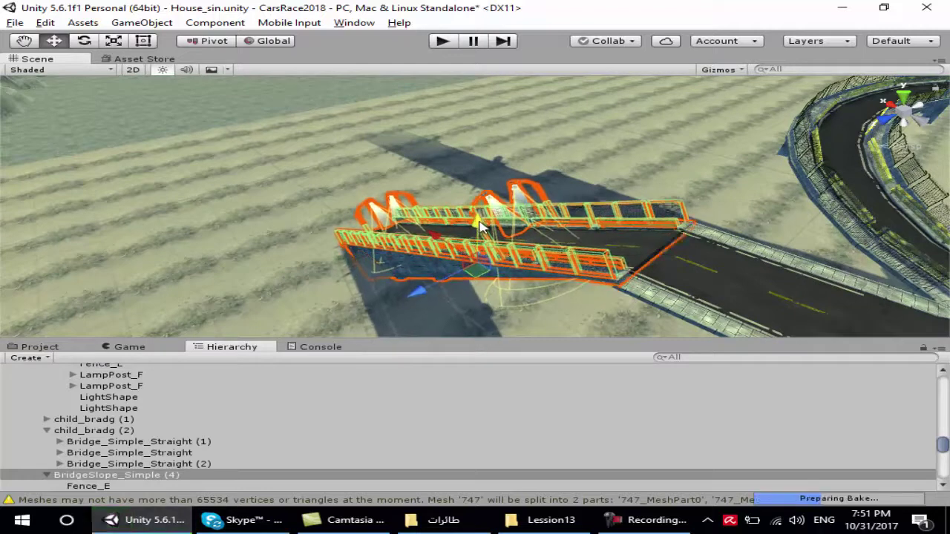
{"action": "left_click_drag", "start_coordinate": [770, 277], "coordinate": [609, 282], "text": "alt"}
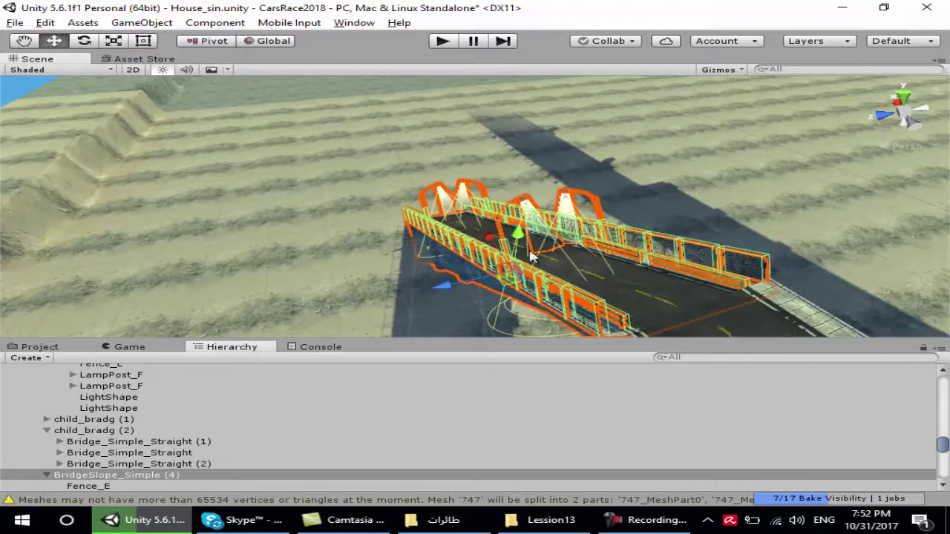
{"action": "mouse_move", "coordinate": [445, 218]}
{"action": "left_mouse_down", "text": "alt"}
{"action": "mouse_move", "coordinate": [506, 219]}
{"action": "mouse_move", "coordinate": [478, 239]}
{"action": "left_mouse_up", "text": "alt"}
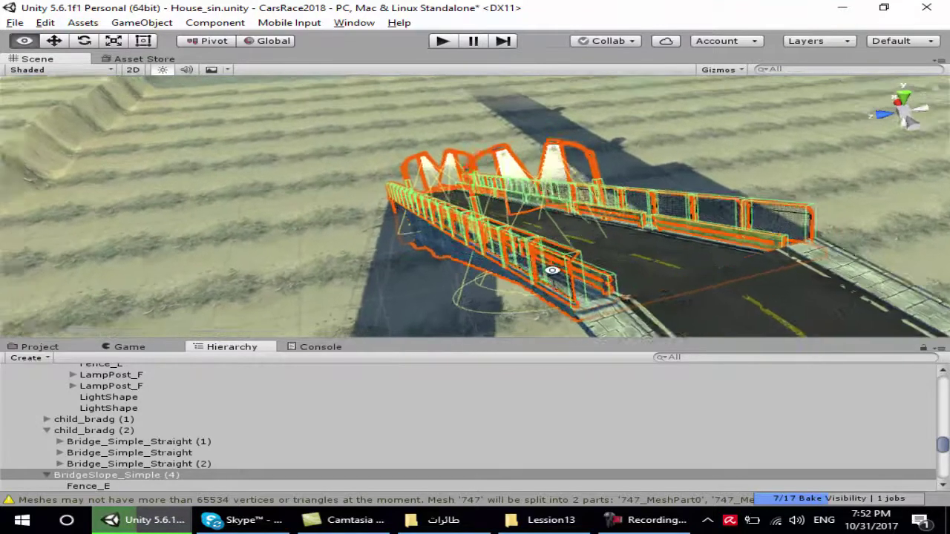
{"action": "mouse_move", "coordinate": [606, 269]}
{"action": "left_mouse_down"}
{"action": "mouse_move", "coordinate": [147, 215]}
{"action": "mouse_move", "coordinate": [904, 262]}
{"action": "mouse_move", "coordinate": [946, 327]}
{"action": "left_mouse_up"}
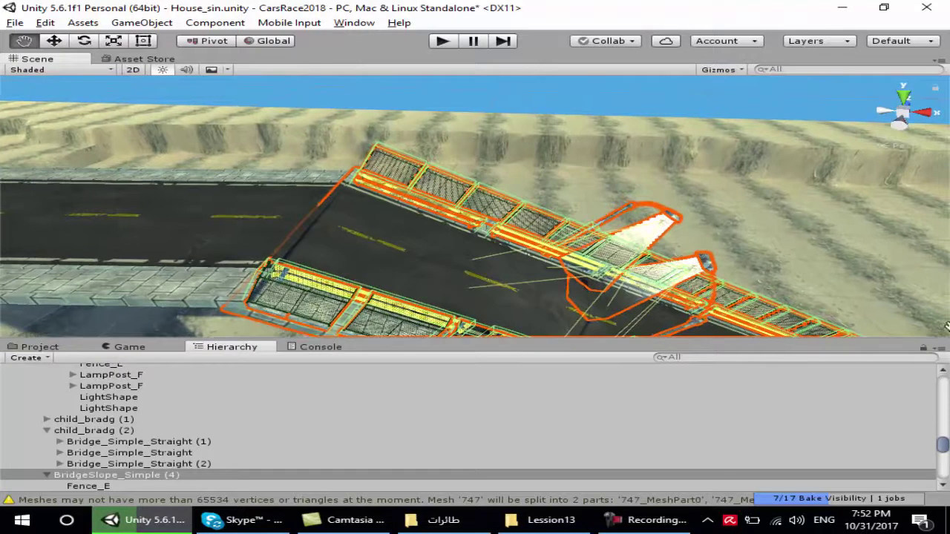
Tilt the BridgeSlope_Simple (4) section slightly with the Rotate tool to match the road
{"action": "left_click", "coordinate": [84, 41]}
{"action": "left_click_drag", "start_coordinate": [715, 267], "coordinate": [673, 215], "text": "alt"}
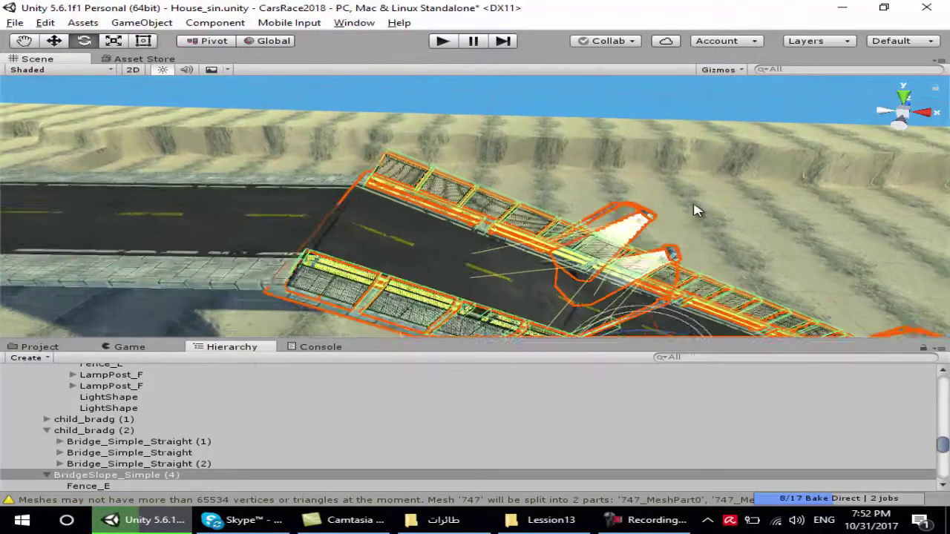
{"action": "left_click_drag", "start_coordinate": [643, 318], "coordinate": [643, 312]}
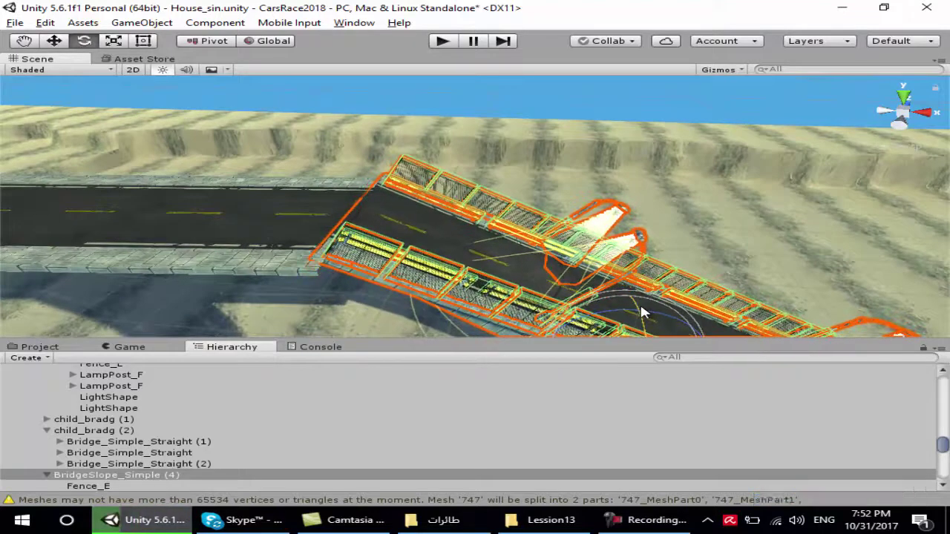
{"action": "mouse_move", "coordinate": [600, 272]}
{"action": "left_mouse_down", "text": "alt"}
{"action": "mouse_move", "coordinate": [387, 225]}
{"action": "mouse_move", "coordinate": [235, 215]}
{"action": "mouse_move", "coordinate": [211, 281]}
{"action": "mouse_move", "coordinate": [115, 220]}
{"action": "left_mouse_up", "text": "alt"}
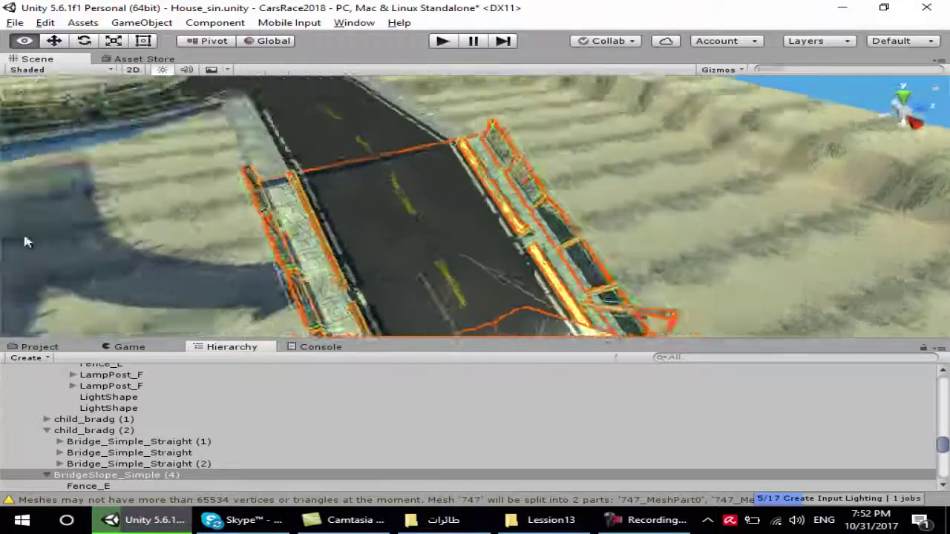
{"action": "left_click_drag", "start_coordinate": [315, 169], "coordinate": [308, 104]}
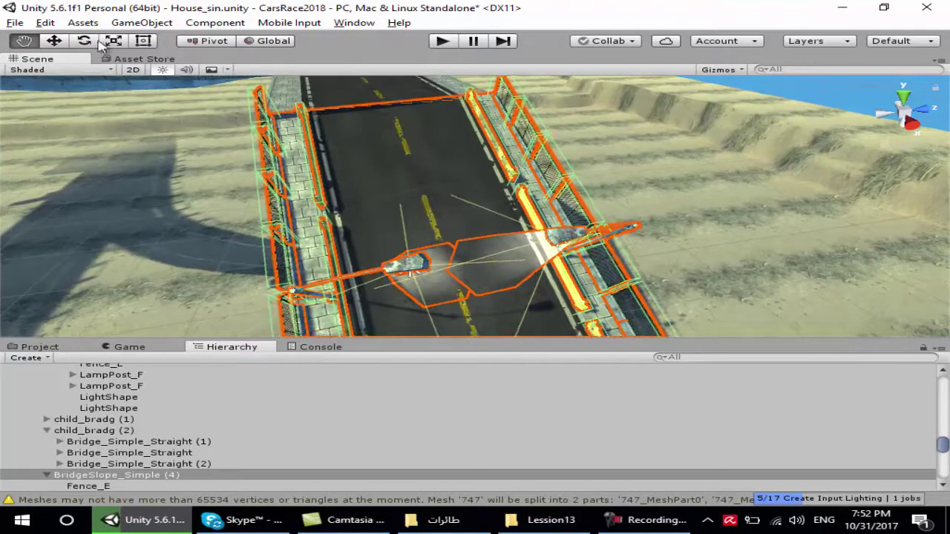
{"action": "left_click", "coordinate": [97, 43]}
{"action": "scroll", "coordinate": [371, 215], "scroll_direction": "down", "scroll_amount": 2}
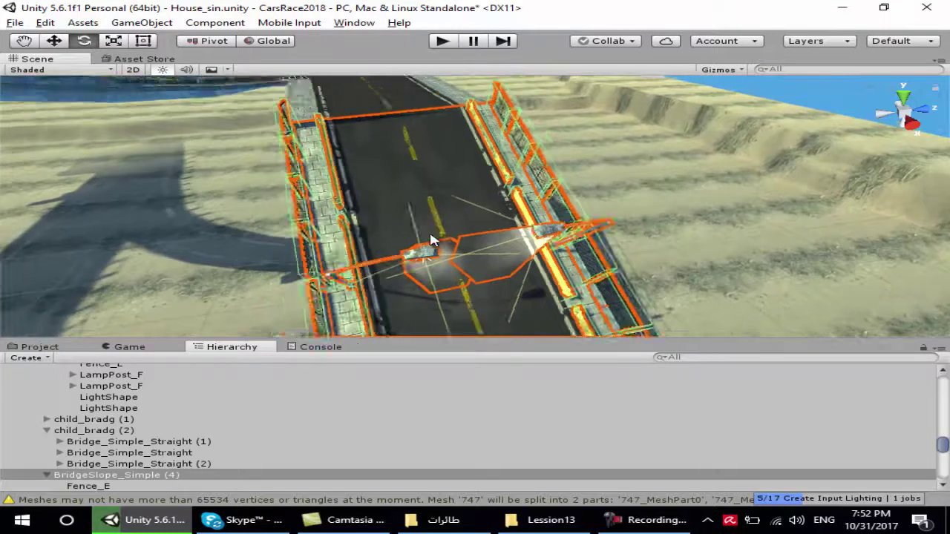
{"action": "scroll", "coordinate": [400, 226], "scroll_direction": "down", "scroll_amount": 2}
{"action": "scroll", "coordinate": [429, 244], "scroll_direction": "down", "scroll_amount": 2}
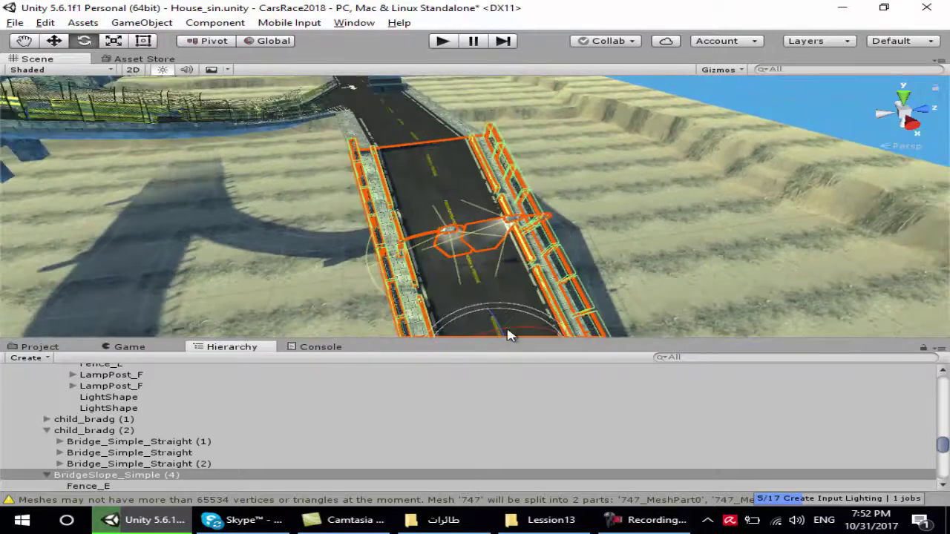
{"action": "left_click_drag", "start_coordinate": [509, 335], "coordinate": [517, 335]}
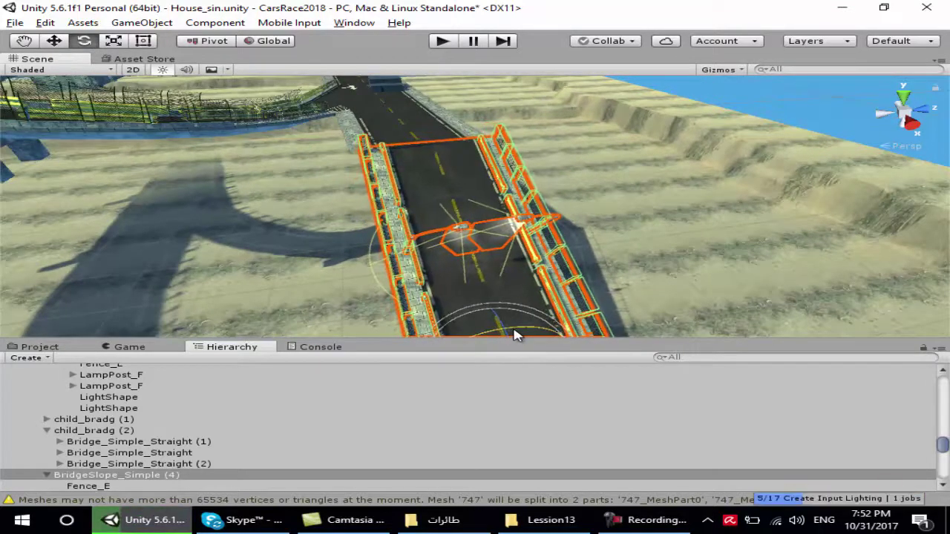
Shift the bridge slope slightly along X with the Move tool
{"action": "left_click", "coordinate": [56, 44]}
{"action": "scroll", "coordinate": [521, 293], "scroll_direction": "down", "scroll_amount": 3}
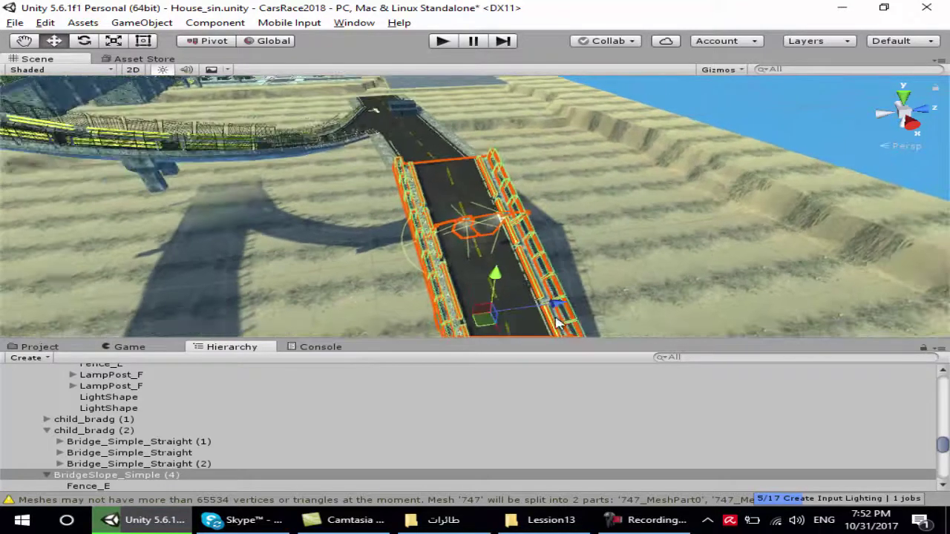
{"action": "left_click_drag", "start_coordinate": [558, 310], "coordinate": [553, 308]}
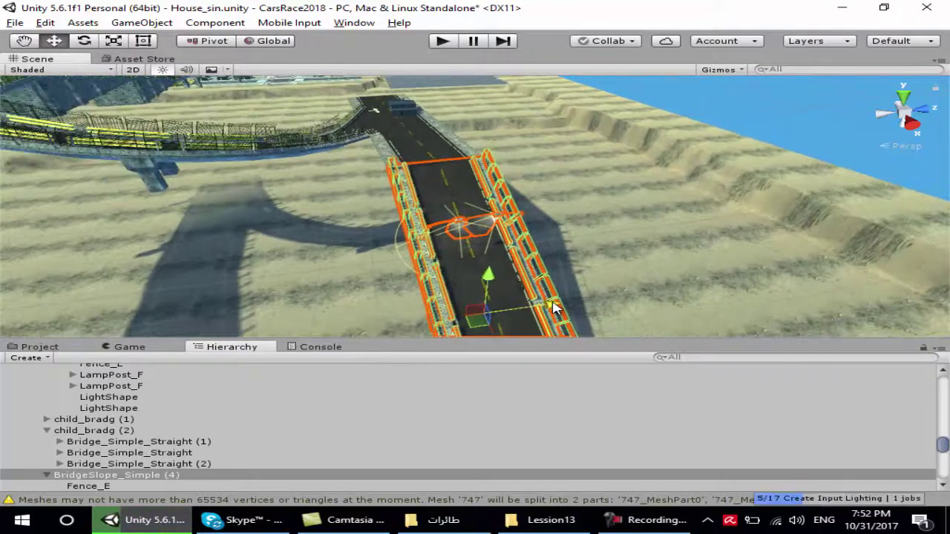
{"action": "scroll", "coordinate": [418, 180], "scroll_direction": "up", "scroll_amount": 2}
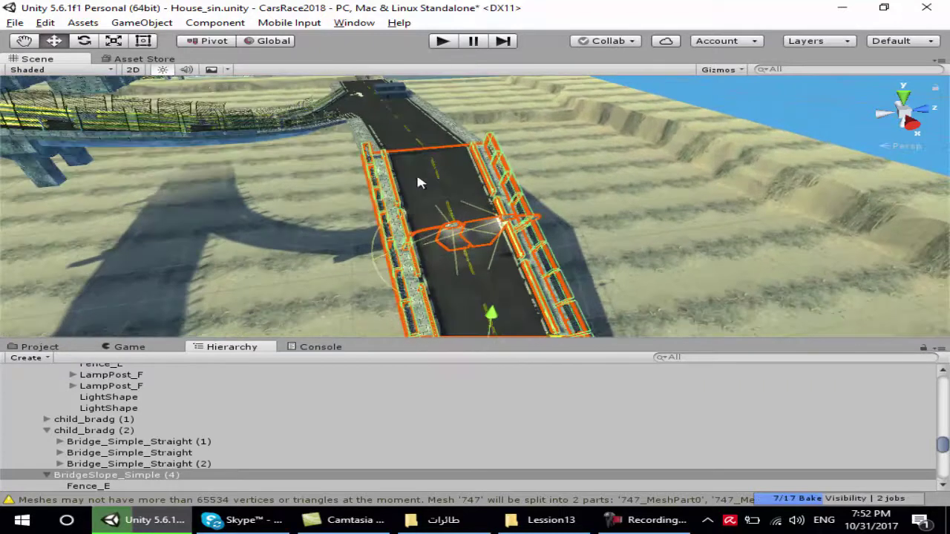
Pan and orbit down to road level to check the slope's alignment with the road and fence
{"action": "left_click", "coordinate": [24, 43]}
{"action": "left_click_drag", "start_coordinate": [379, 143], "coordinate": [394, 269]}
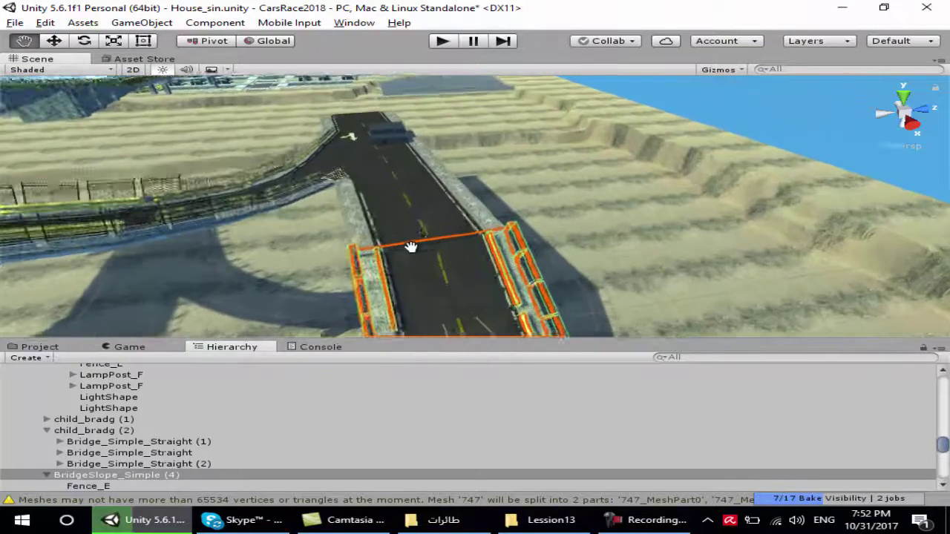
{"action": "scroll", "coordinate": [394, 269], "scroll_direction": "up", "scroll_amount": 5}
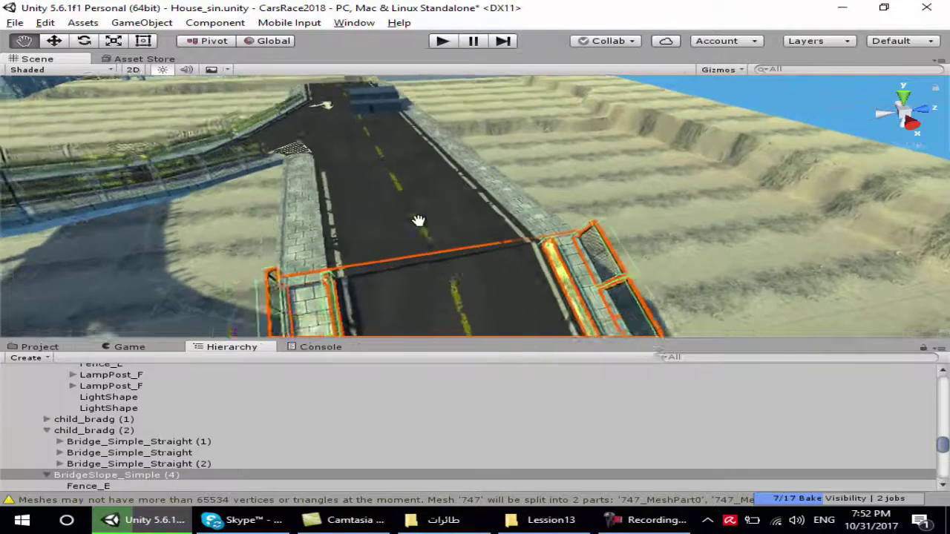
{"action": "scroll", "coordinate": [431, 193], "scroll_direction": "up", "scroll_amount": 2}
{"action": "scroll", "coordinate": [443, 182], "scroll_direction": "up", "scroll_amount": 1}
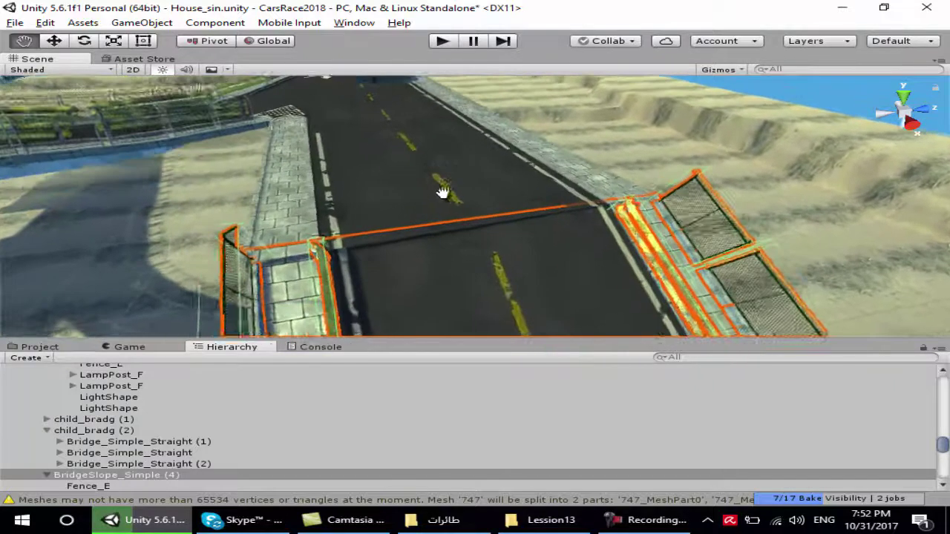
{"action": "scroll", "coordinate": [444, 193], "scroll_direction": "up", "scroll_amount": 2}
{"action": "scroll", "coordinate": [445, 215], "scroll_direction": "up", "scroll_amount": 2}
{"action": "left_click_drag", "start_coordinate": [445, 225], "coordinate": [482, 182], "text": "alt"}
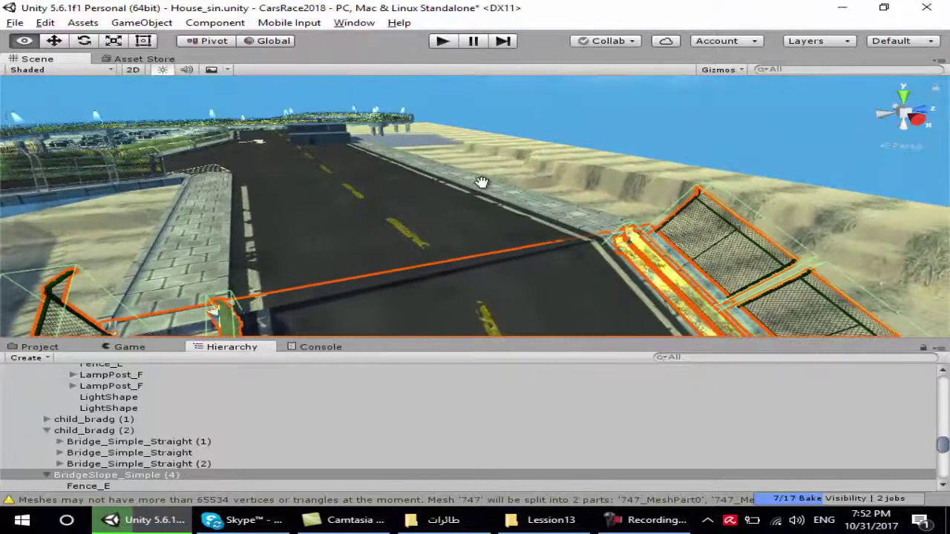
{"action": "mouse_move", "coordinate": [424, 213]}
{"action": "left_mouse_down", "text": "alt"}
{"action": "mouse_move", "coordinate": [440, 258]}
{"action": "mouse_move", "coordinate": [357, 213]}
{"action": "left_mouse_up", "text": "alt"}
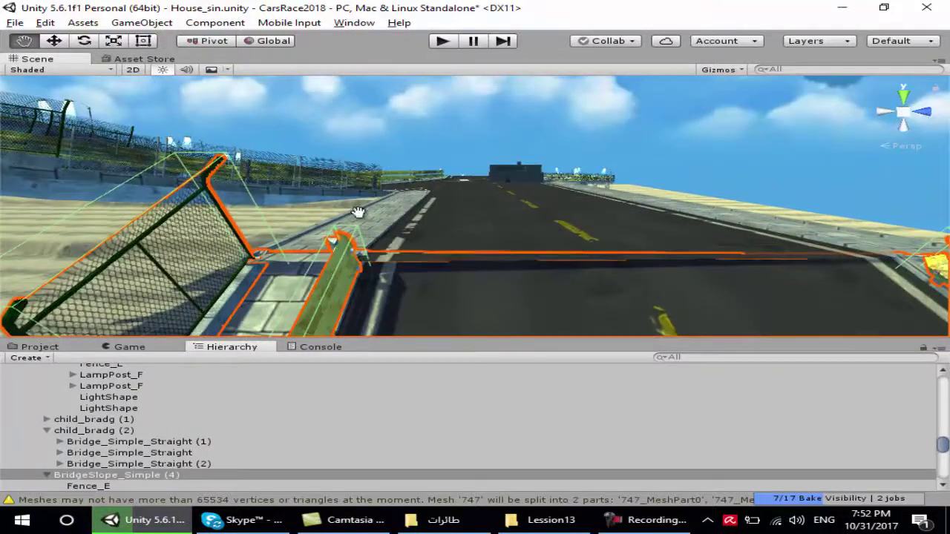
{"action": "key", "text": "ctrl+3"}
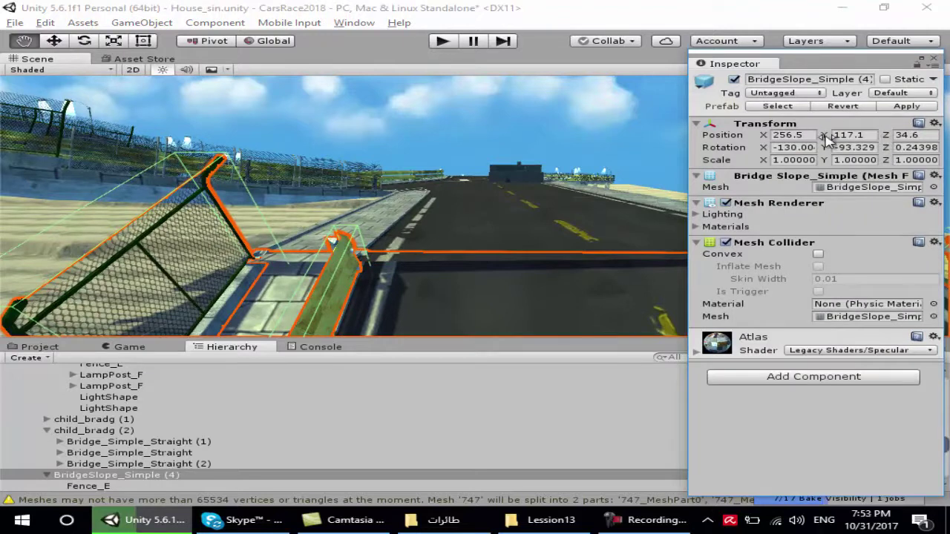
Try Position Y values 116, 117 and 118 for BridgeSlope_Simple (4), settling on 117.3
{"action": "left_click_drag", "start_coordinate": [834, 139], "coordinate": [836, 141]}
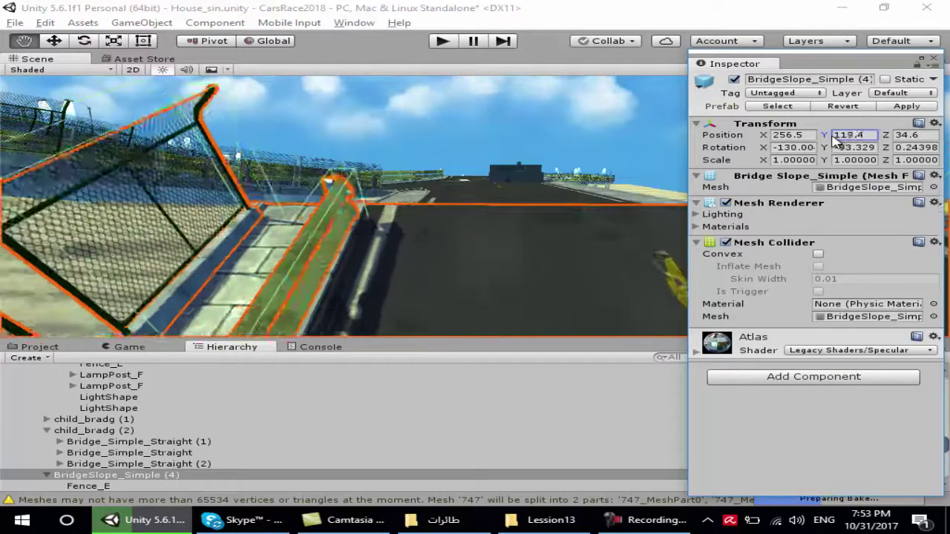
{"action": "left_click_drag", "start_coordinate": [835, 141], "coordinate": [827, 139]}
{"action": "type", "text": "116"}
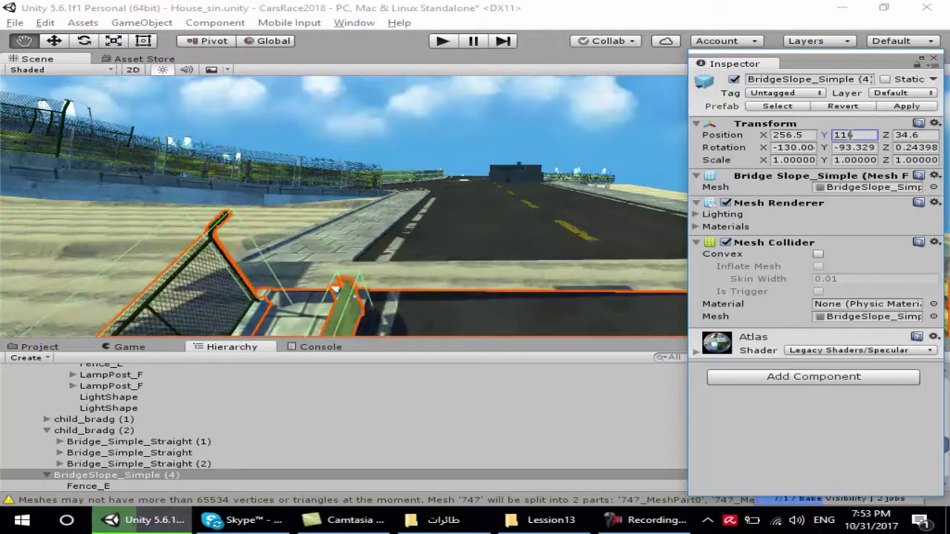
{"action": "type", "text": "117"}
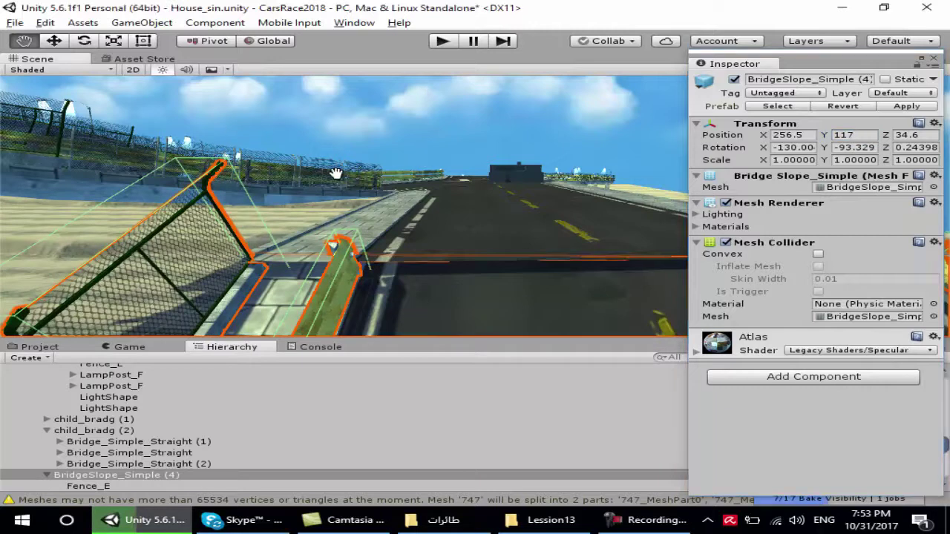
{"action": "left_click_drag", "start_coordinate": [333, 173], "coordinate": [323, 174]}
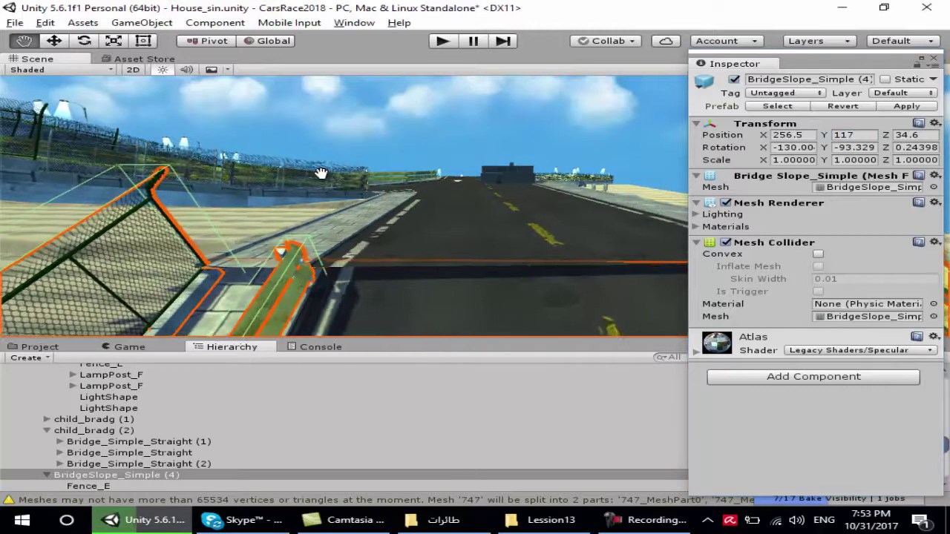
{"action": "left_click", "coordinate": [848, 136]}
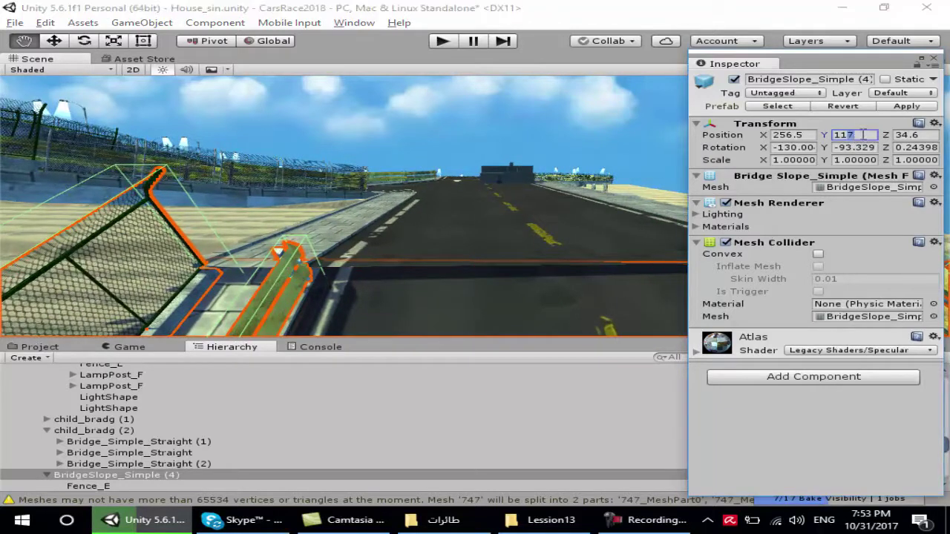
{"action": "type", "text": "118"}
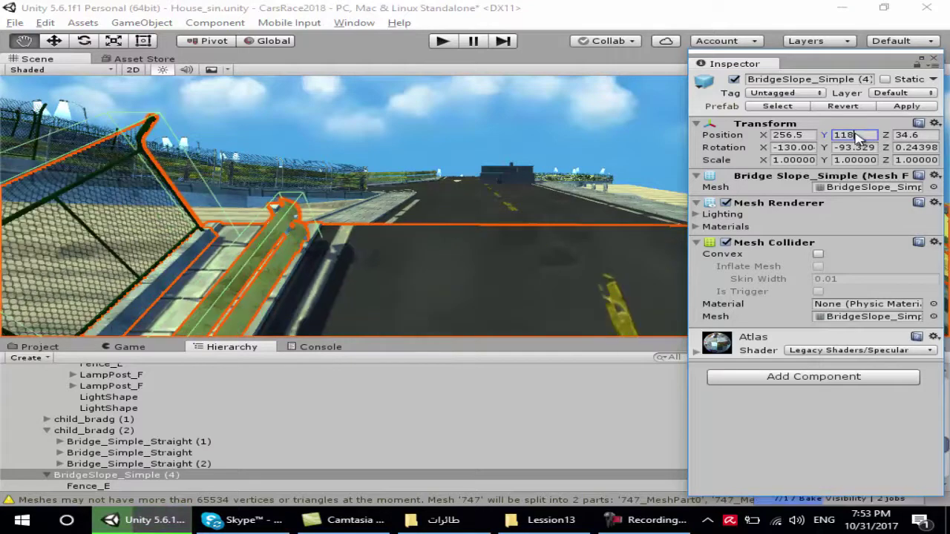
{"action": "key", "text": "BackSpace"}
{"action": "type", "text": "7"}
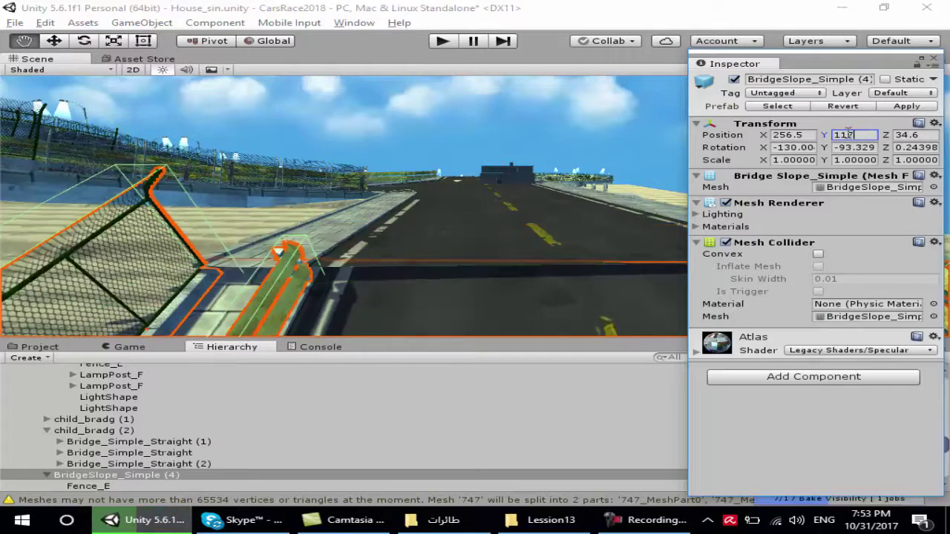
{"action": "type", "text": ".1"}
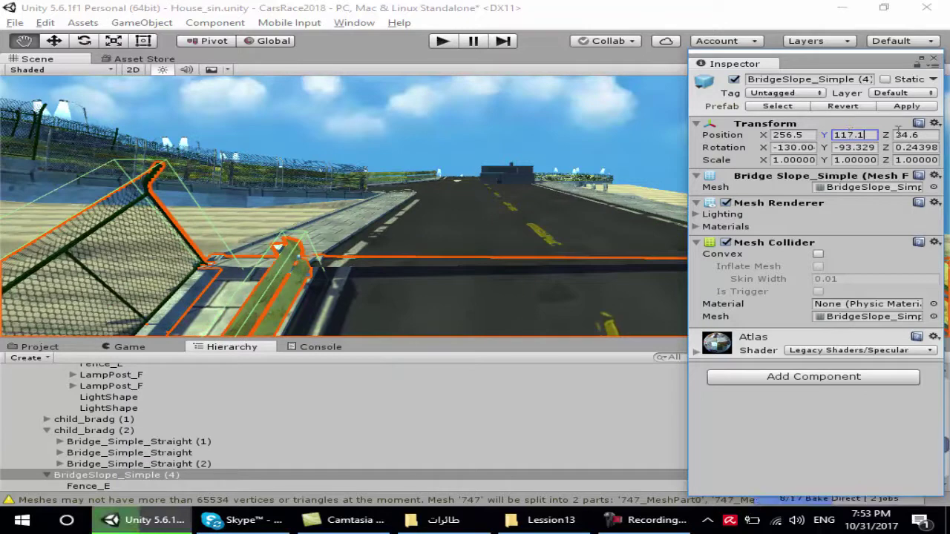
{"action": "key", "text": "BackSpace"}
{"action": "type", "text": "3"}
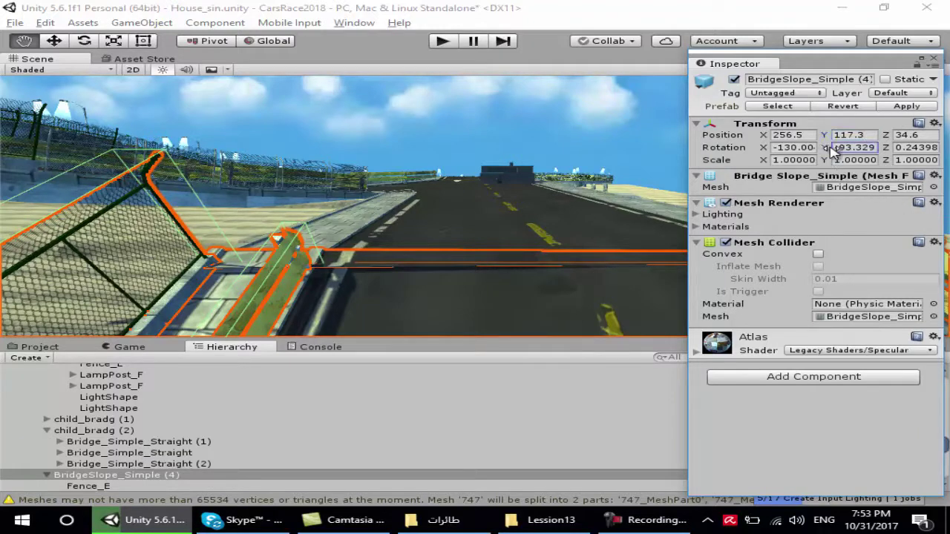
{"action": "mouse_move", "coordinate": [406, 160]}
{"action": "left_mouse_down"}
{"action": "mouse_move", "coordinate": [77, 175]}
{"action": "mouse_move", "coordinate": [154, 170]}
{"action": "left_mouse_up"}
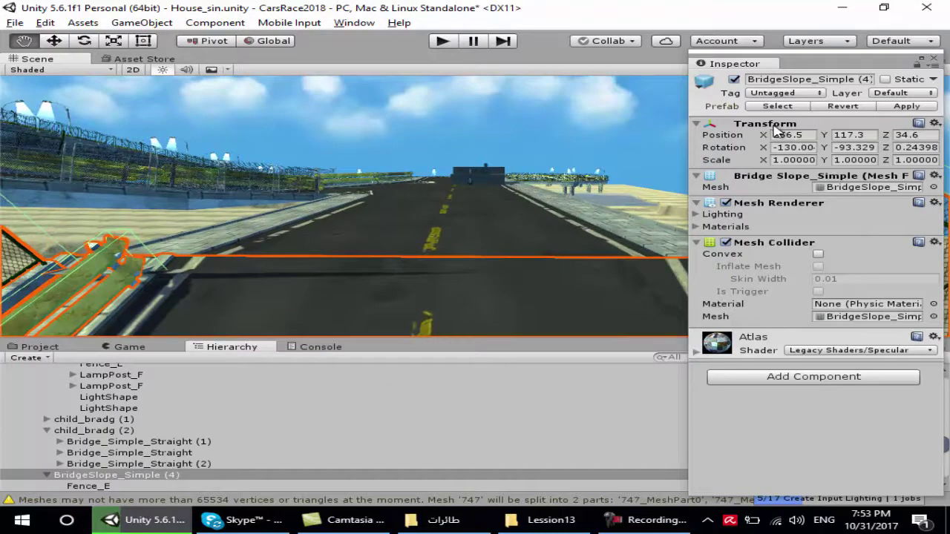
{"action": "left_click_drag", "start_coordinate": [765, 147], "coordinate": [774, 150]}
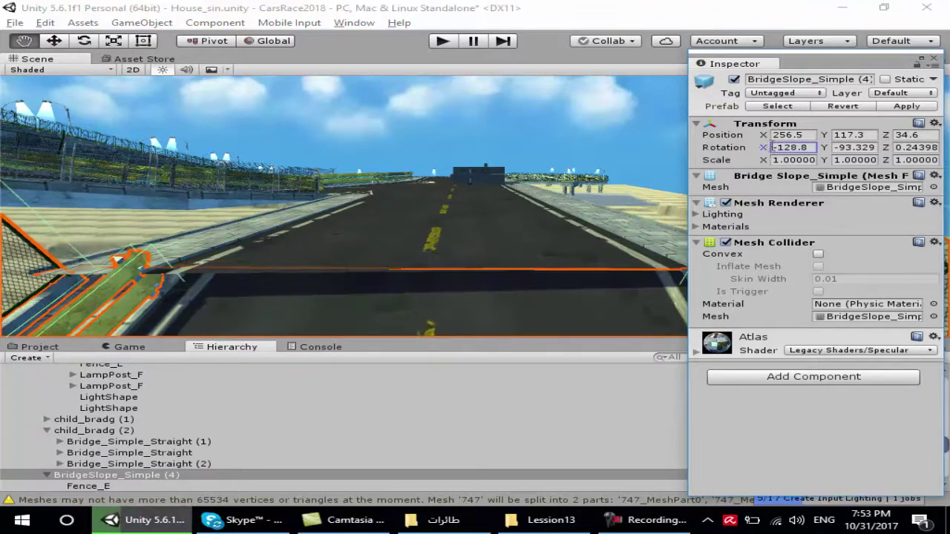
{"action": "key", "text": "ctrl+z"}
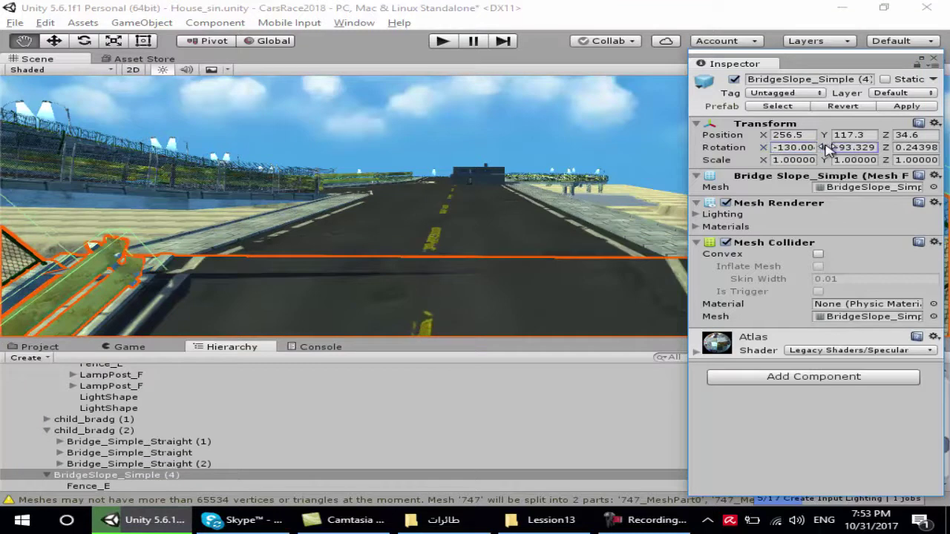
{"action": "left_click_drag", "start_coordinate": [828, 148], "coordinate": [889, 149]}
{"action": "left_click", "coordinate": [894, 147]}
{"action": "type", "text": "5.1"}
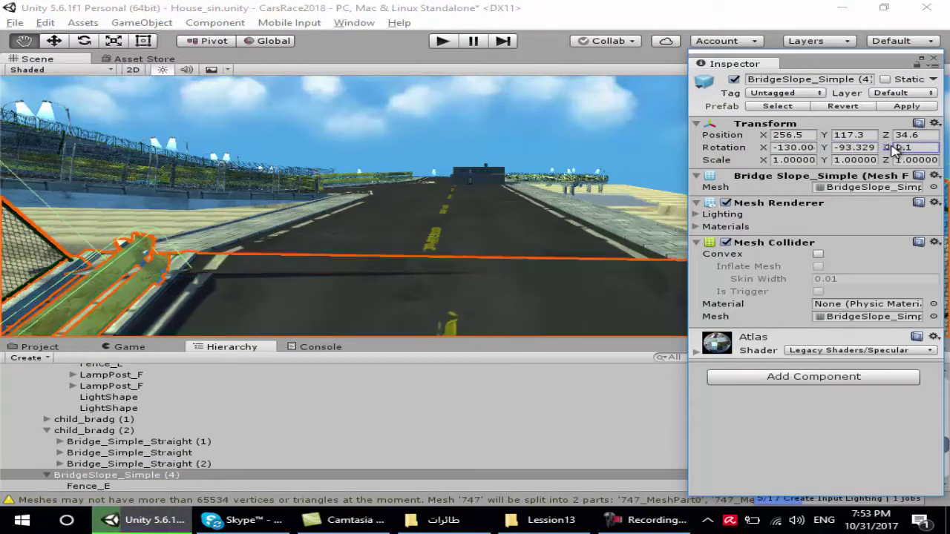
{"action": "key", "text": "BackSpace"}
{"action": "type", "text": "6"}
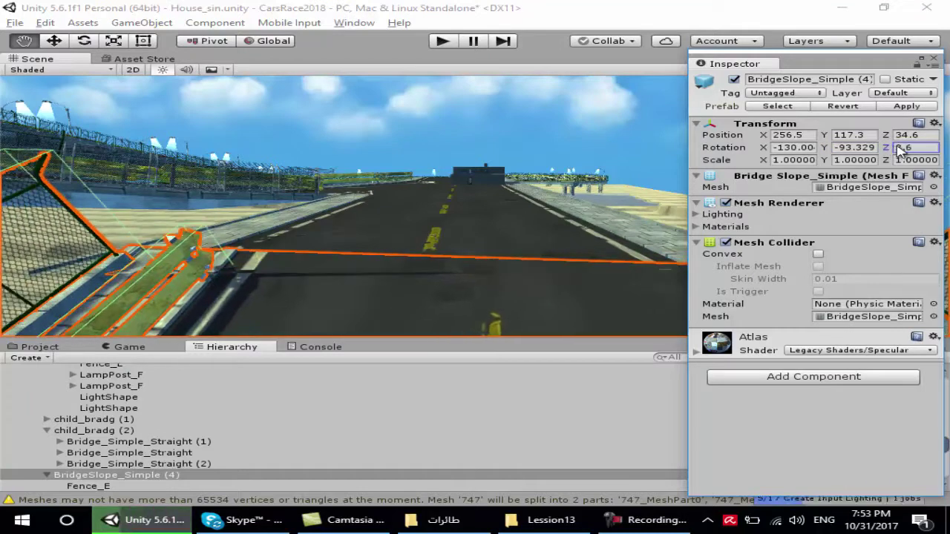
{"action": "key", "text": "BackSpace"}
{"action": "type", "text": "9"}
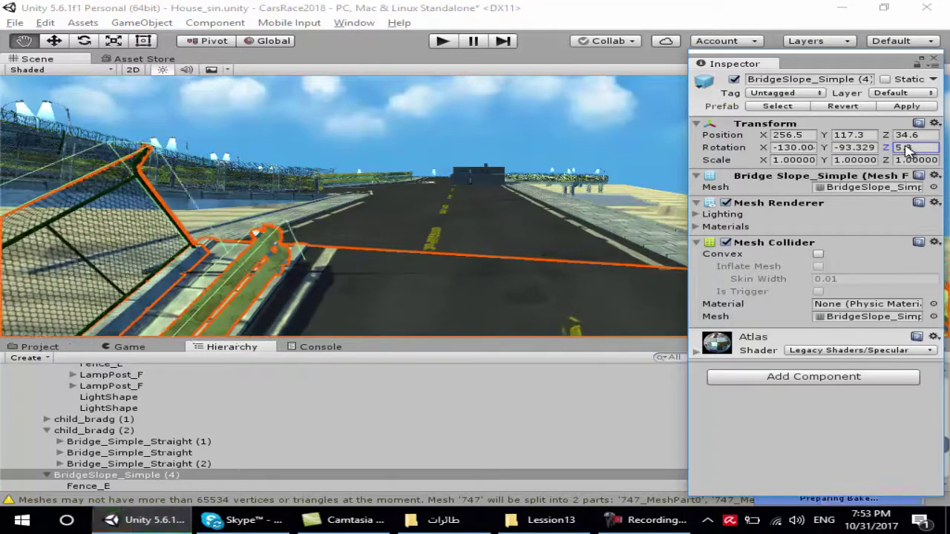
{"action": "key", "text": "BackSpace"}
{"action": "type", "text": "8"}
{"action": "key", "text": "BackSpace"}
{"action": "type", "text": "-2.4"}
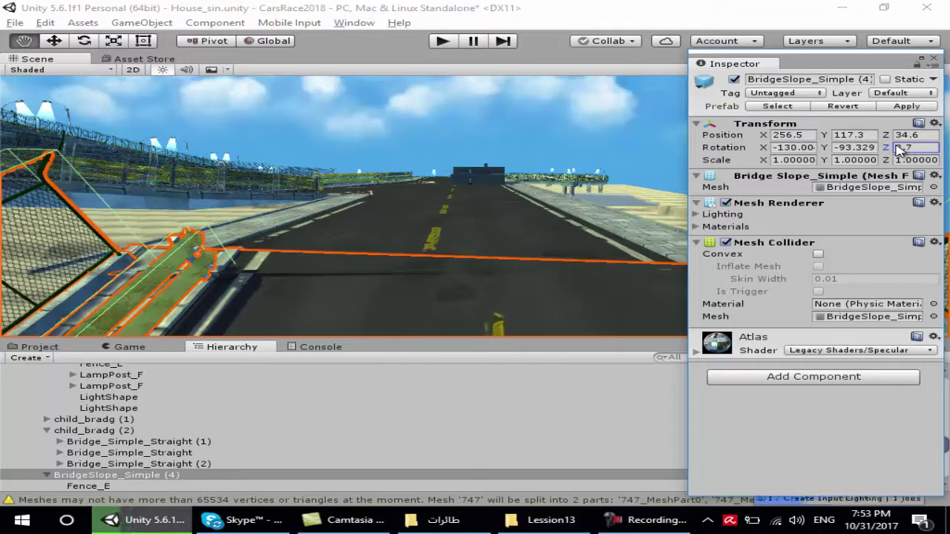
{"action": "key", "text": "Return"}
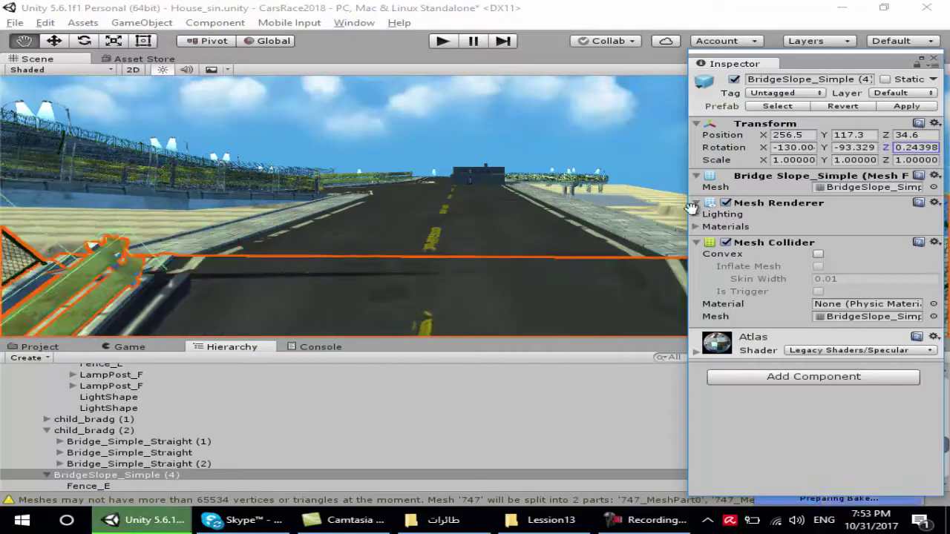
Orbit the Scene view to a top-down look at the bridge slope, with a widened Game view beside it
{"action": "mouse_move", "coordinate": [574, 218]}
{"action": "left_mouse_down", "text": "alt"}
{"action": "mouse_move", "coordinate": [409, 212]}
{"action": "mouse_move", "coordinate": [373, 121]}
{"action": "left_mouse_up", "text": "alt"}
{"action": "left_click_drag", "start_coordinate": [419, 156], "coordinate": [349, 278], "text": "alt"}
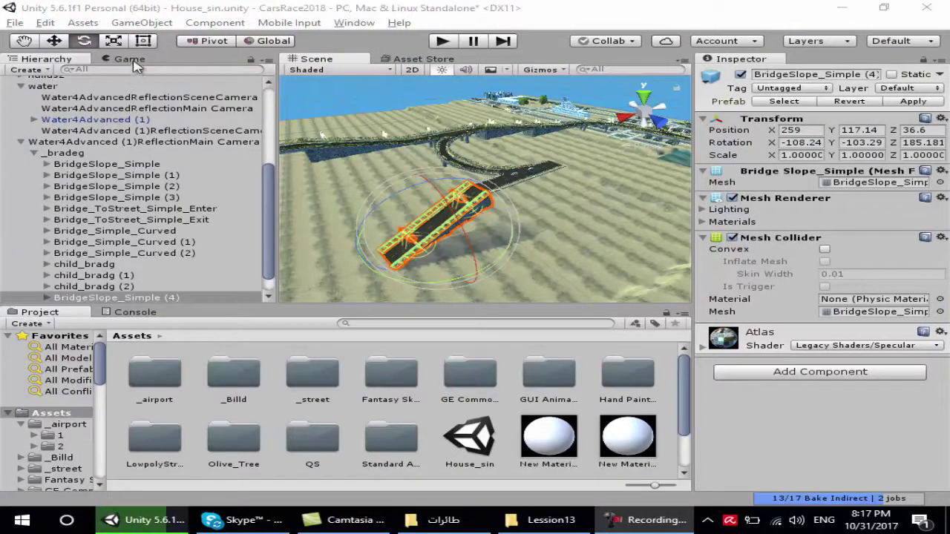
{"action": "left_click", "coordinate": [128, 59]}
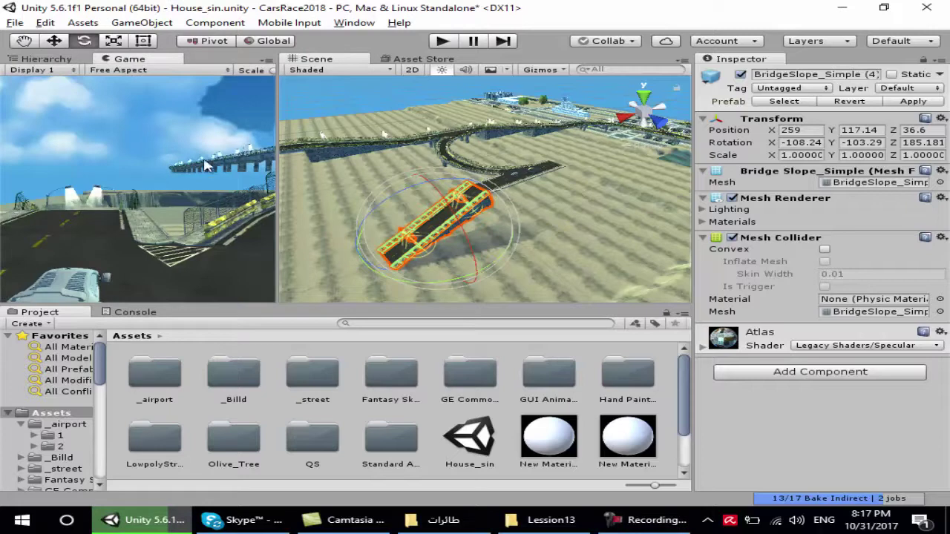
{"action": "left_click_drag", "start_coordinate": [276, 158], "coordinate": [365, 160]}
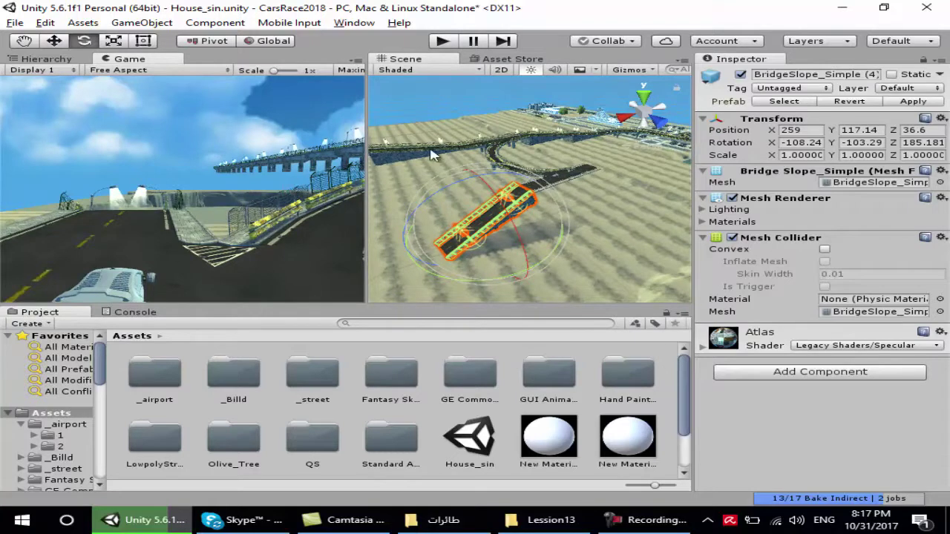
Enter Play mode and drive the car along the elevated track toward the bridge
{"action": "left_click", "coordinate": [445, 44]}
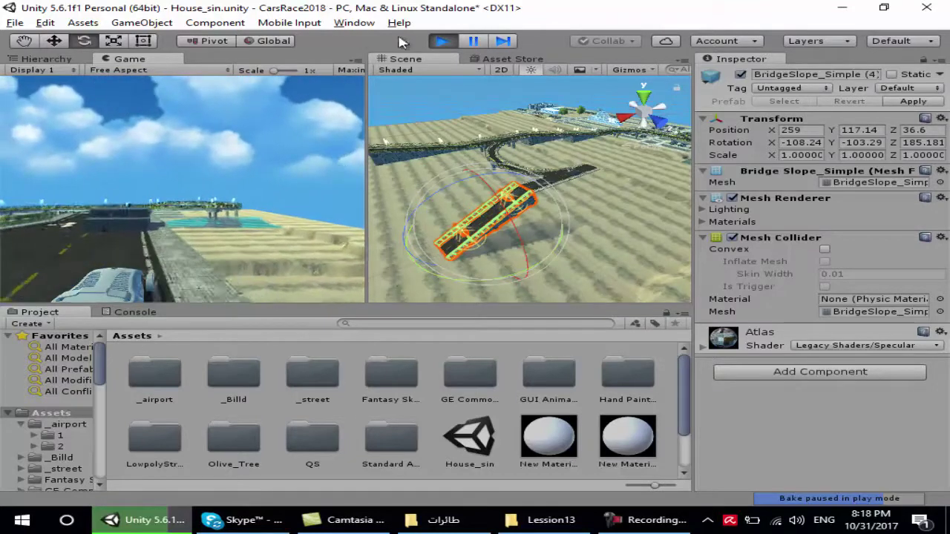
Stop Play mode, enlarge the Scene view, and zoom and orbit close around the bridge slope
{"action": "left_click", "coordinate": [440, 41]}
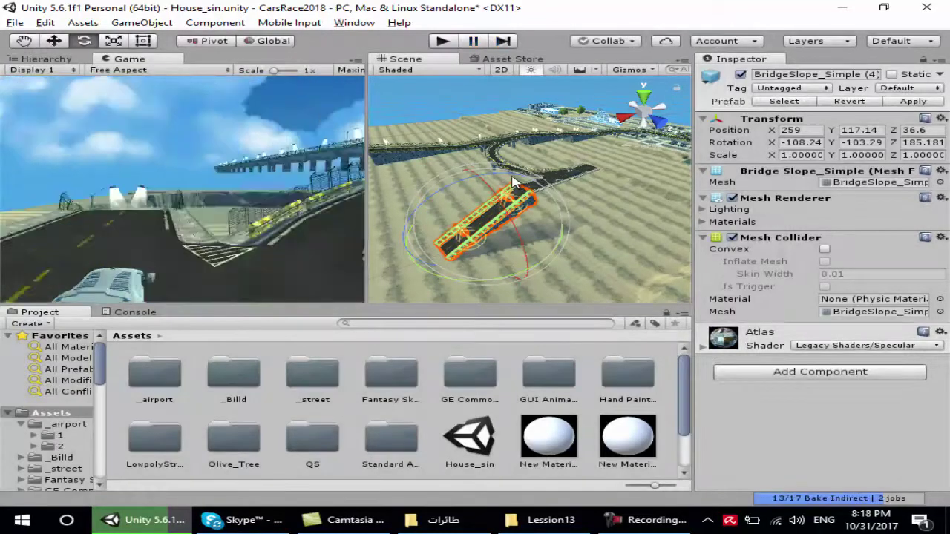
{"action": "left_click_drag", "start_coordinate": [366, 149], "coordinate": [301, 148]}
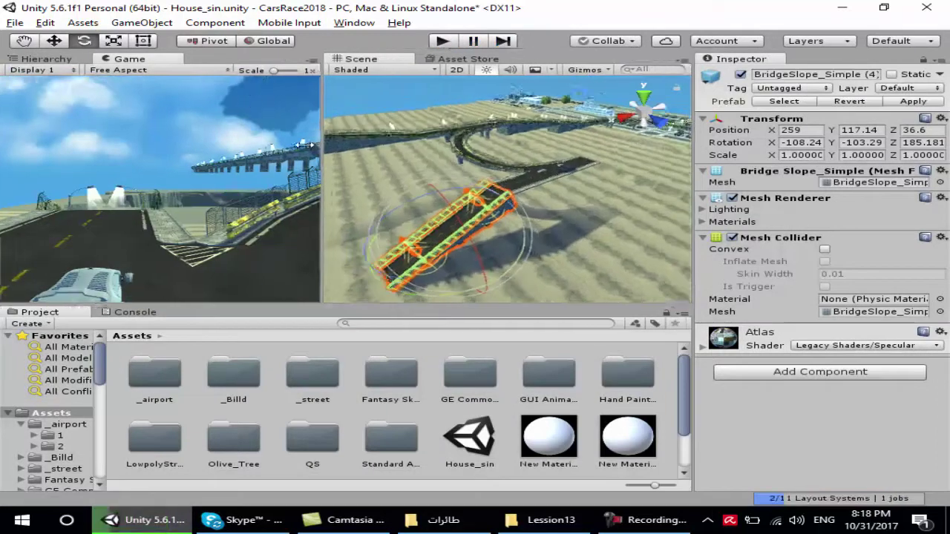
{"action": "scroll", "coordinate": [477, 240], "scroll_direction": "up", "scroll_amount": 2}
{"action": "scroll", "coordinate": [501, 236], "scroll_direction": "up", "scroll_amount": 2}
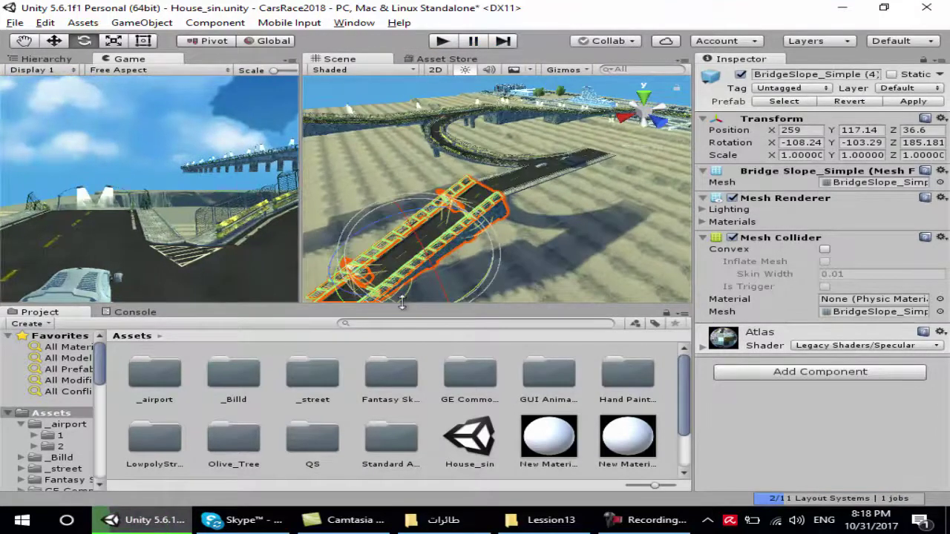
{"action": "left_click_drag", "start_coordinate": [391, 273], "coordinate": [374, 199], "text": "alt"}
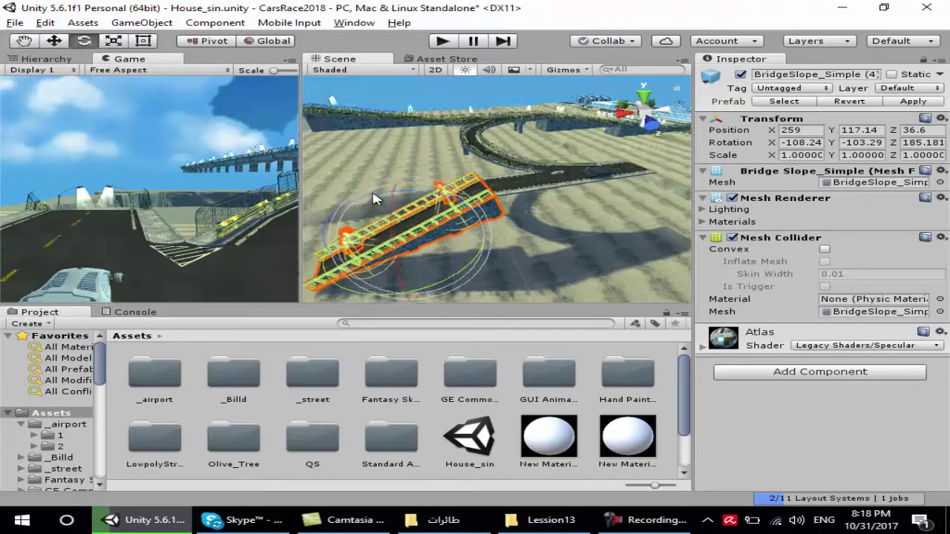
{"action": "left_click_drag", "start_coordinate": [300, 165], "coordinate": [185, 165]}
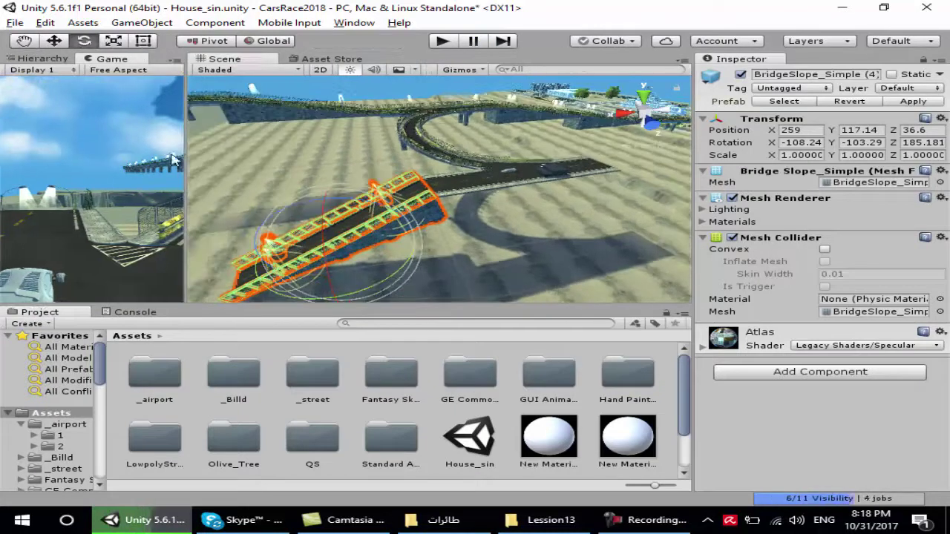
{"action": "mouse_move", "coordinate": [368, 165]}
{"action": "left_mouse_down", "text": "alt"}
{"action": "mouse_move", "coordinate": [371, 199]}
{"action": "mouse_move", "coordinate": [449, 190]}
{"action": "mouse_move", "coordinate": [397, 180]}
{"action": "left_mouse_up", "text": "alt"}
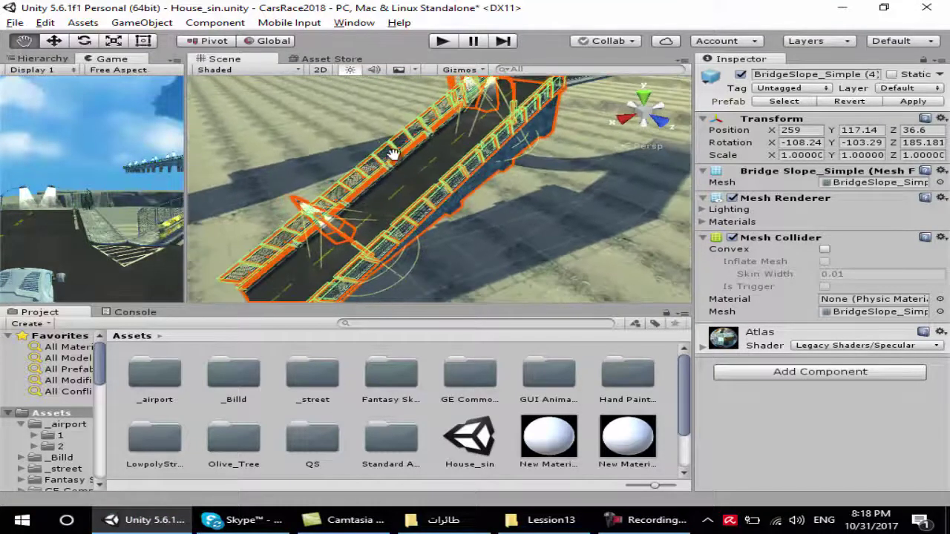
{"action": "left_click_drag", "start_coordinate": [417, 222], "coordinate": [414, 223], "text": "alt"}
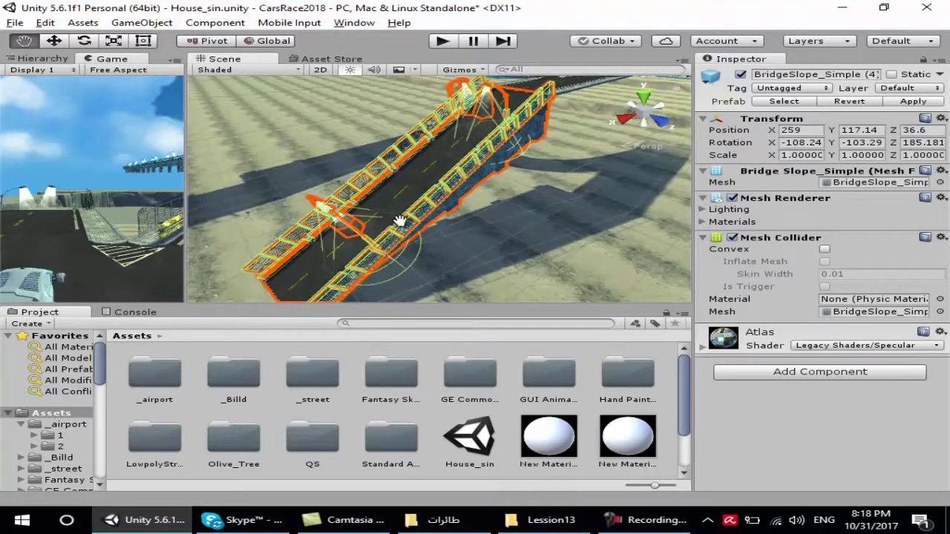
{"action": "scroll", "coordinate": [371, 224], "scroll_direction": "up", "scroll_amount": 2}
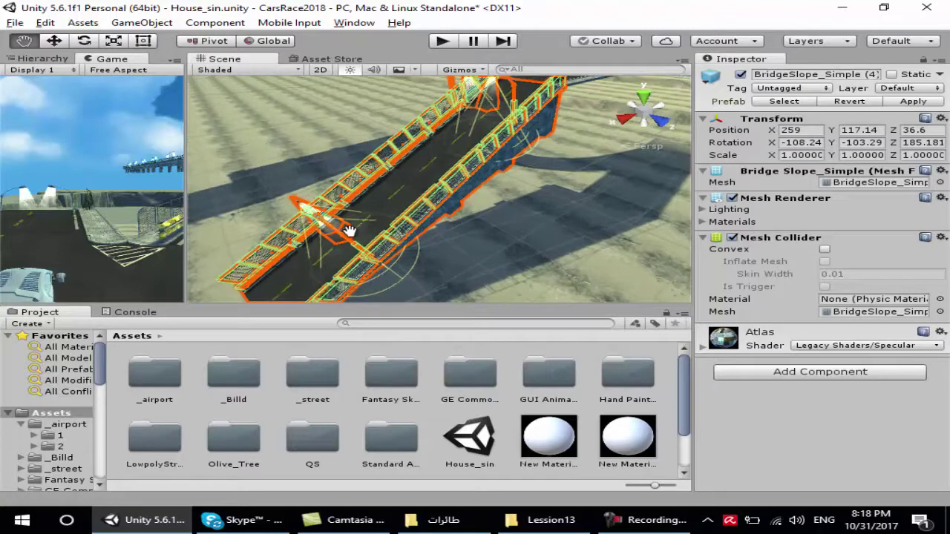
Select the Water4Advanced water object in the Hierarchy to re-enable it
{"action": "left_click", "coordinate": [39, 59]}
{"action": "scroll", "coordinate": [109, 160], "scroll_direction": "up", "scroll_amount": 5}
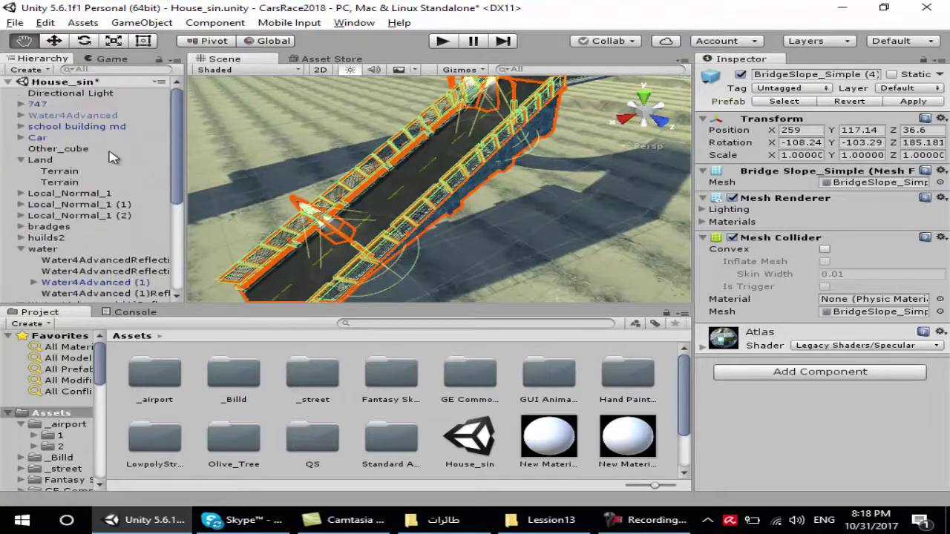
{"action": "left_click", "coordinate": [74, 116]}
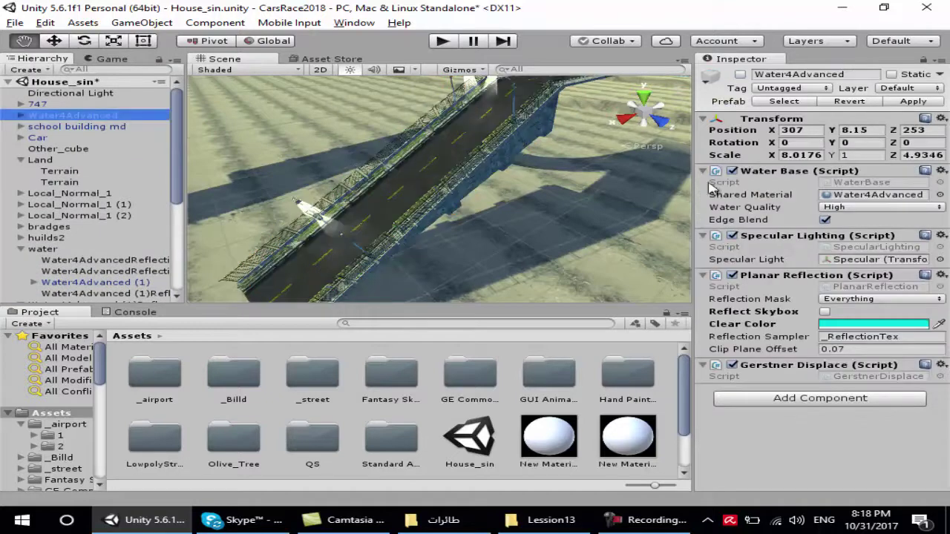
Zoom out over the water and start a Play-mode test
{"action": "left_click_drag", "start_coordinate": [494, 102], "coordinate": [479, 121]}
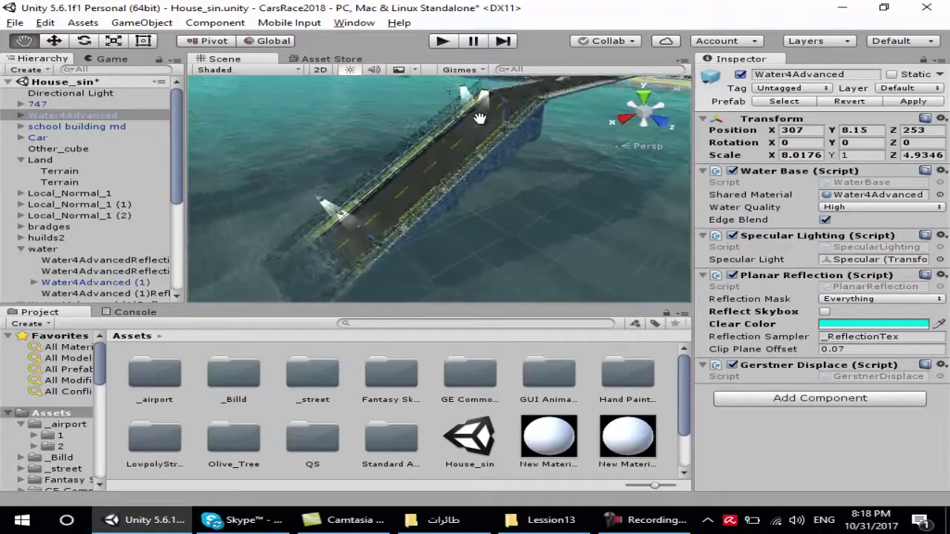
{"action": "scroll", "coordinate": [479, 121], "scroll_direction": "down", "scroll_amount": 2}
{"action": "scroll", "coordinate": [478, 121], "scroll_direction": "down", "scroll_amount": 2}
{"action": "scroll", "coordinate": [478, 123], "scroll_direction": "down", "scroll_amount": 2}
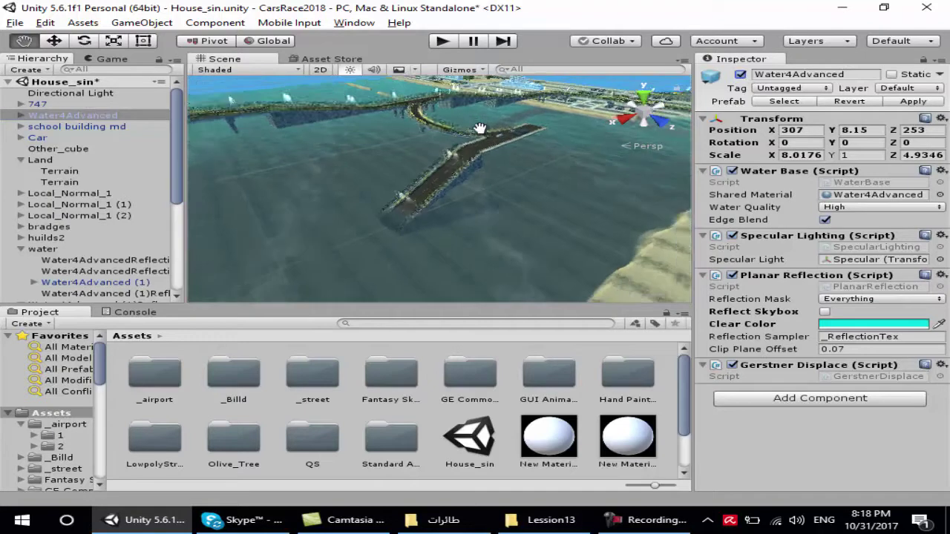
{"action": "left_click", "coordinate": [442, 42]}
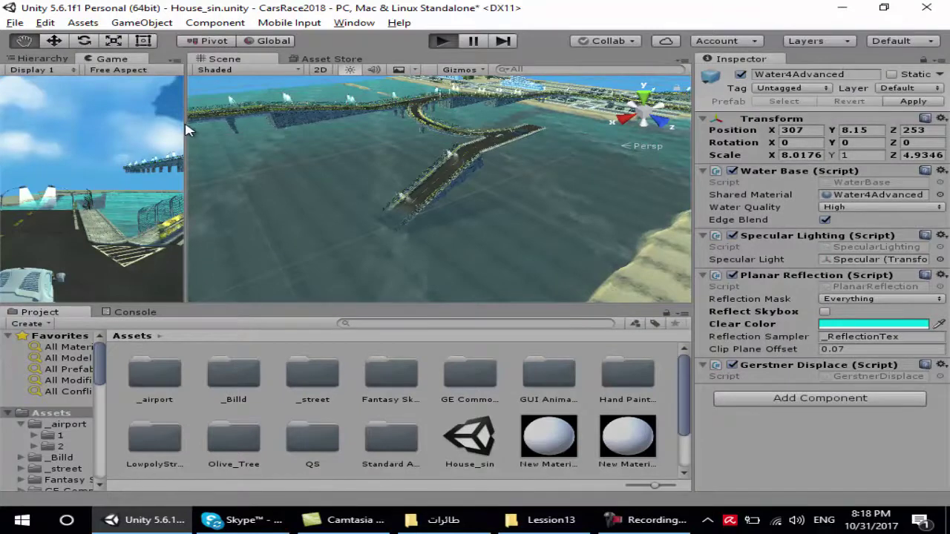
Watch the run in a widened Game view, stop Play mode, and pan across the bridge
{"action": "left_click_drag", "start_coordinate": [187, 130], "coordinate": [429, 137]}
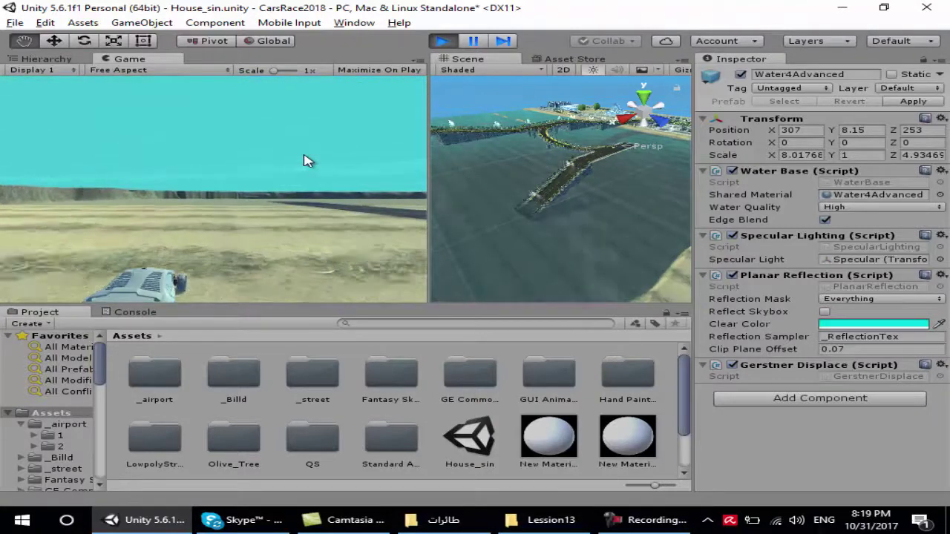
{"action": "left_click", "coordinate": [442, 40]}
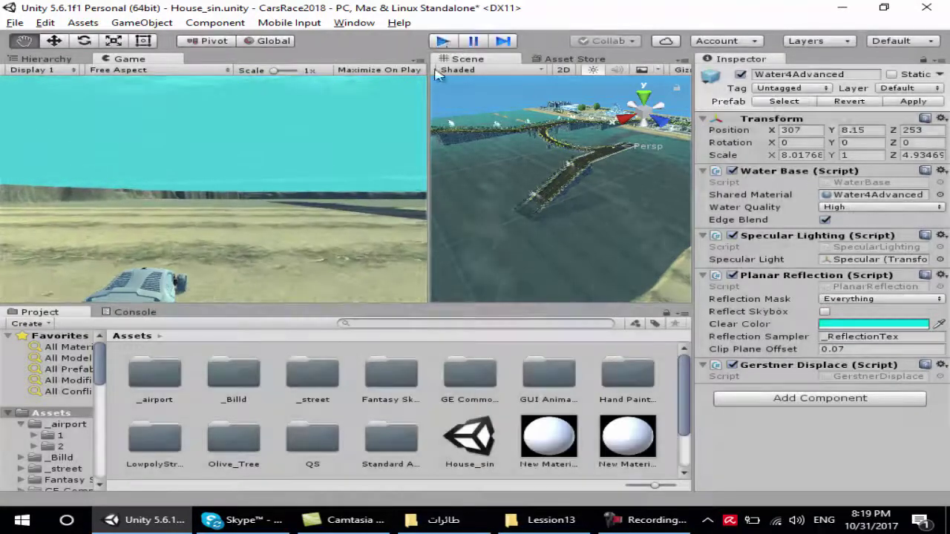
{"action": "mouse_move", "coordinate": [518, 223]}
{"action": "left_mouse_down"}
{"action": "mouse_move", "coordinate": [442, 162]}
{"action": "mouse_move", "coordinate": [263, 157]}
{"action": "left_mouse_up"}
Zoom in and orbit the Scene view around the bridge over the water
{"action": "scroll", "coordinate": [442, 170], "scroll_direction": "up", "scroll_amount": 3}
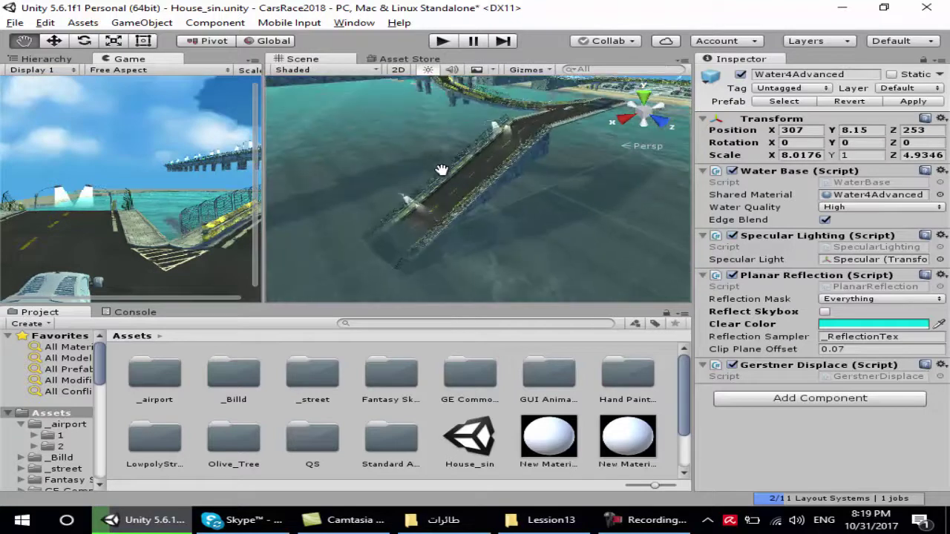
{"action": "left_click_drag", "start_coordinate": [361, 144], "coordinate": [416, 131]}
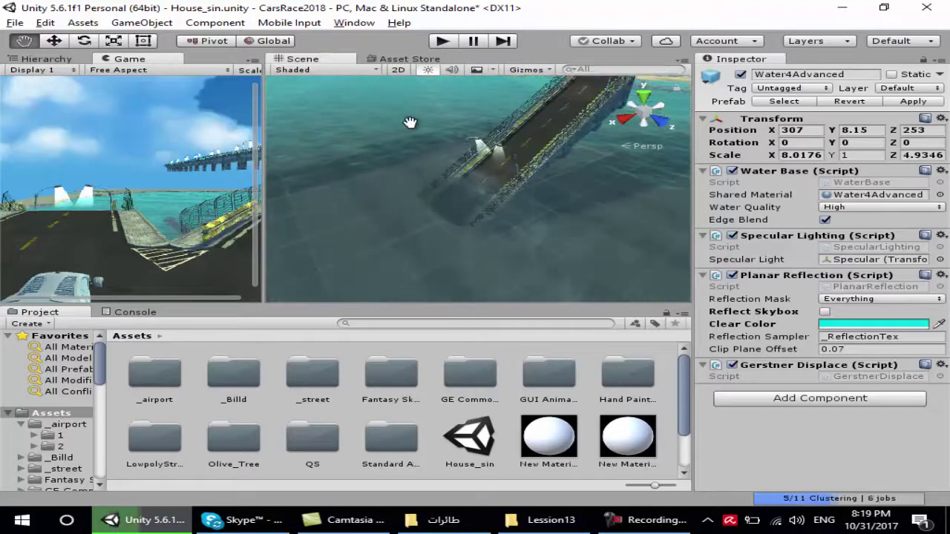
{"action": "scroll", "coordinate": [487, 174], "scroll_direction": "up", "scroll_amount": 3}
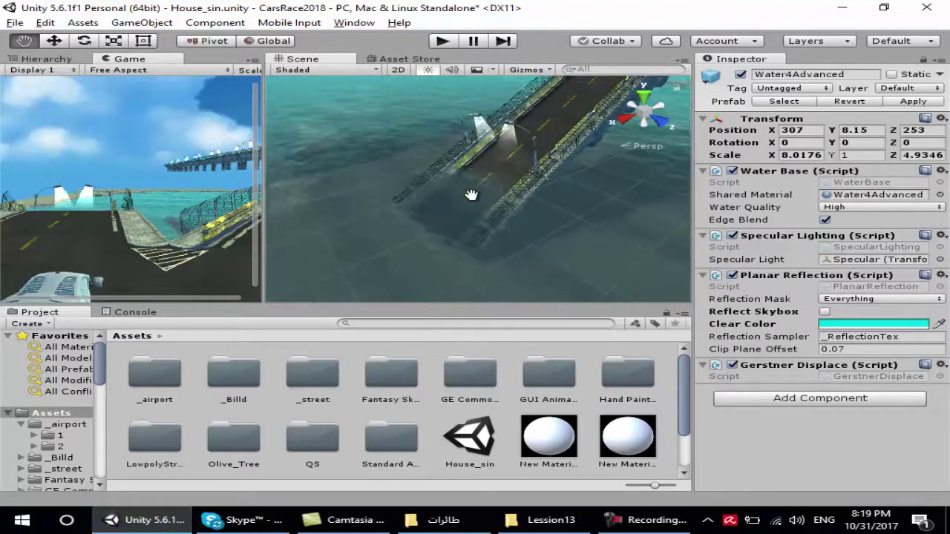
{"action": "scroll", "coordinate": [509, 166], "scroll_direction": "up", "scroll_amount": 2}
{"action": "scroll", "coordinate": [505, 163], "scroll_direction": "up", "scroll_amount": 2}
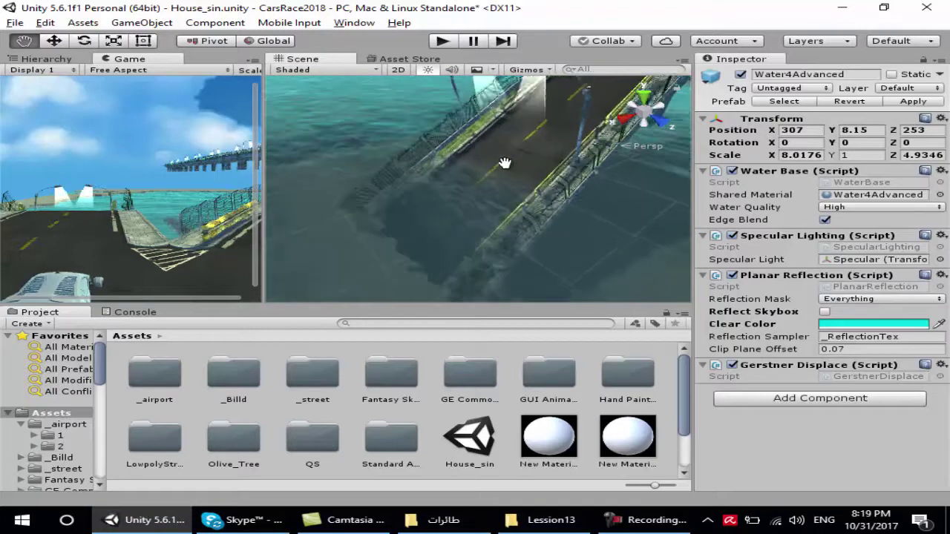
{"action": "scroll", "coordinate": [511, 191], "scroll_direction": "up", "scroll_amount": 1}
{"action": "left_click_drag", "start_coordinate": [511, 195], "coordinate": [492, 201], "text": "alt"}
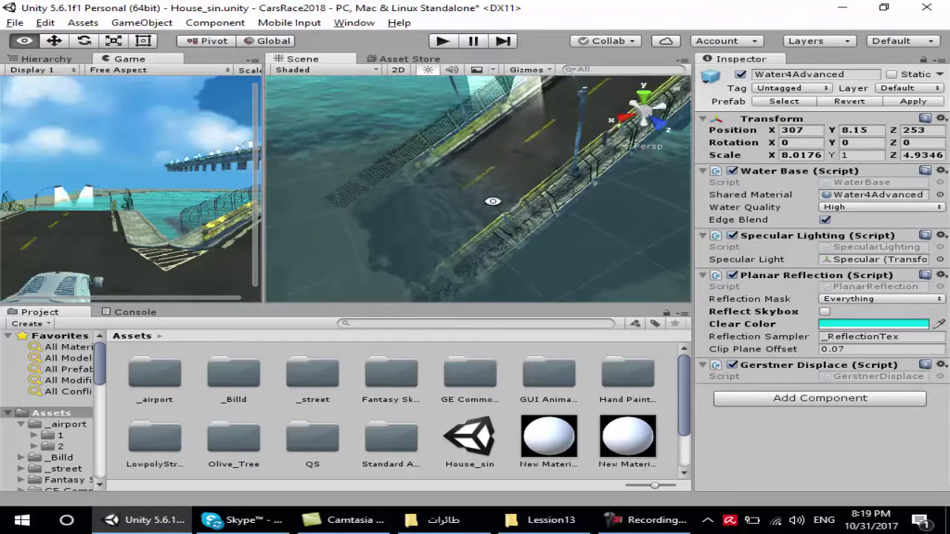
{"action": "scroll", "coordinate": [489, 179], "scroll_direction": "down", "scroll_amount": 2}
{"action": "scroll", "coordinate": [492, 174], "scroll_direction": "down", "scroll_amount": 2}
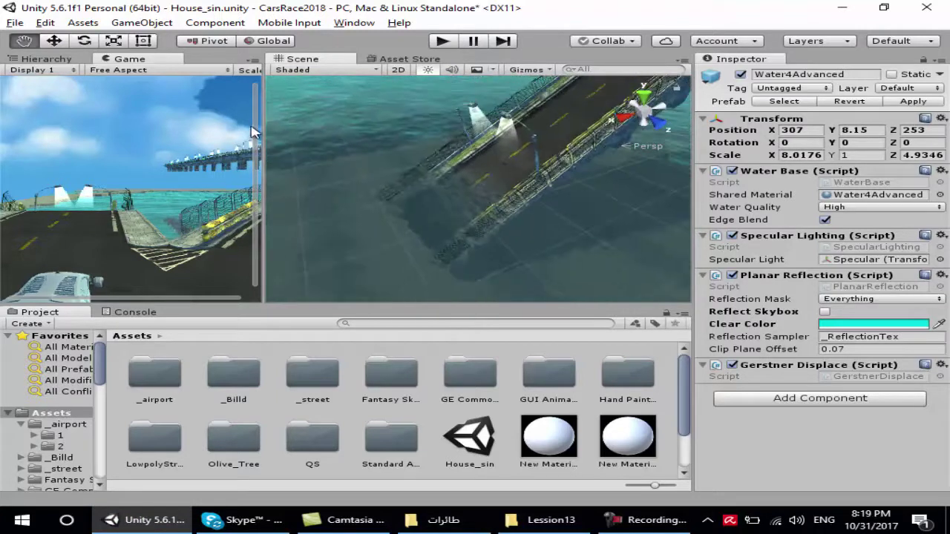
Widen the Scene panel and select BridgeSlope_Simple (4) with the Move tool
{"action": "left_click_drag", "start_coordinate": [259, 129], "coordinate": [215, 128]}
{"action": "scroll", "coordinate": [535, 161], "scroll_direction": "down", "scroll_amount": 2}
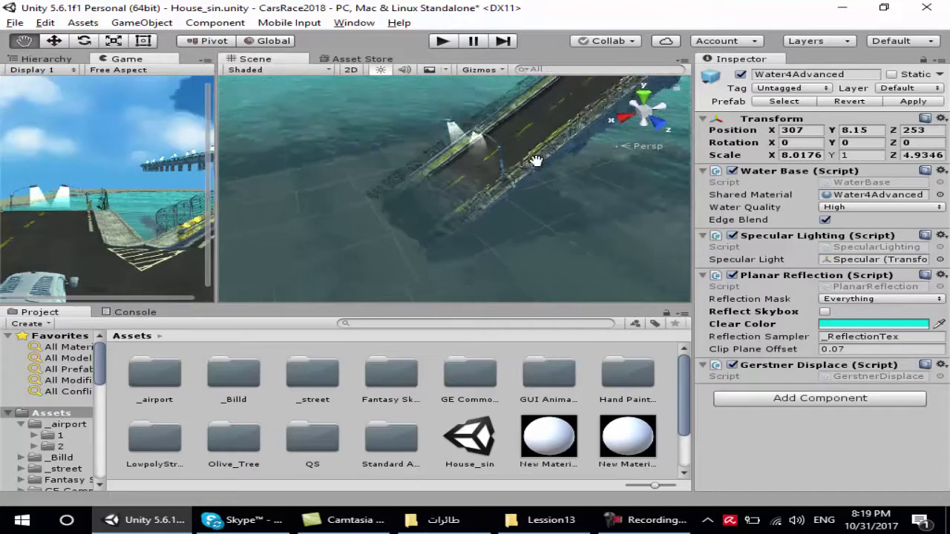
{"action": "scroll", "coordinate": [535, 161], "scroll_direction": "down", "scroll_amount": 2}
{"action": "scroll", "coordinate": [535, 161], "scroll_direction": "down", "scroll_amount": 2}
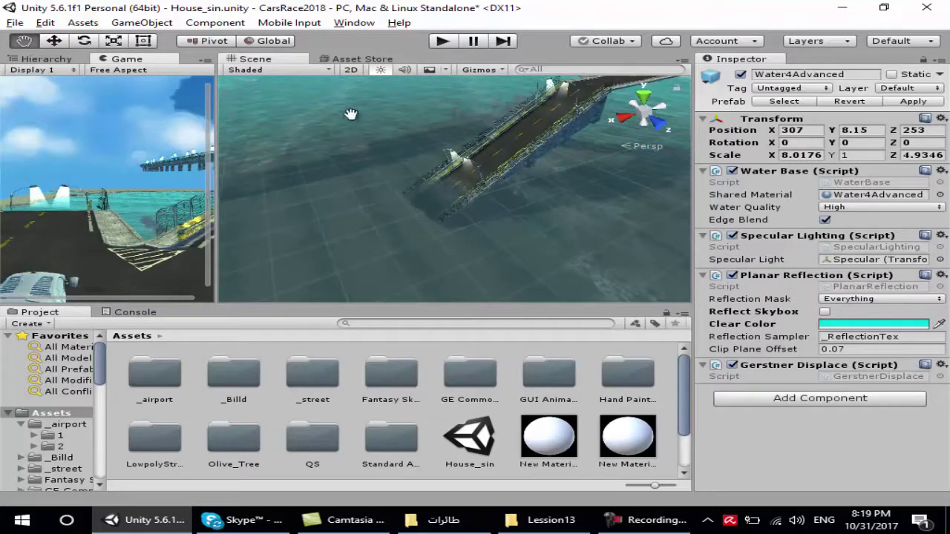
{"action": "left_click", "coordinate": [55, 43]}
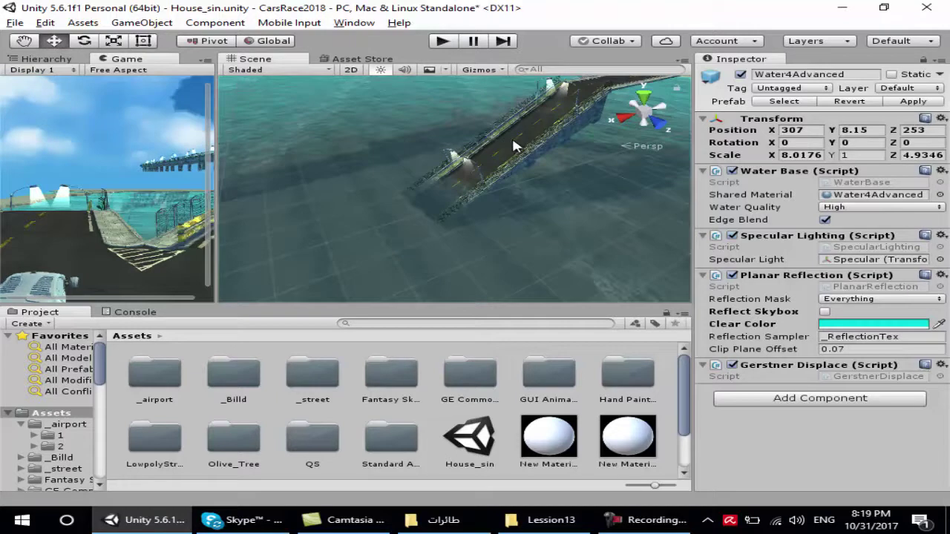
{"action": "left_click", "coordinate": [511, 135]}
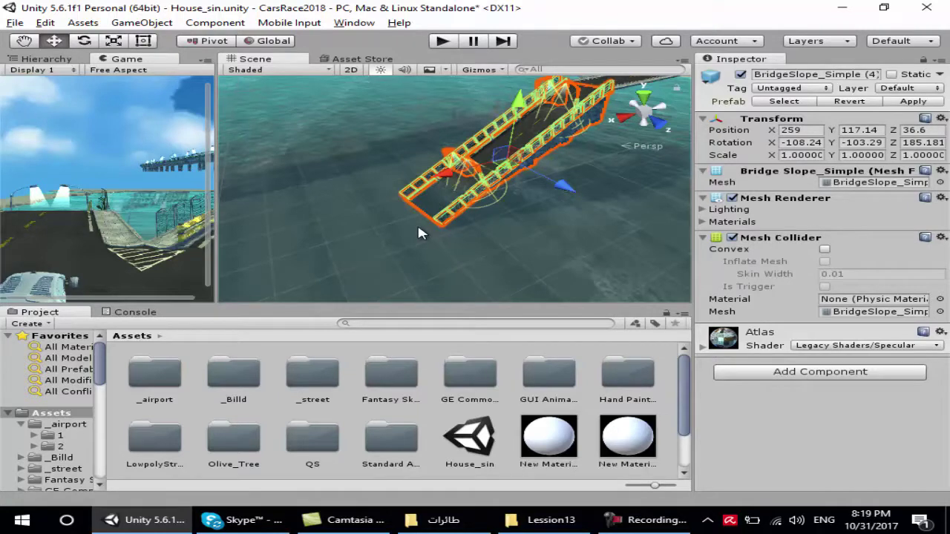
Duplicate the bridge slope section, then slide, rotate and lower the copy toward the road end
{"action": "key", "text": "ctrl+d"}
{"action": "left_click_drag", "start_coordinate": [449, 181], "coordinate": [337, 184]}
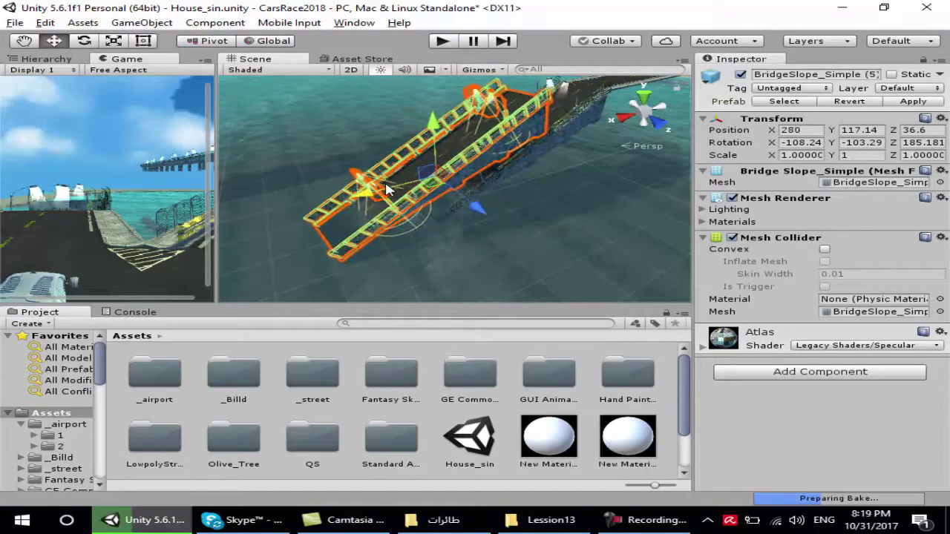
{"action": "left_click", "coordinate": [86, 42]}
{"action": "left_click_drag", "start_coordinate": [440, 134], "coordinate": [394, 156]}
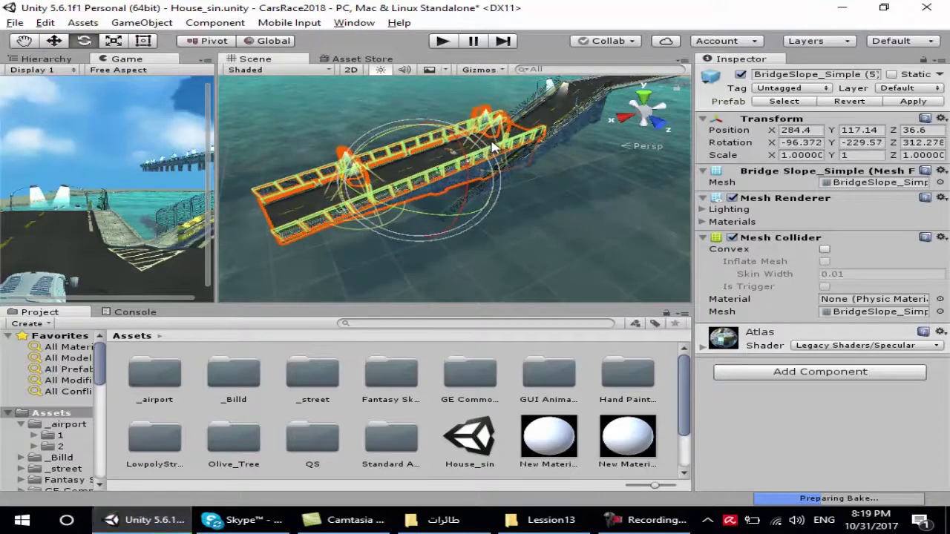
{"action": "left_click", "coordinate": [54, 42]}
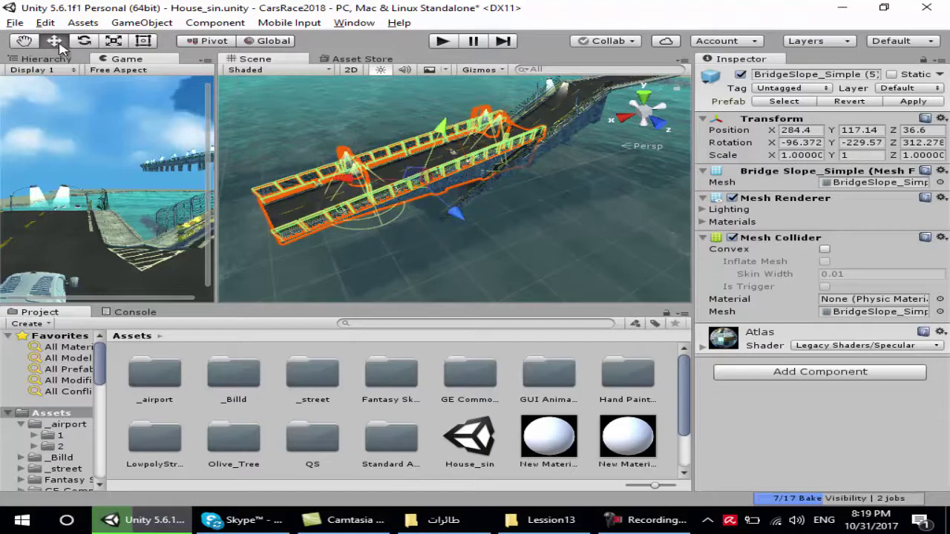
{"action": "left_click_drag", "start_coordinate": [447, 131], "coordinate": [424, 172]}
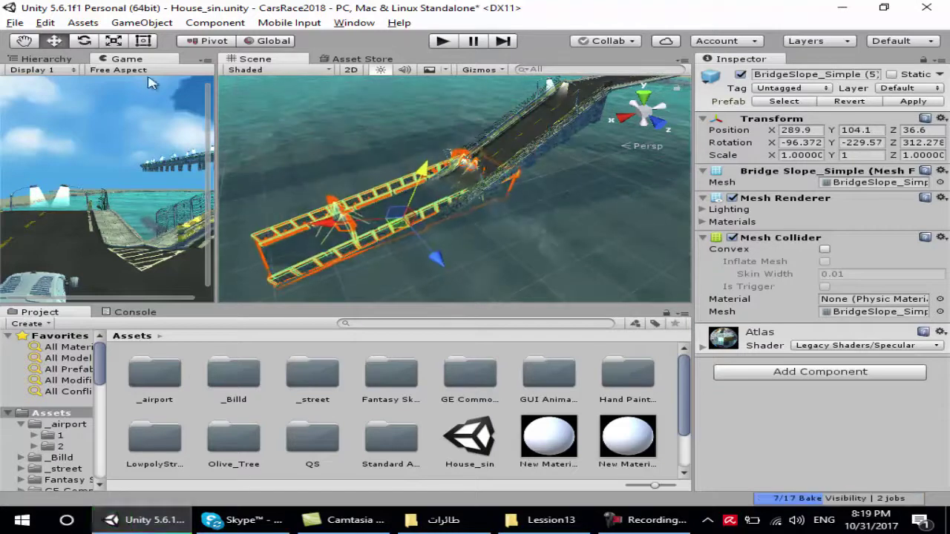
{"action": "right_click", "coordinate": [111, 63]}
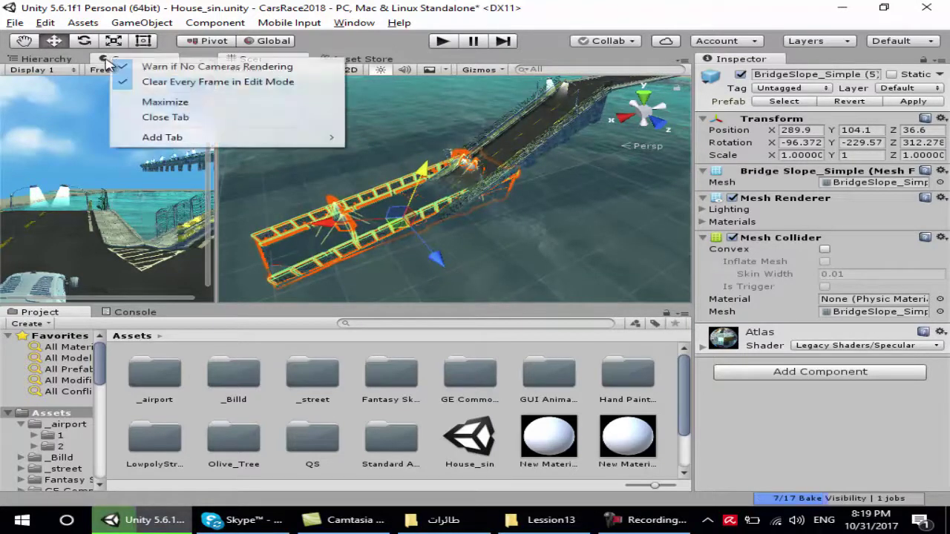
{"action": "left_click", "coordinate": [106, 65]}
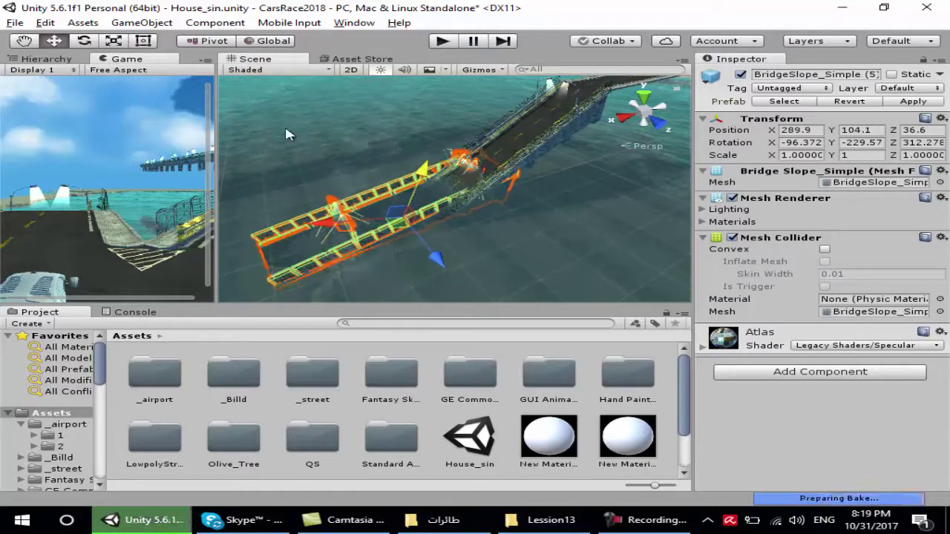
{"action": "left_click", "coordinate": [84, 42]}
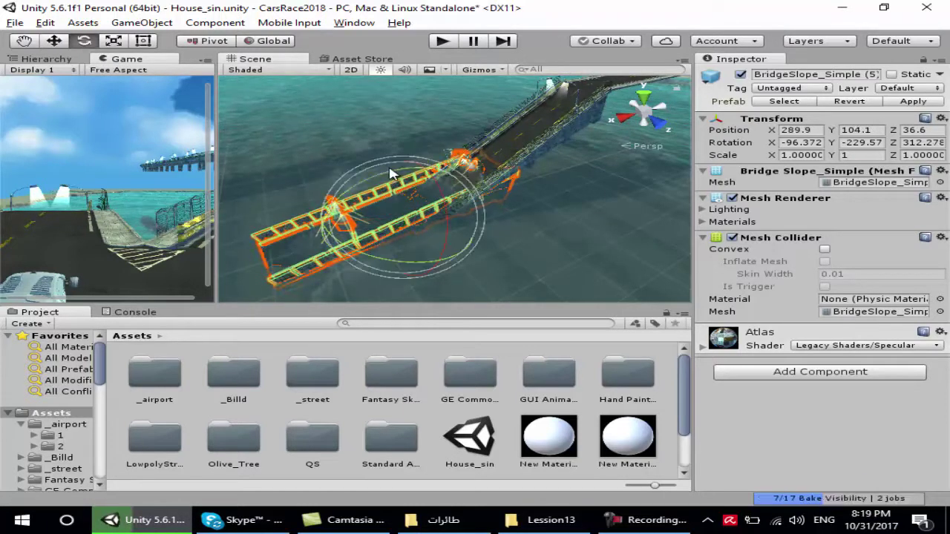
{"action": "left_click_drag", "start_coordinate": [392, 174], "coordinate": [427, 175]}
Fine-tune BridgeSlope_Simple (5)'s height, tilt and Z position to about 287.9, 107.2, 38.3
{"action": "mouse_move", "coordinate": [366, 191]}
{"action": "left_mouse_down", "text": "alt"}
{"action": "mouse_move", "coordinate": [338, 240]}
{"action": "mouse_move", "coordinate": [311, 223]}
{"action": "left_mouse_up", "text": "alt"}
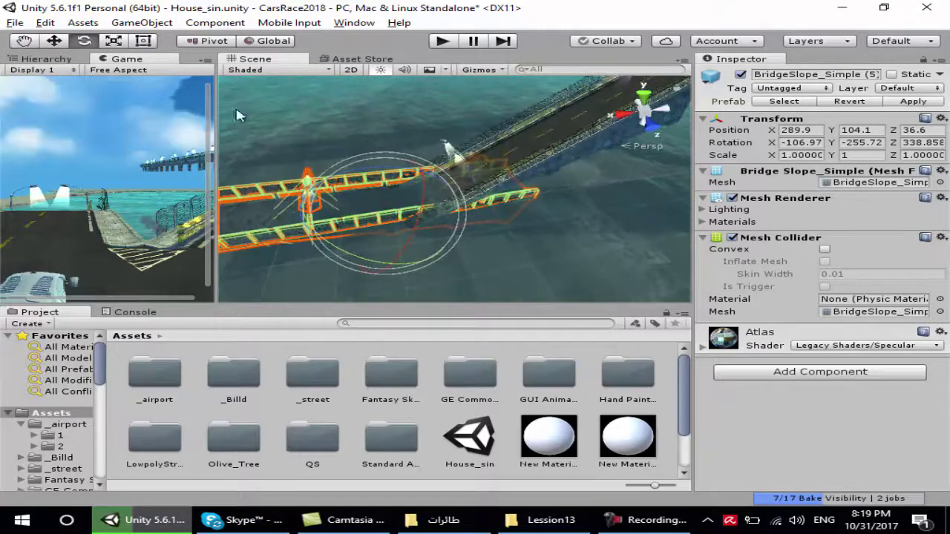
{"action": "key", "text": "q"}
{"action": "mouse_move", "coordinate": [368, 187]}
{"action": "left_mouse_down"}
{"action": "mouse_move", "coordinate": [438, 172]}
{"action": "mouse_move", "coordinate": [451, 183]}
{"action": "left_mouse_up"}
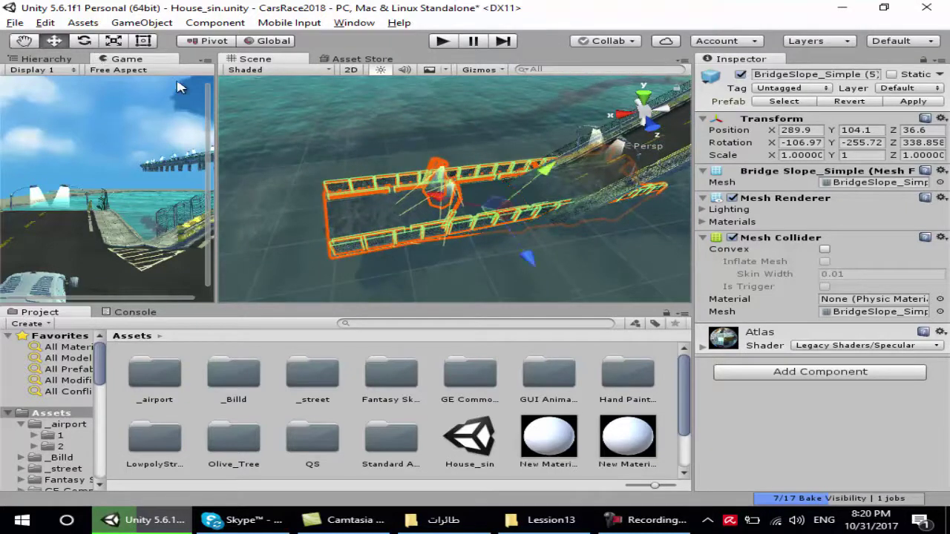
{"action": "left_click_drag", "start_coordinate": [530, 185], "coordinate": [559, 163]}
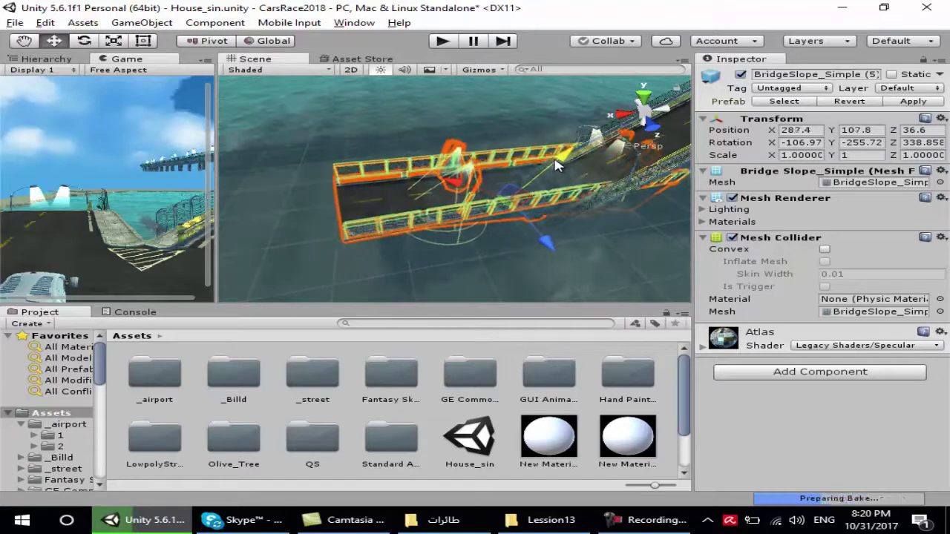
{"action": "mouse_move", "coordinate": [599, 210]}
{"action": "left_mouse_down", "text": "alt"}
{"action": "mouse_move", "coordinate": [305, 168]}
{"action": "mouse_move", "coordinate": [416, 185]}
{"action": "left_mouse_up", "text": "alt"}
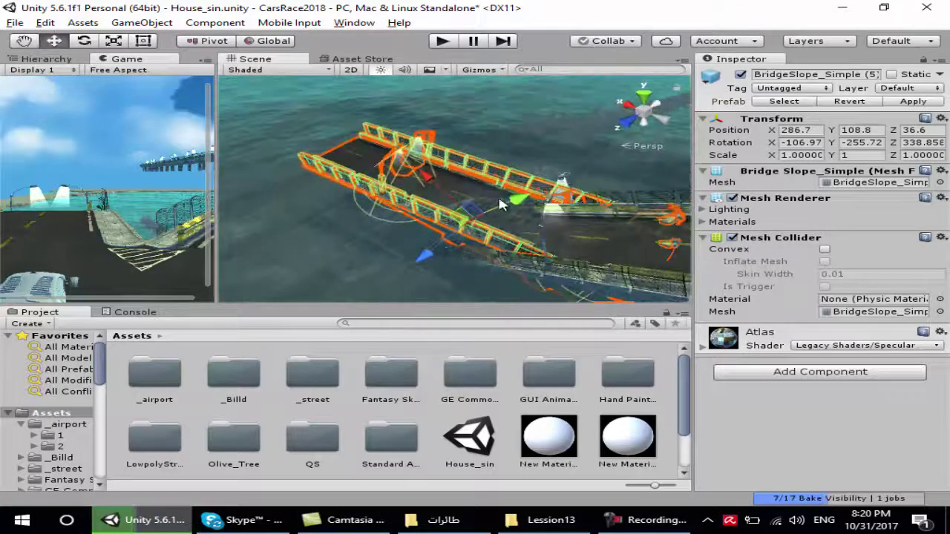
{"action": "left_click_drag", "start_coordinate": [512, 186], "coordinate": [496, 202]}
{"action": "left_click_drag", "start_coordinate": [416, 260], "coordinate": [401, 254]}
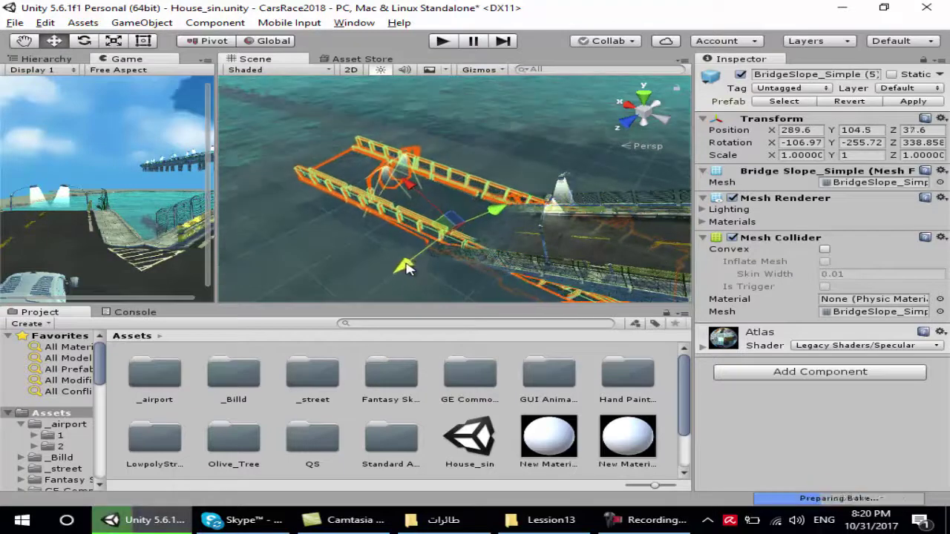
{"action": "left_click_drag", "start_coordinate": [496, 217], "coordinate": [466, 208]}
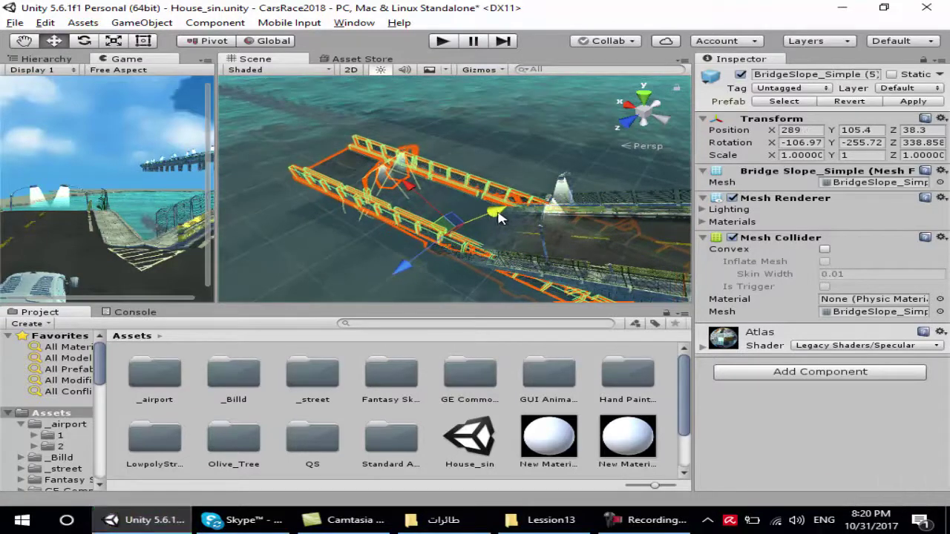
{"action": "left_click", "coordinate": [85, 42]}
{"action": "left_click_drag", "start_coordinate": [469, 193], "coordinate": [464, 186]}
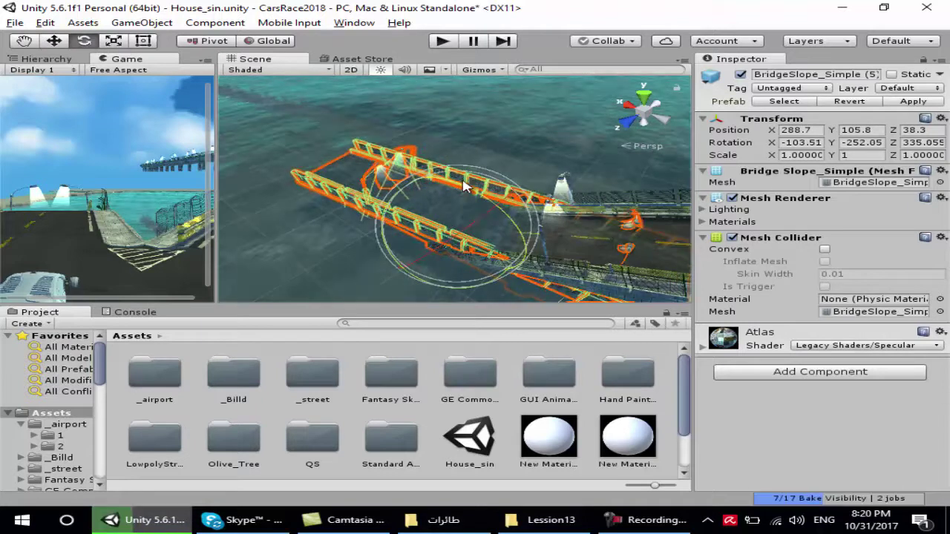
{"action": "left_click", "coordinate": [55, 43]}
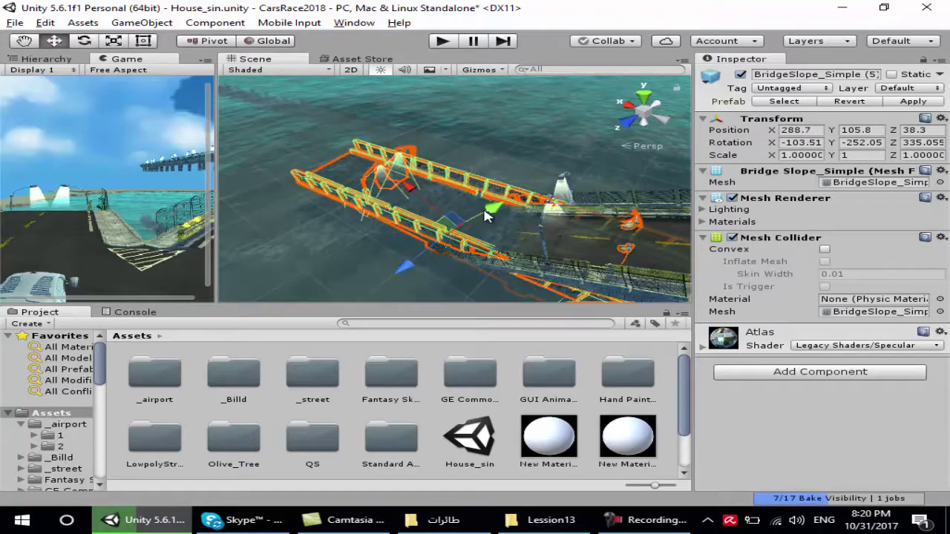
{"action": "left_click_drag", "start_coordinate": [484, 216], "coordinate": [503, 204]}
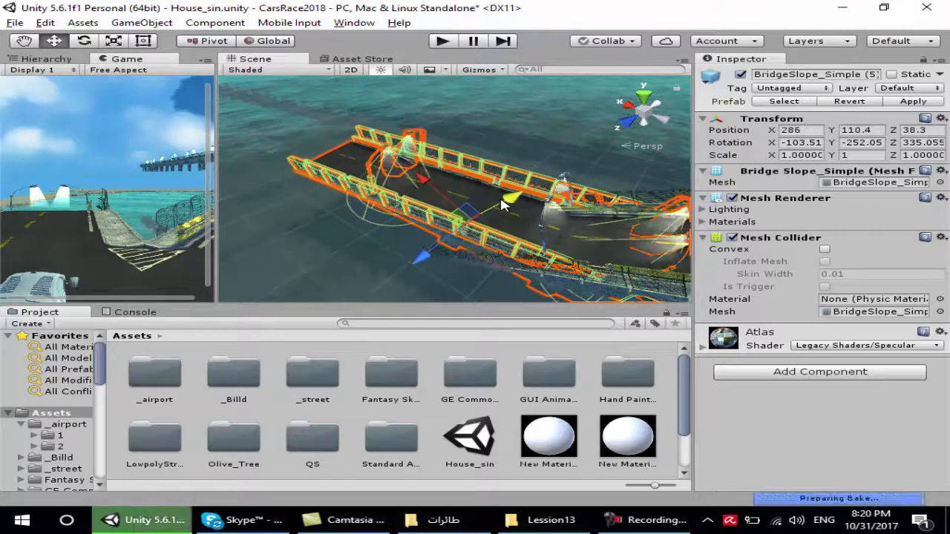
{"action": "mouse_move", "coordinate": [478, 258]}
{"action": "left_mouse_down", "text": "alt"}
{"action": "mouse_move", "coordinate": [534, 185]}
{"action": "mouse_move", "coordinate": [657, 144]}
{"action": "mouse_move", "coordinate": [622, 215]}
{"action": "left_mouse_up", "text": "alt"}
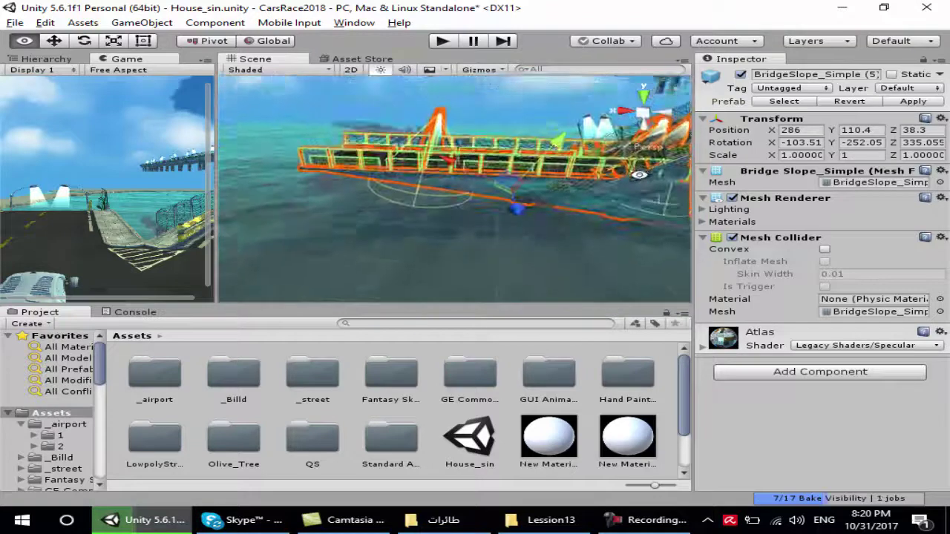
{"action": "left_click_drag", "start_coordinate": [564, 171], "coordinate": [542, 172]}
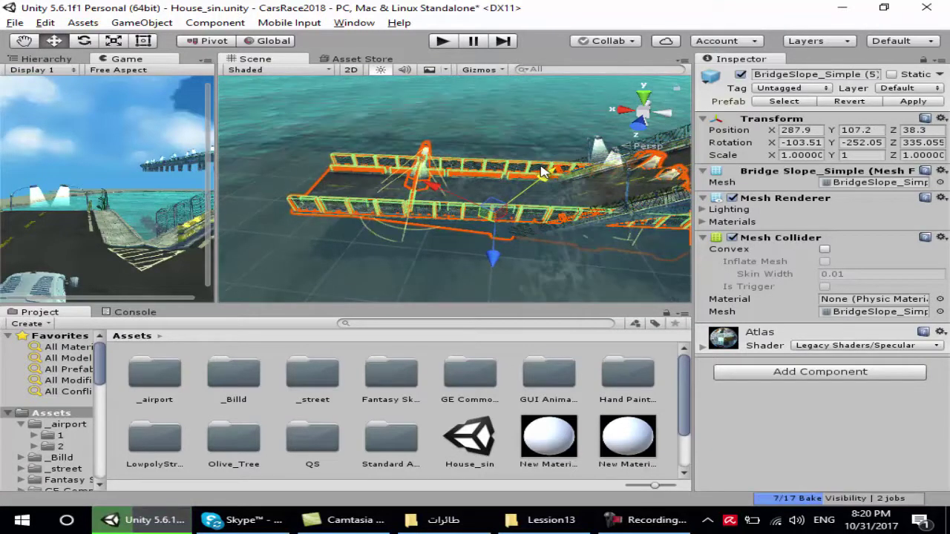
Zoom out, pan across the track and shore, and widen the game preview
{"action": "scroll", "coordinate": [302, 189], "scroll_direction": "down", "scroll_amount": 2}
{"action": "scroll", "coordinate": [301, 186], "scroll_direction": "down", "scroll_amount": 2}
{"action": "scroll", "coordinate": [327, 191], "scroll_direction": "down", "scroll_amount": 2}
{"action": "scroll", "coordinate": [322, 196], "scroll_direction": "down", "scroll_amount": 2}
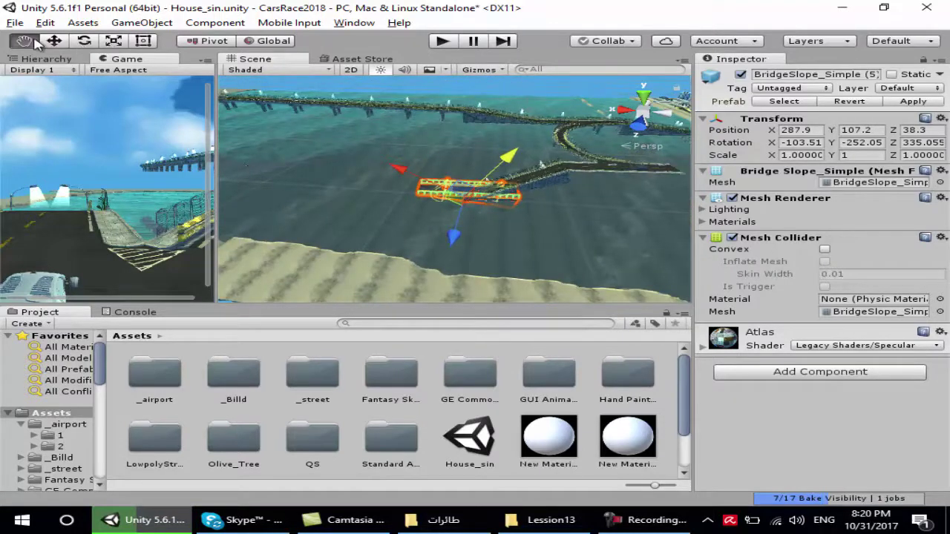
{"action": "mouse_move", "coordinate": [375, 169]}
{"action": "left_mouse_down"}
{"action": "mouse_move", "coordinate": [553, 217]}
{"action": "mouse_move", "coordinate": [455, 186]}
{"action": "left_mouse_up"}
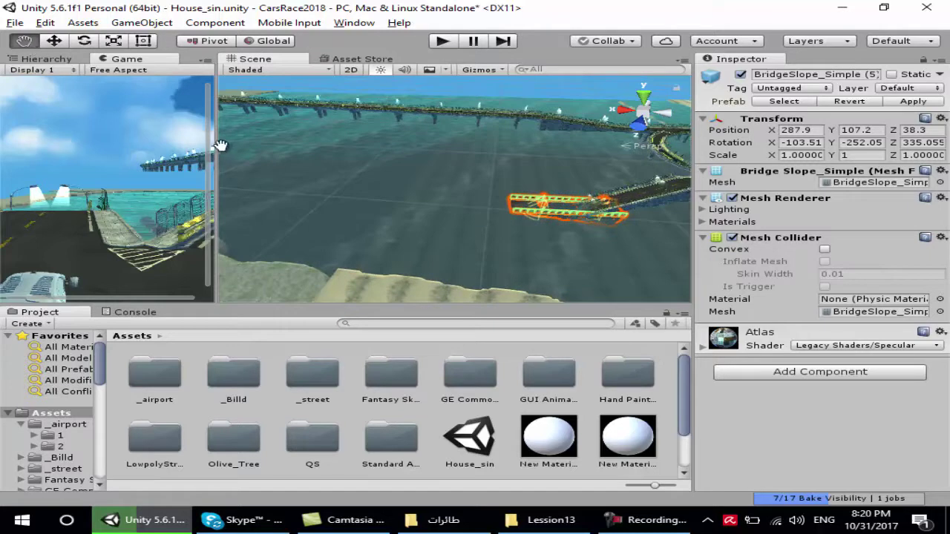
{"action": "left_click_drag", "start_coordinate": [215, 146], "coordinate": [373, 157]}
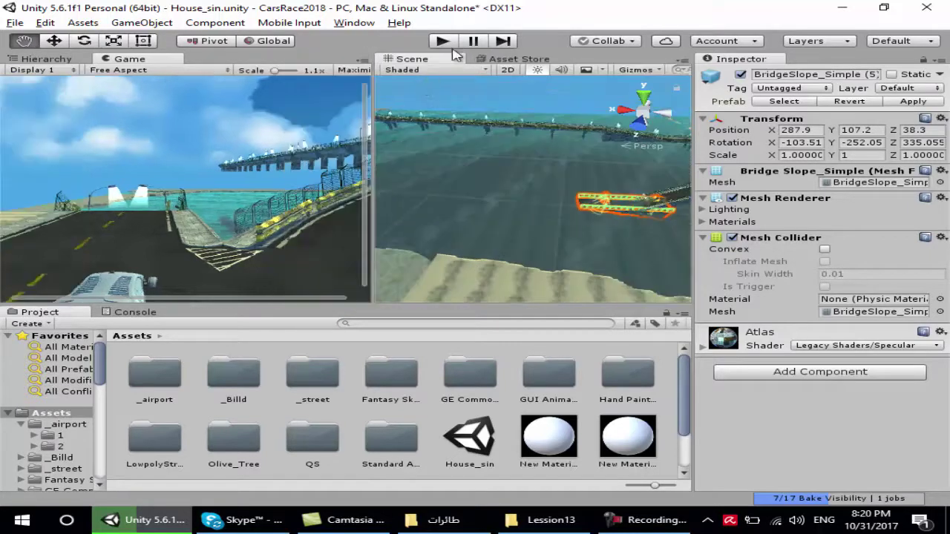
Run a Play-mode test drive, stop it, and shrink the game preview to widen the Scene view
{"action": "left_click", "coordinate": [444, 43]}
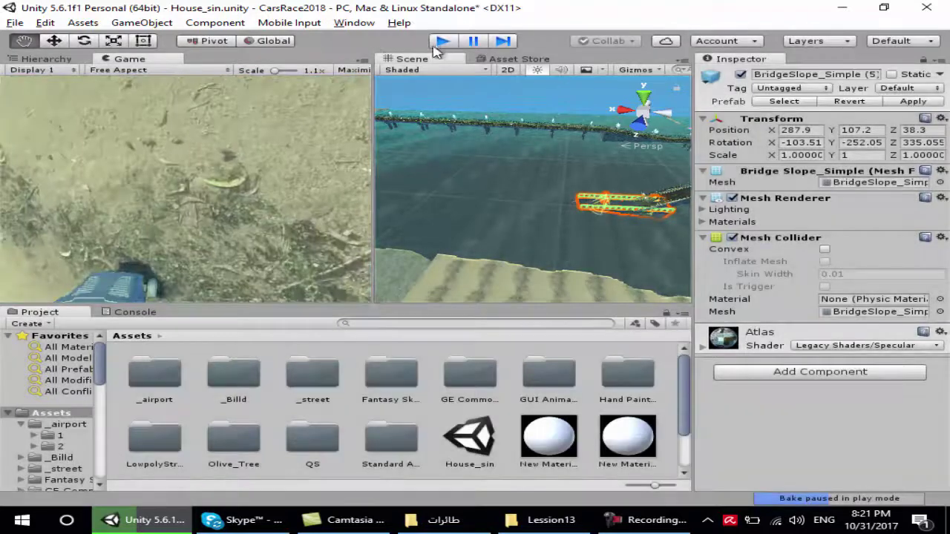
{"action": "left_click", "coordinate": [438, 46]}
{"action": "left_click_drag", "start_coordinate": [373, 96], "coordinate": [79, 89]}
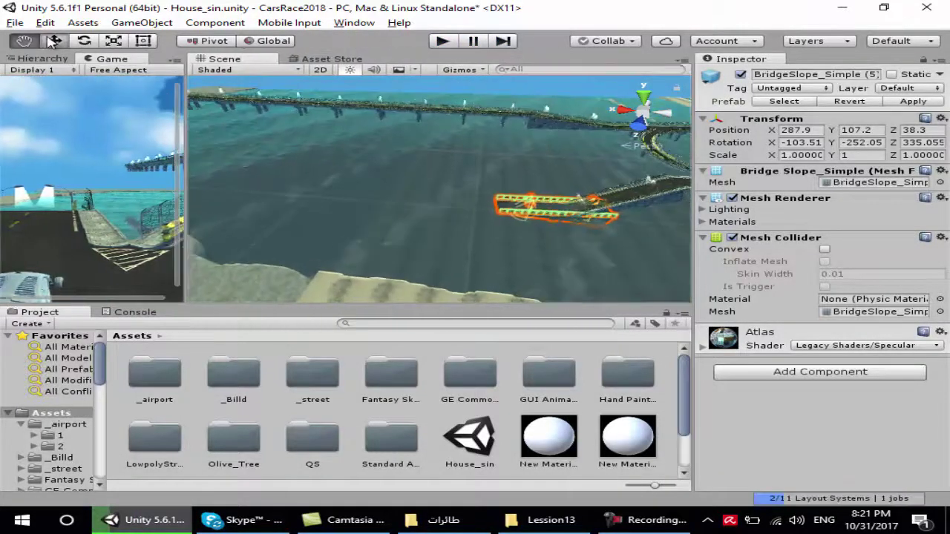
Raise and re-tilt BridgeSlope_Simple (5) to 285.8, 110.8, 38.3, rotation -102.13, -249.97, 332.921
{"action": "left_click_drag", "start_coordinate": [604, 178], "coordinate": [607, 171]}
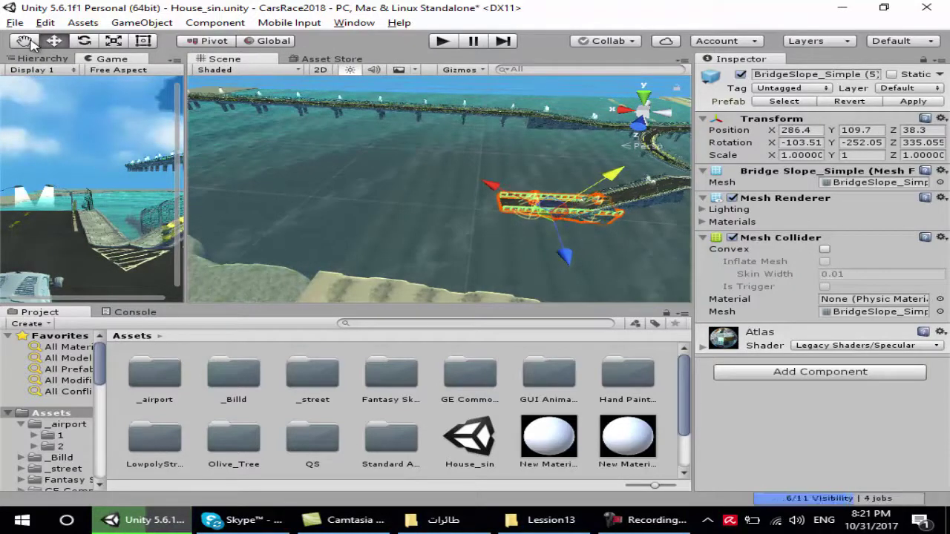
{"action": "mouse_move", "coordinate": [410, 185]}
{"action": "right_mouse_down"}
{"action": "mouse_move", "coordinate": [391, 182]}
{"action": "mouse_move", "coordinate": [479, 188]}
{"action": "right_mouse_up"}
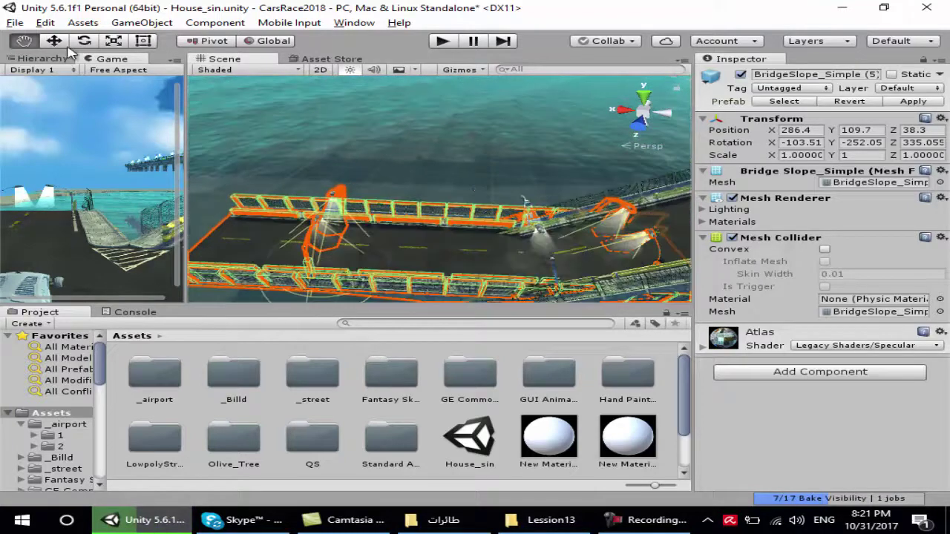
{"action": "left_click", "coordinate": [86, 42]}
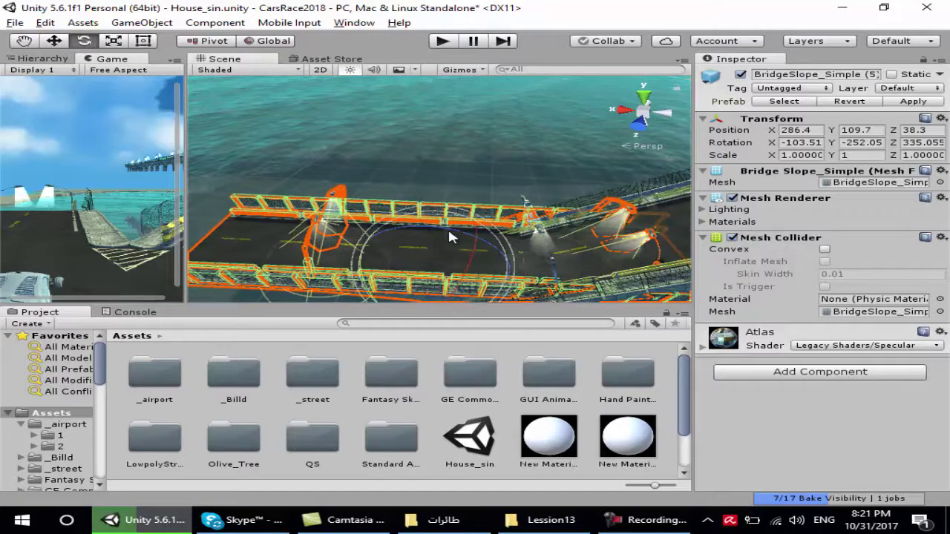
{"action": "left_click_drag", "start_coordinate": [449, 238], "coordinate": [447, 236]}
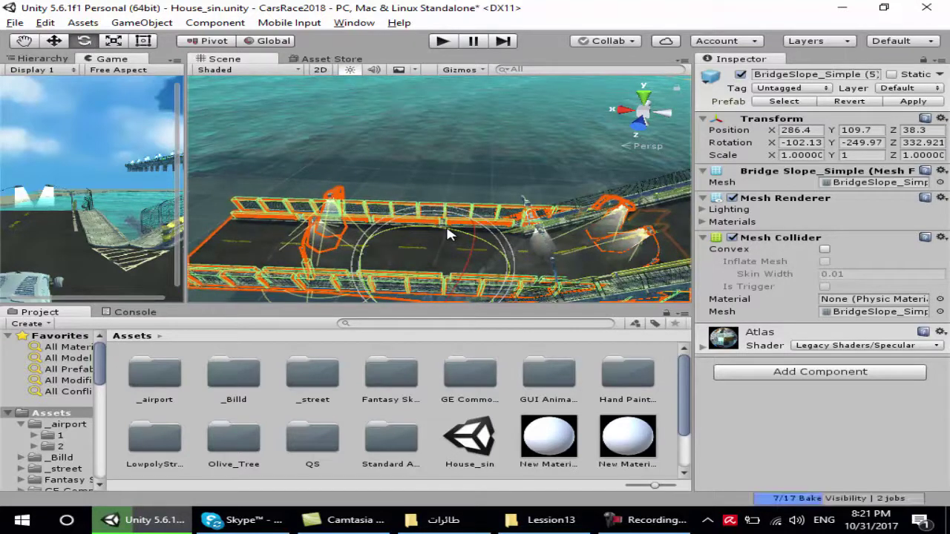
{"action": "left_click", "coordinate": [57, 42]}
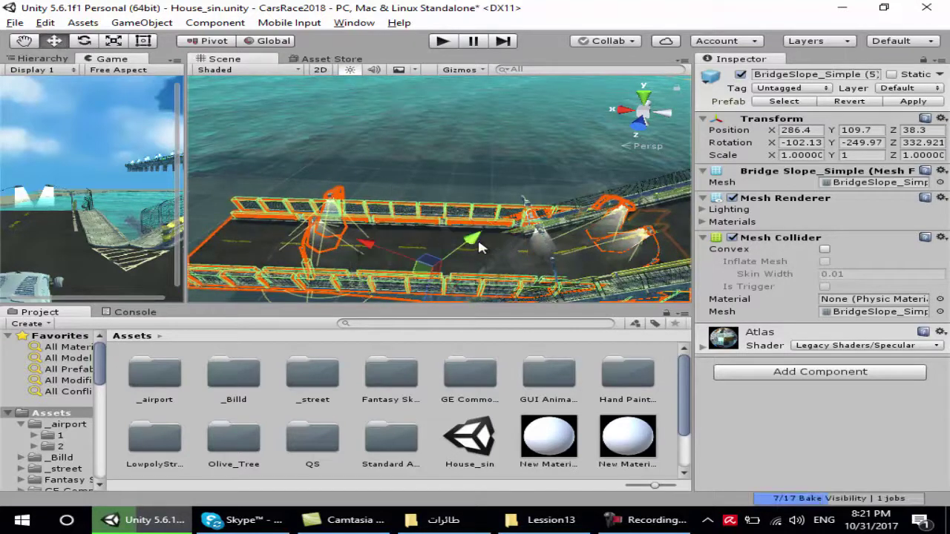
{"action": "left_click_drag", "start_coordinate": [479, 248], "coordinate": [477, 238]}
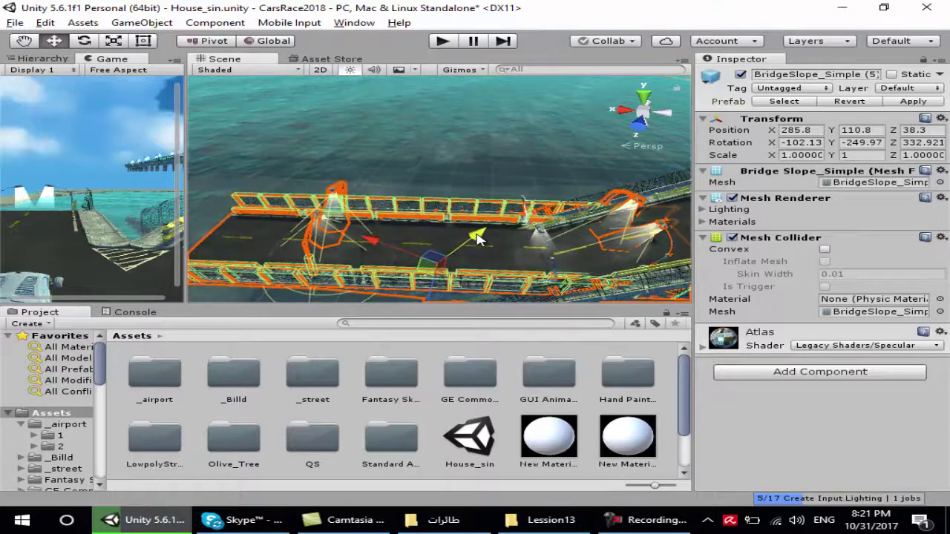
{"action": "mouse_move", "coordinate": [442, 277]}
{"action": "left_mouse_down", "text": "alt"}
{"action": "mouse_move", "coordinate": [481, 140]}
{"action": "mouse_move", "coordinate": [531, 240]}
{"action": "mouse_move", "coordinate": [512, 262]}
{"action": "left_mouse_up", "text": "alt"}
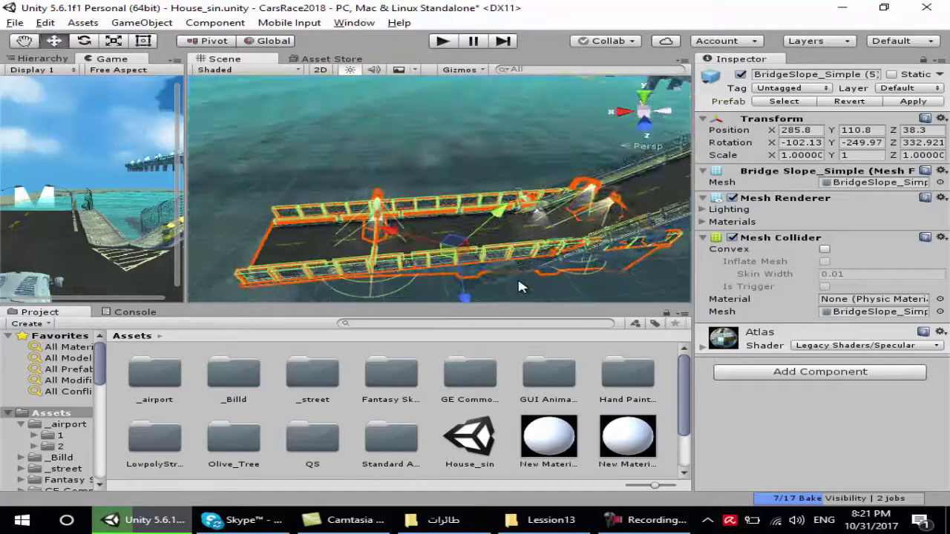
{"action": "left_click", "coordinate": [515, 276]}
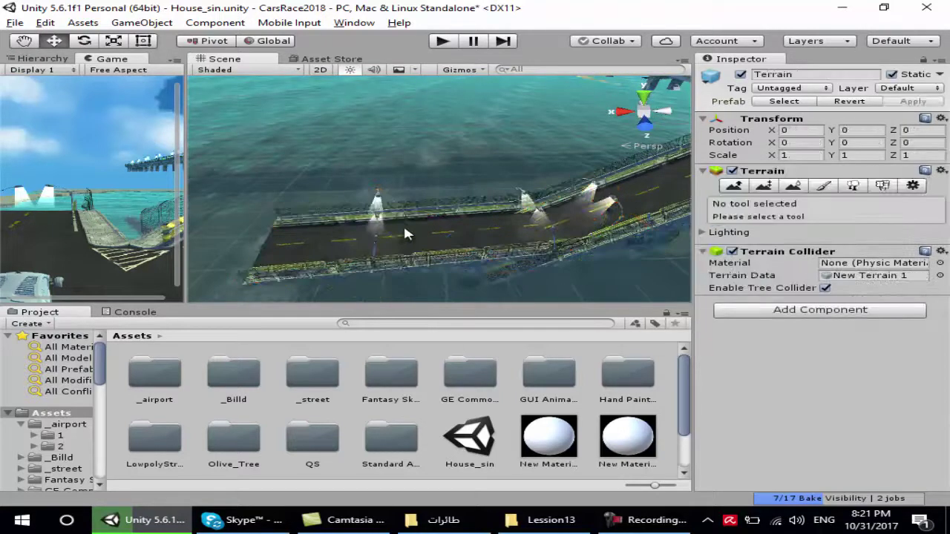
Drop the Terrain to Y -68 beneath the bridge, then reselect the bridge slope section
{"action": "left_click_drag", "start_coordinate": [404, 234], "coordinate": [480, 152], "text": "alt"}
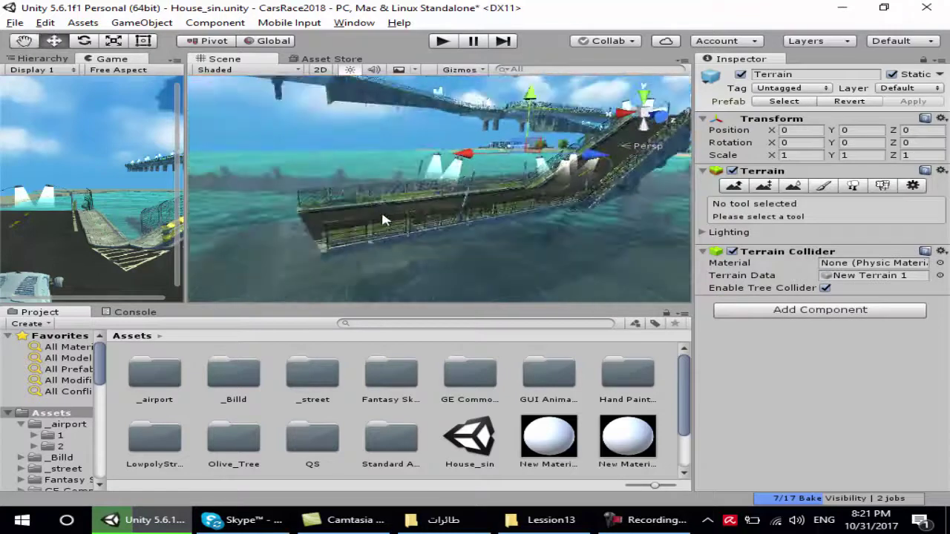
{"action": "mouse_move", "coordinate": [382, 218]}
{"action": "left_mouse_down", "text": "alt"}
{"action": "mouse_move", "coordinate": [419, 187]}
{"action": "mouse_move", "coordinate": [370, 211]}
{"action": "mouse_move", "coordinate": [395, 213]}
{"action": "left_mouse_up", "text": "alt"}
{"action": "left_click_drag", "start_coordinate": [540, 101], "coordinate": [539, 104]}
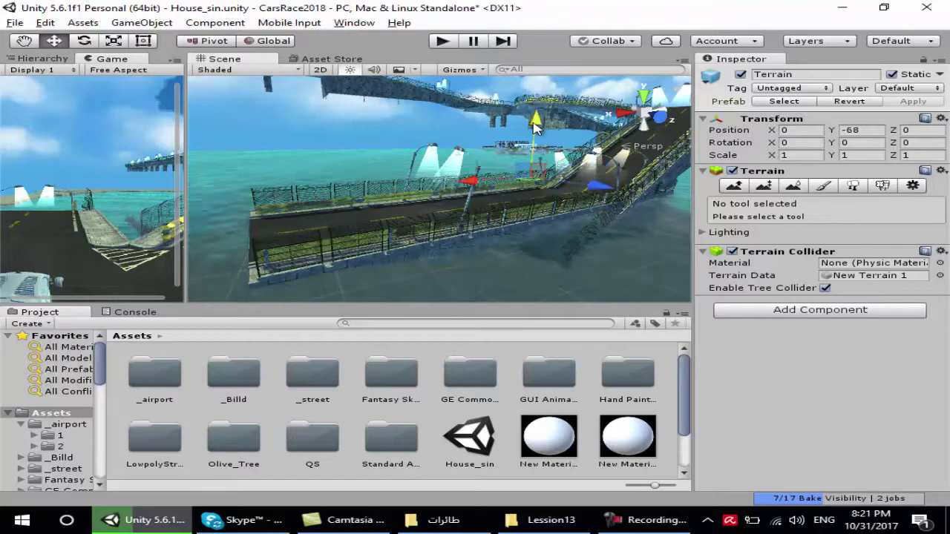
{"action": "left_click", "coordinate": [383, 211]}
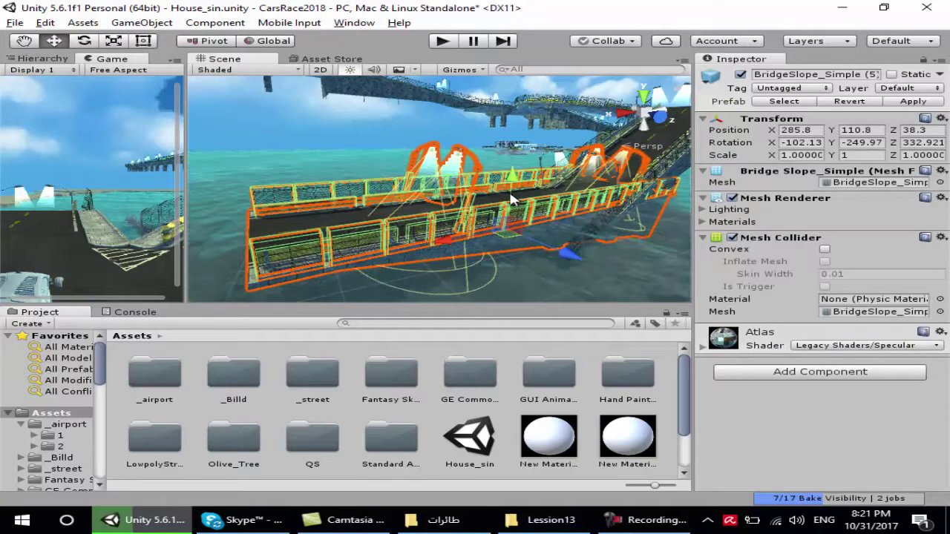
Duplicate BridgeSlope_Simple into section (6), place it at 329.6, 110, 42, and widen the Game view
{"action": "left_click", "coordinate": [509, 198]}
{"action": "left_click", "coordinate": [509, 198]}
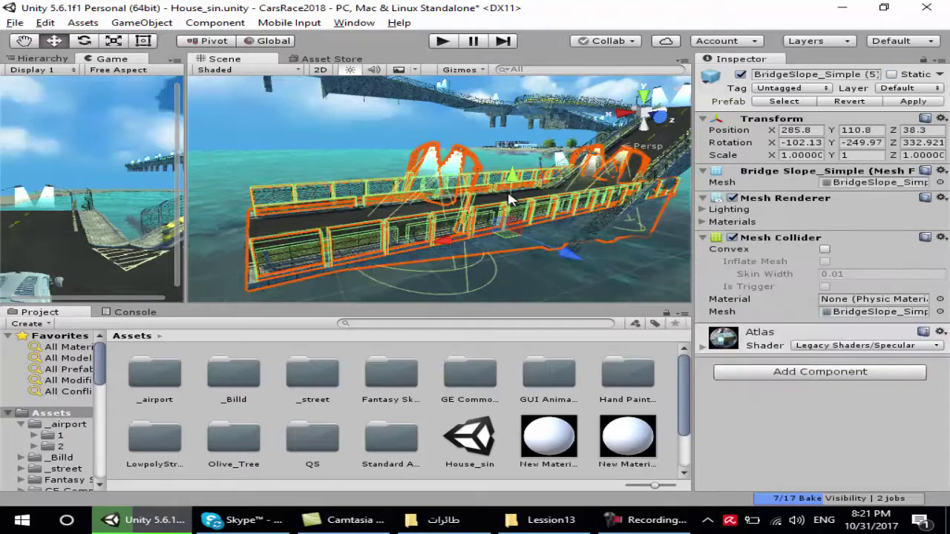
{"action": "mouse_move", "coordinate": [501, 189]}
{"action": "left_mouse_down", "text": "alt"}
{"action": "mouse_move", "coordinate": [502, 205]}
{"action": "mouse_move", "coordinate": [562, 236]}
{"action": "mouse_move", "coordinate": [423, 245]}
{"action": "left_mouse_up", "text": "alt"}
{"action": "left_click_drag", "start_coordinate": [323, 171], "coordinate": [446, 143]}
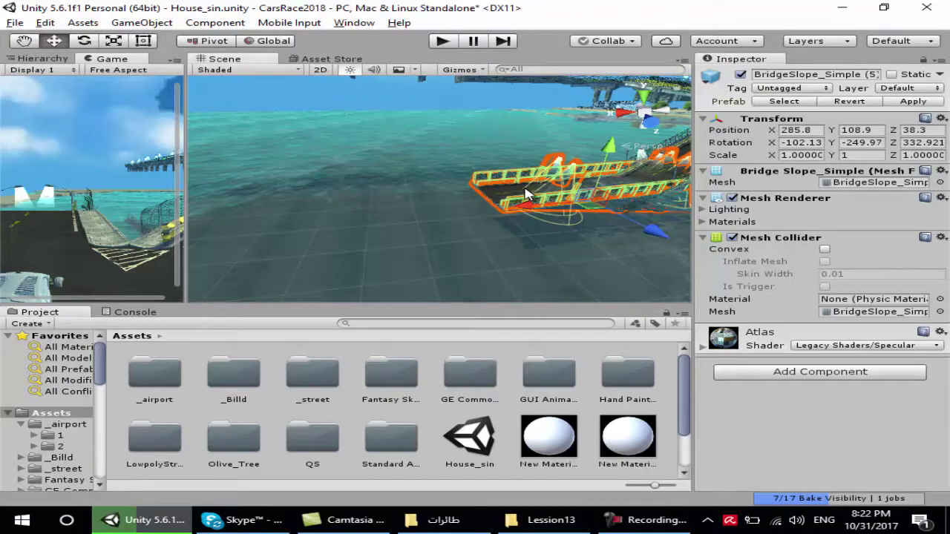
{"action": "key", "text": "ctrl+d"}
{"action": "mouse_move", "coordinate": [573, 206]}
{"action": "left_mouse_down"}
{"action": "mouse_move", "coordinate": [356, 221]}
{"action": "mouse_move", "coordinate": [415, 268]}
{"action": "left_mouse_up"}
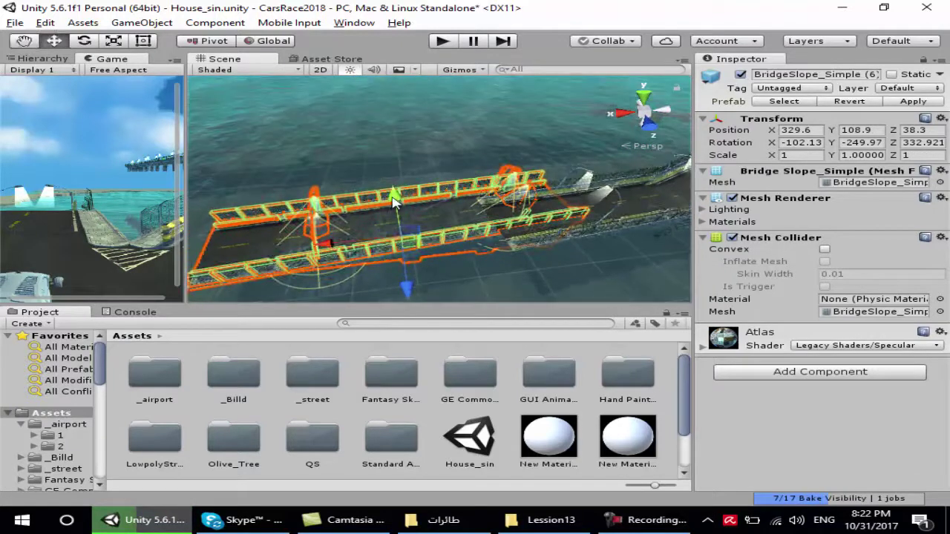
{"action": "left_click_drag", "start_coordinate": [395, 201], "coordinate": [394, 194]}
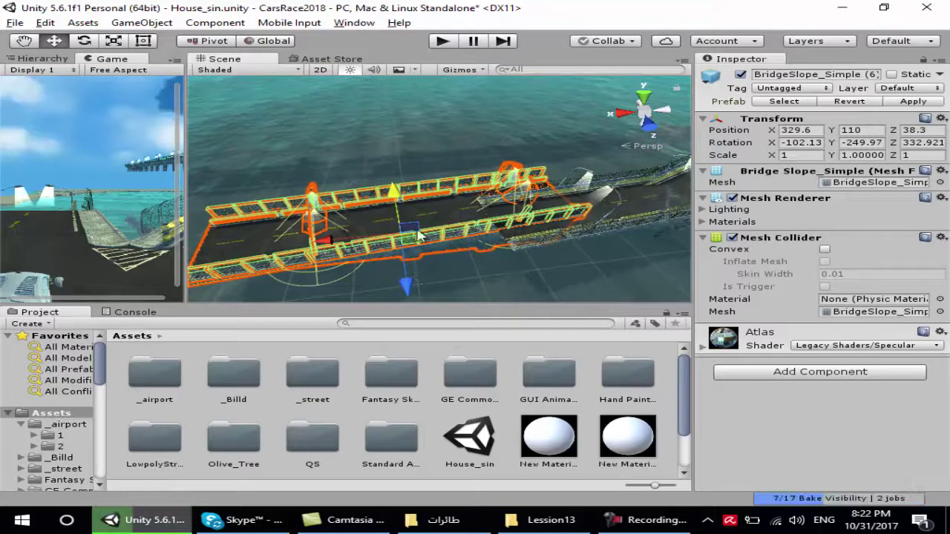
{"action": "left_click_drag", "start_coordinate": [410, 283], "coordinate": [408, 295]}
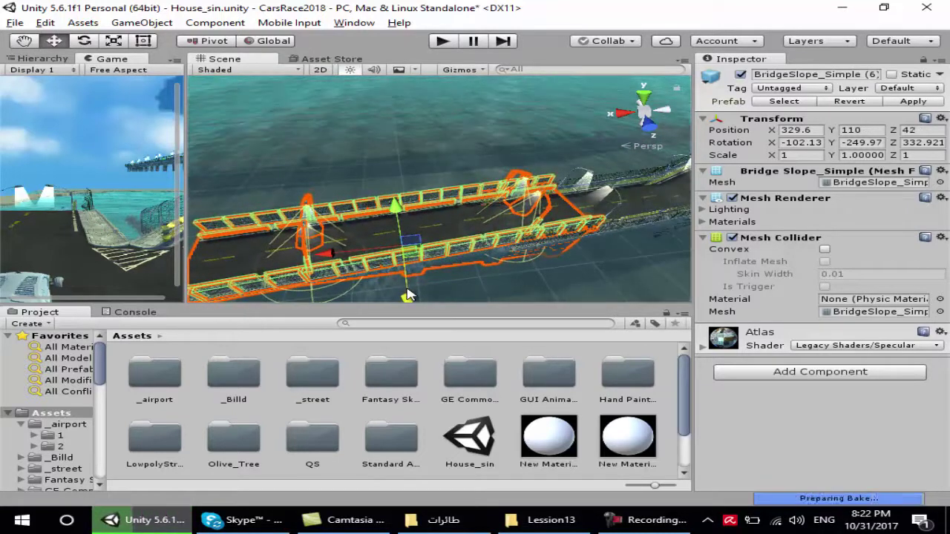
{"action": "scroll", "coordinate": [406, 246], "scroll_direction": "down", "scroll_amount": 2}
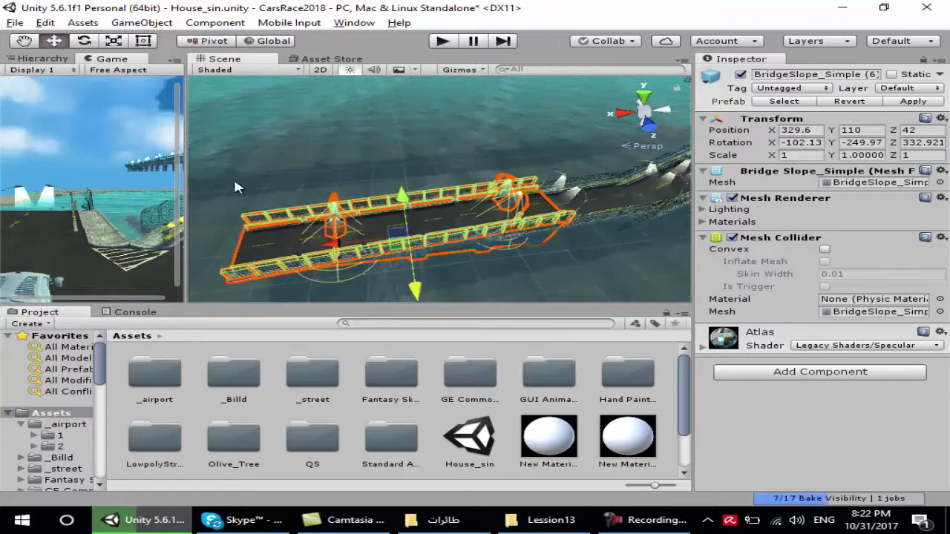
{"action": "left_click_drag", "start_coordinate": [185, 164], "coordinate": [448, 133]}
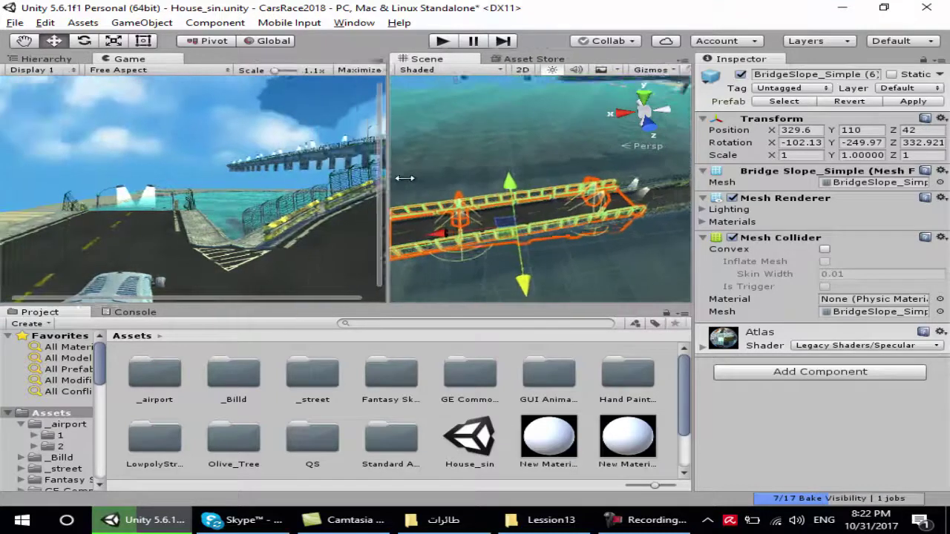
Test-drive across the extended bridge in Play mode, stop, and shrink the Game view back
{"action": "left_click", "coordinate": [441, 42]}
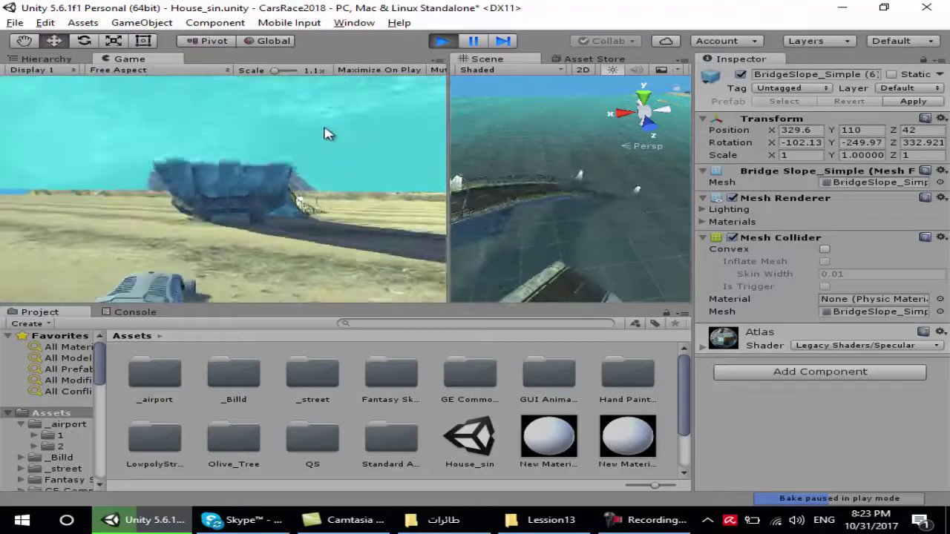
{"action": "left_click", "coordinate": [441, 42]}
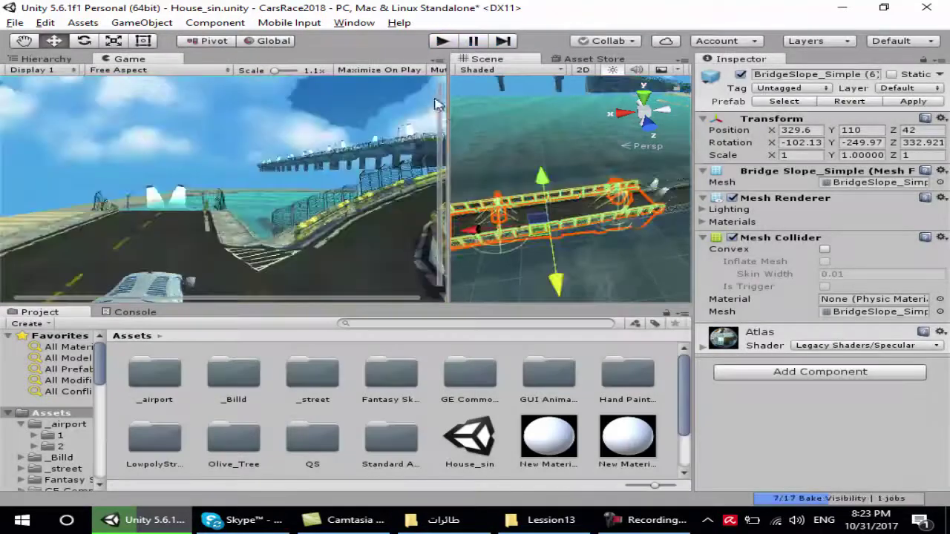
{"action": "left_click_drag", "start_coordinate": [449, 110], "coordinate": [186, 110]}
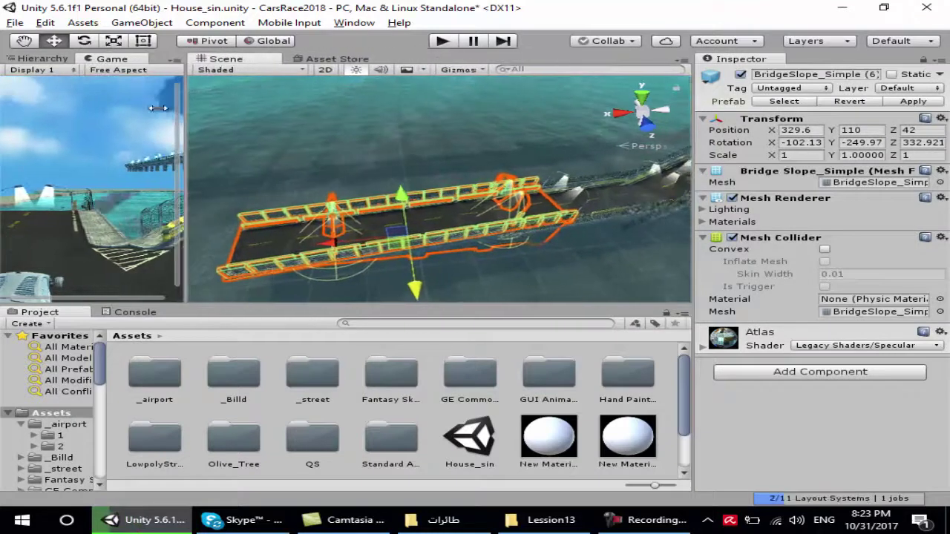
Select BridgeSlope_Simple (5), frame its joint with the bridge, and nudge its height
{"action": "left_click", "coordinate": [600, 203]}
{"action": "left_click", "coordinate": [24, 41]}
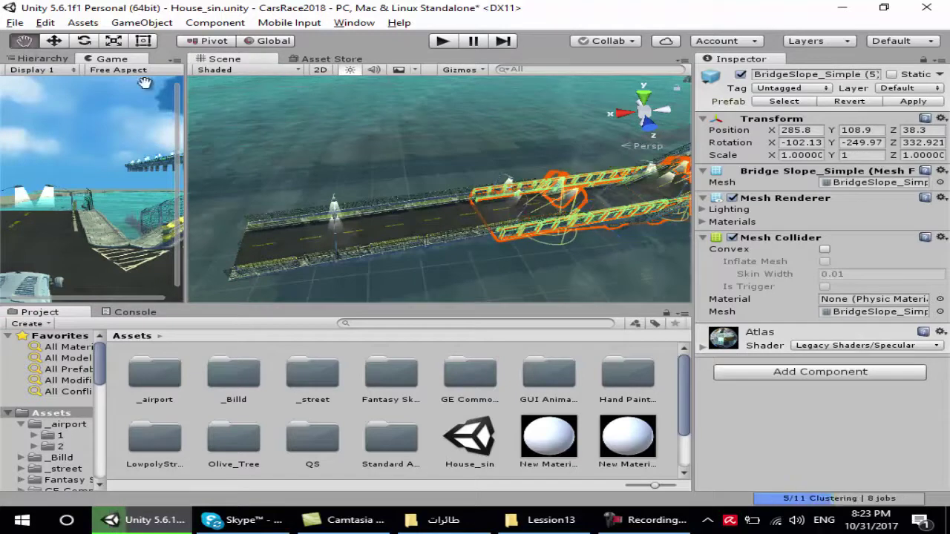
{"action": "left_click_drag", "start_coordinate": [535, 196], "coordinate": [440, 180]}
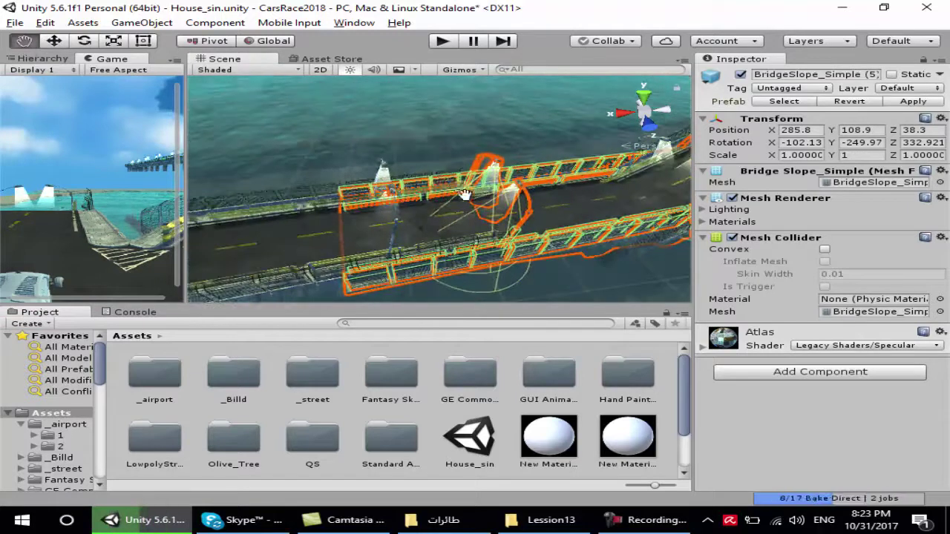
{"action": "scroll", "coordinate": [453, 184], "scroll_direction": "up", "scroll_amount": 5}
{"action": "left_click_drag", "start_coordinate": [469, 192], "coordinate": [250, 133]}
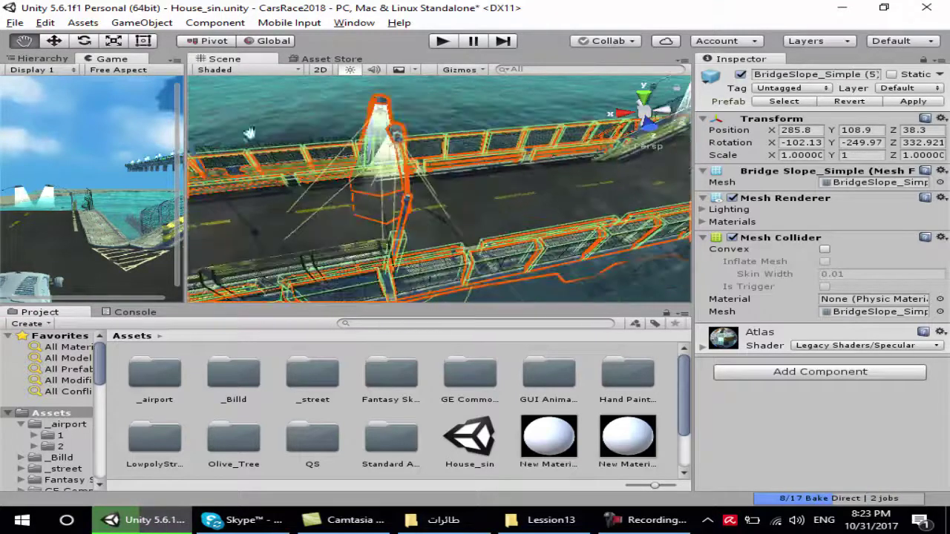
{"action": "left_click", "coordinate": [55, 43]}
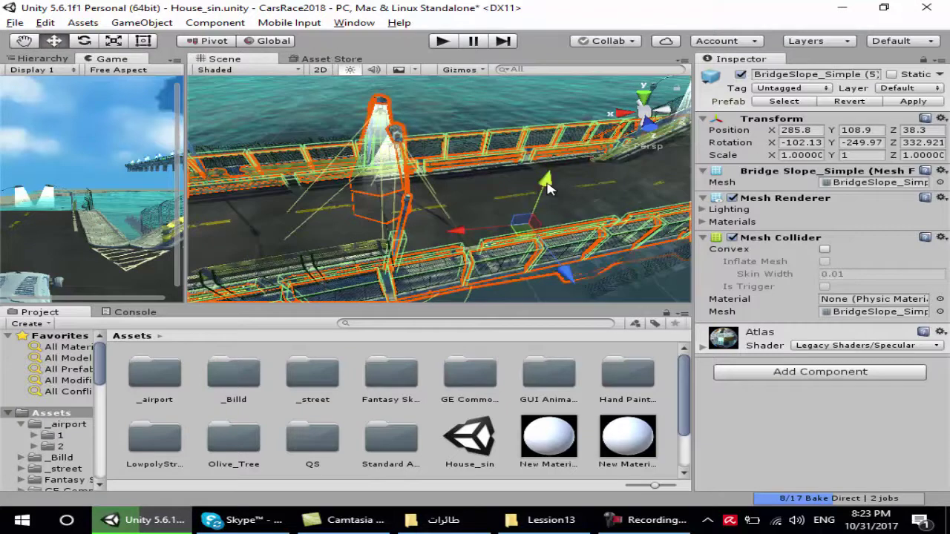
{"action": "left_click_drag", "start_coordinate": [547, 189], "coordinate": [547, 186]}
Readjust section (5)'s height to position 285.8, 109.4, 38.3 and orbit to check the join
{"action": "scroll", "coordinate": [534, 183], "scroll_direction": "down", "scroll_amount": 3}
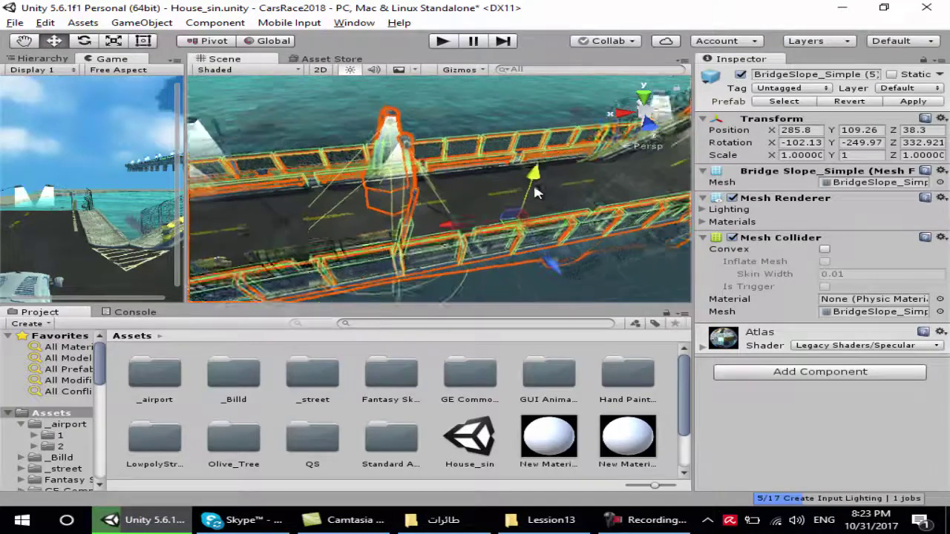
{"action": "left_click", "coordinate": [24, 41]}
{"action": "left_click_drag", "start_coordinate": [551, 201], "coordinate": [445, 193], "text": "alt"}
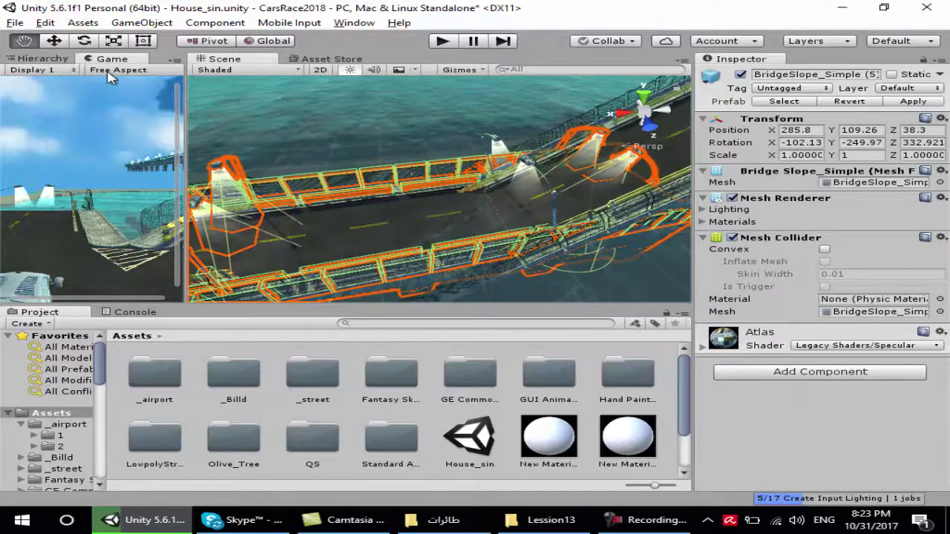
{"action": "left_click", "coordinate": [54, 41]}
{"action": "left_click_drag", "start_coordinate": [393, 210], "coordinate": [393, 207]}
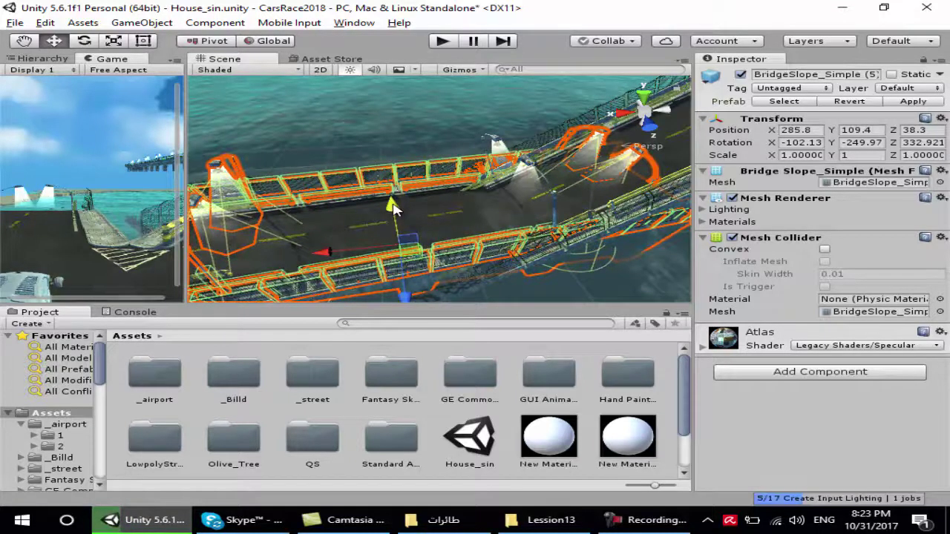
{"action": "mouse_move", "coordinate": [393, 210]}
{"action": "left_mouse_down", "text": "alt"}
{"action": "mouse_move", "coordinate": [379, 213]}
{"action": "mouse_move", "coordinate": [299, 295]}
{"action": "mouse_move", "coordinate": [356, 228]}
{"action": "mouse_move", "coordinate": [193, 119]}
{"action": "left_mouse_up", "text": "alt"}
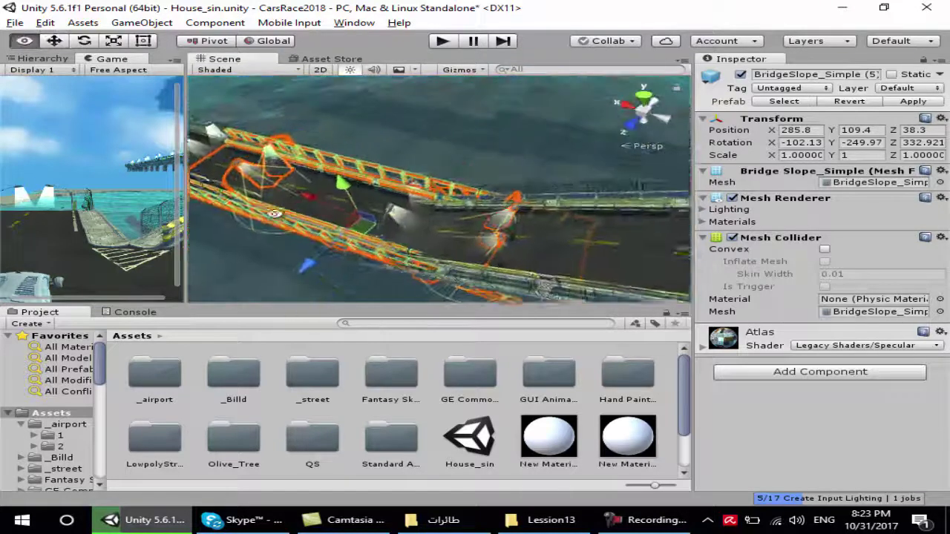
Fine-tune BridgeSlope_Simple (5)'s height so it meets the road
{"action": "mouse_move", "coordinate": [271, 153]}
{"action": "left_mouse_down", "text": "alt"}
{"action": "mouse_move", "coordinate": [393, 183]}
{"action": "mouse_move", "coordinate": [216, 179]}
{"action": "left_mouse_up", "text": "alt"}
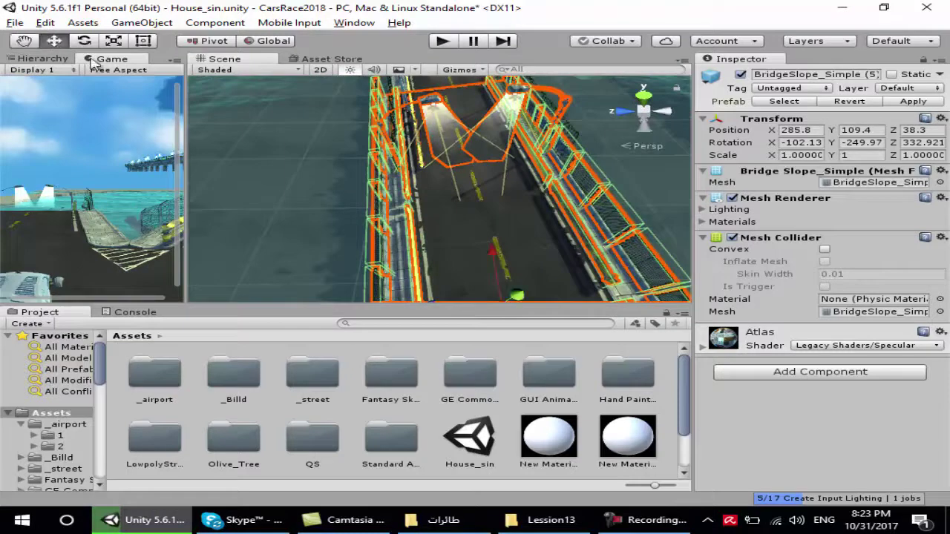
{"action": "left_click_drag", "start_coordinate": [524, 298], "coordinate": [522, 292]}
{"action": "mouse_move", "coordinate": [521, 292]}
{"action": "left_mouse_down", "text": "alt"}
{"action": "mouse_move", "coordinate": [654, 247]}
{"action": "mouse_move", "coordinate": [743, 289]}
{"action": "mouse_move", "coordinate": [362, 226]}
{"action": "left_mouse_up", "text": "alt"}
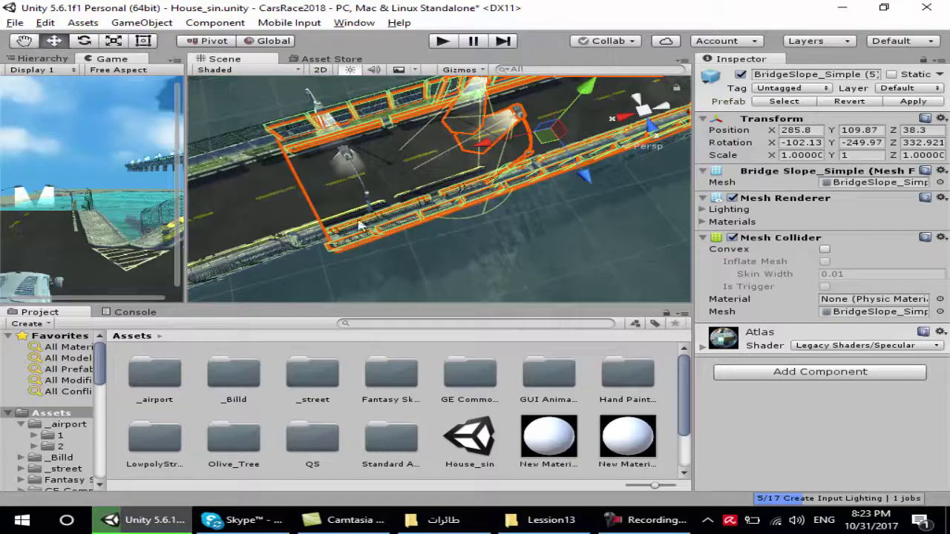
{"action": "left_click", "coordinate": [36, 44]}
{"action": "left_click_drag", "start_coordinate": [313, 179], "coordinate": [658, 175], "text": "alt"}
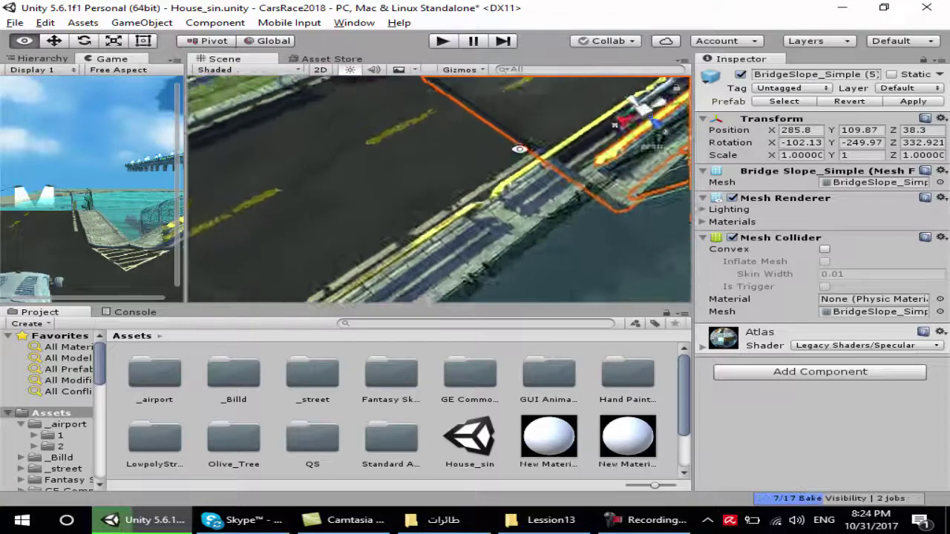
{"action": "mouse_move", "coordinate": [565, 119]}
{"action": "left_mouse_down", "text": "alt"}
{"action": "mouse_move", "coordinate": [514, 119]}
{"action": "mouse_move", "coordinate": [518, 112]}
{"action": "left_mouse_up", "text": "alt"}
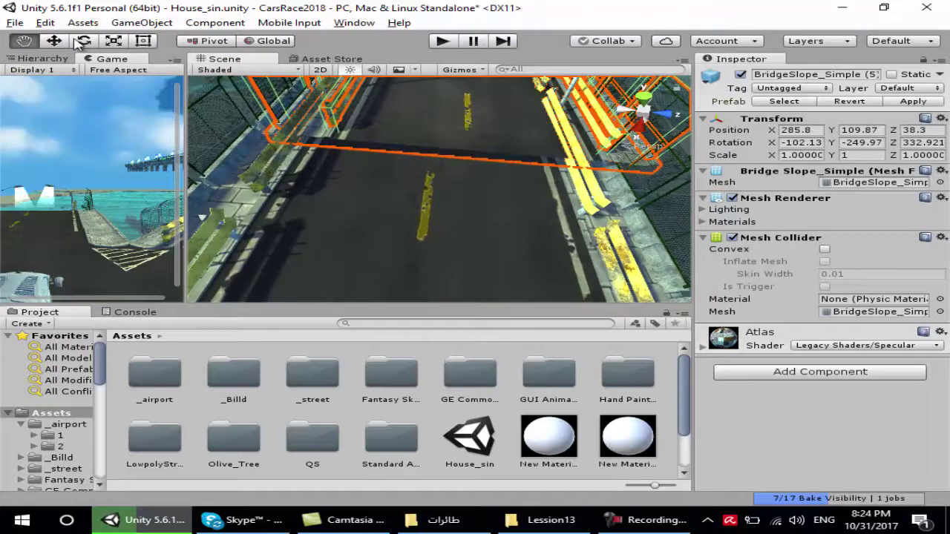
Select BridgeSlope_Simple (6) and move it to 332.8, 110.6, 42.6
{"action": "left_click", "coordinate": [405, 194]}
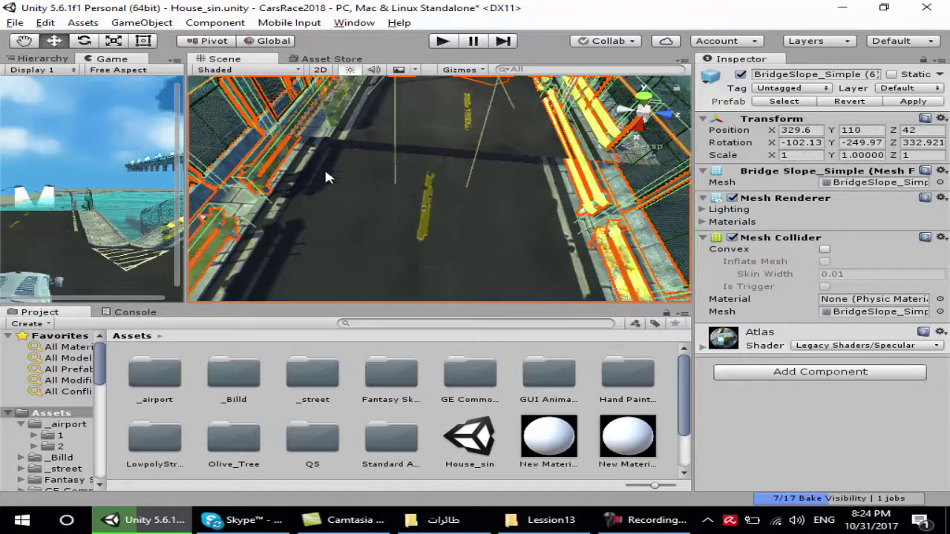
{"action": "scroll", "coordinate": [300, 171], "scroll_direction": "down", "scroll_amount": 1}
{"action": "scroll", "coordinate": [319, 177], "scroll_direction": "down", "scroll_amount": 2}
{"action": "scroll", "coordinate": [326, 178], "scroll_direction": "down", "scroll_amount": 3}
{"action": "scroll", "coordinate": [332, 180], "scroll_direction": "down", "scroll_amount": 3}
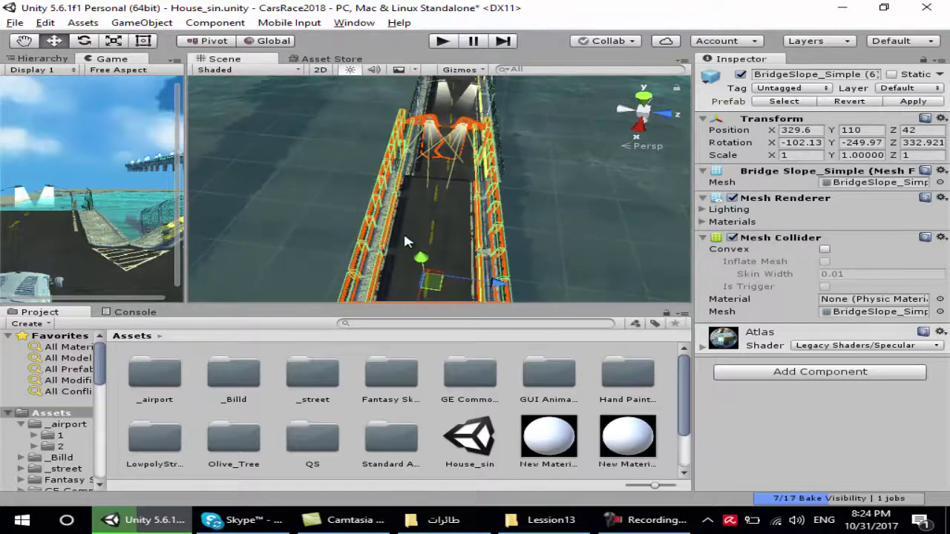
{"action": "left_click_drag", "start_coordinate": [504, 288], "coordinate": [512, 289]}
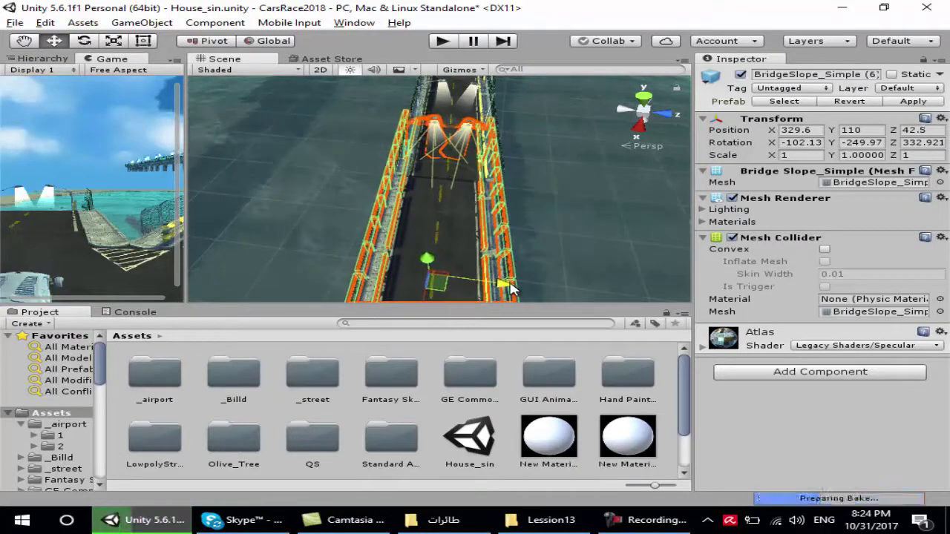
{"action": "left_click_drag", "start_coordinate": [429, 259], "coordinate": [432, 260]}
{"action": "scroll", "coordinate": [434, 253], "scroll_direction": "down", "scroll_amount": 3}
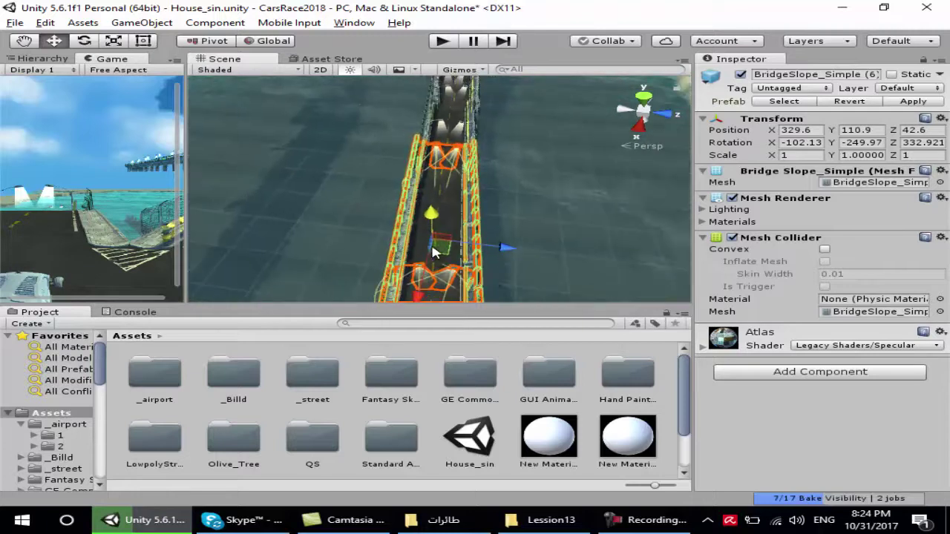
{"action": "mouse_move", "coordinate": [442, 293]}
{"action": "left_mouse_down", "text": "alt"}
{"action": "mouse_move", "coordinate": [288, 252]}
{"action": "mouse_move", "coordinate": [299, 242]}
{"action": "left_mouse_up", "text": "alt"}
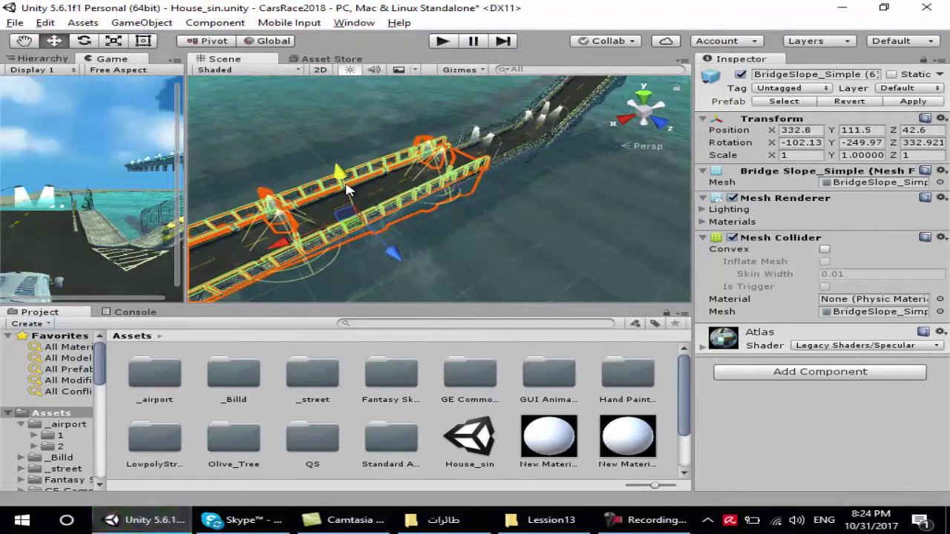
{"action": "mouse_move", "coordinate": [349, 197]}
{"action": "left_mouse_down"}
{"action": "mouse_move", "coordinate": [502, 141]}
{"action": "mouse_move", "coordinate": [411, 264]}
{"action": "mouse_move", "coordinate": [531, 107]}
{"action": "left_mouse_up"}
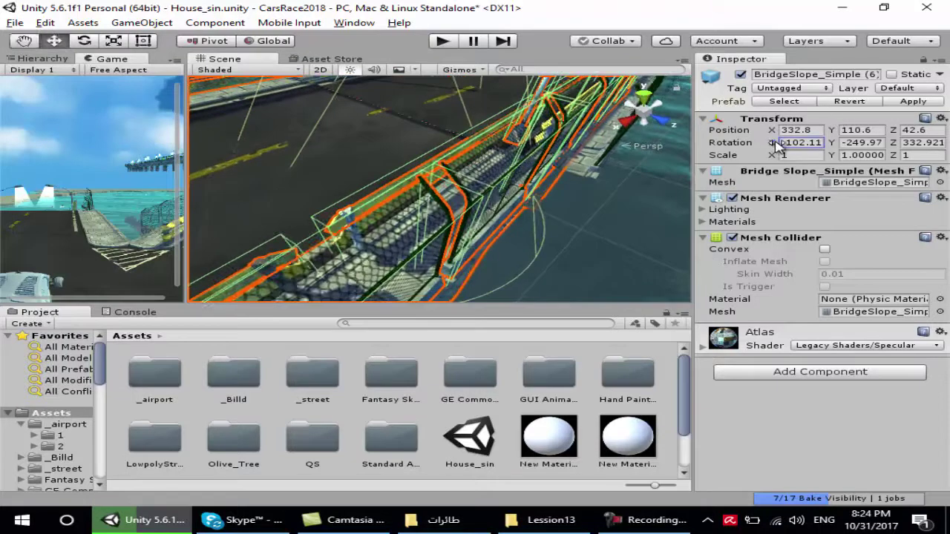
Tilt section (6) to X rotation -101.12 and check the road edge
{"action": "left_click_drag", "start_coordinate": [776, 145], "coordinate": [811, 143]}
{"action": "mouse_move", "coordinate": [553, 162]}
{"action": "left_mouse_down", "text": "alt"}
{"action": "mouse_move", "coordinate": [521, 165]}
{"action": "mouse_move", "coordinate": [378, 267]}
{"action": "left_mouse_up", "text": "alt"}
{"action": "mouse_move", "coordinate": [446, 153]}
{"action": "left_mouse_down", "text": "alt"}
{"action": "mouse_move", "coordinate": [490, 229]}
{"action": "mouse_move", "coordinate": [626, 183]}
{"action": "mouse_move", "coordinate": [477, 205]}
{"action": "mouse_move", "coordinate": [227, 112]}
{"action": "left_mouse_up", "text": "alt"}
{"action": "scroll", "coordinate": [477, 205], "scroll_direction": "down", "scroll_amount": 5}
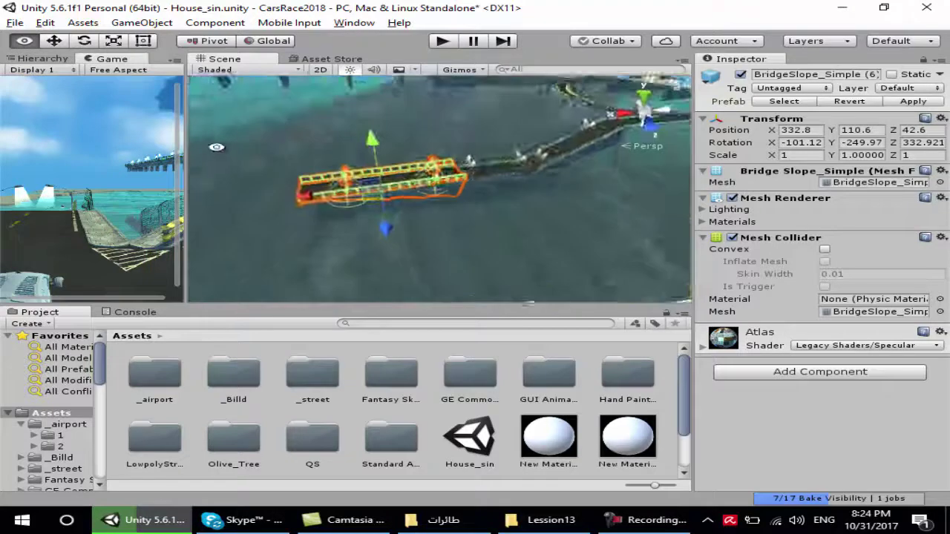
{"action": "mouse_move", "coordinate": [420, 193]}
{"action": "left_mouse_down"}
{"action": "mouse_move", "coordinate": [521, 185]}
{"action": "mouse_move", "coordinate": [370, 205]}
{"action": "left_mouse_up"}
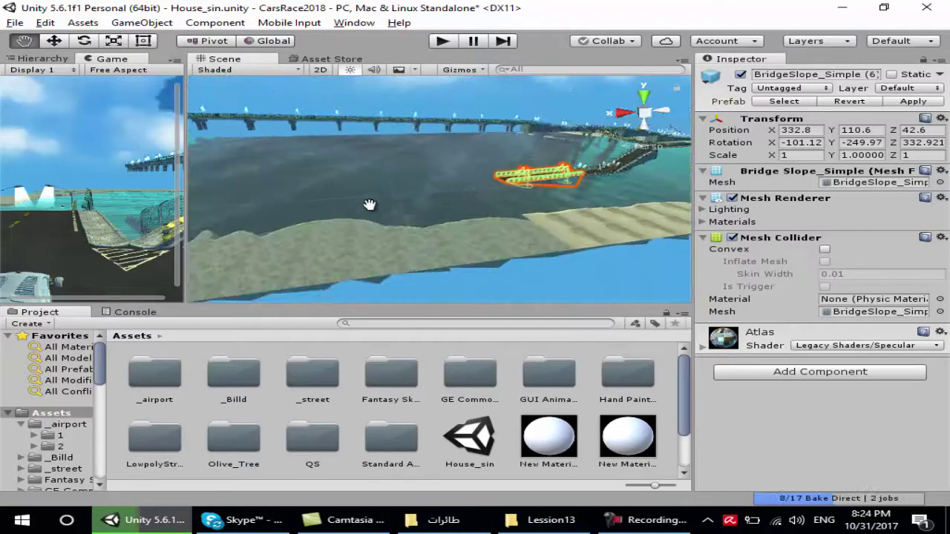
{"action": "left_click_drag", "start_coordinate": [319, 282], "coordinate": [338, 217], "text": "alt"}
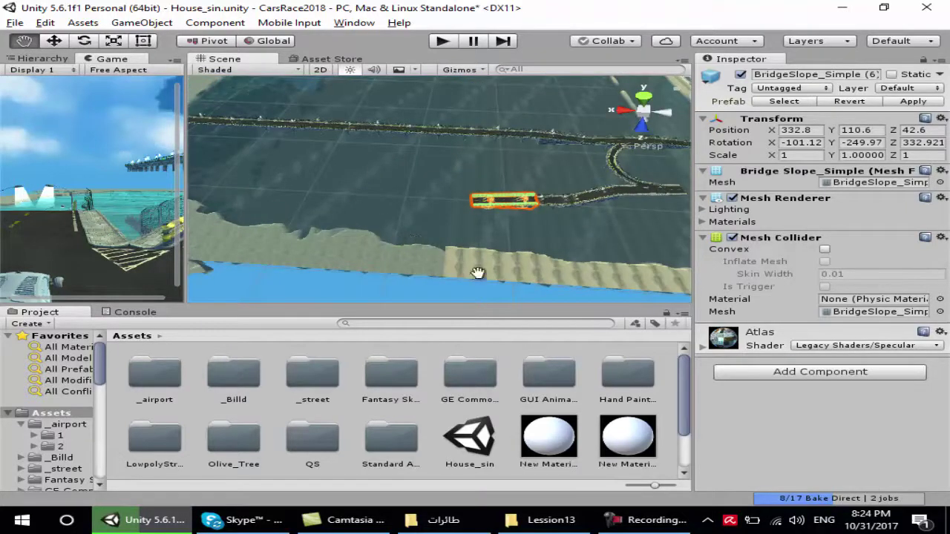
{"action": "scroll", "coordinate": [462, 218], "scroll_direction": "up", "scroll_amount": 1}
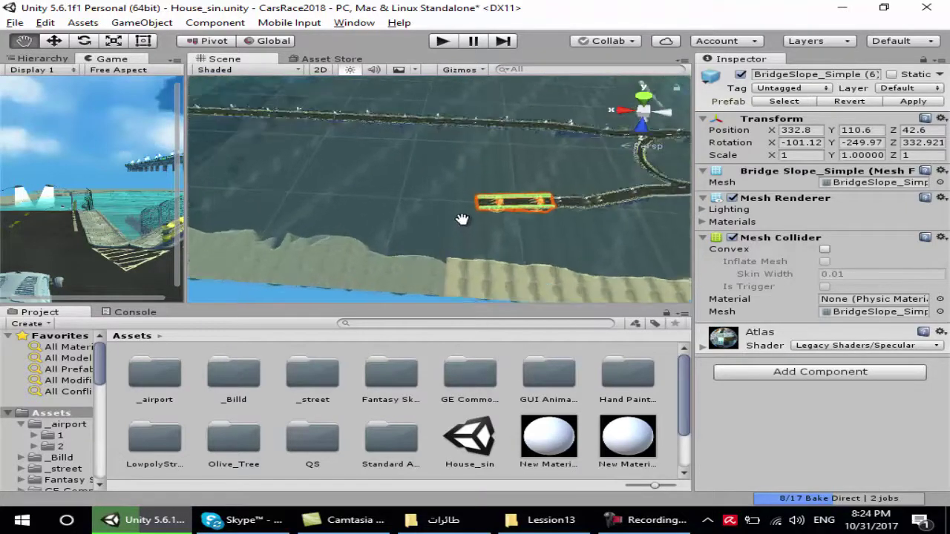
{"action": "left_click_drag", "start_coordinate": [445, 220], "coordinate": [483, 222]}
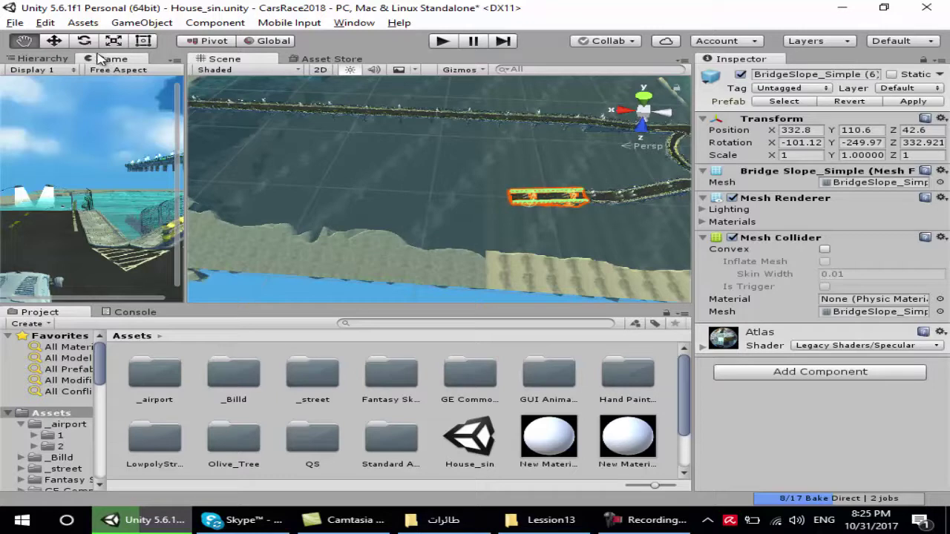
{"action": "left_click", "coordinate": [101, 58]}
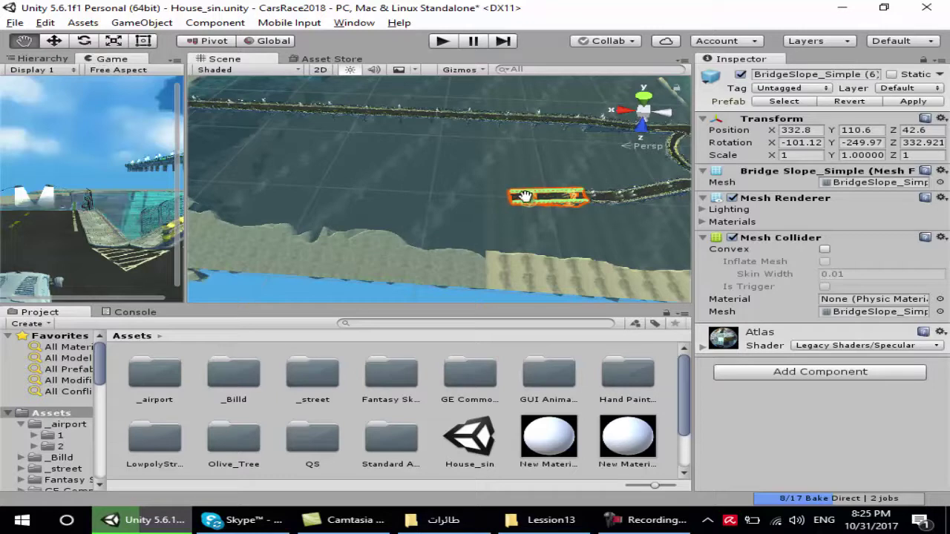
{"action": "key", "text": "ctrl+d"}
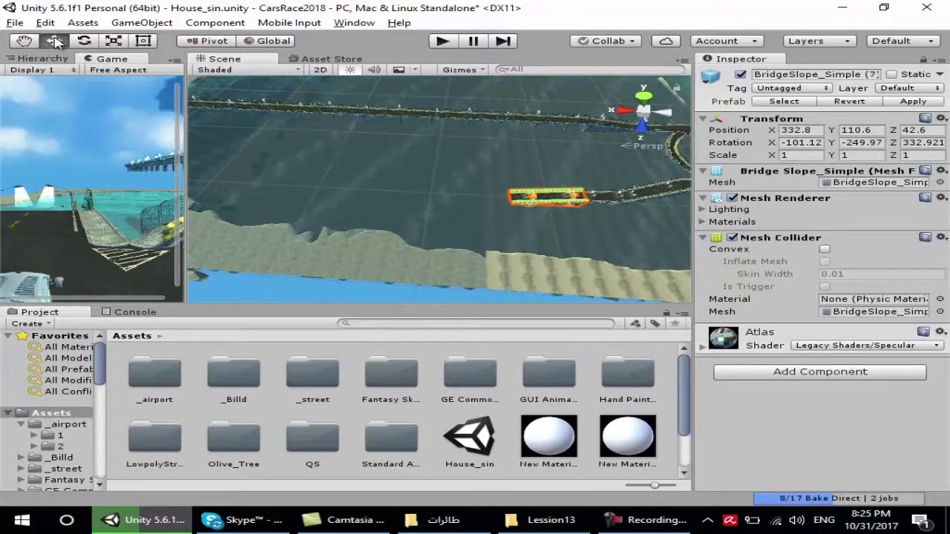
{"action": "left_click_drag", "start_coordinate": [478, 199], "coordinate": [414, 197]}
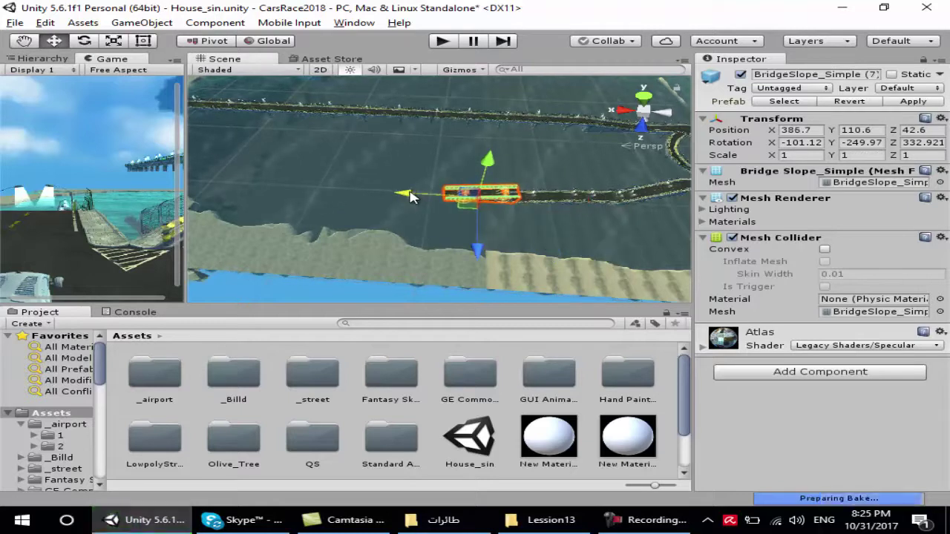
{"action": "mouse_move", "coordinate": [536, 205]}
{"action": "left_mouse_down", "text": "alt"}
{"action": "mouse_move", "coordinate": [537, 171]}
{"action": "mouse_move", "coordinate": [304, 201]}
{"action": "left_mouse_up", "text": "alt"}
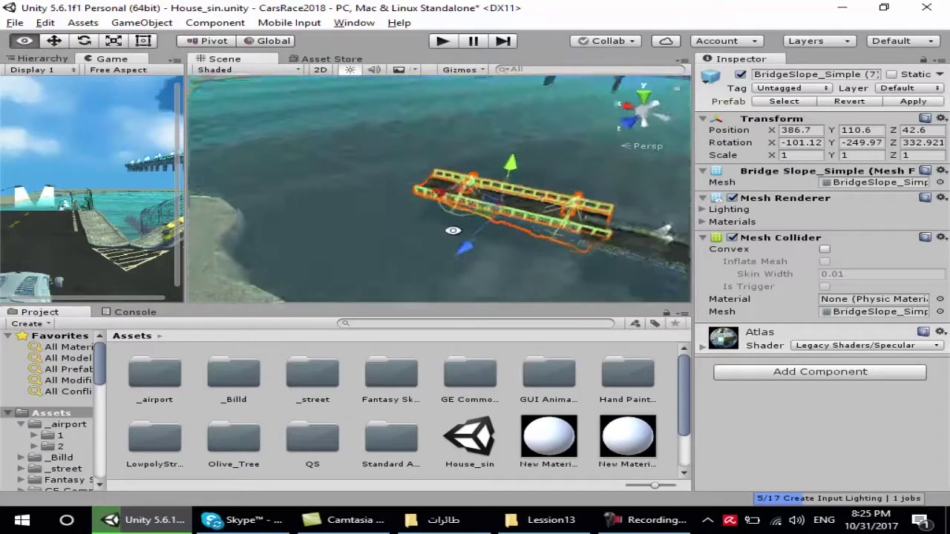
{"action": "mouse_move", "coordinate": [394, 226]}
{"action": "left_mouse_down", "text": "alt"}
{"action": "mouse_move", "coordinate": [391, 249]}
{"action": "mouse_move", "coordinate": [336, 230]}
{"action": "left_mouse_up", "text": "alt"}
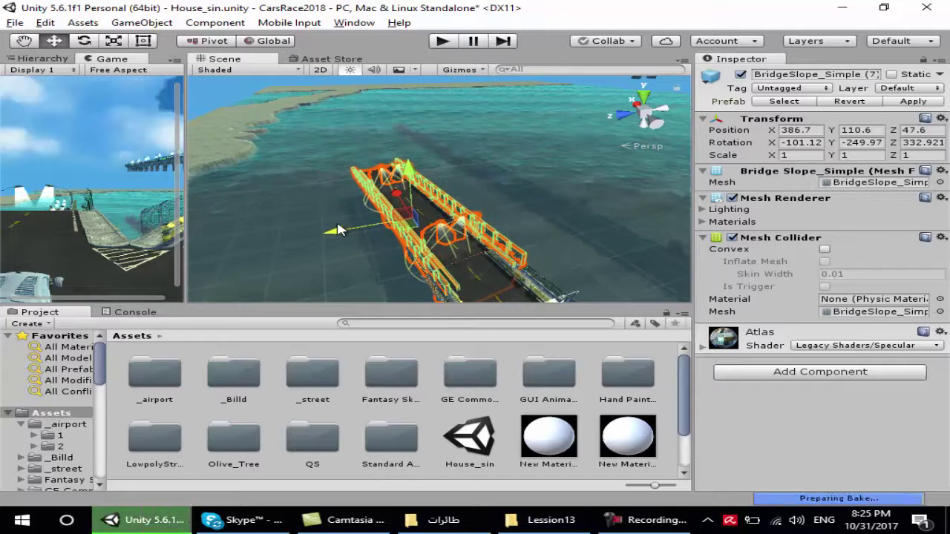
{"action": "left_click_drag", "start_coordinate": [401, 196], "coordinate": [394, 191]}
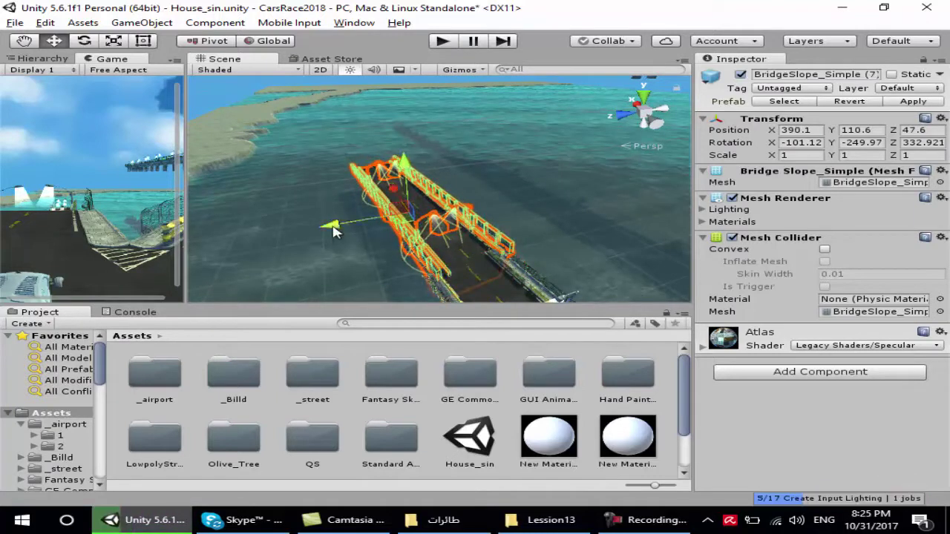
{"action": "mouse_move", "coordinate": [334, 232]}
{"action": "left_mouse_down"}
{"action": "mouse_move", "coordinate": [409, 242]}
{"action": "mouse_move", "coordinate": [377, 225]}
{"action": "mouse_move", "coordinate": [383, 265]}
{"action": "left_mouse_up"}
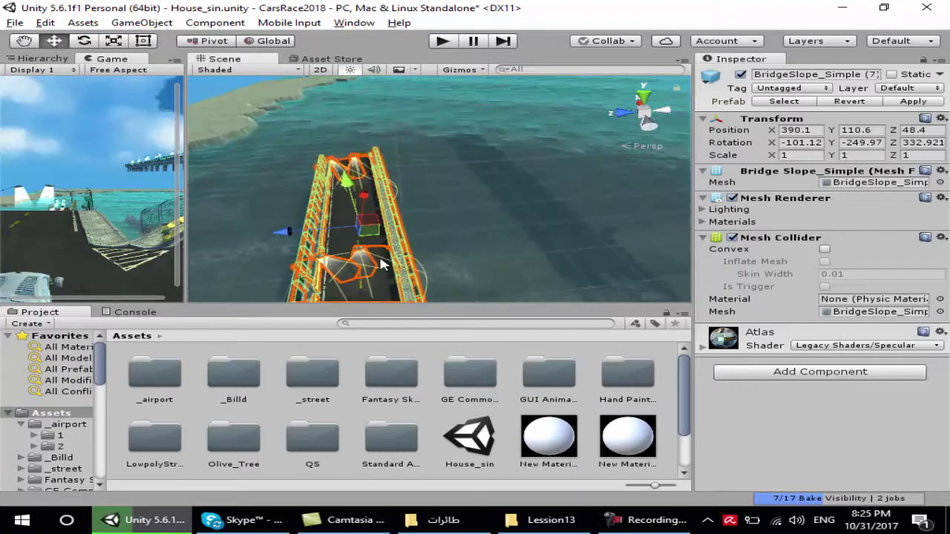
{"action": "left_click_drag", "start_coordinate": [275, 148], "coordinate": [366, 113], "text": "alt"}
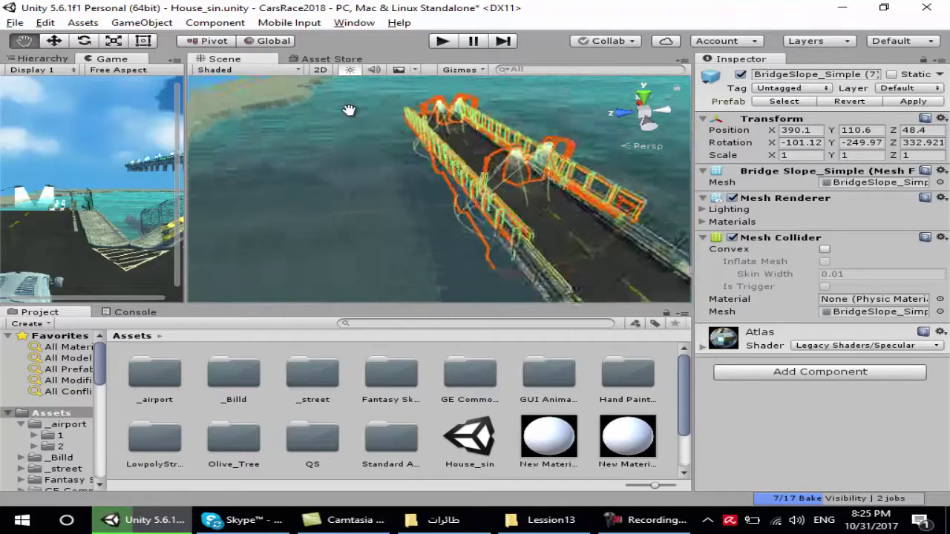
{"action": "left_click_drag", "start_coordinate": [469, 183], "coordinate": [420, 196], "text": "alt"}
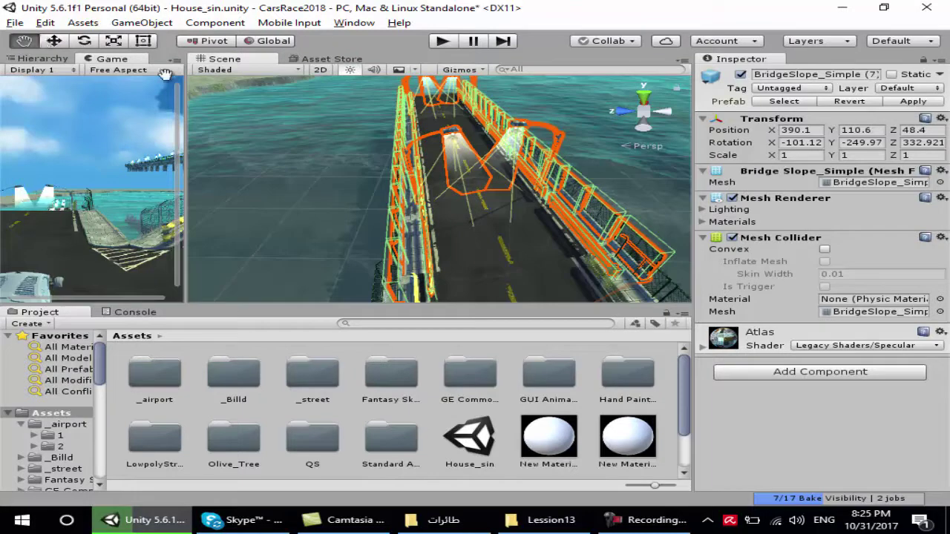
{"action": "left_click", "coordinate": [58, 42]}
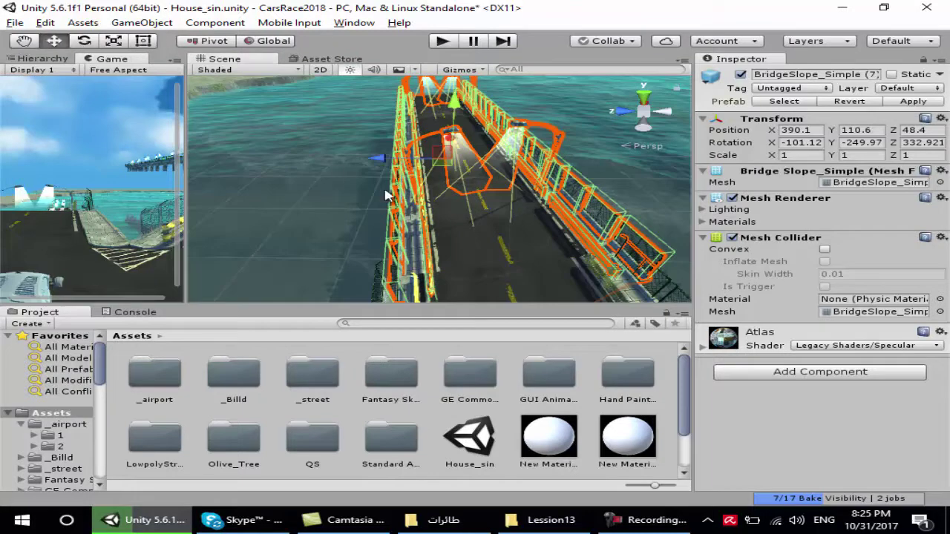
{"action": "left_click_drag", "start_coordinate": [379, 161], "coordinate": [375, 162]}
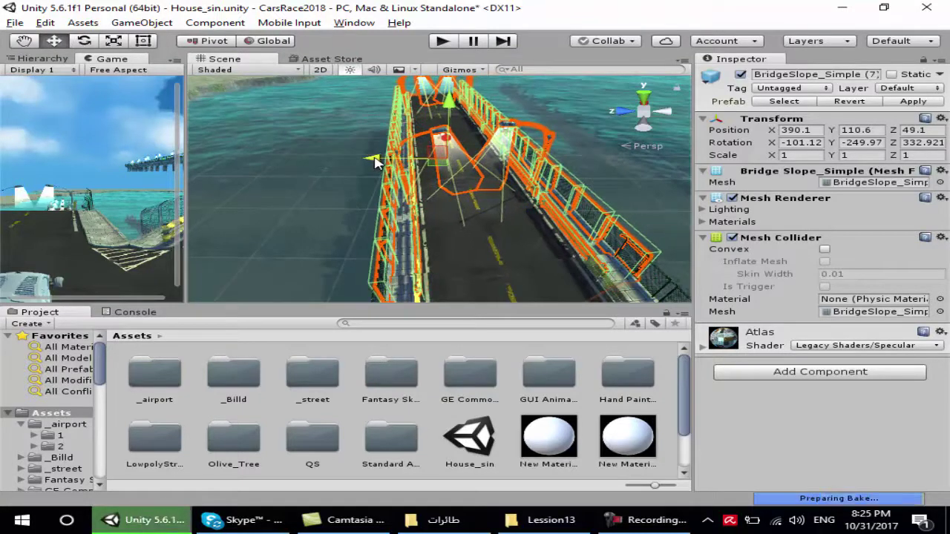
{"action": "left_click_drag", "start_coordinate": [426, 266], "coordinate": [518, 254], "text": "alt"}
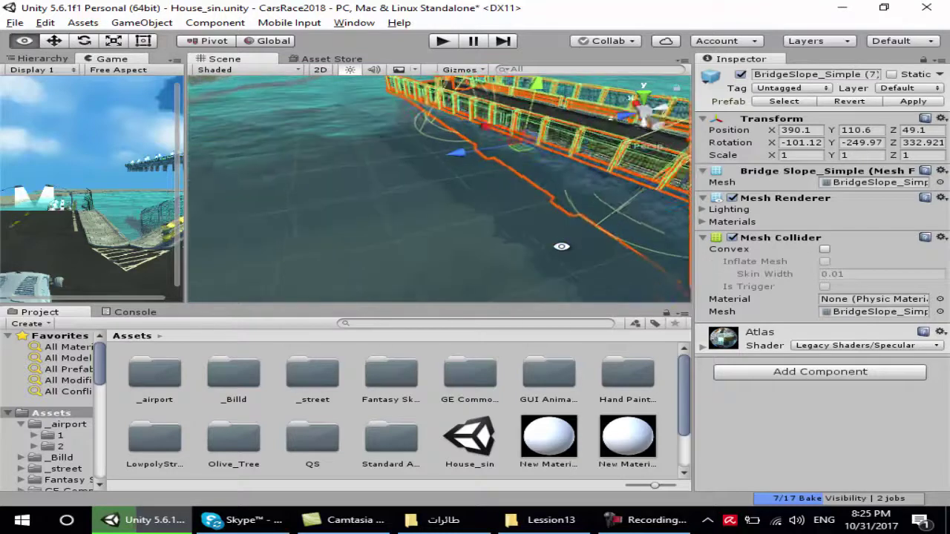
{"action": "scroll", "coordinate": [518, 250], "scroll_direction": "down", "scroll_amount": 3}
{"action": "scroll", "coordinate": [516, 243], "scroll_direction": "down", "scroll_amount": 3}
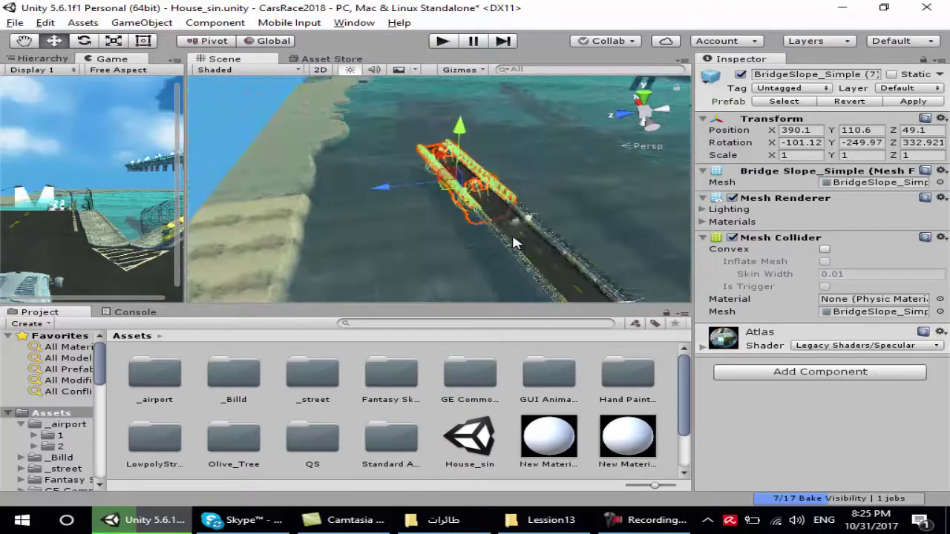
{"action": "left_click_drag", "start_coordinate": [487, 242], "coordinate": [524, 204], "text": "alt"}
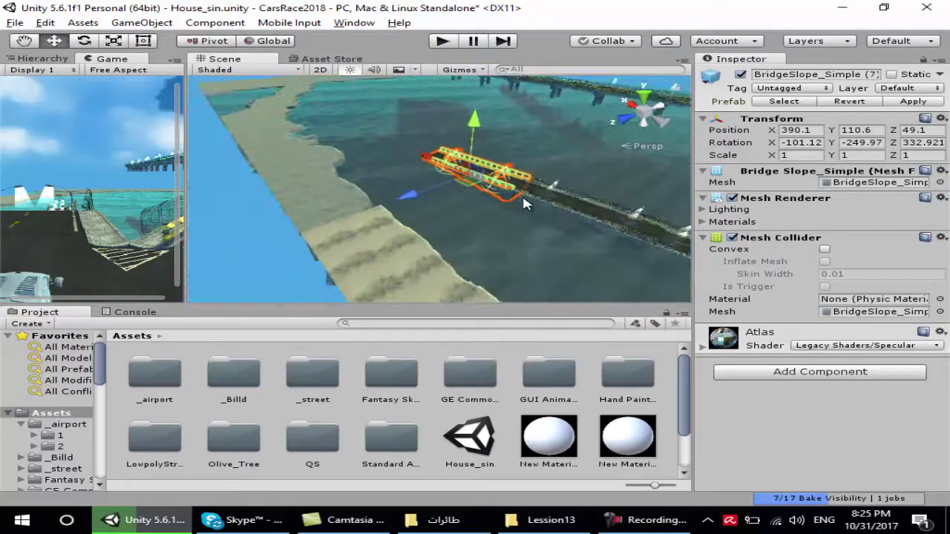
{"action": "mouse_move", "coordinate": [398, 165]}
{"action": "left_mouse_down", "text": "alt"}
{"action": "mouse_move", "coordinate": [435, 152]}
{"action": "mouse_move", "coordinate": [362, 178]}
{"action": "left_mouse_up", "text": "alt"}
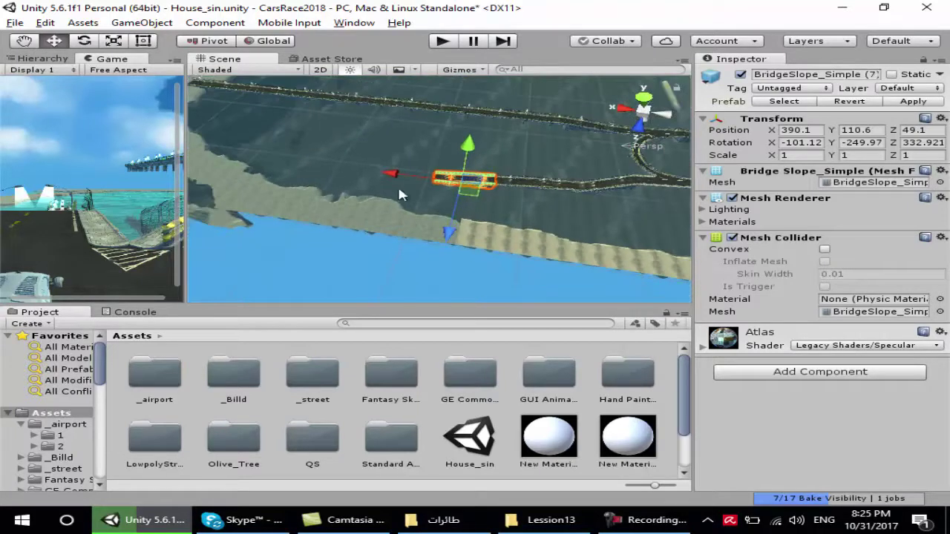
{"action": "scroll", "coordinate": [413, 164], "scroll_direction": "up", "scroll_amount": 2}
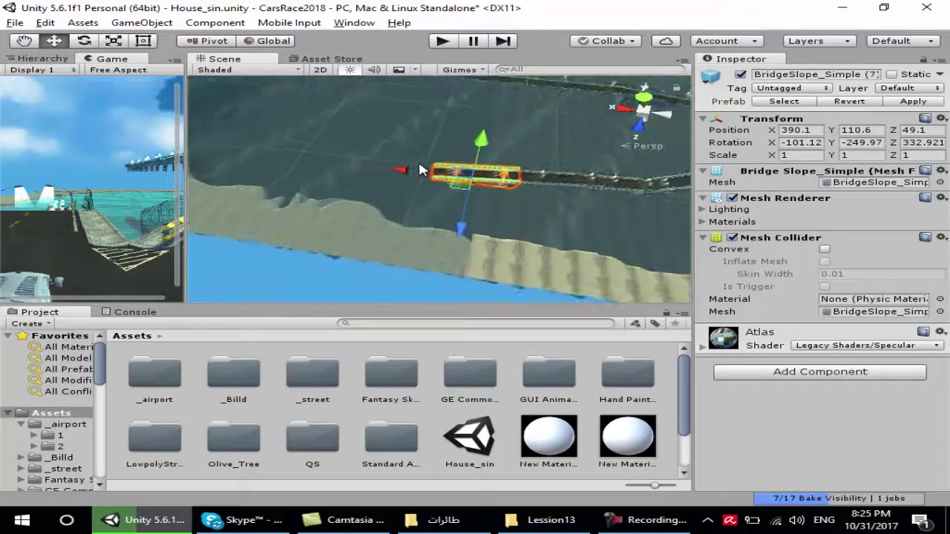
{"action": "scroll", "coordinate": [404, 165], "scroll_direction": "up", "scroll_amount": 2}
{"action": "scroll", "coordinate": [417, 165], "scroll_direction": "up", "scroll_amount": 2}
{"action": "mouse_move", "coordinate": [420, 171]}
{"action": "left_mouse_down", "text": "alt"}
{"action": "mouse_move", "coordinate": [438, 160]}
{"action": "mouse_move", "coordinate": [441, 230]}
{"action": "mouse_move", "coordinate": [434, 210]}
{"action": "mouse_move", "coordinate": [451, 181]}
{"action": "left_mouse_up", "text": "alt"}
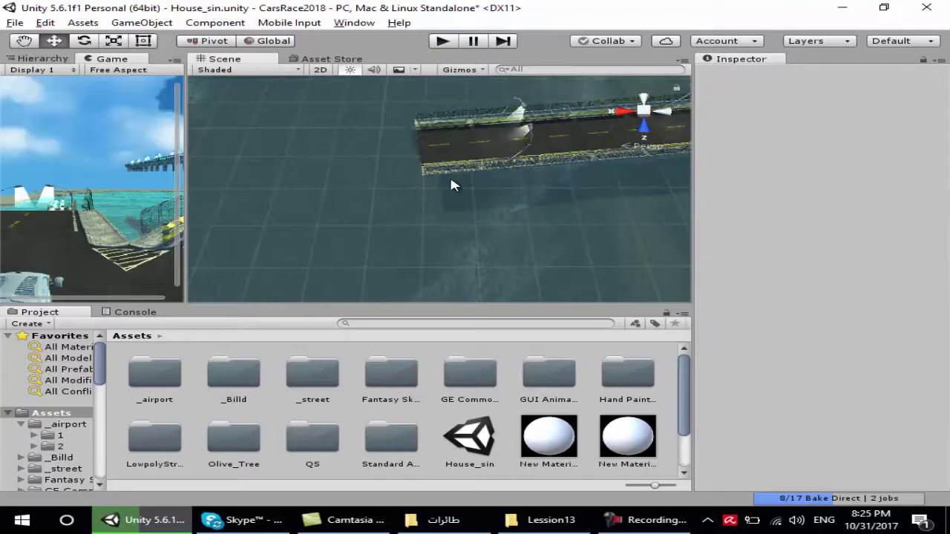
Select the duplicate BridgeSlope_Simple (8) and slide it further along the road
{"action": "left_click", "coordinate": [455, 137]}
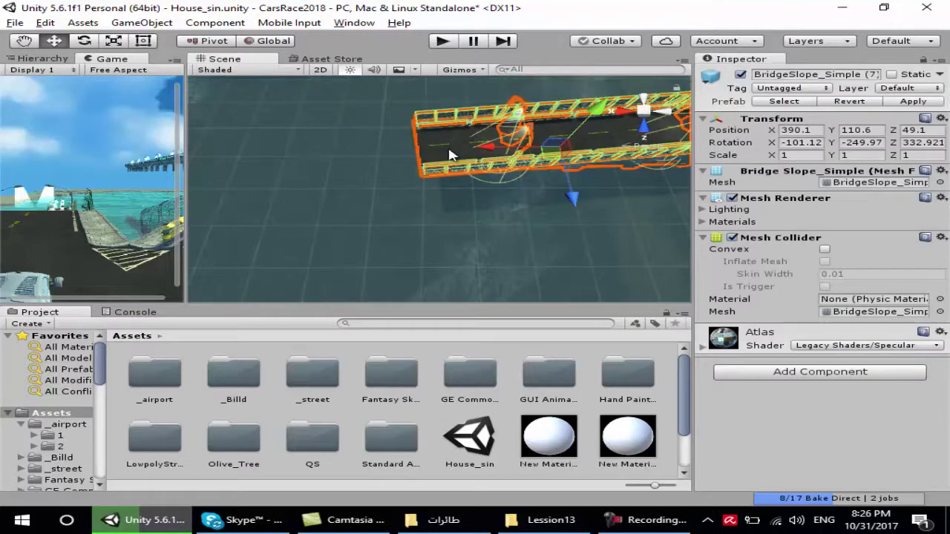
{"action": "left_click", "coordinate": [484, 146]}
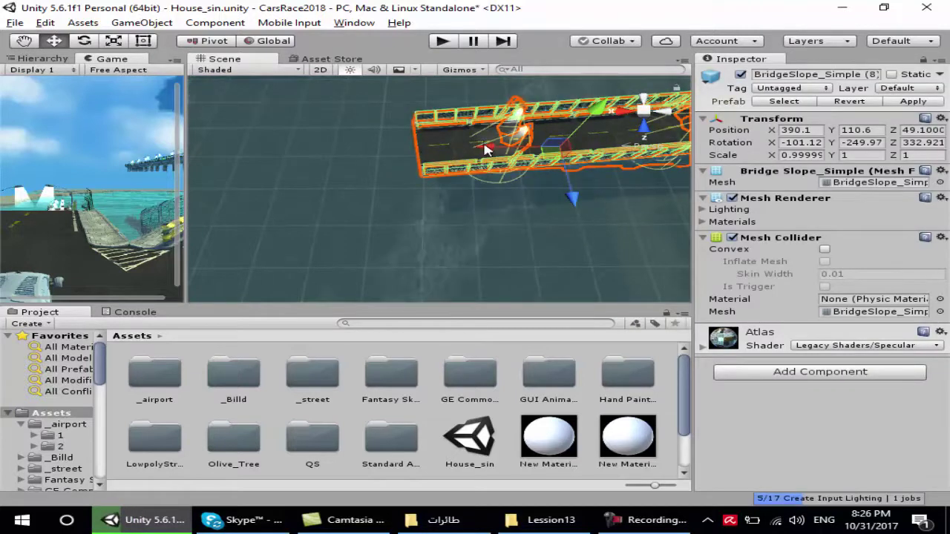
{"action": "left_click_drag", "start_coordinate": [484, 146], "coordinate": [258, 158]}
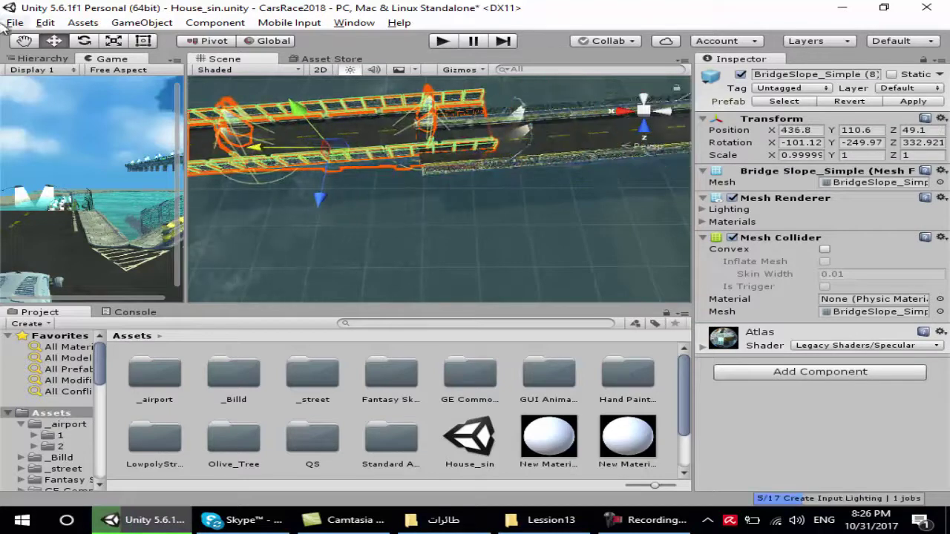
{"action": "left_click", "coordinate": [22, 42]}
{"action": "left_click_drag", "start_coordinate": [275, 138], "coordinate": [369, 135]}
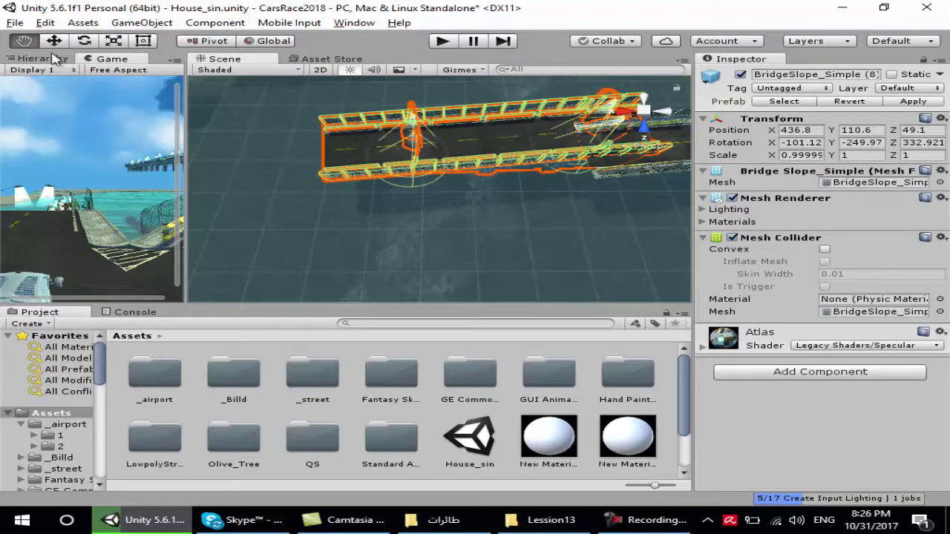
{"action": "left_click", "coordinate": [47, 43]}
{"action": "left_click_drag", "start_coordinate": [407, 151], "coordinate": [361, 135]}
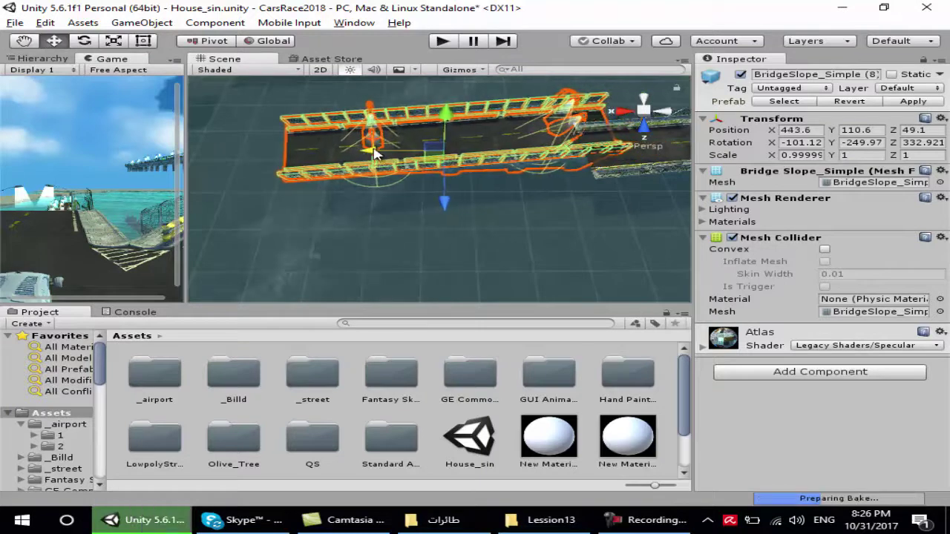
Tilt section (8) down toward the water and lower it
{"action": "left_click", "coordinate": [85, 42]}
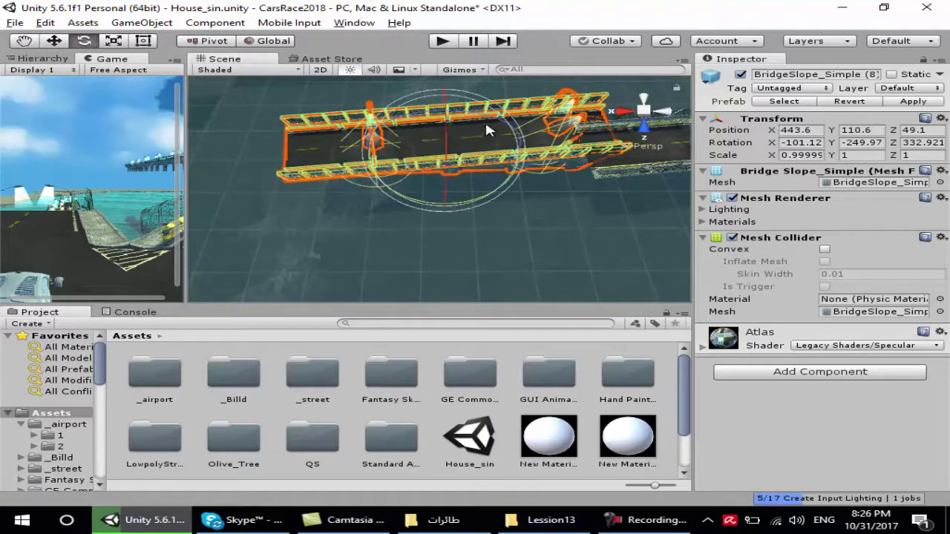
{"action": "mouse_move", "coordinate": [484, 121]}
{"action": "left_mouse_down"}
{"action": "mouse_move", "coordinate": [419, 115]}
{"action": "mouse_move", "coordinate": [362, 94]}
{"action": "left_mouse_up"}
{"action": "left_click", "coordinate": [56, 40]}
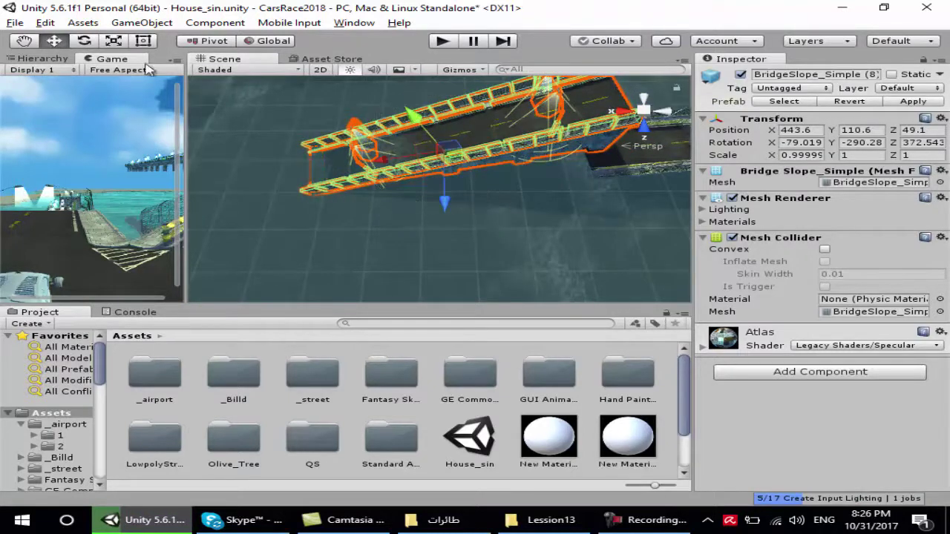
{"action": "mouse_move", "coordinate": [398, 117]}
{"action": "left_mouse_down"}
{"action": "mouse_move", "coordinate": [479, 195]}
{"action": "mouse_move", "coordinate": [461, 236]}
{"action": "left_mouse_up"}
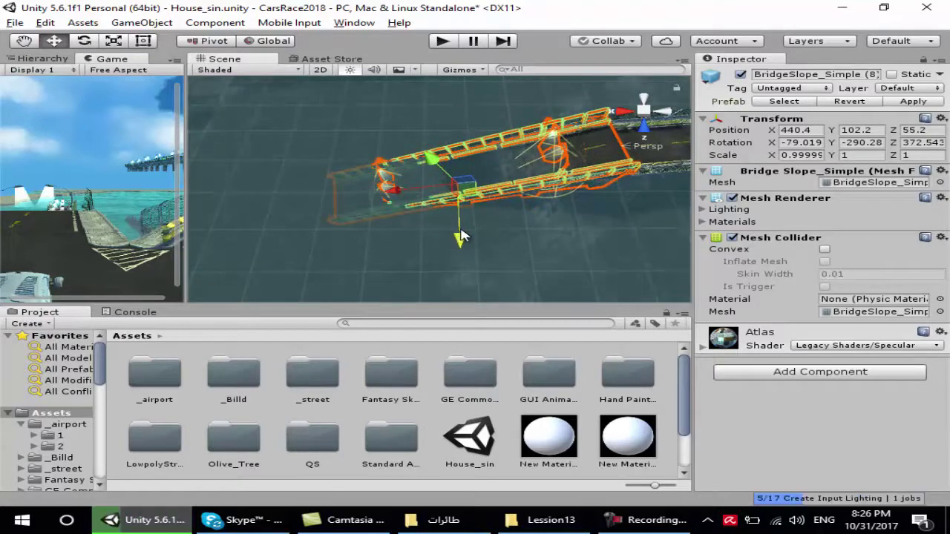
Line section (8) up with the road at about 444.7, 100.6, 55.2
{"action": "left_click", "coordinate": [25, 41]}
{"action": "scroll", "coordinate": [551, 176], "scroll_direction": "up", "scroll_amount": 3}
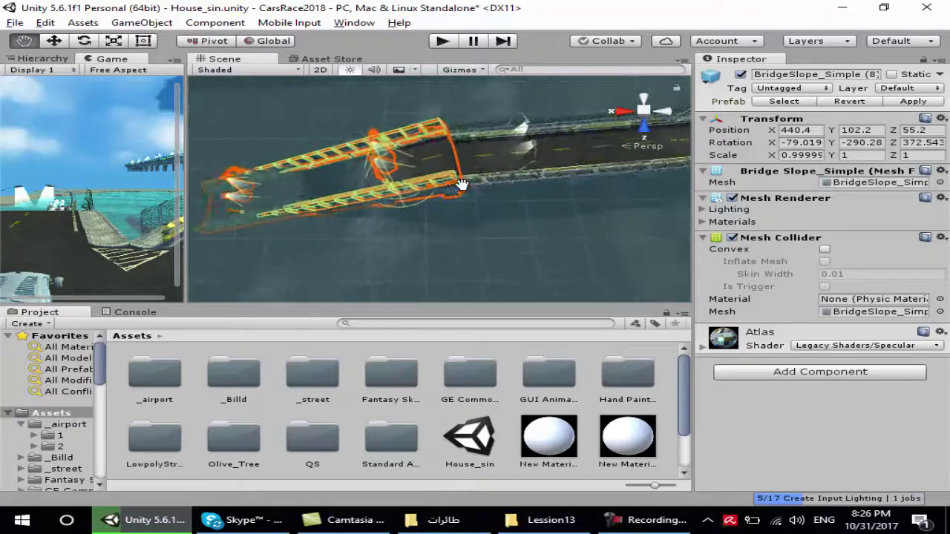
{"action": "scroll", "coordinate": [449, 178], "scroll_direction": "up", "scroll_amount": 3}
{"action": "left_click_drag", "start_coordinate": [443, 173], "coordinate": [505, 169]}
{"action": "scroll", "coordinate": [492, 163], "scroll_direction": "up", "scroll_amount": 2}
{"action": "scroll", "coordinate": [499, 163], "scroll_direction": "down", "scroll_amount": 3}
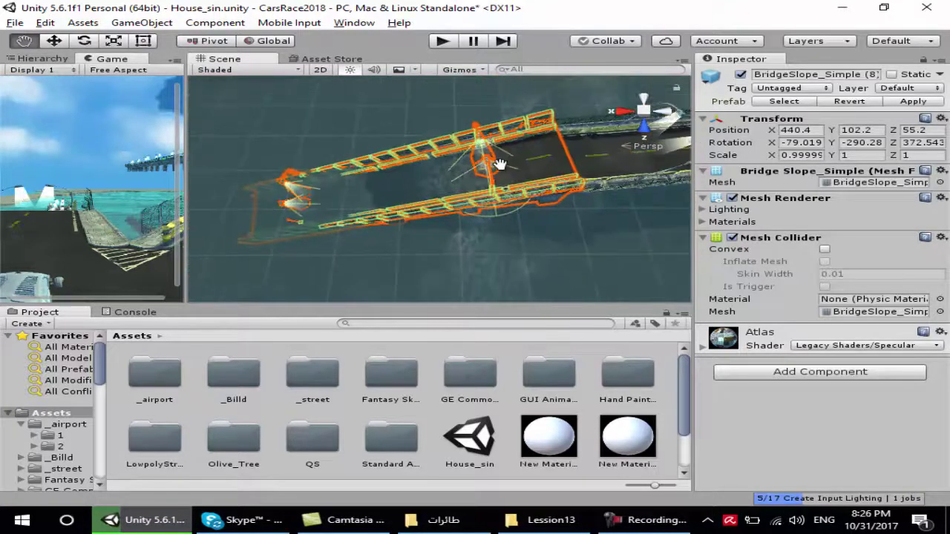
{"action": "left_click", "coordinate": [54, 41]}
{"action": "mouse_move", "coordinate": [342, 207]}
{"action": "left_mouse_down"}
{"action": "mouse_move", "coordinate": [322, 211]}
{"action": "mouse_move", "coordinate": [327, 143]}
{"action": "left_mouse_up"}
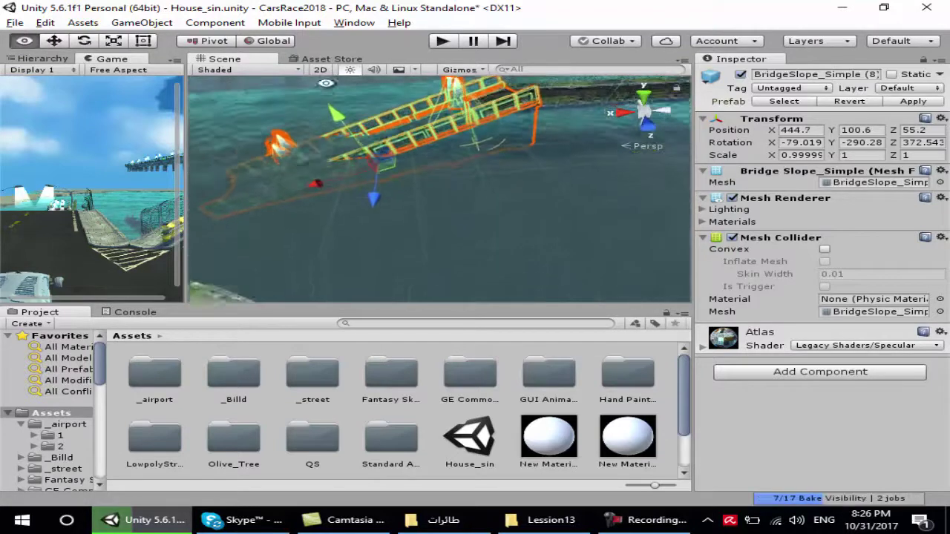
{"action": "left_click", "coordinate": [300, 219]}
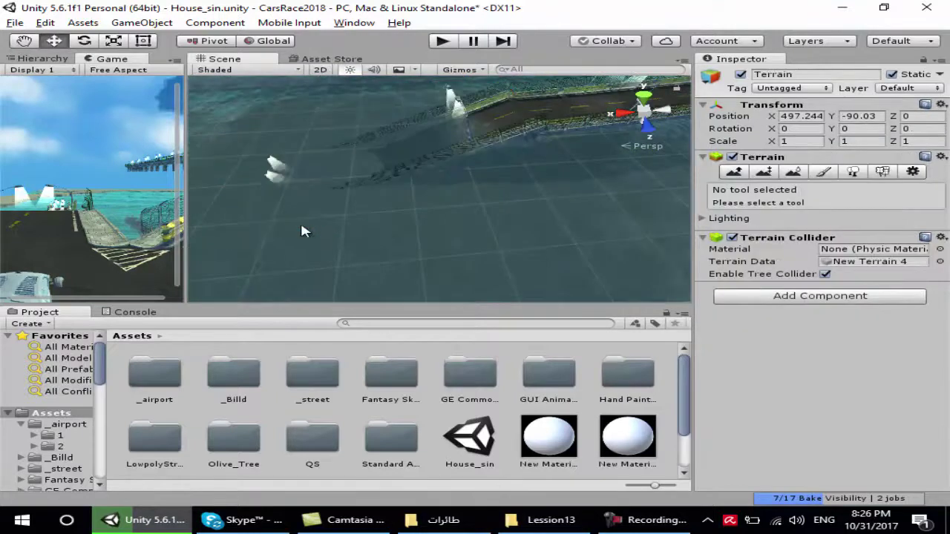
Deactivate Water4Advanced in the Inspector and orbit close to inspect the bridge road
{"action": "left_click", "coordinate": [43, 61]}
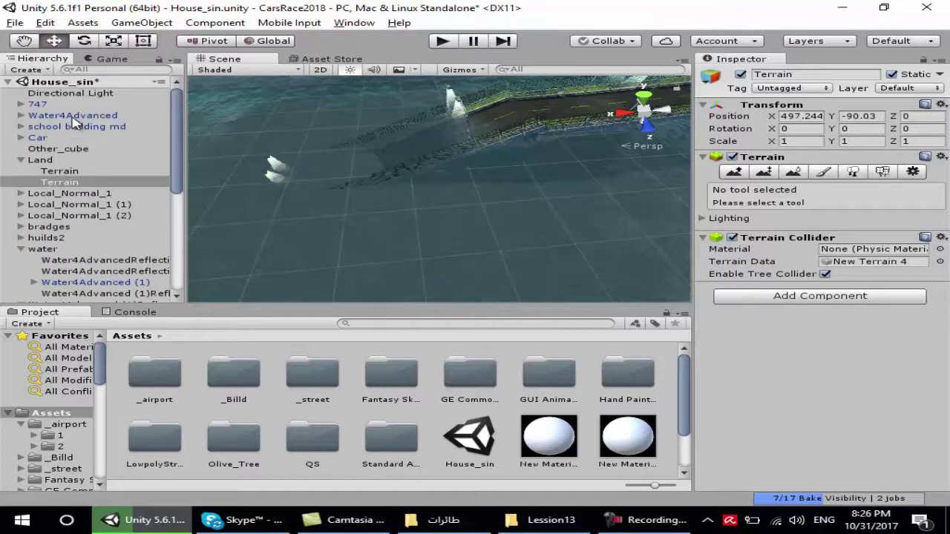
{"action": "left_click", "coordinate": [75, 116]}
{"action": "left_click", "coordinate": [740, 74]}
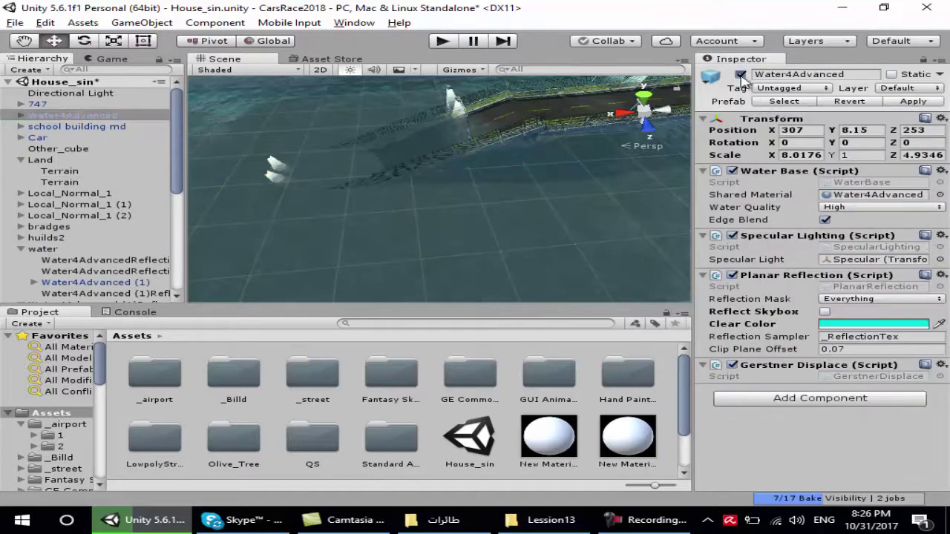
{"action": "scroll", "coordinate": [411, 182], "scroll_direction": "down", "scroll_amount": 2}
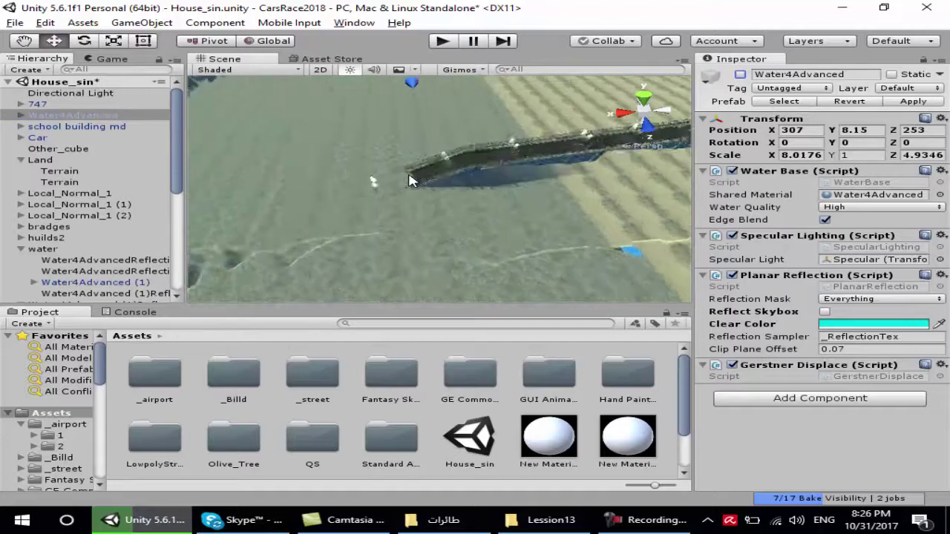
{"action": "scroll", "coordinate": [410, 183], "scroll_direction": "down", "scroll_amount": 2}
{"action": "mouse_move", "coordinate": [434, 186]}
{"action": "left_mouse_down", "text": "alt"}
{"action": "mouse_move", "coordinate": [320, 130]}
{"action": "mouse_move", "coordinate": [447, 165]}
{"action": "mouse_move", "coordinate": [348, 162]}
{"action": "left_mouse_up", "text": "alt"}
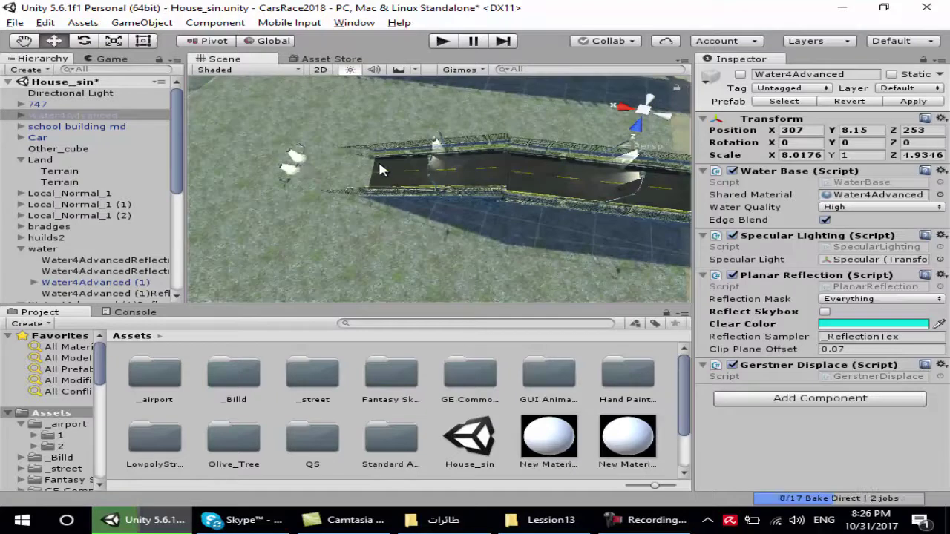
{"action": "scroll", "coordinate": [550, 157], "scroll_direction": "up", "scroll_amount": 5}
{"action": "mouse_move", "coordinate": [550, 156]}
{"action": "left_mouse_down", "text": "alt"}
{"action": "mouse_move", "coordinate": [402, 152]}
{"action": "mouse_move", "coordinate": [420, 170]}
{"action": "left_mouse_up", "text": "alt"}
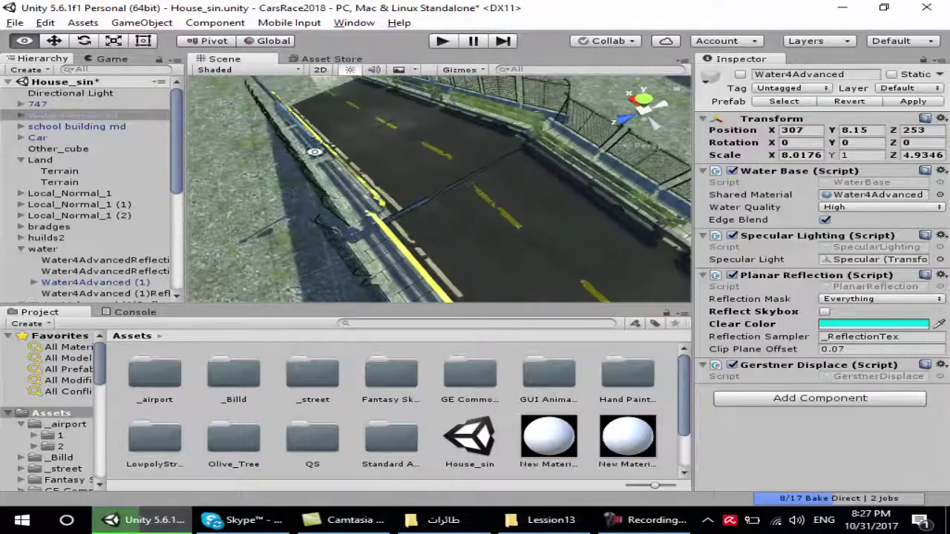
Select BridgeSlope_Simple (8), nudge it along Z, and undo a stray sideways shift
{"action": "left_click", "coordinate": [413, 171]}
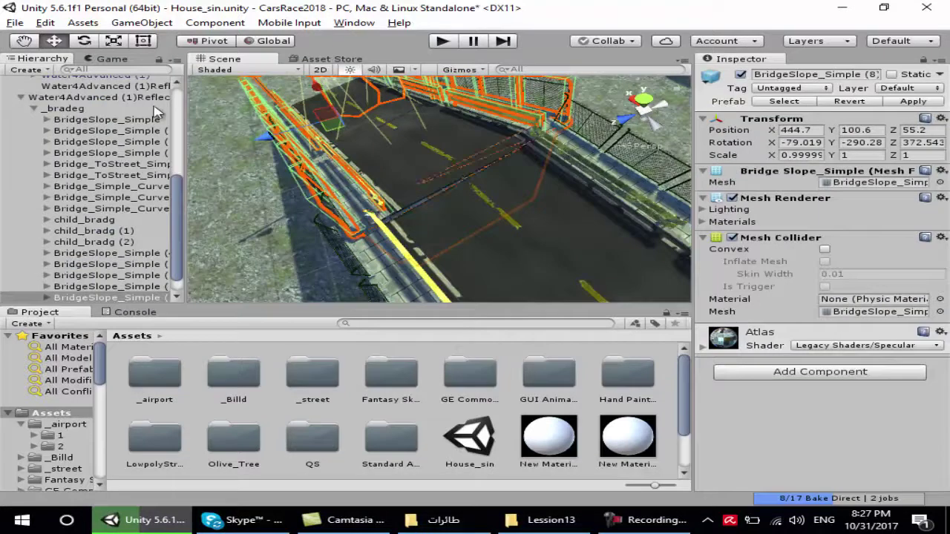
{"action": "left_click_drag", "start_coordinate": [263, 140], "coordinate": [256, 138]}
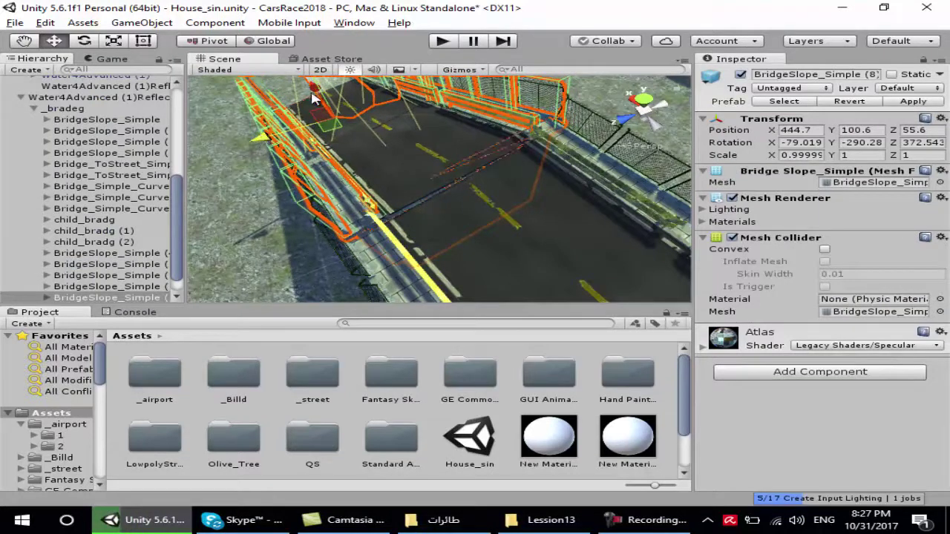
{"action": "left_click_drag", "start_coordinate": [313, 89], "coordinate": [300, 115]}
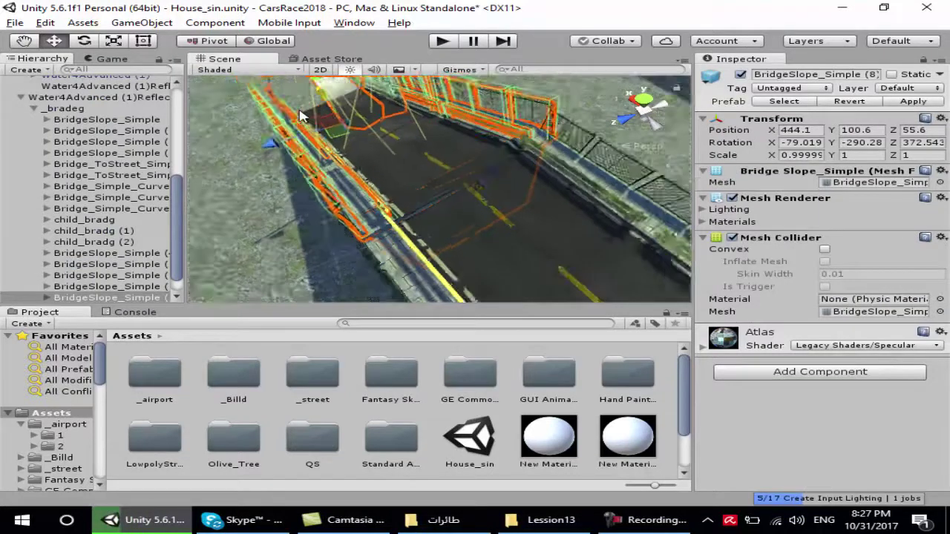
{"action": "key", "text": "ctrl+z"}
{"action": "left_click_drag", "start_coordinate": [401, 212], "coordinate": [530, 165], "text": "alt"}
{"action": "mouse_move", "coordinate": [460, 171]}
{"action": "left_mouse_down", "text": "alt"}
{"action": "mouse_move", "coordinate": [361, 189]}
{"action": "mouse_move", "coordinate": [285, 145]}
{"action": "left_mouse_up", "text": "alt"}
Move section (8) to 444.7, 100.21, 55.9 and rotate it to -77.618, -303.56, 386.103
{"action": "key", "text": "w"}
{"action": "left_click_drag", "start_coordinate": [236, 235], "coordinate": [352, 225]}
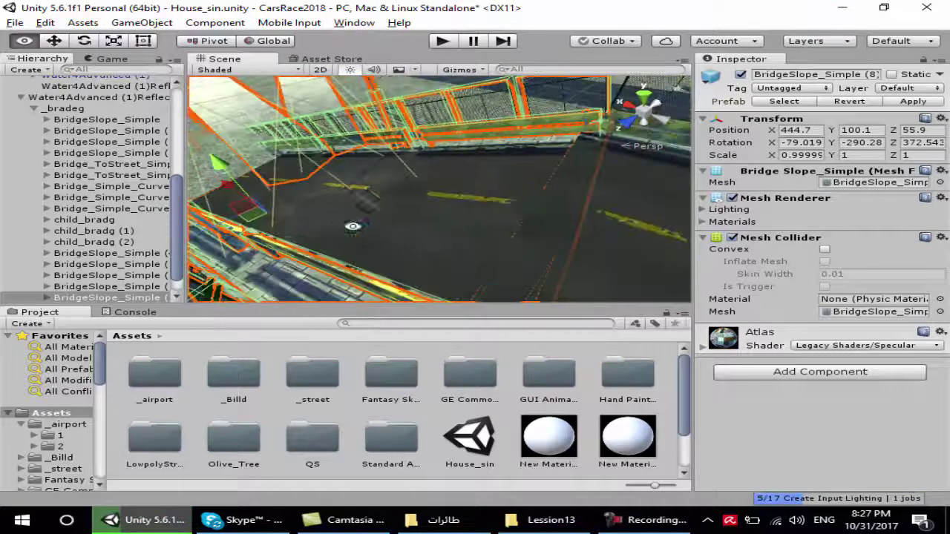
{"action": "left_click_drag", "start_coordinate": [217, 165], "coordinate": [217, 165]}
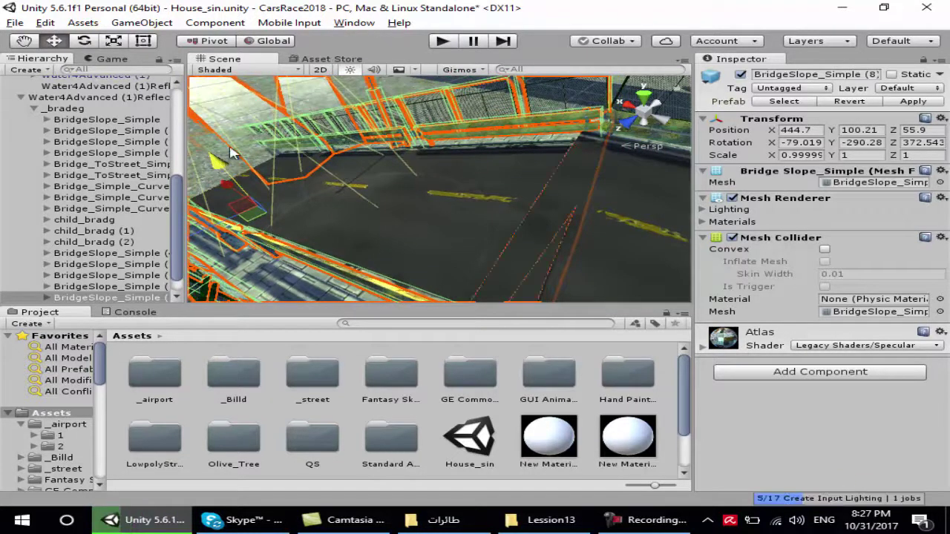
{"action": "key", "text": "e"}
{"action": "mouse_move", "coordinate": [280, 161]}
{"action": "left_mouse_down"}
{"action": "mouse_move", "coordinate": [290, 158]}
{"action": "mouse_move", "coordinate": [280, 165]}
{"action": "left_mouse_up"}
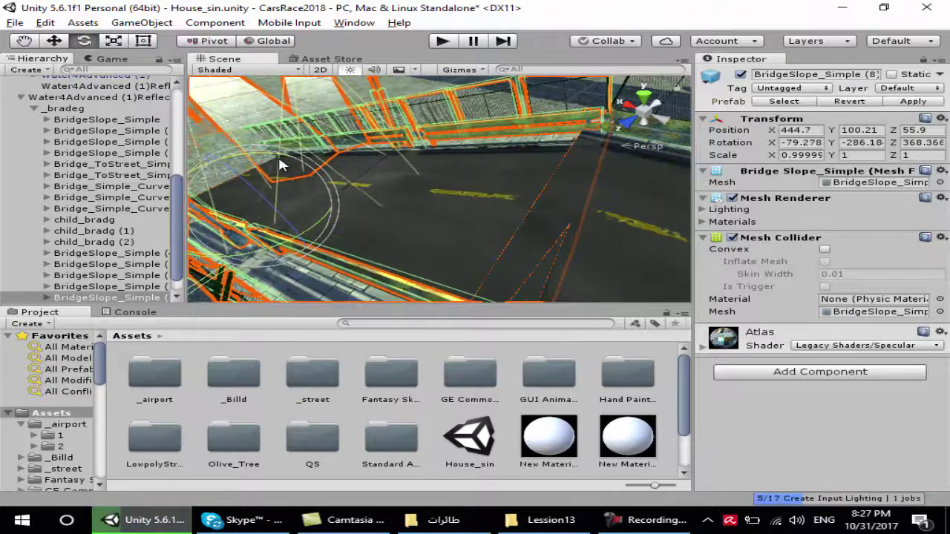
{"action": "left_click_drag", "start_coordinate": [290, 162], "coordinate": [248, 186]}
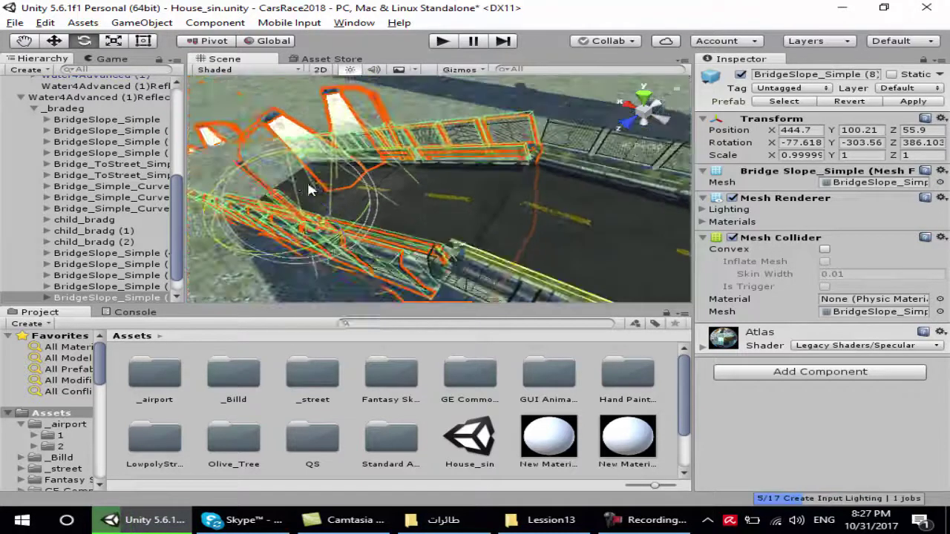
Fine-tune the bridge slope's height and depth with the Move gizmo
{"action": "left_click", "coordinate": [55, 44]}
{"action": "left_click_drag", "start_coordinate": [261, 186], "coordinate": [265, 182]}
{"action": "left_click_drag", "start_coordinate": [223, 247], "coordinate": [231, 237]}
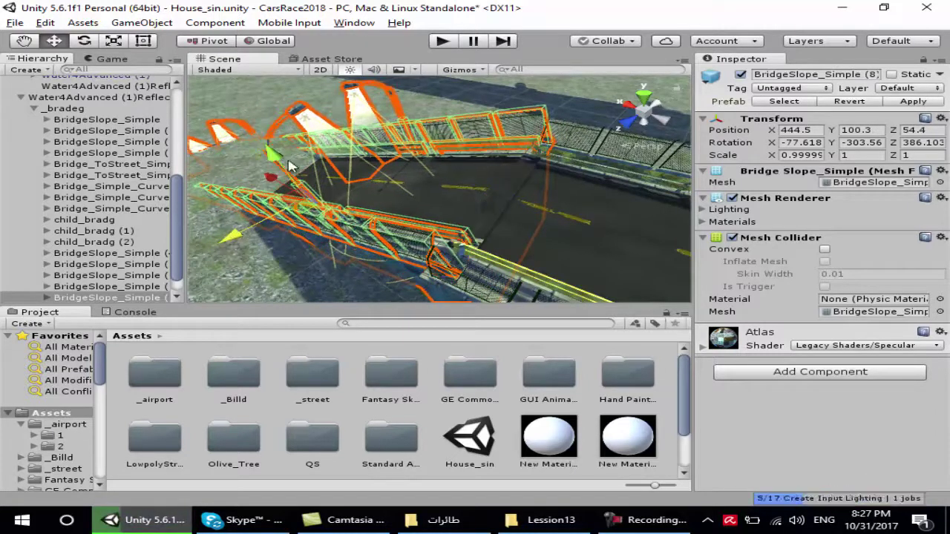
{"action": "left_click_drag", "start_coordinate": [271, 153], "coordinate": [265, 182]}
{"action": "left_click_drag", "start_coordinate": [236, 240], "coordinate": [240, 239]}
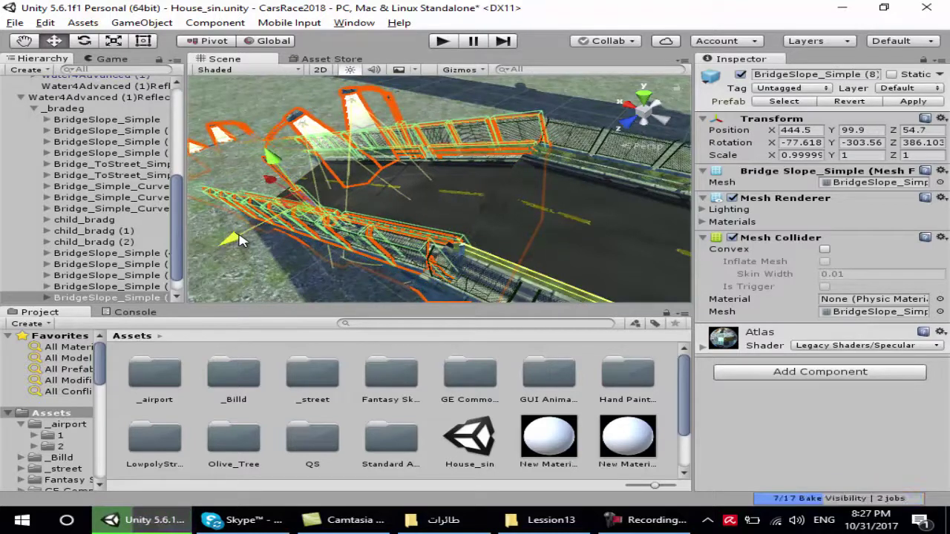
{"action": "left_click_drag", "start_coordinate": [275, 165], "coordinate": [276, 168]}
Duplicate the slope and slide the copy, BridgeSlope_Simple (9), along X to 468.6
{"action": "scroll", "coordinate": [256, 199], "scroll_direction": "down", "scroll_amount": 3}
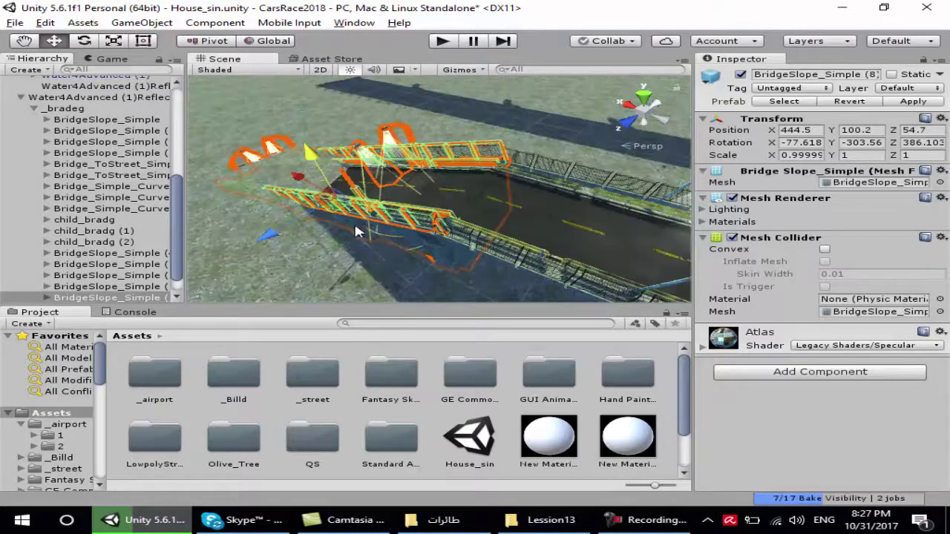
{"action": "left_click_drag", "start_coordinate": [418, 249], "coordinate": [434, 195], "text": "alt"}
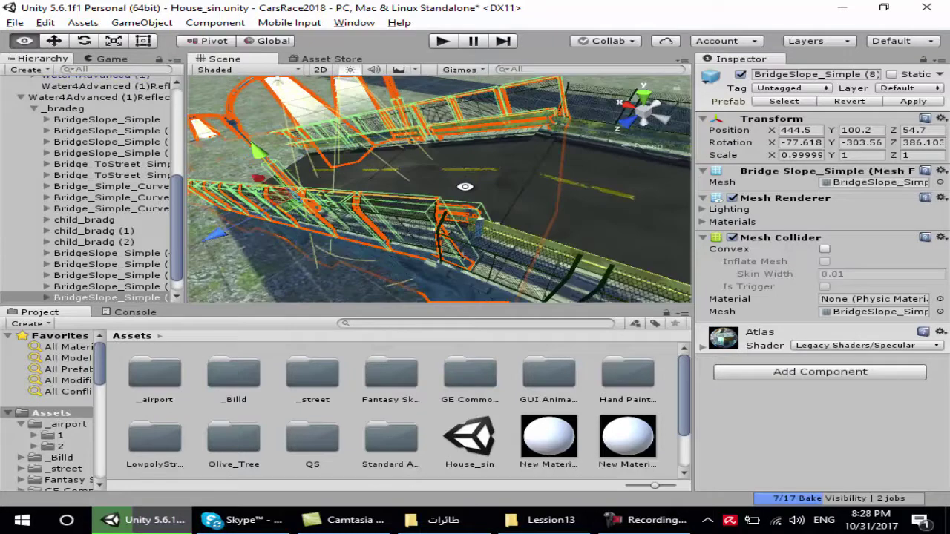
{"action": "scroll", "coordinate": [435, 199], "scroll_direction": "down", "scroll_amount": 3}
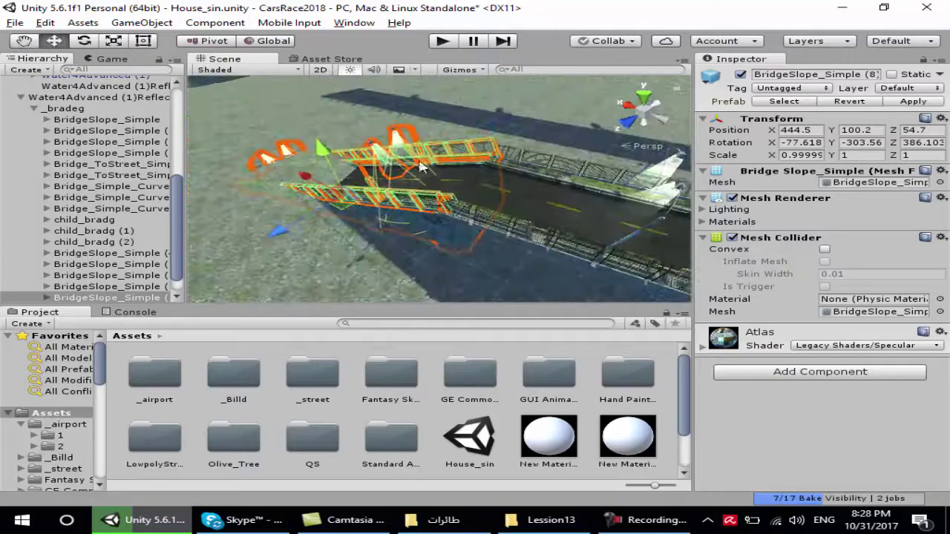
{"action": "left_click_drag", "start_coordinate": [420, 166], "coordinate": [448, 174], "text": "alt"}
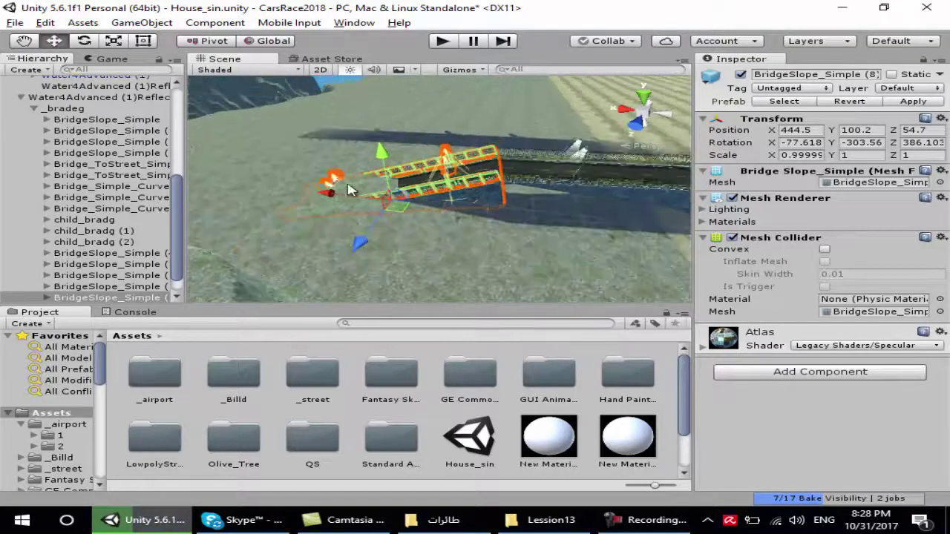
{"action": "left_click_drag", "start_coordinate": [355, 210], "coordinate": [380, 196], "text": "alt"}
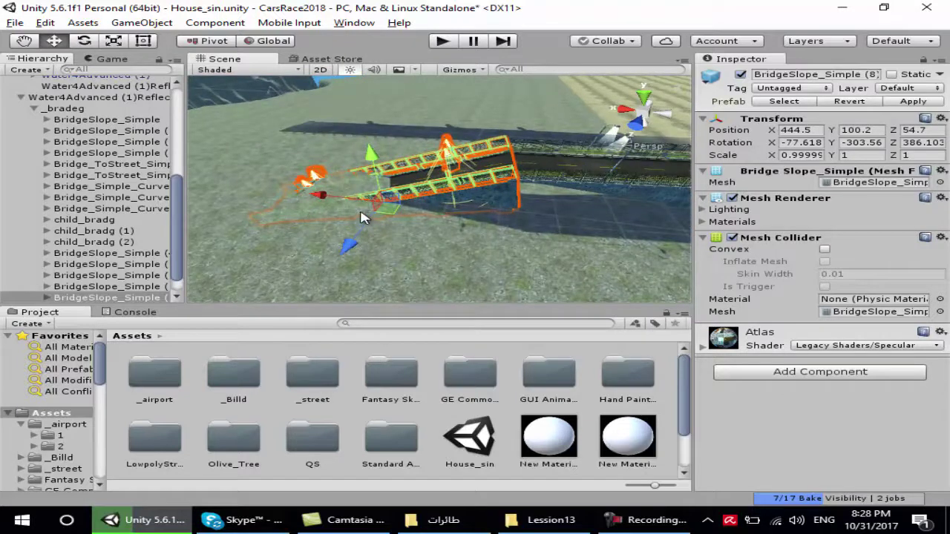
{"action": "key", "text": "ctrl+d"}
{"action": "left_click_drag", "start_coordinate": [331, 202], "coordinate": [191, 101]}
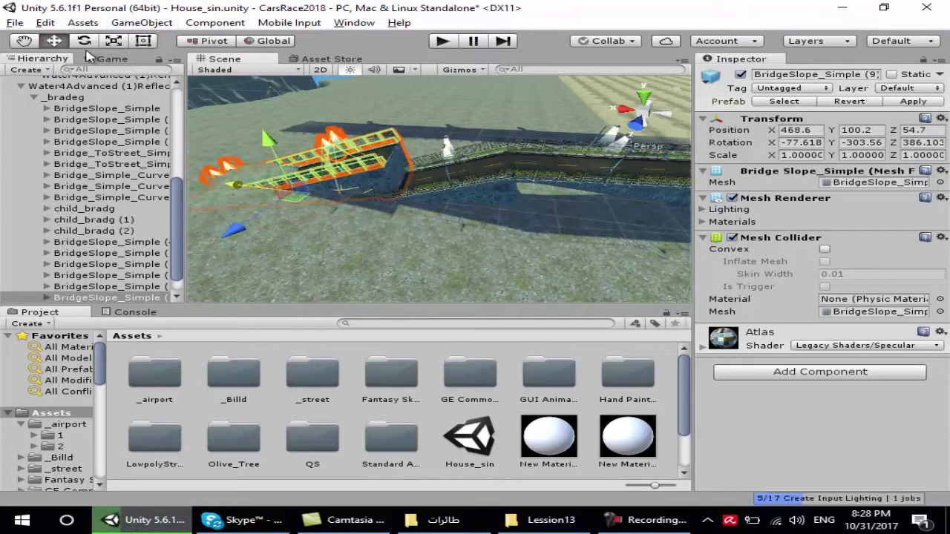
Rotate BridgeSlope_Simple (9) to -78.627, -413.04, 496.738 and raise it to 463.7, 103.5, 54.7
{"action": "left_click", "coordinate": [84, 41]}
{"action": "left_click_drag", "start_coordinate": [337, 165], "coordinate": [383, 189]}
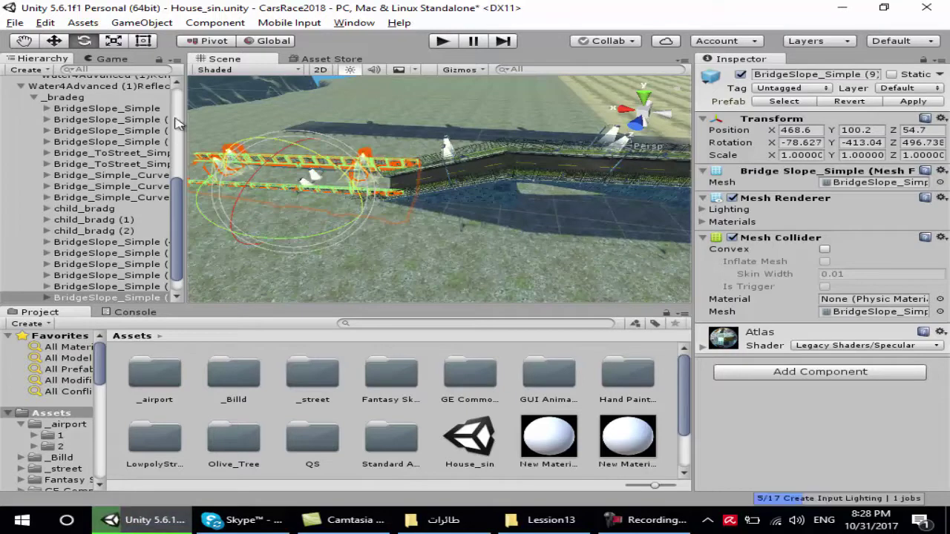
{"action": "left_click", "coordinate": [60, 41]}
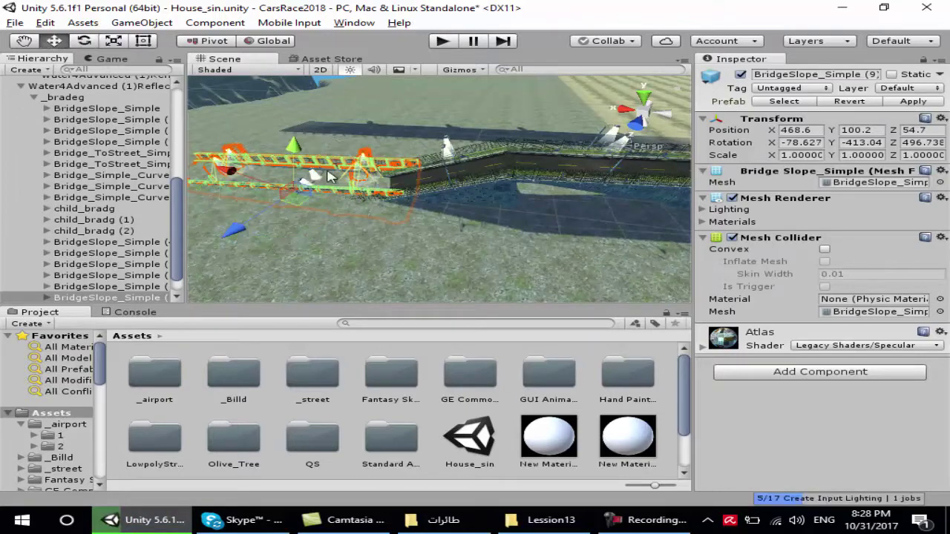
{"action": "left_click_drag", "start_coordinate": [292, 152], "coordinate": [281, 186]}
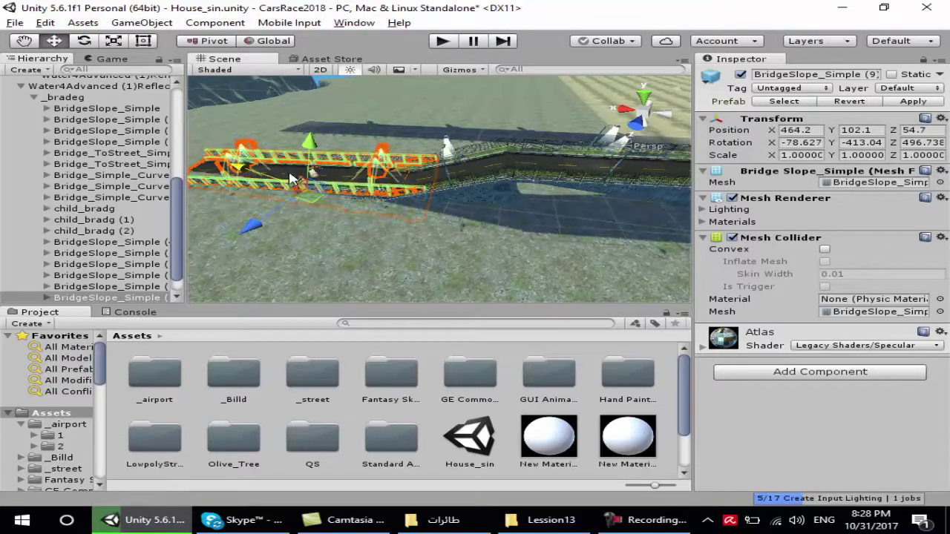
{"action": "scroll", "coordinate": [289, 178], "scroll_direction": "down", "scroll_amount": 2}
{"action": "key", "text": "q"}
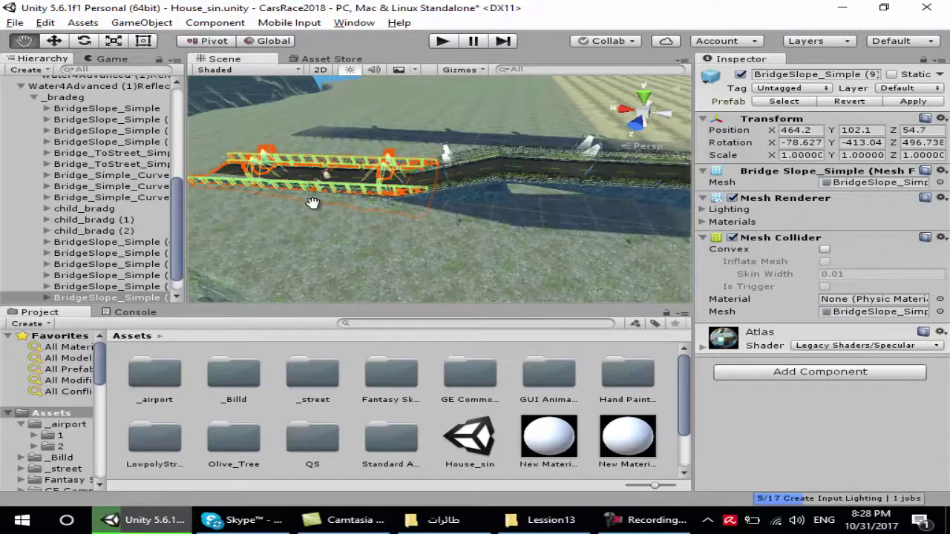
{"action": "left_click_drag", "start_coordinate": [313, 203], "coordinate": [419, 243]}
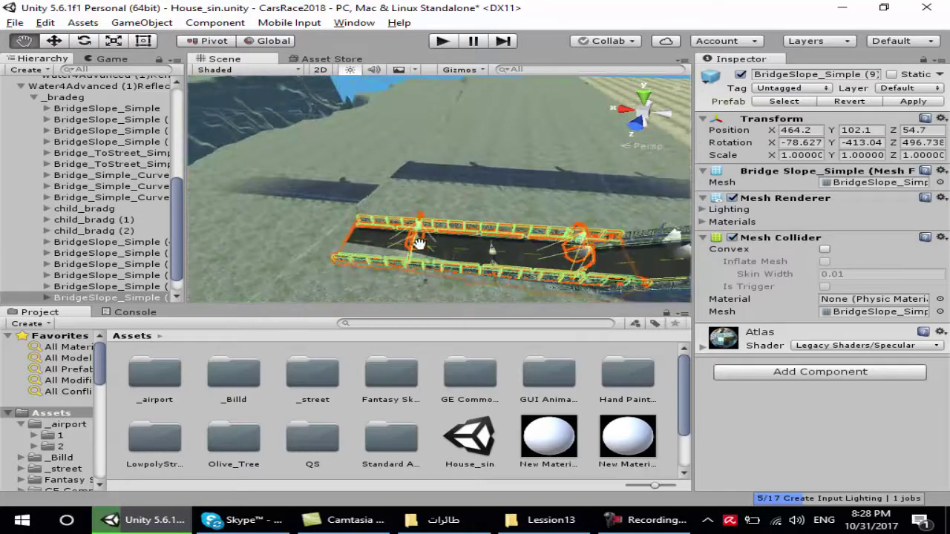
{"action": "left_click", "coordinate": [65, 43]}
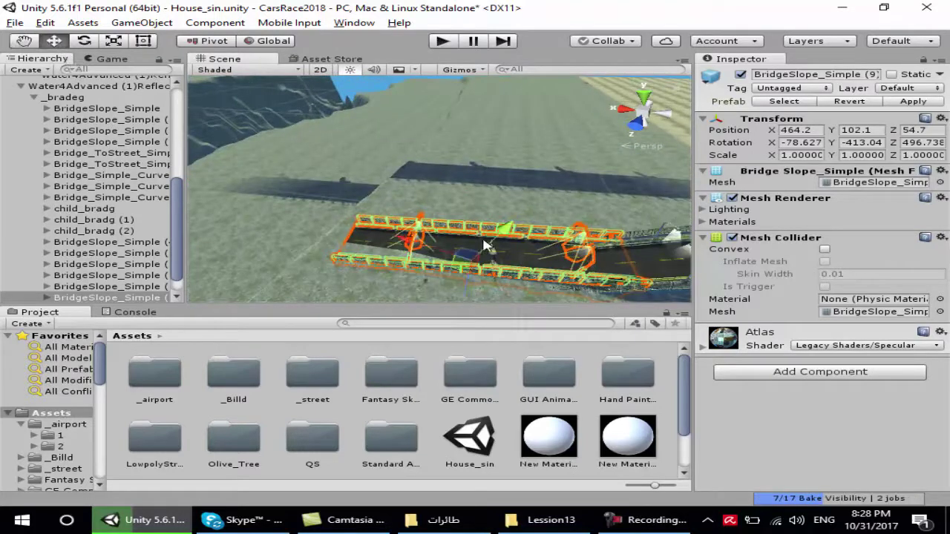
{"action": "left_click_drag", "start_coordinate": [504, 237], "coordinate": [509, 237]}
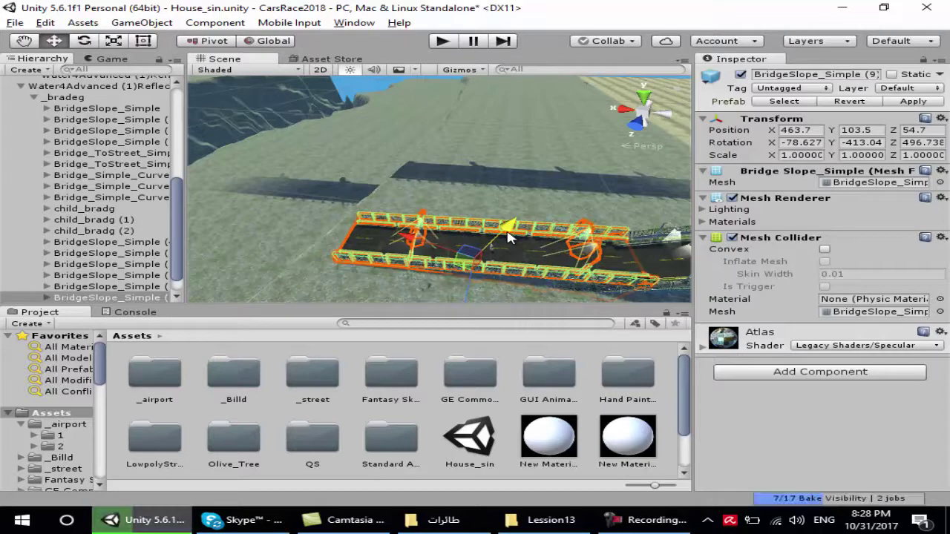
{"action": "mouse_move", "coordinate": [458, 261]}
{"action": "left_mouse_down", "text": "alt"}
{"action": "mouse_move", "coordinate": [327, 196]}
{"action": "mouse_move", "coordinate": [369, 187]}
{"action": "left_mouse_up", "text": "alt"}
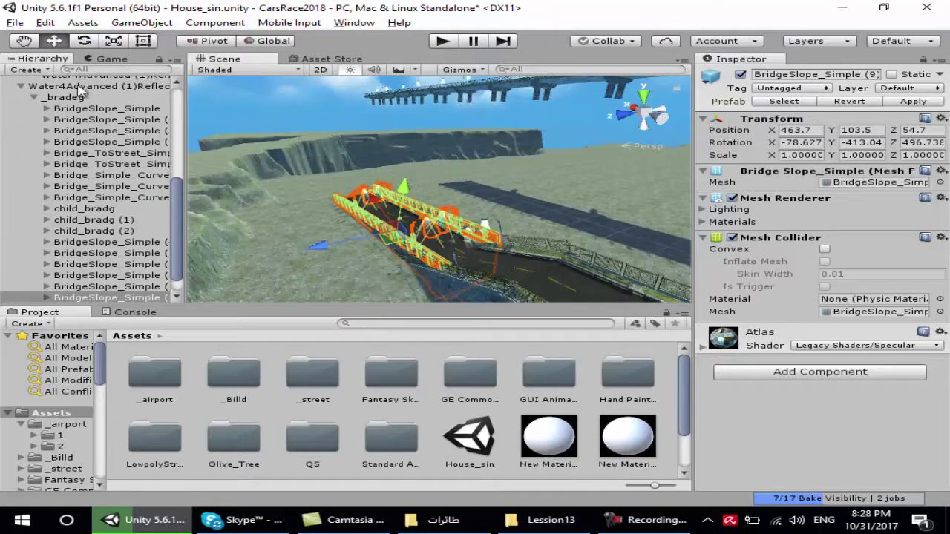
Tick Water4Advanced's active checkbox to restore the water, then dock the Game view beside the Scene
{"action": "left_click", "coordinate": [81, 86]}
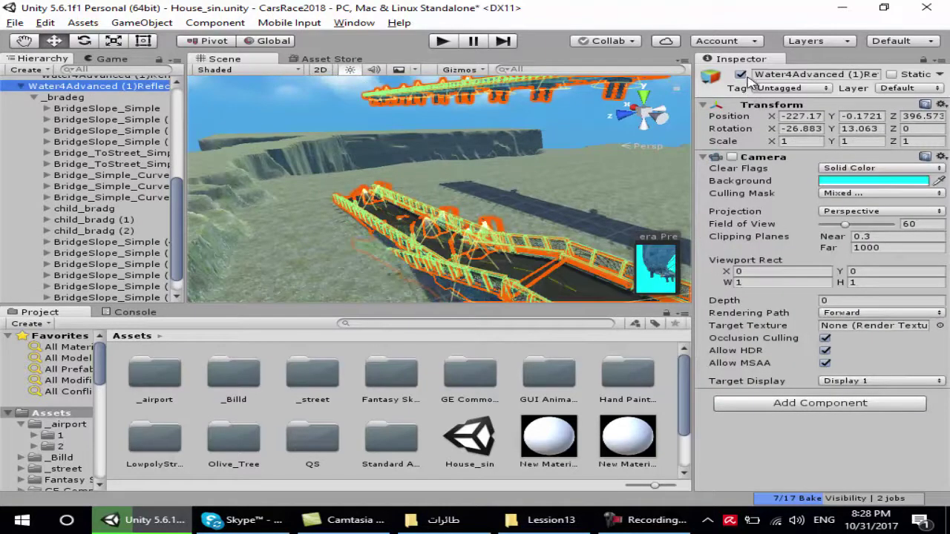
{"action": "scroll", "coordinate": [178, 122], "scroll_direction": "up", "scroll_amount": 2}
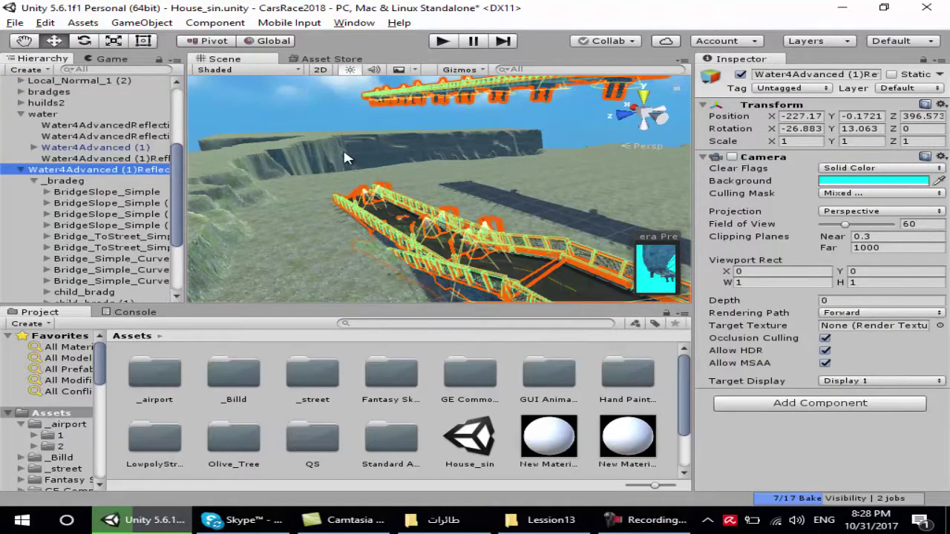
{"action": "scroll", "coordinate": [84, 131], "scroll_direction": "up", "scroll_amount": 3}
{"action": "left_click", "coordinate": [73, 105]}
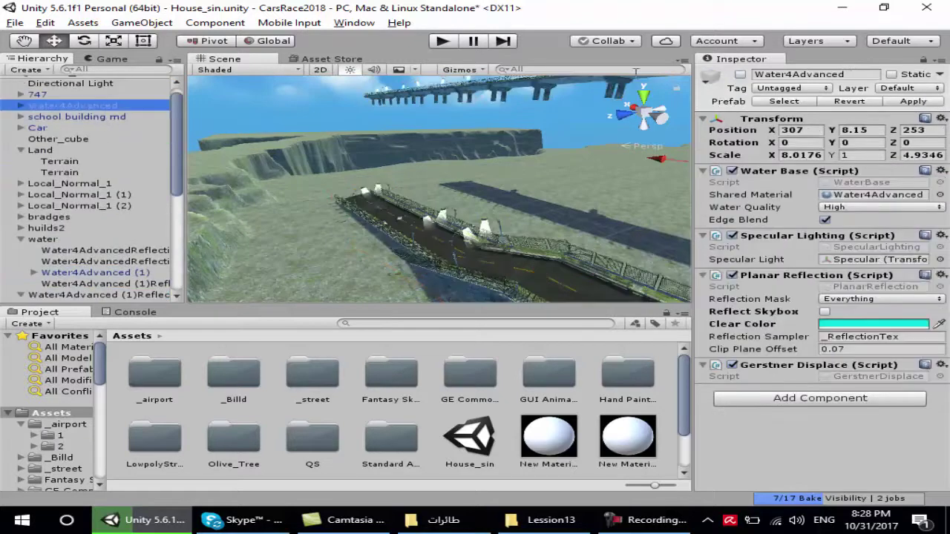
{"action": "left_click", "coordinate": [740, 74]}
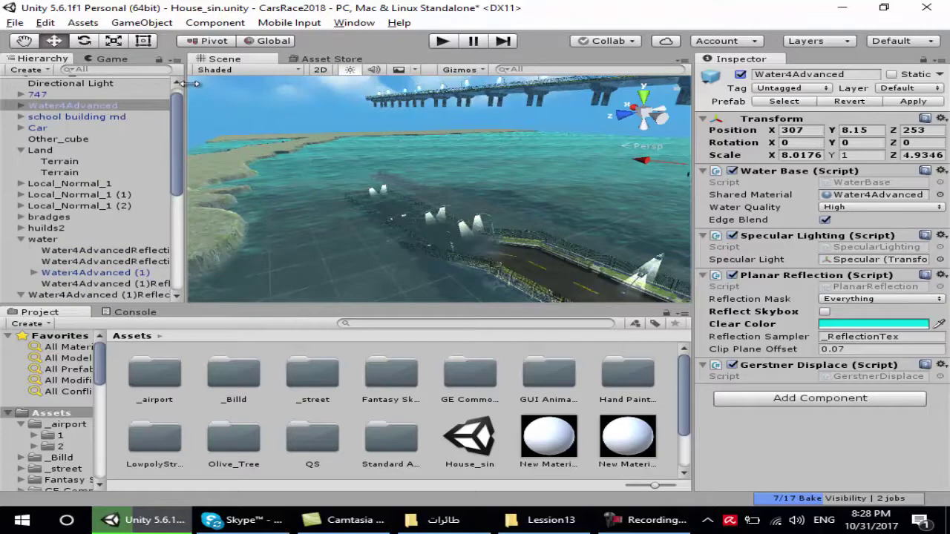
{"action": "left_click_drag", "start_coordinate": [191, 84], "coordinate": [289, 84]}
{"action": "left_click", "coordinate": [129, 58]}
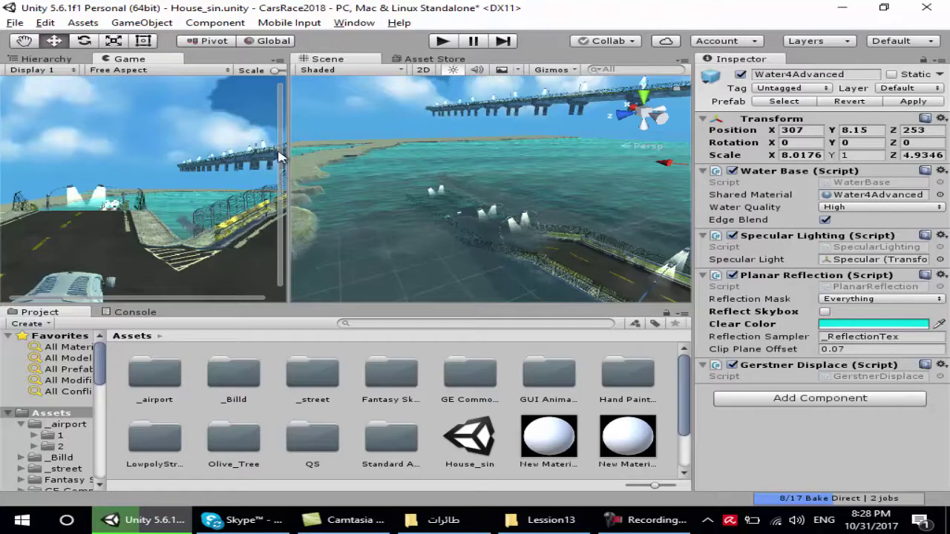
Widen the Game view beside the Scene view and start Play mode on the House_sin scene
{"action": "left_click_drag", "start_coordinate": [289, 152], "coordinate": [386, 160]}
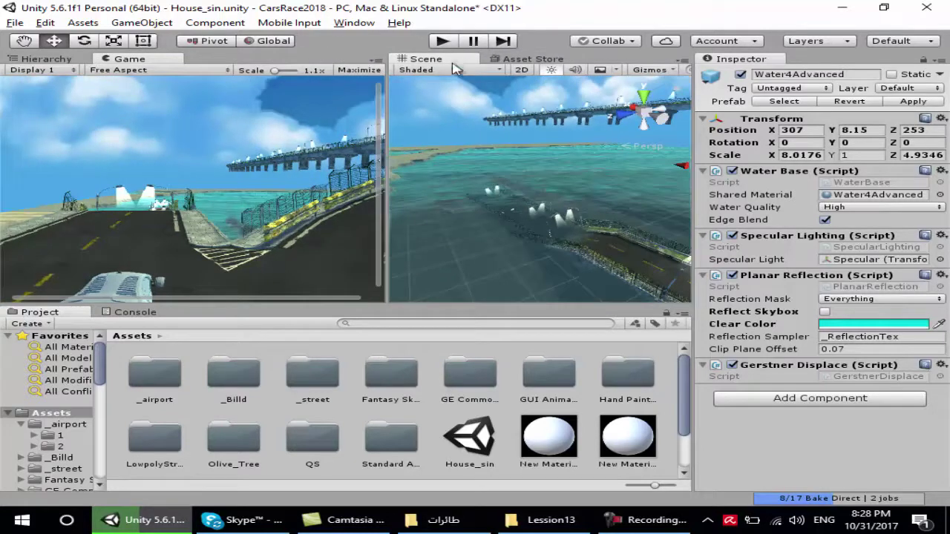
{"action": "left_click", "coordinate": [440, 43]}
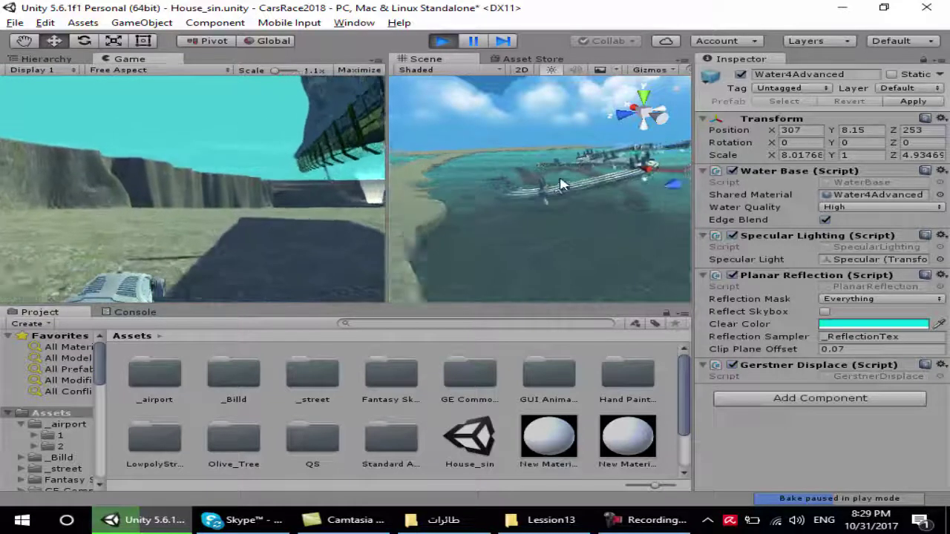
Orbit around the ship, bridge road and Water4Advanced water during play, then stop Play mode
{"action": "mouse_move", "coordinate": [529, 173]}
{"action": "left_mouse_down", "text": "alt"}
{"action": "mouse_move", "coordinate": [753, 178]}
{"action": "mouse_move", "coordinate": [552, 256]}
{"action": "left_mouse_up", "text": "alt"}
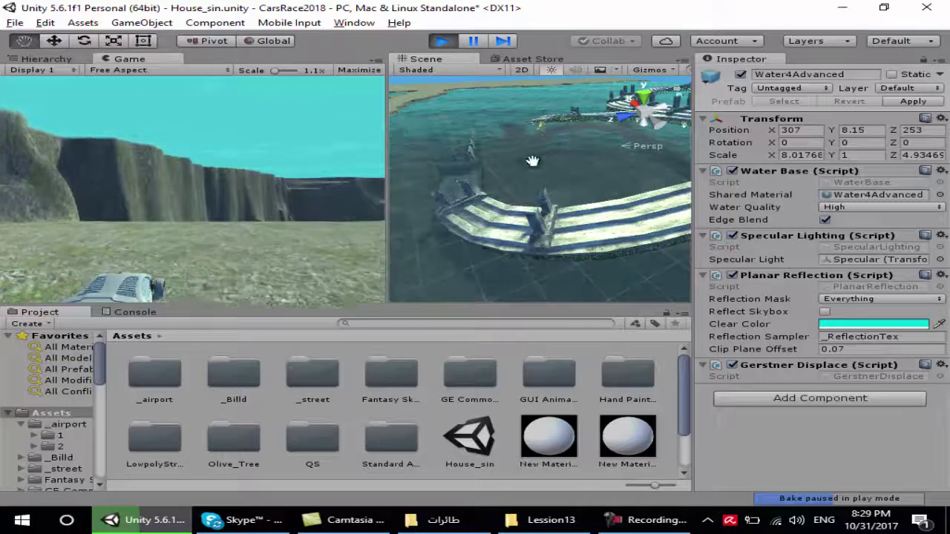
{"action": "left_click_drag", "start_coordinate": [533, 161], "coordinate": [358, 288], "text": "alt"}
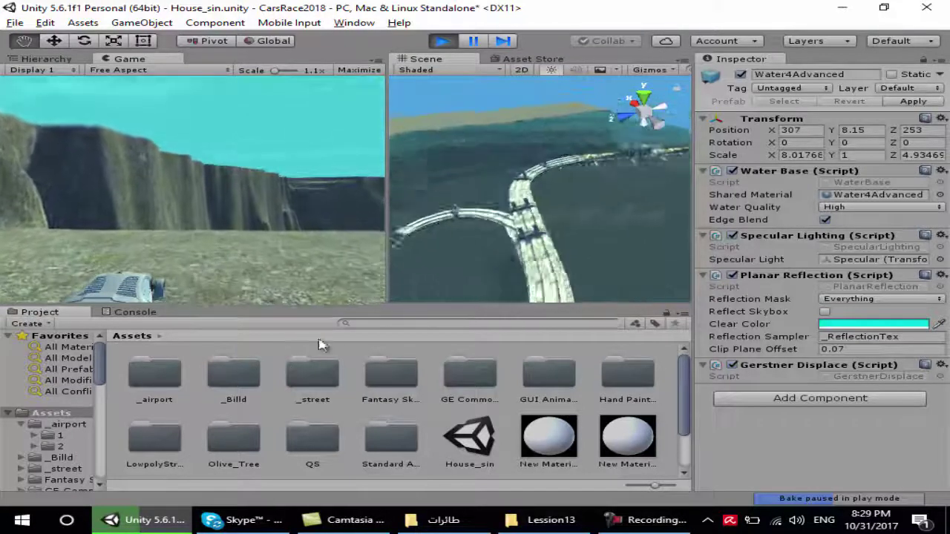
{"action": "left_click_drag", "start_coordinate": [403, 239], "coordinate": [444, 75], "text": "alt"}
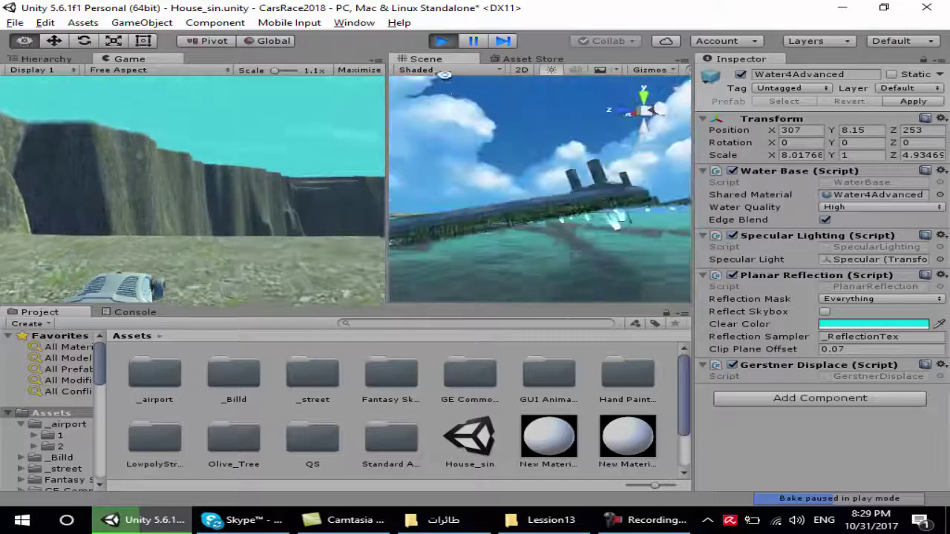
{"action": "left_click", "coordinate": [446, 70]}
{"action": "left_click", "coordinate": [527, 244]}
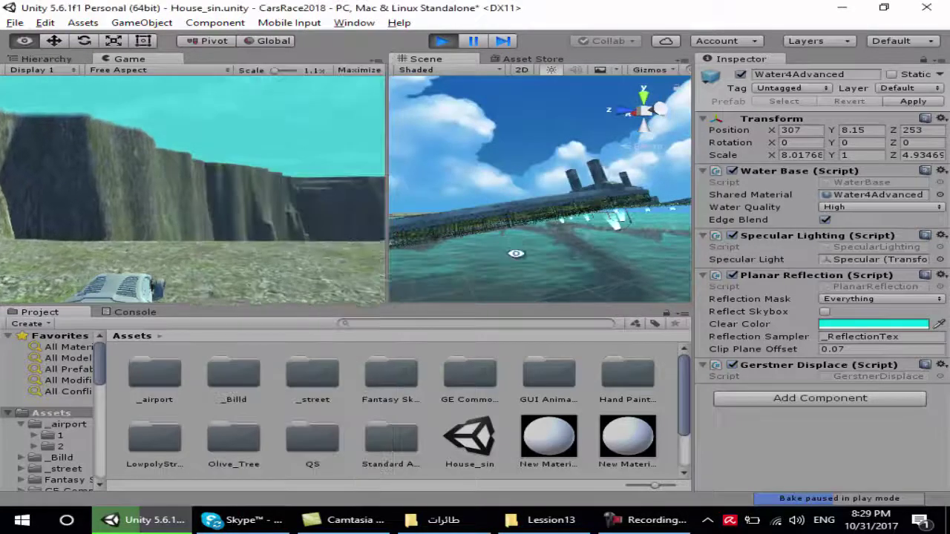
{"action": "left_click_drag", "start_coordinate": [515, 254], "coordinate": [517, 124], "text": "alt"}
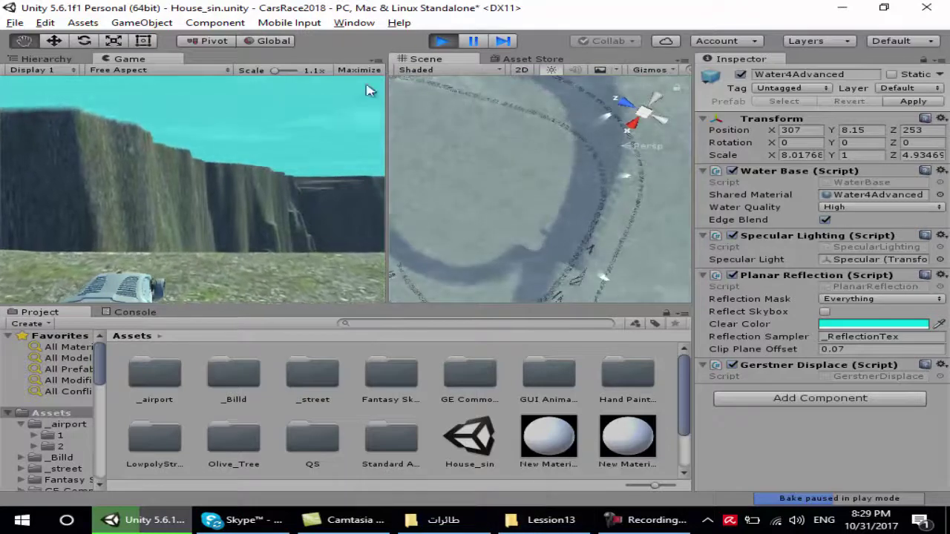
{"action": "left_click", "coordinate": [443, 43]}
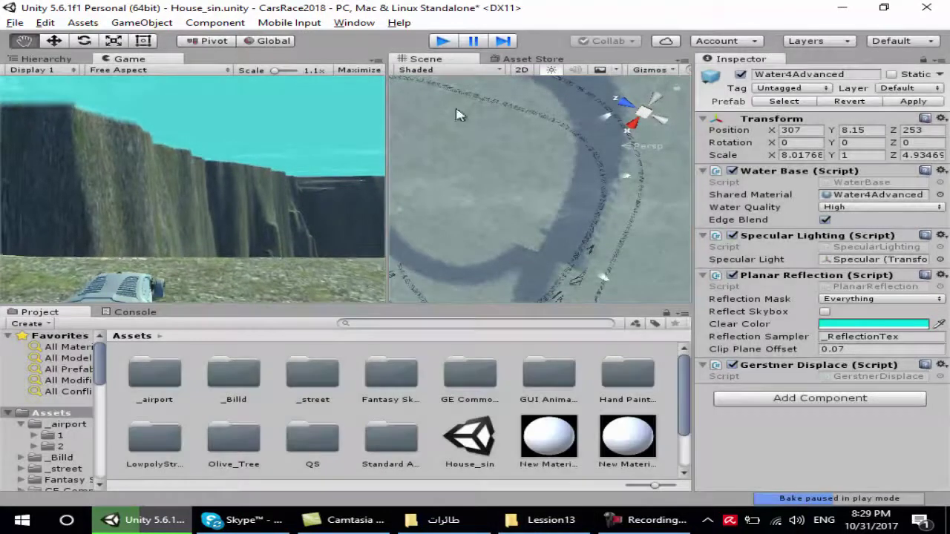